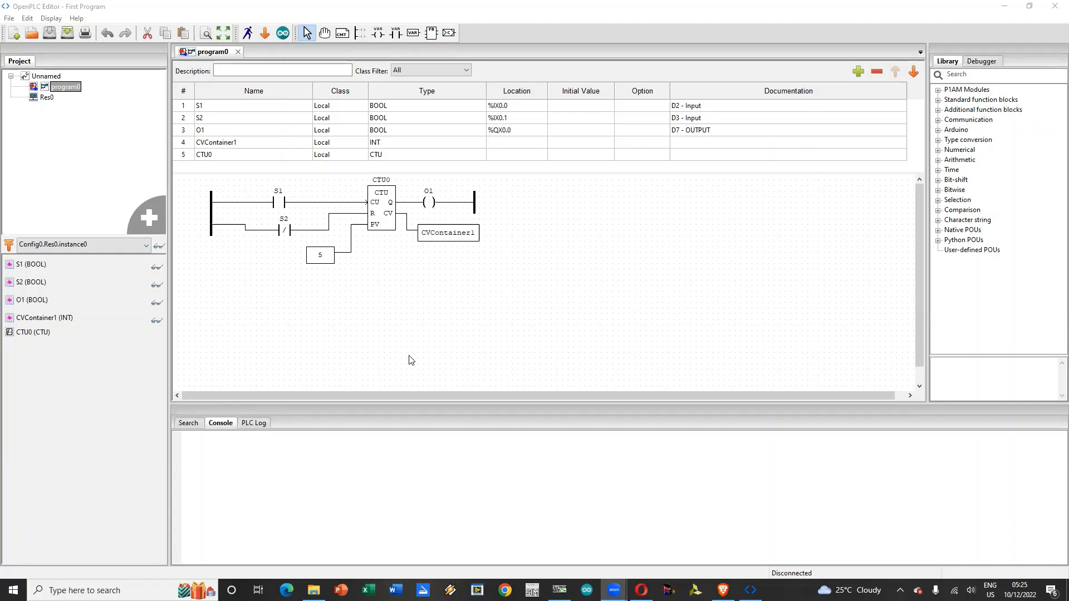
Step: Change the modifier of the O1 coil to Negated
click(433, 208)
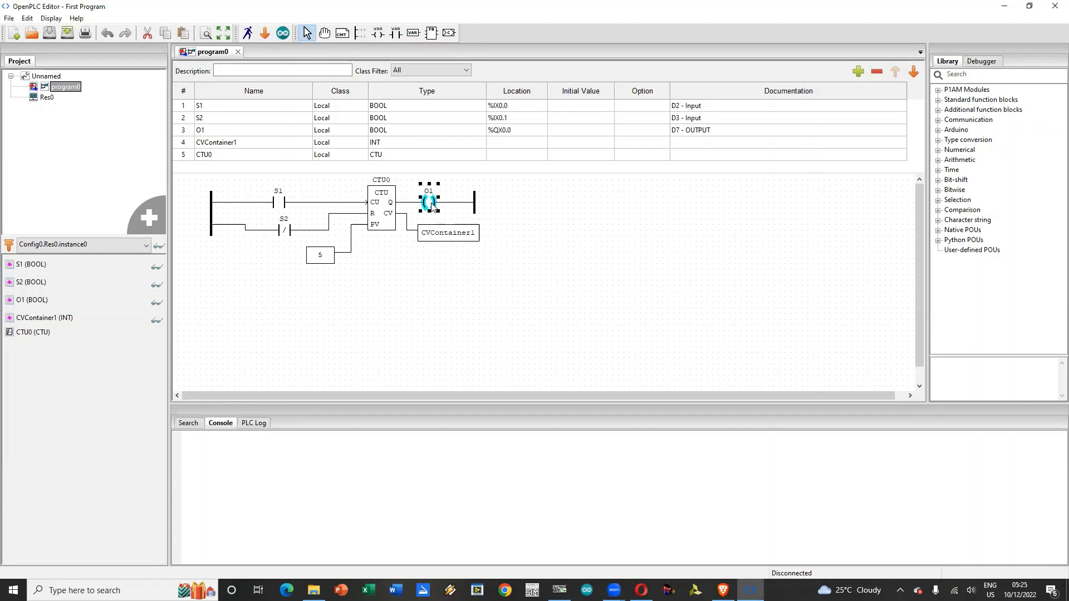
right_click(433, 207)
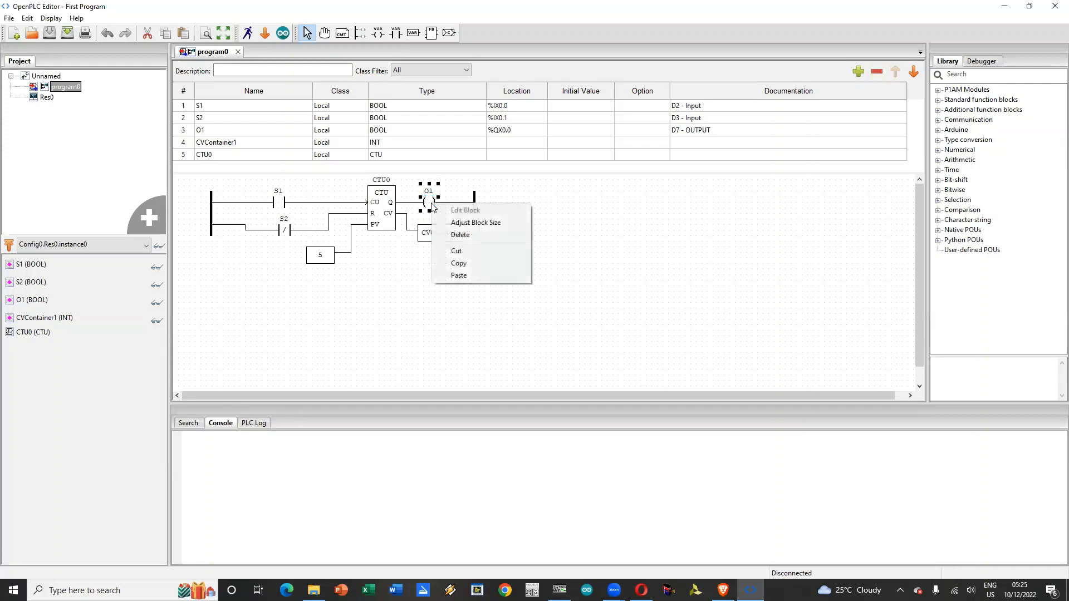
click(432, 206)
double_click(429, 203)
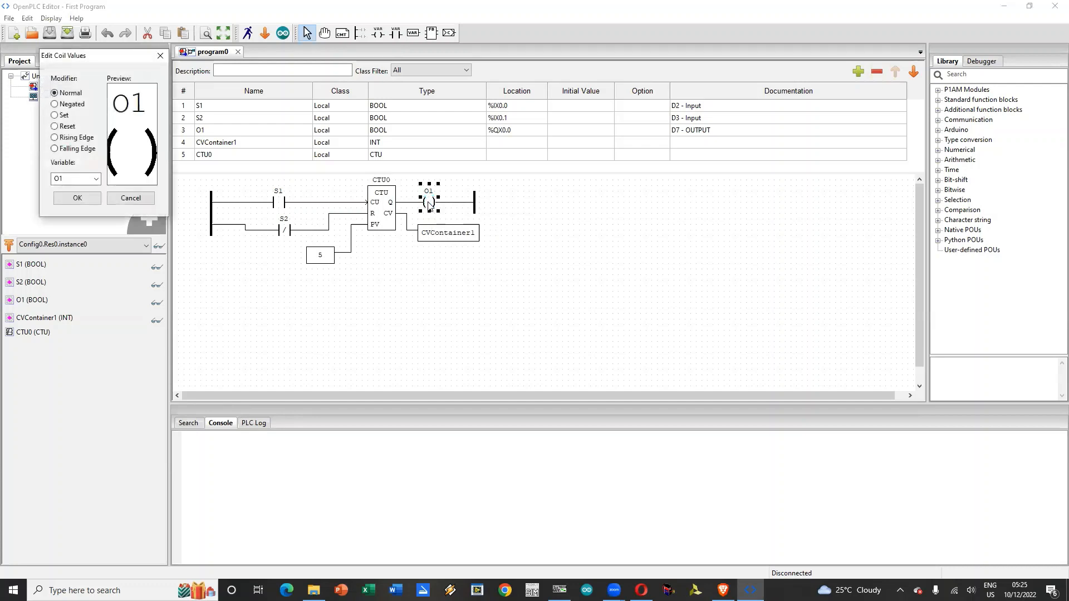
click(63, 104)
click(78, 197)
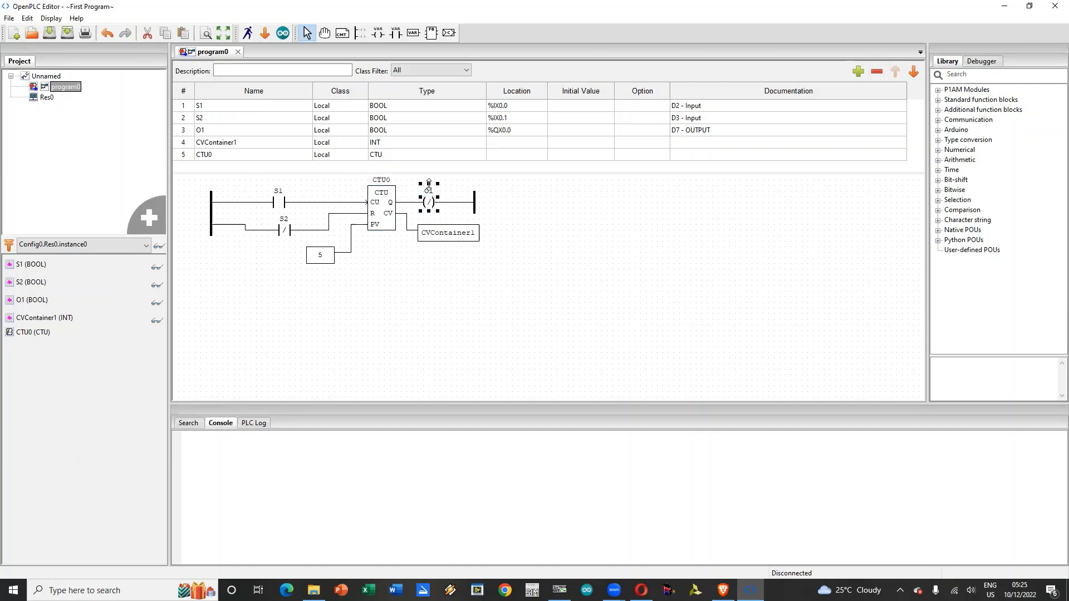
Step: Change the modifier of the S1 contact to Rising Edge
double_click(280, 204)
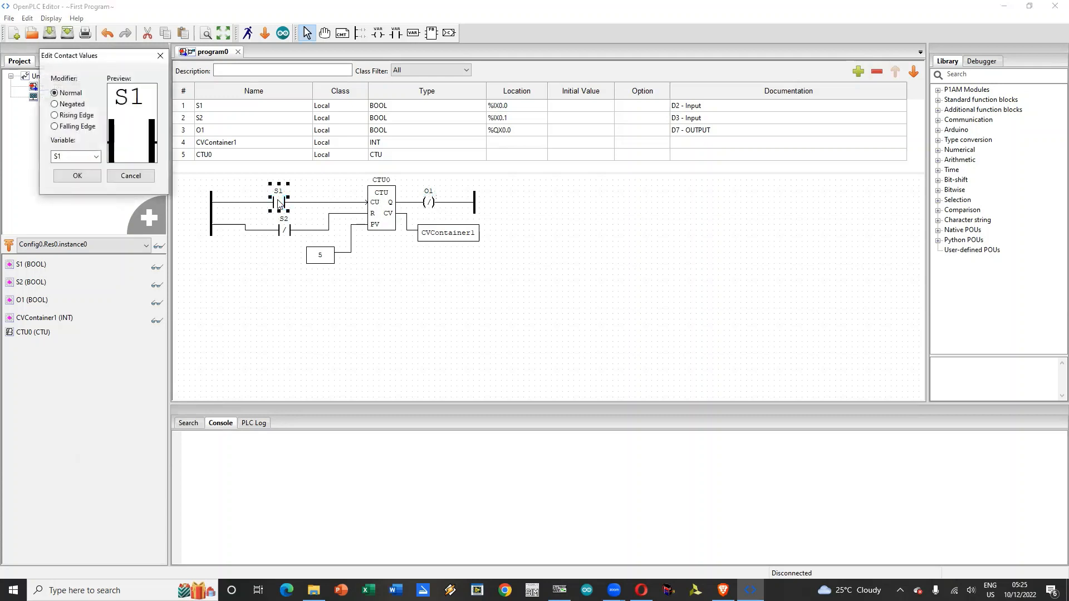
click(82, 116)
click(77, 176)
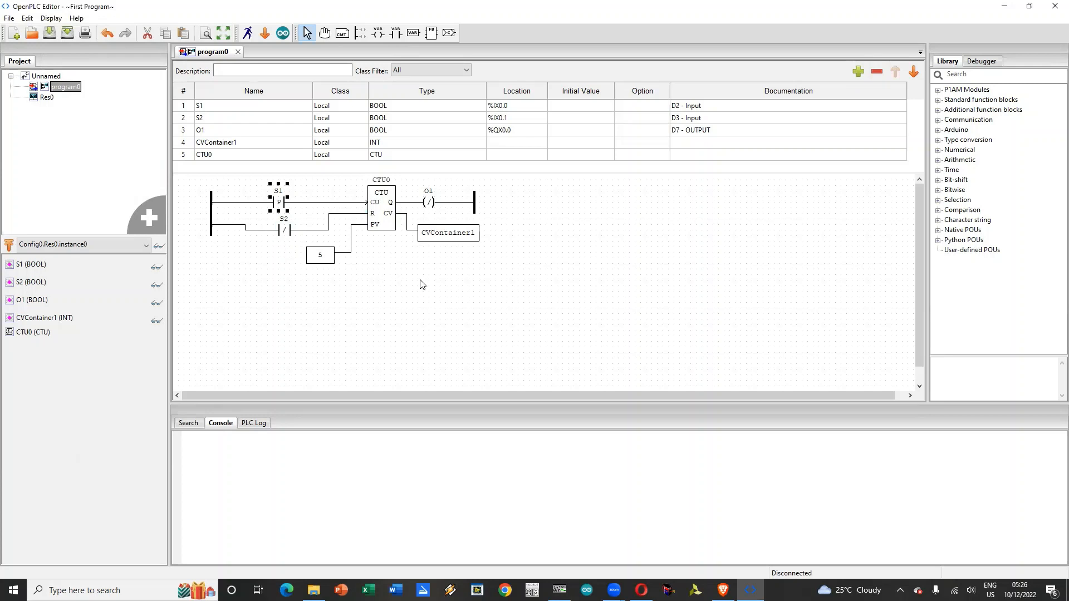
Step: Move the right power rail, O1 coil, CVContainer1, CTU0 counter and its preset constant 5 far to the right to widen the rung
drag(475, 202, 792, 209)
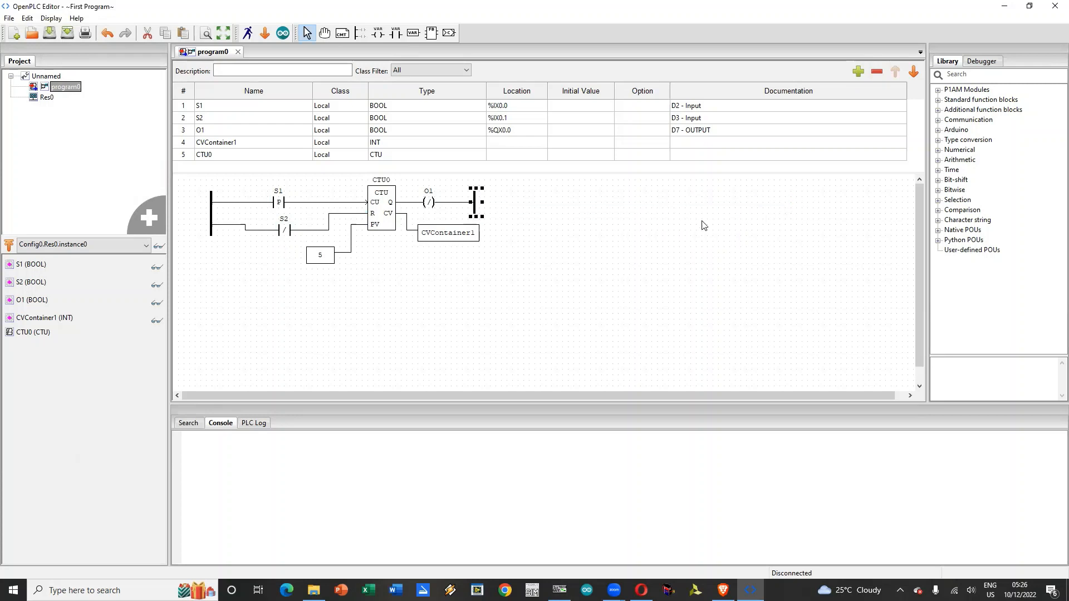
click(476, 211)
drag(476, 211, 777, 211)
drag(428, 203, 731, 207)
drag(455, 240, 751, 260)
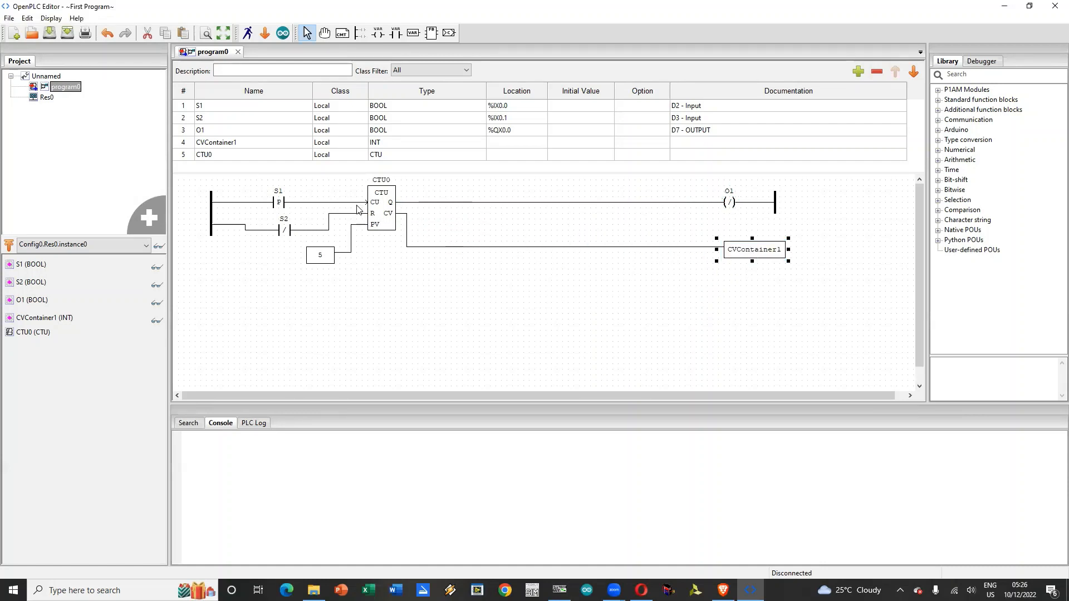
drag(383, 216, 649, 218)
drag(313, 257, 591, 257)
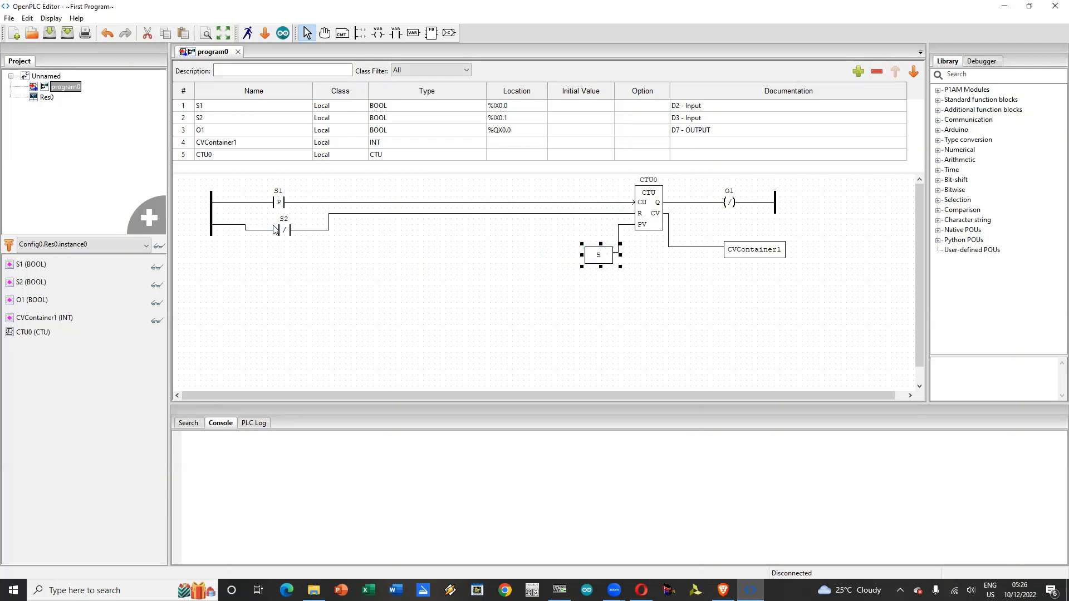
Step: Lower the S2 contact below the S1 rung and reroute its wire to rise just before the counter's R input
drag(285, 233, 301, 309)
click(330, 229)
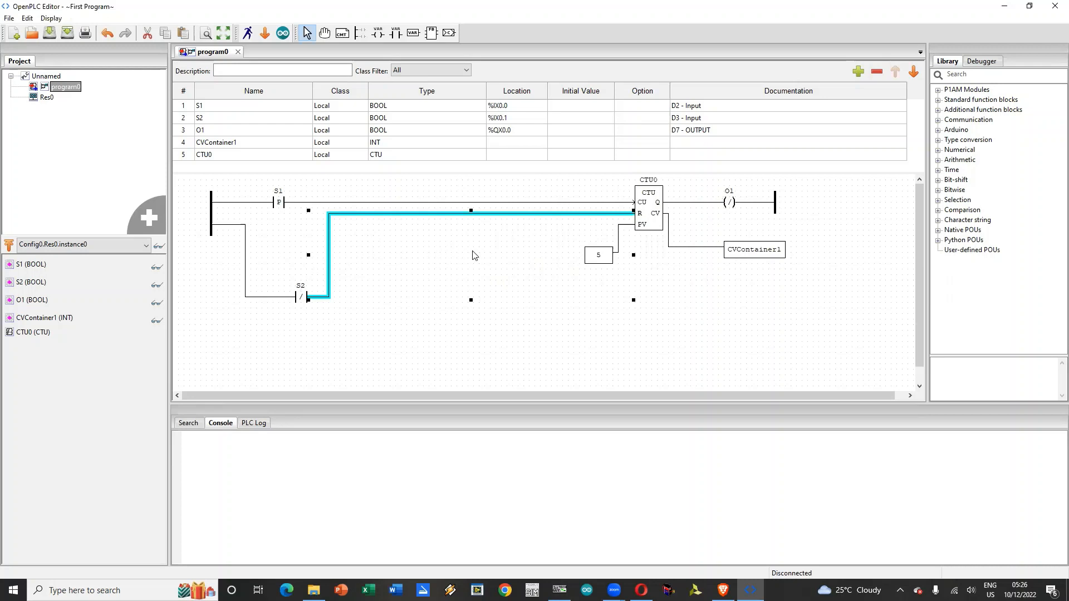
drag(334, 256, 550, 253)
click(563, 261)
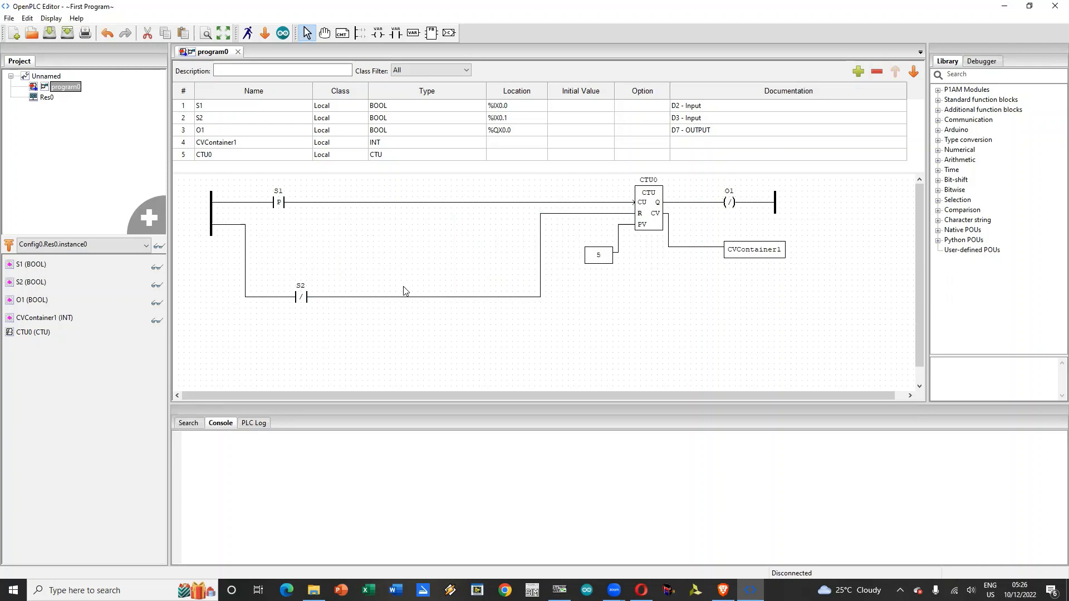
Step: Set the left power rail's pin number to 4 and stretch the rail downward to space out the pins
double_click(212, 222)
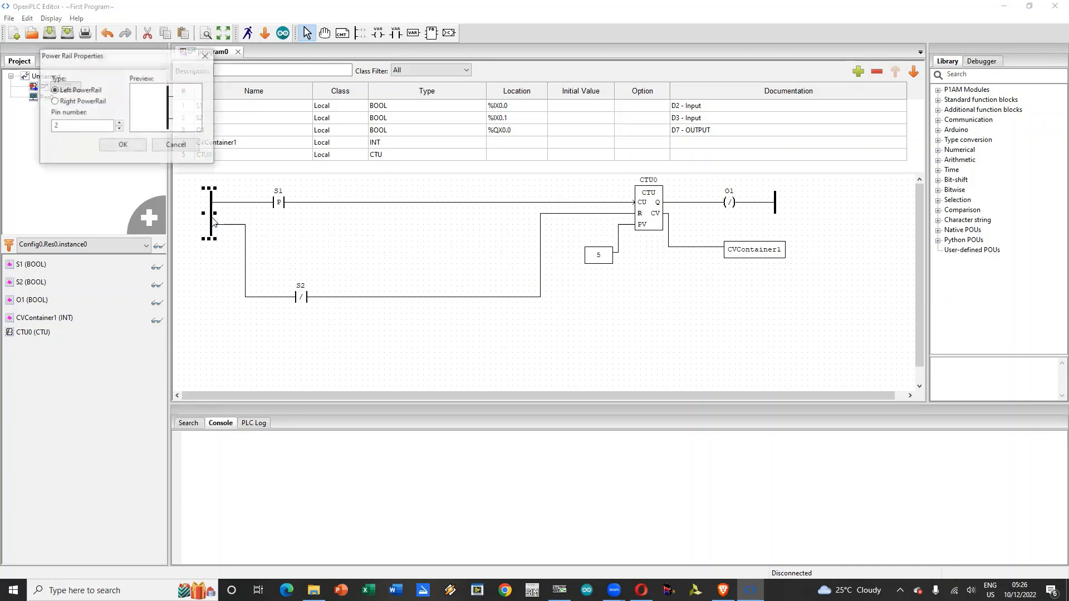
click(119, 122)
click(119, 122)
click(120, 146)
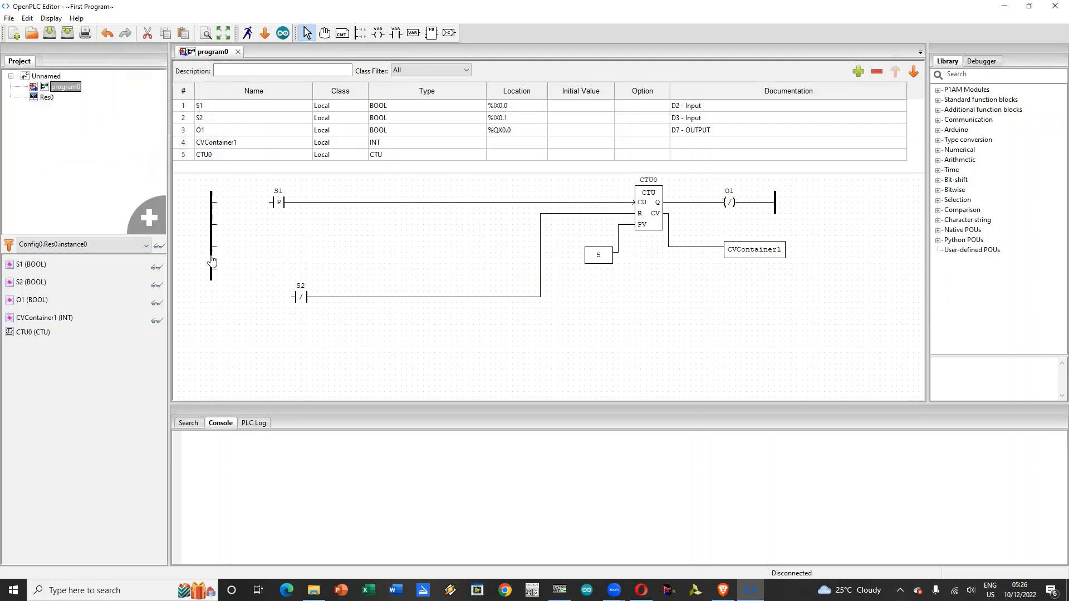
drag(214, 273, 209, 381)
click(241, 360)
Step: Wire the rail's first pin to the S1 contact and its last pin to S2, shifting the S2 wire's vertical segment closer to the contact
drag(216, 214, 271, 203)
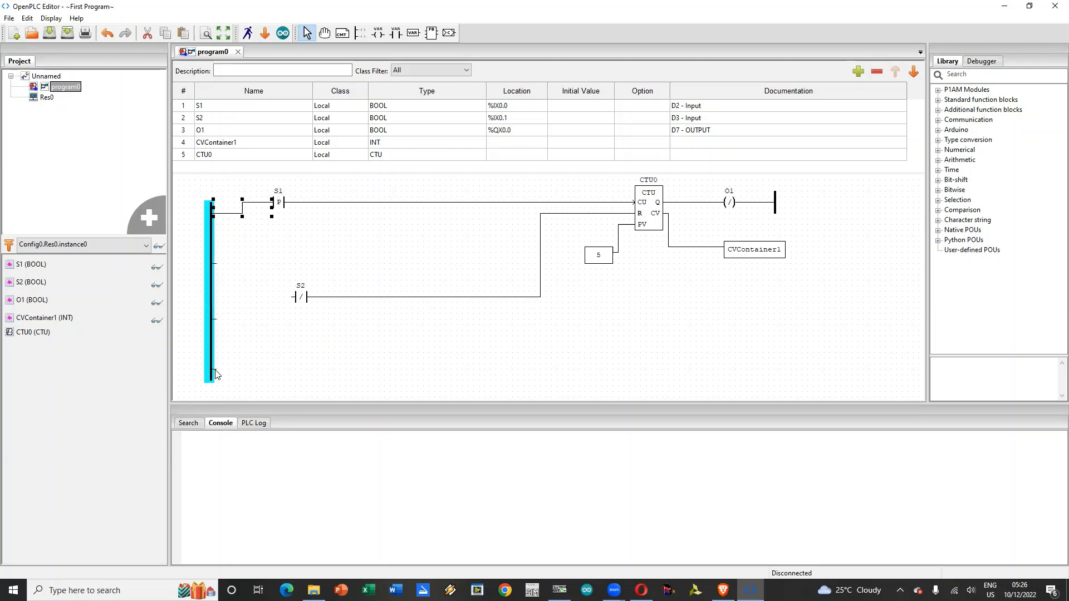
drag(216, 374, 294, 297)
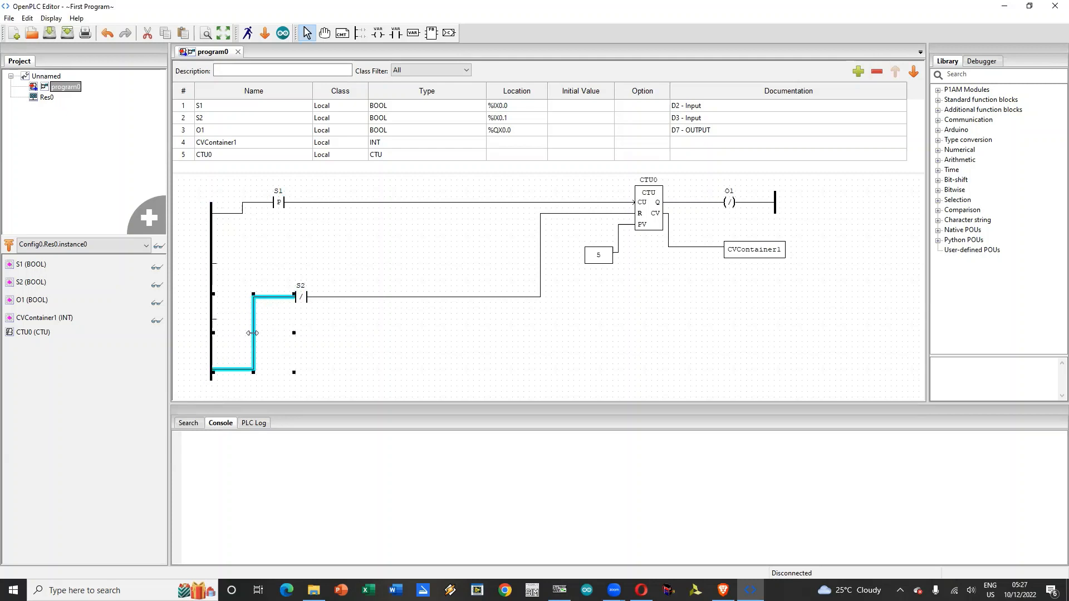
drag(252, 334, 272, 334)
click(407, 346)
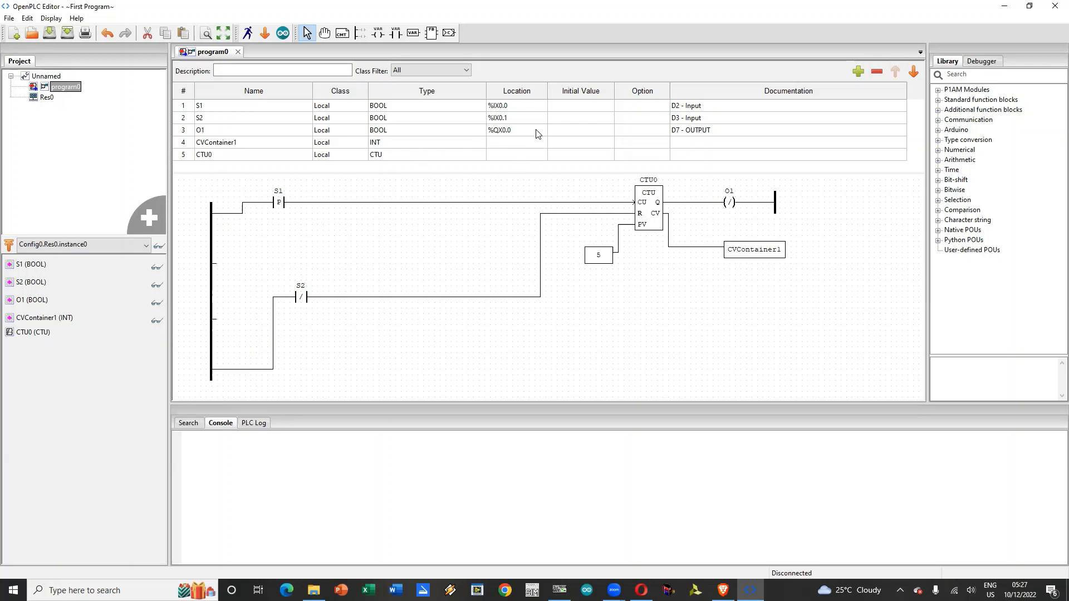
Step: Move the S2 contact close to the counter's R input and shift the vertical segment of its rail wire next to it
click(703, 108)
click(705, 110)
click(273, 334)
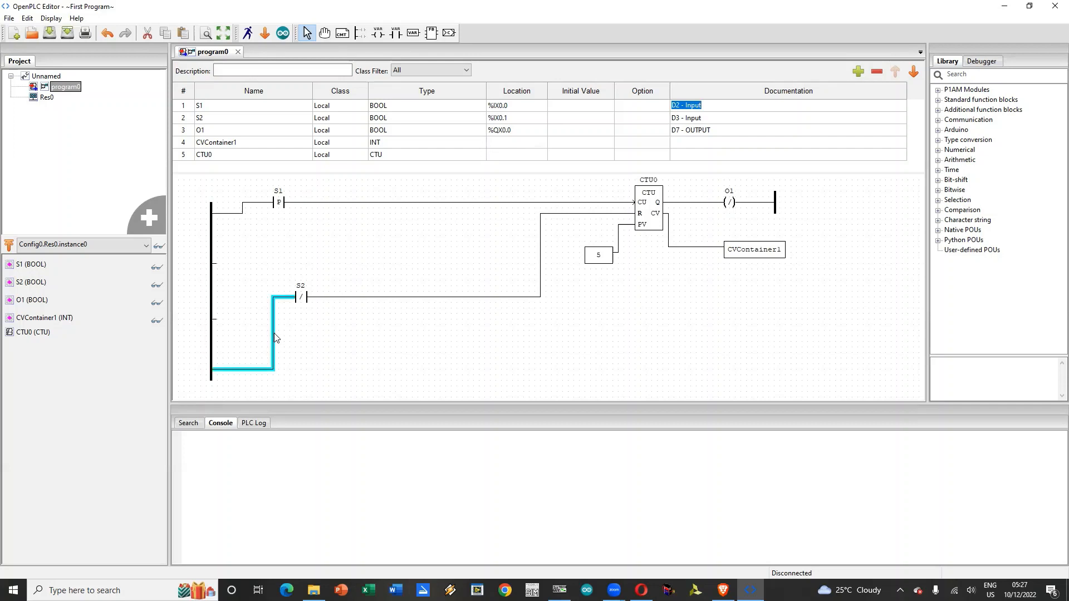
drag(301, 297, 518, 281)
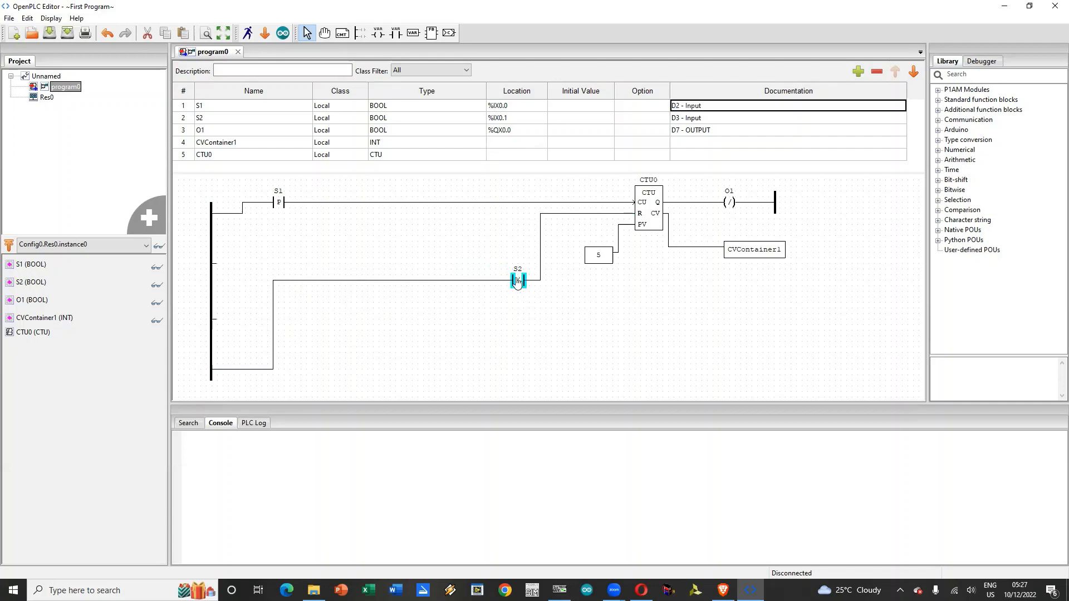
click(274, 332)
drag(271, 332, 484, 332)
click(542, 330)
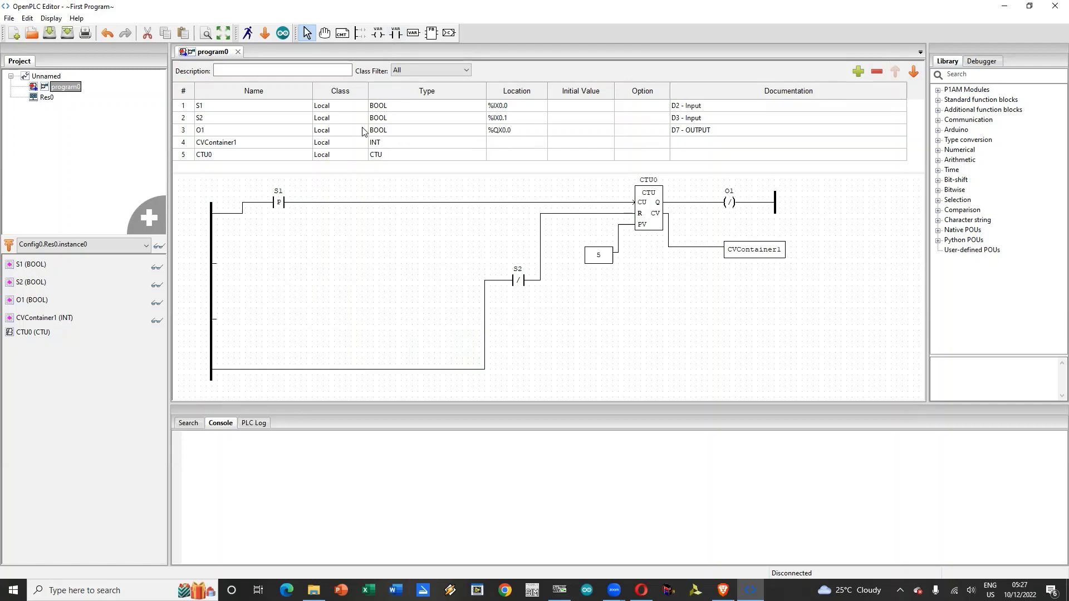
Step: Add two BOOL variables after O1 and set their locations to %QX0.4 and %QX0.5
click(235, 132)
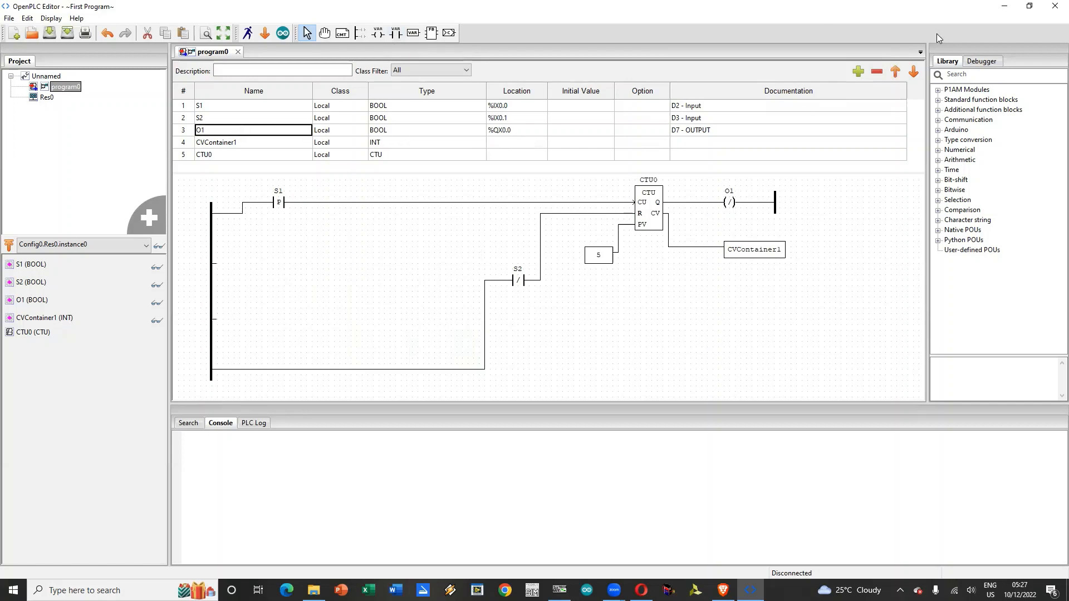
click(858, 70)
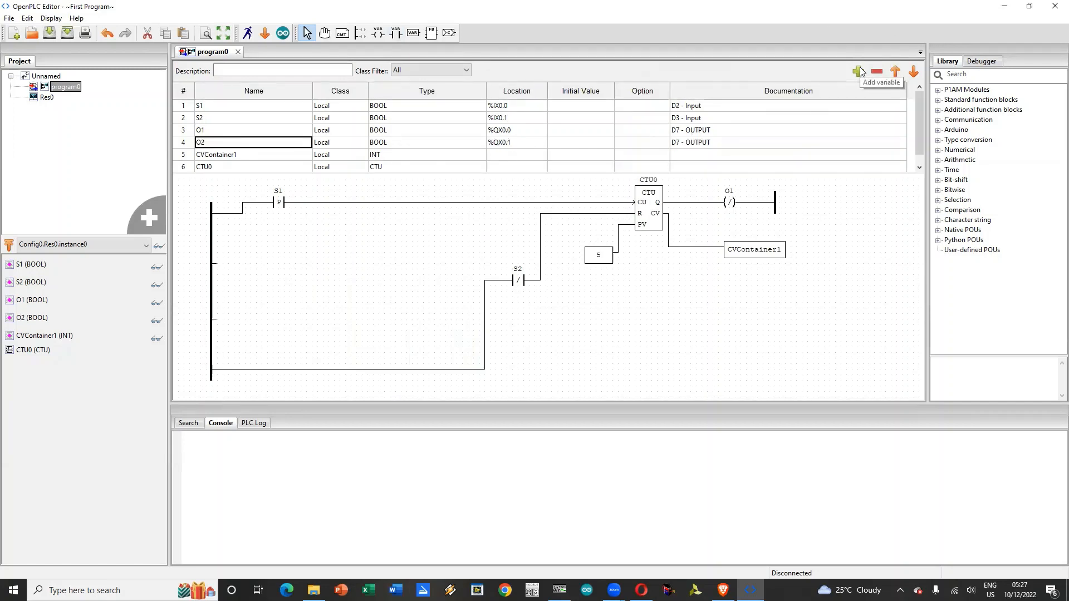
click(858, 71)
click(535, 144)
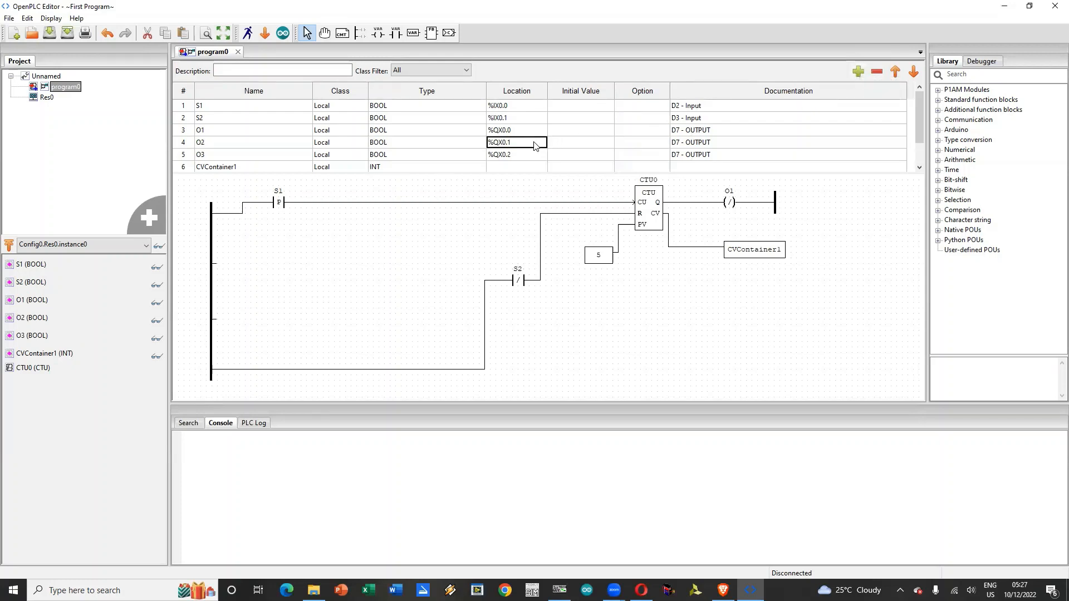
click(534, 144)
click(518, 155)
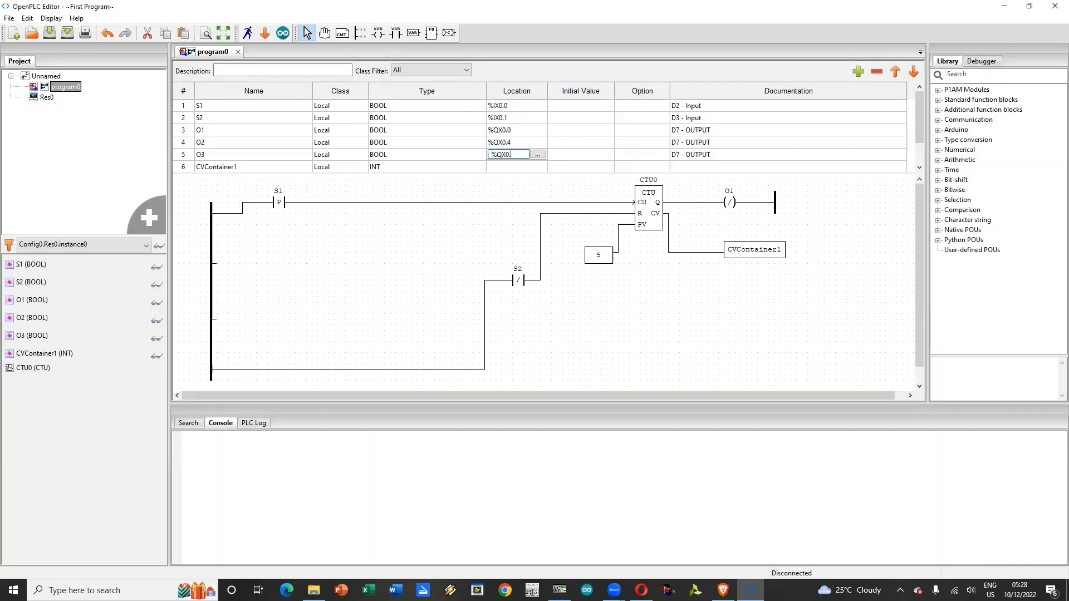
Step: Set the documentation of the two new variables, O2 and O3, to "Virtual Coils"
click(700, 144)
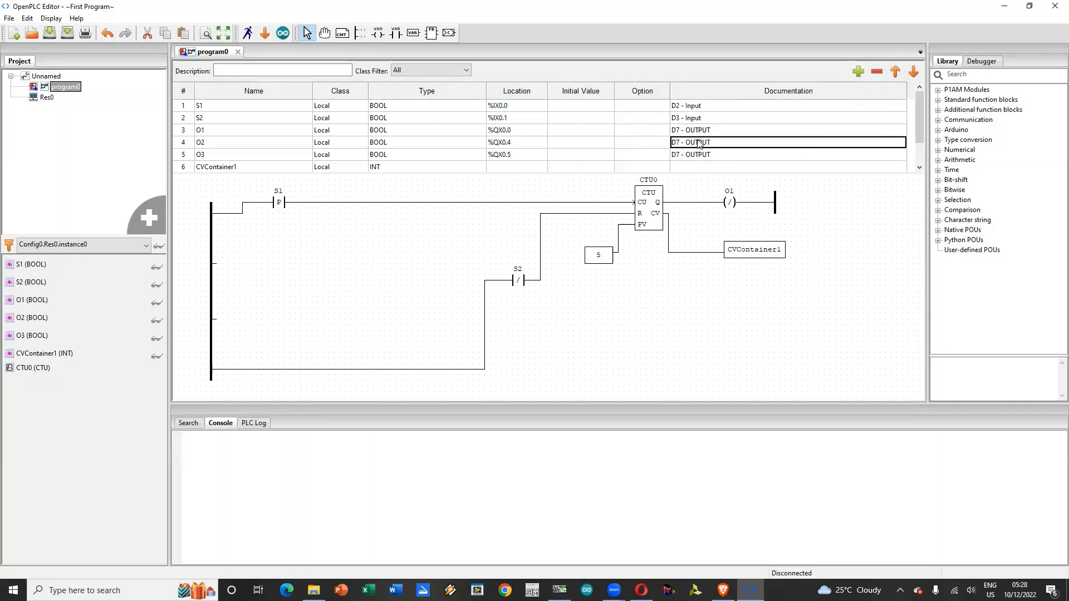
text(Virtual C)
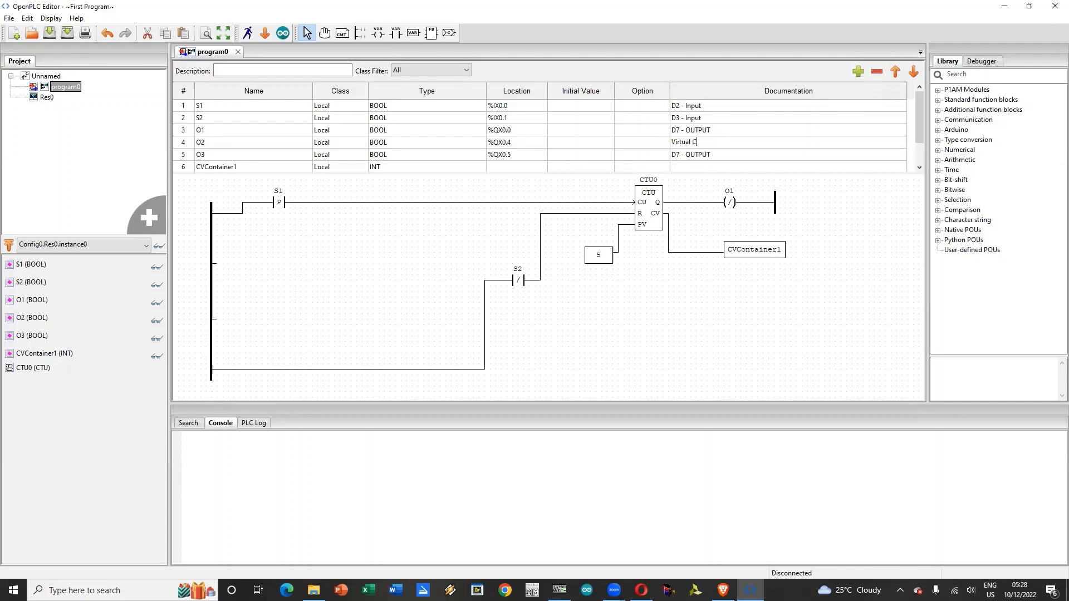
text(ils)
key(Return)
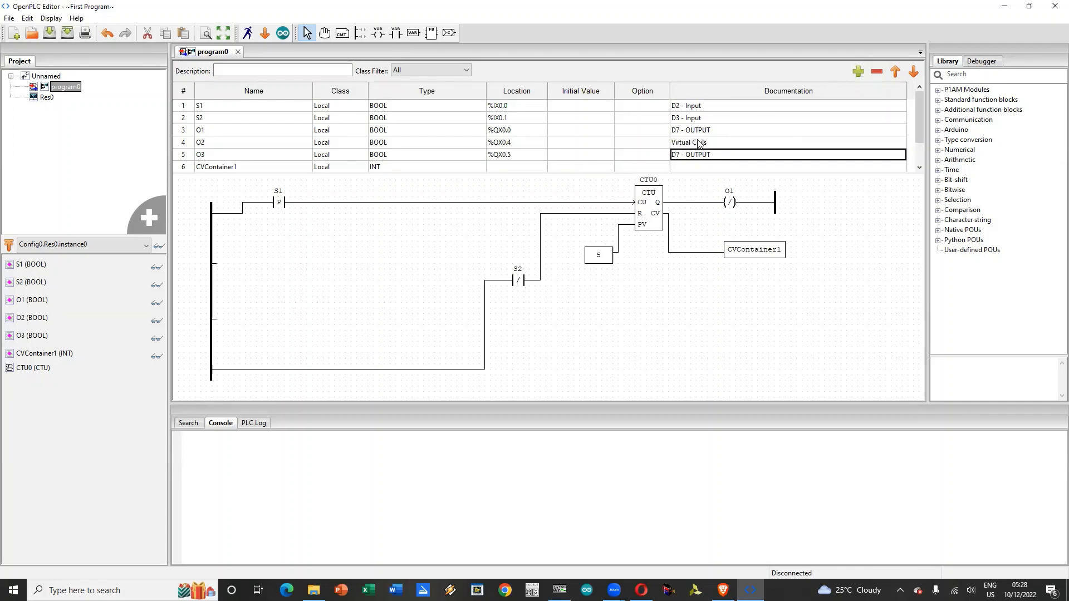
text(Vo)
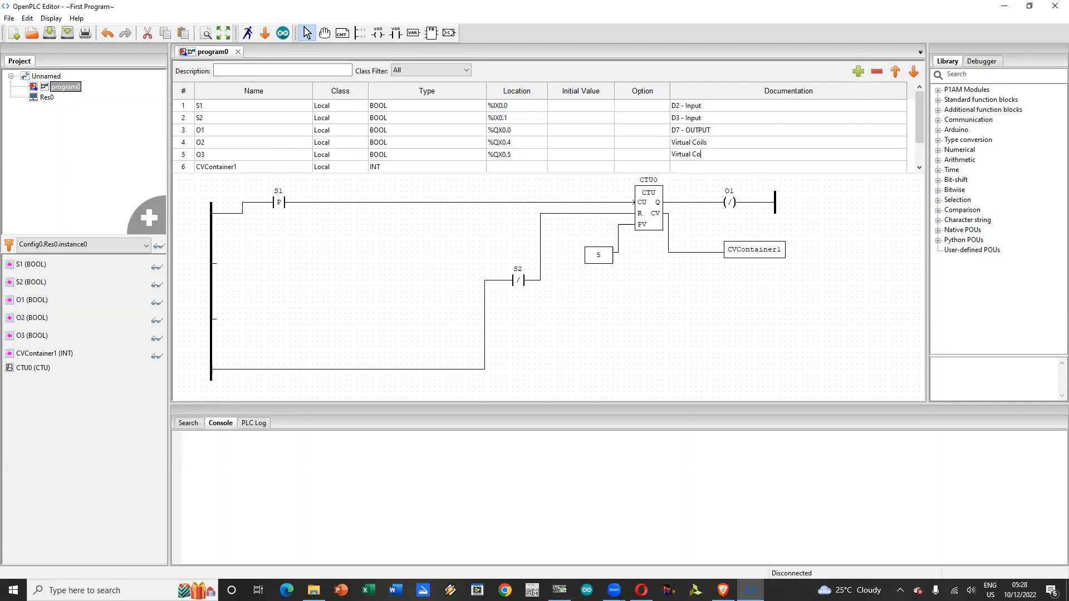
text(rtual Coils)
key(Return)
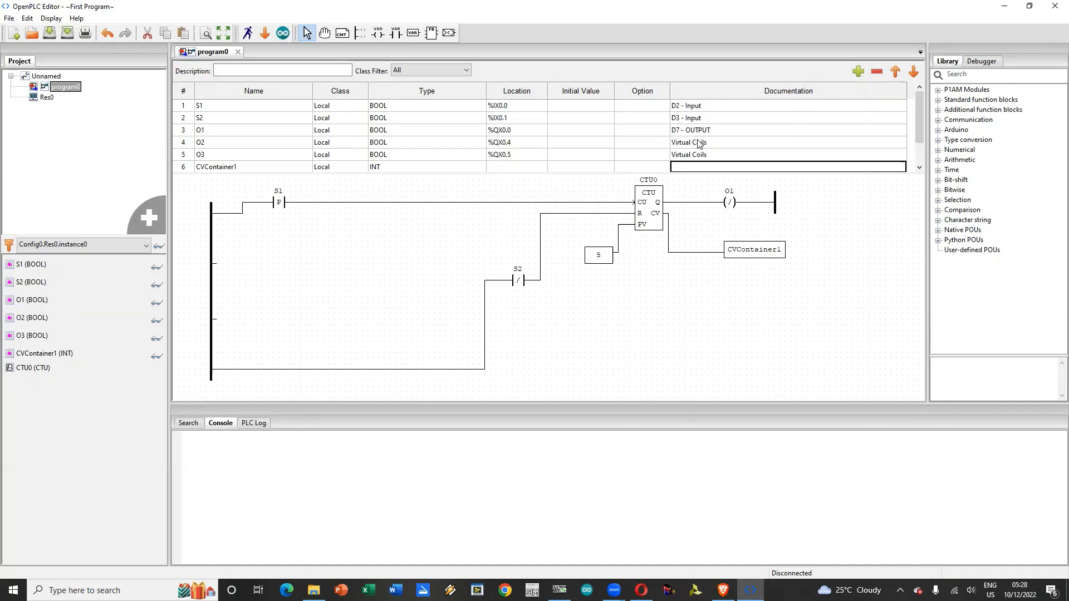
Step: Move the S1 contact right along its rung to free space near the left power rail
click(298, 259)
click(281, 210)
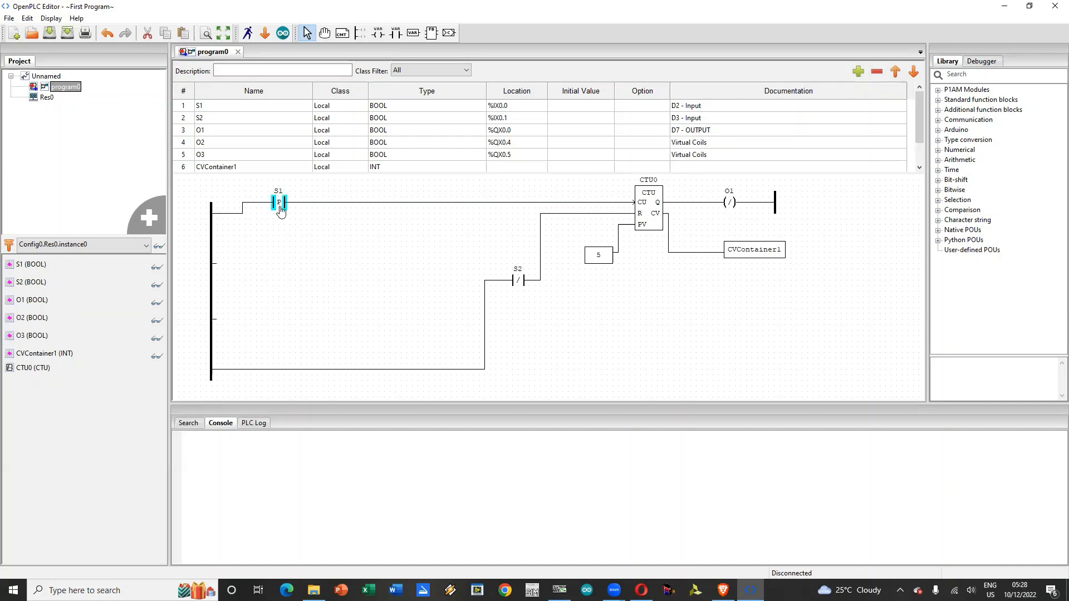
drag(281, 211, 437, 211)
Step: Add a Rising Edge contact for variable O2 below the S1 rung
click(396, 33)
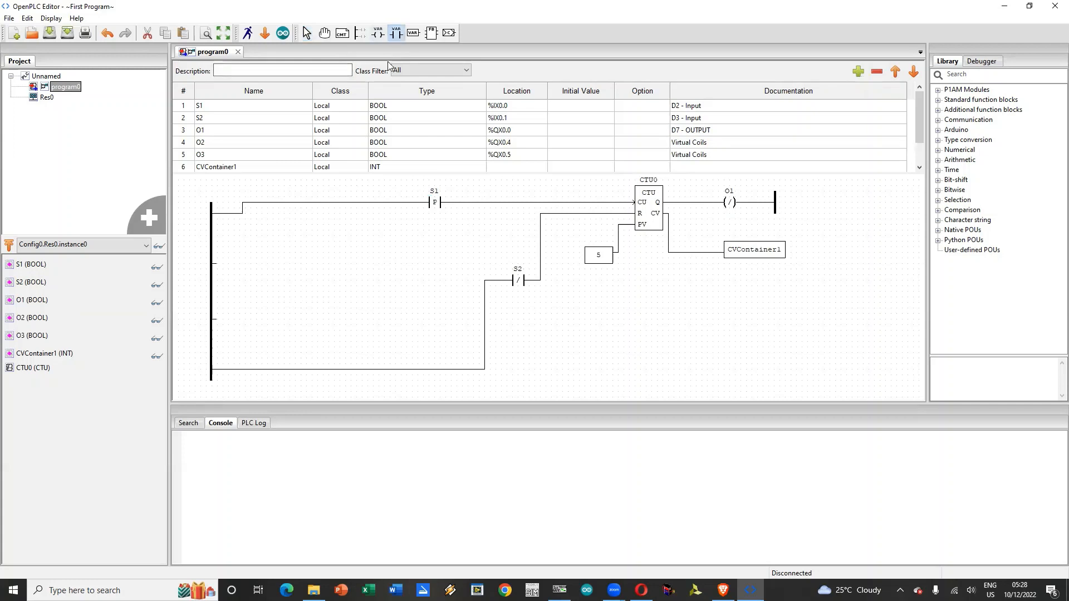
click(390, 234)
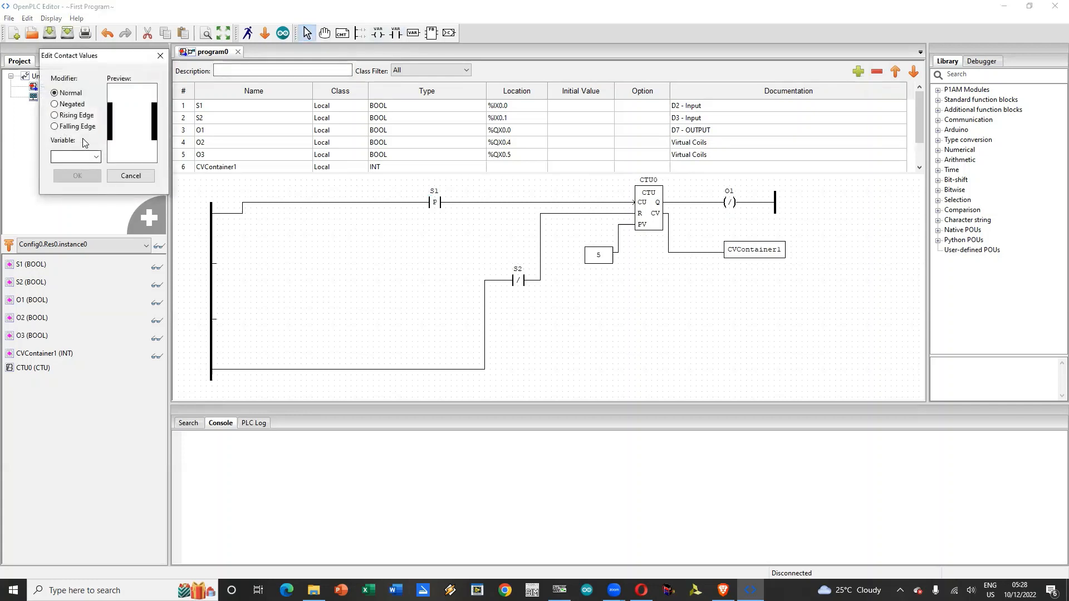
click(83, 115)
click(97, 157)
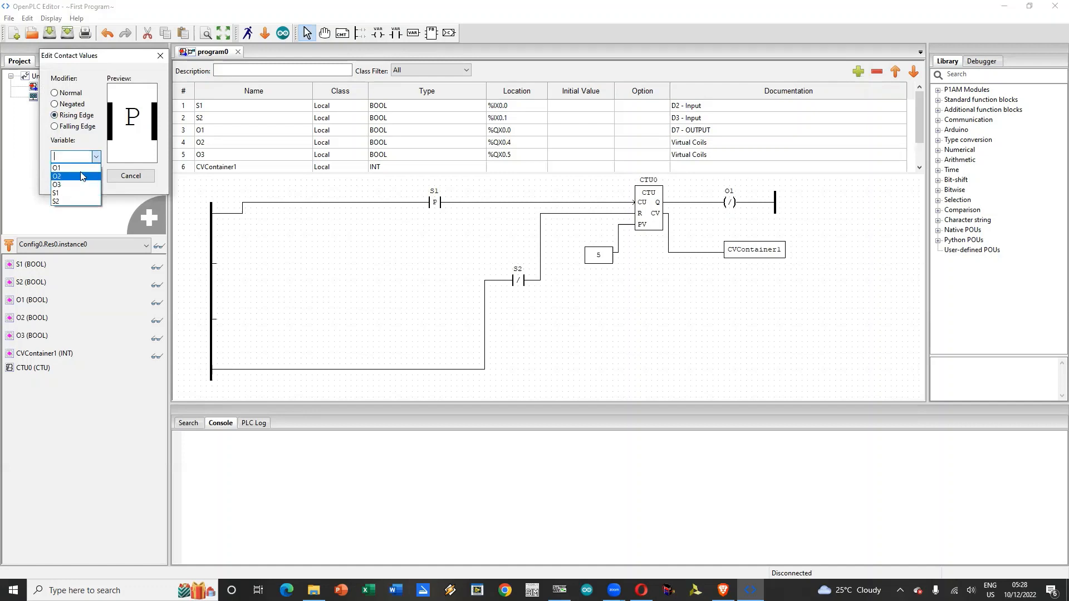
click(81, 176)
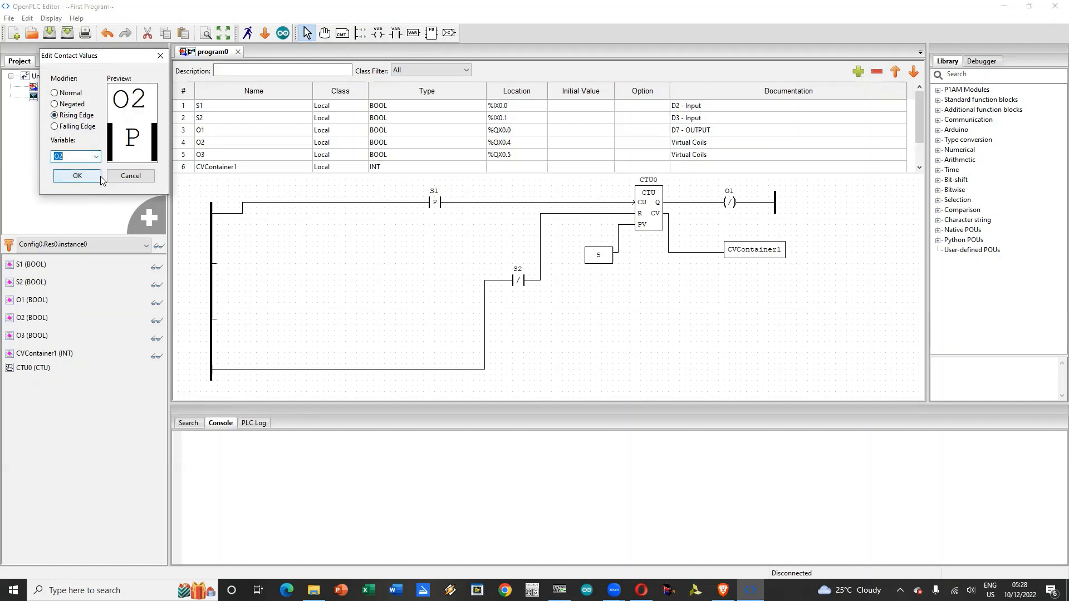
click(77, 176)
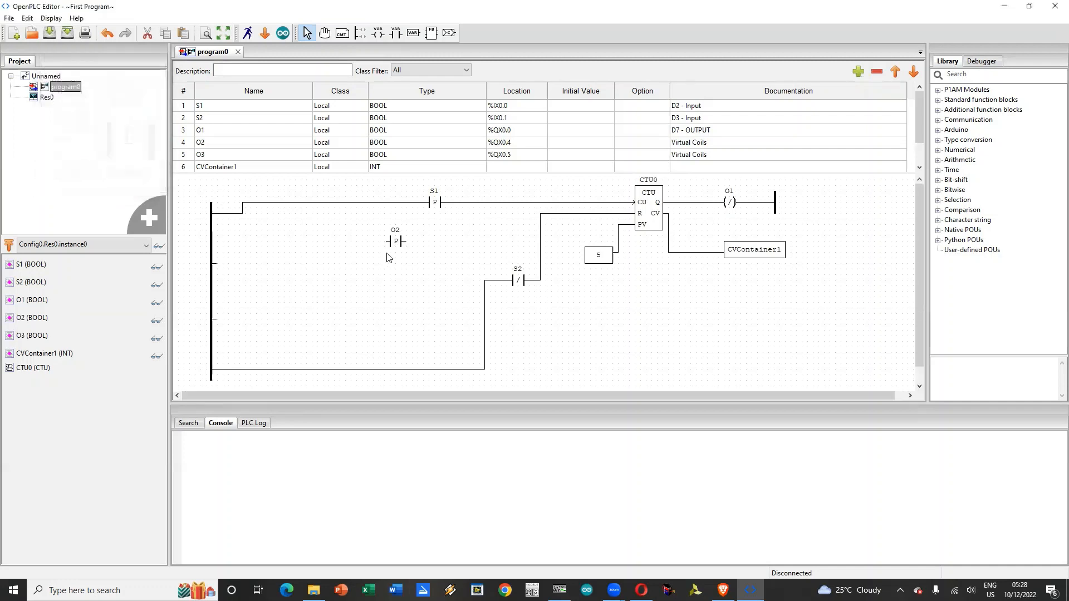
Step: Rename variable O2 as P1 and variable O3 as P2
click(227, 145)
click(226, 145)
text(P1)
key(Return)
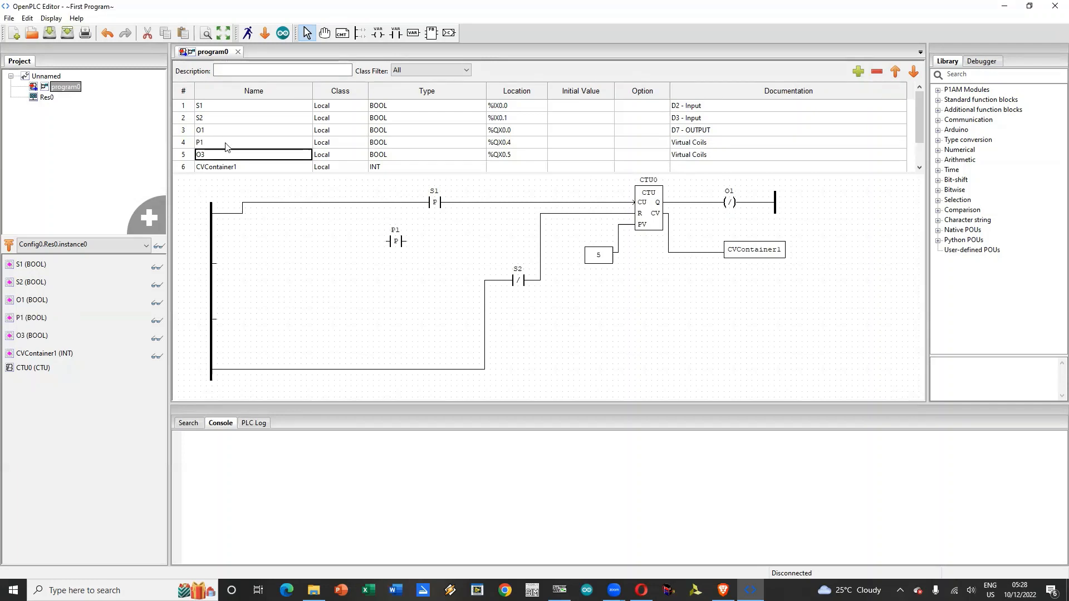
click(230, 157)
key(BackSpace)
text(P2)
key(Return)
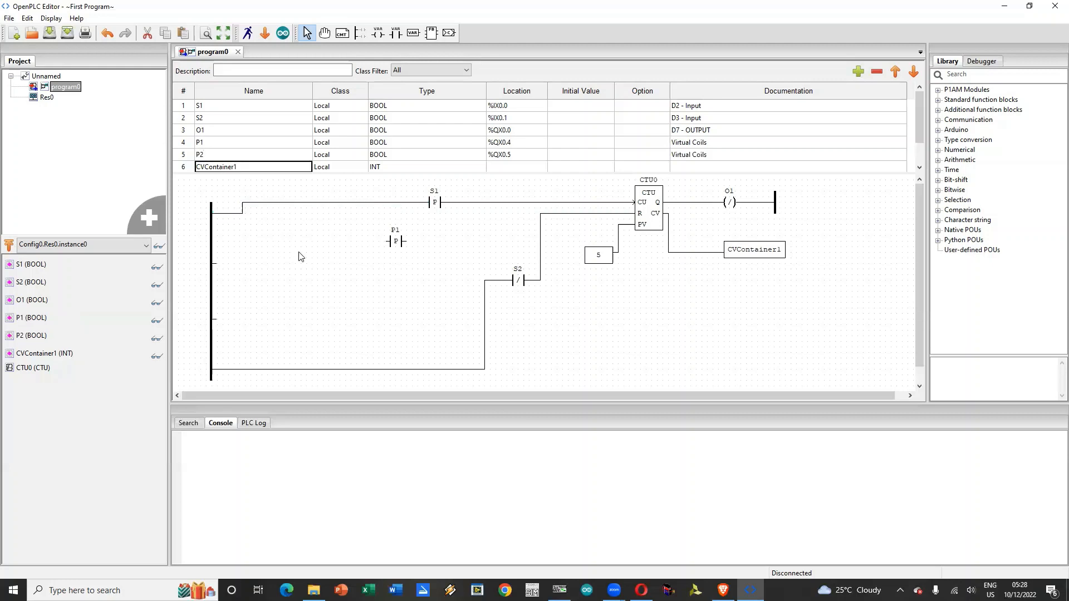
Step: Move the S1 contact left along its rung, closer to the left power rail
click(301, 256)
click(613, 260)
drag(403, 241, 624, 202)
click(554, 177)
drag(432, 203, 326, 218)
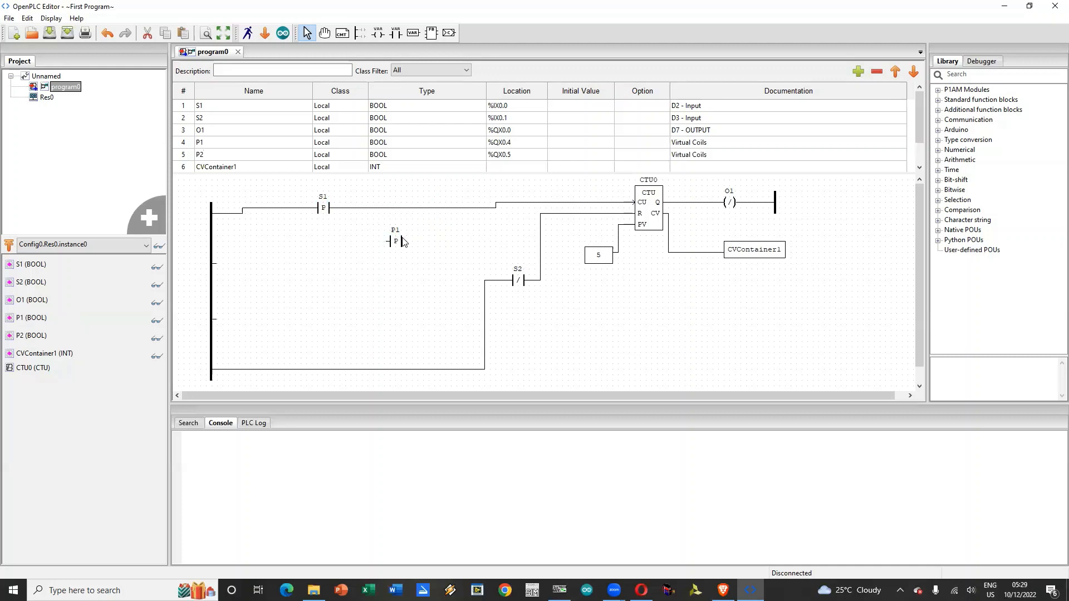
drag(403, 242, 612, 204)
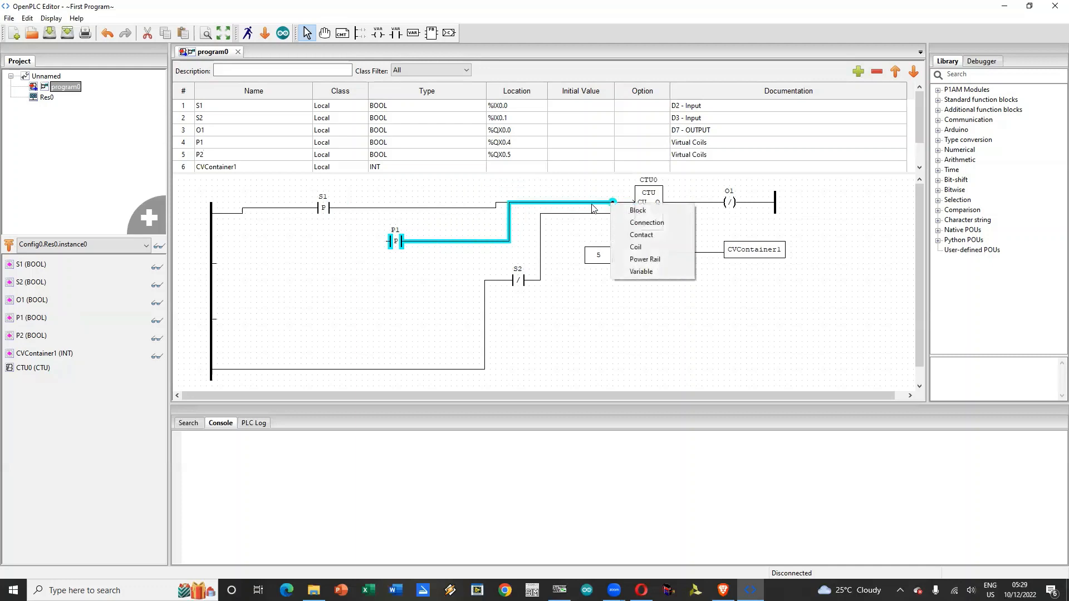
click(635, 211)
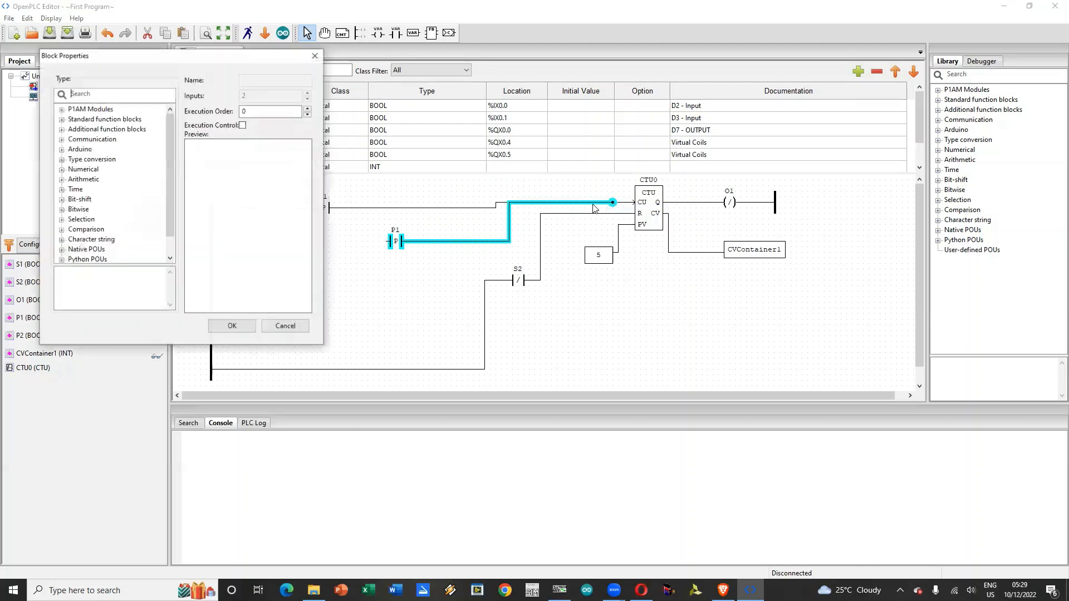
click(283, 327)
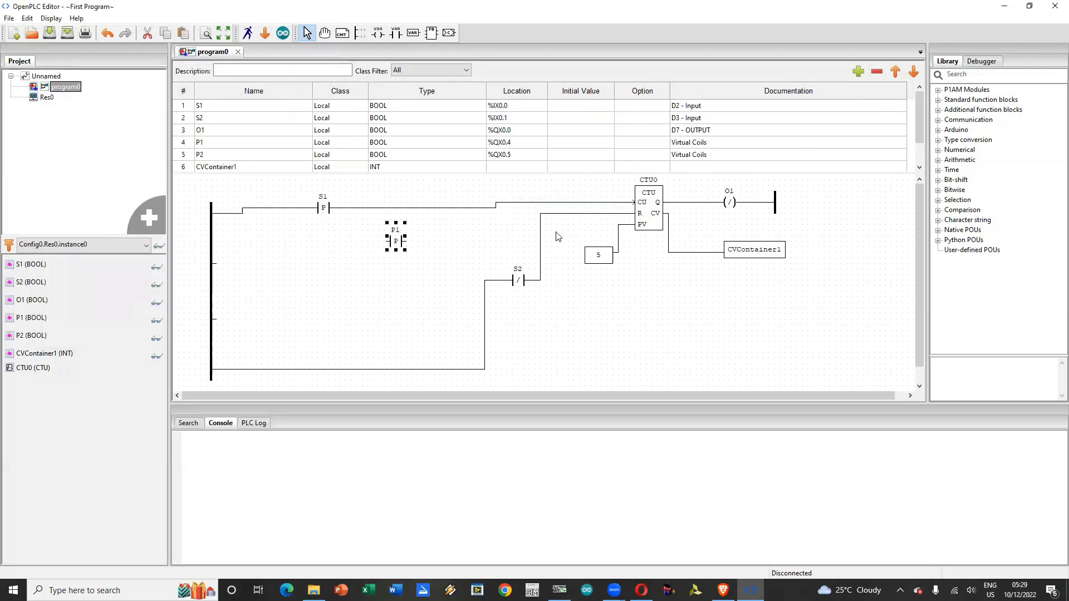
Step: Wire the P1 contact between the left power rail's second connector and the CTU0 block's CU input
drag(403, 241, 632, 206)
click(388, 245)
drag(384, 241, 213, 266)
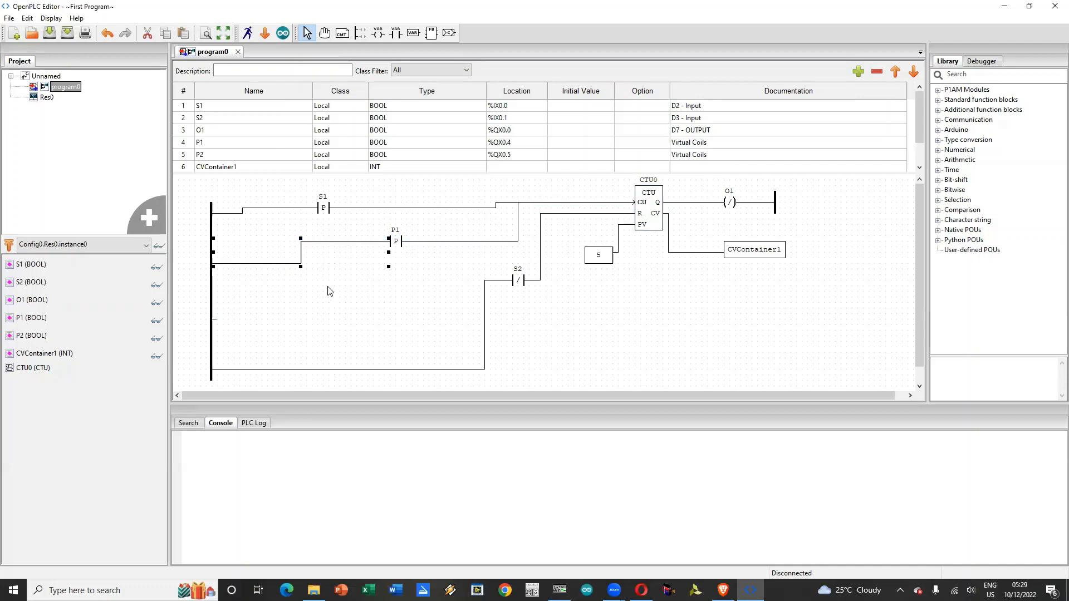
click(344, 284)
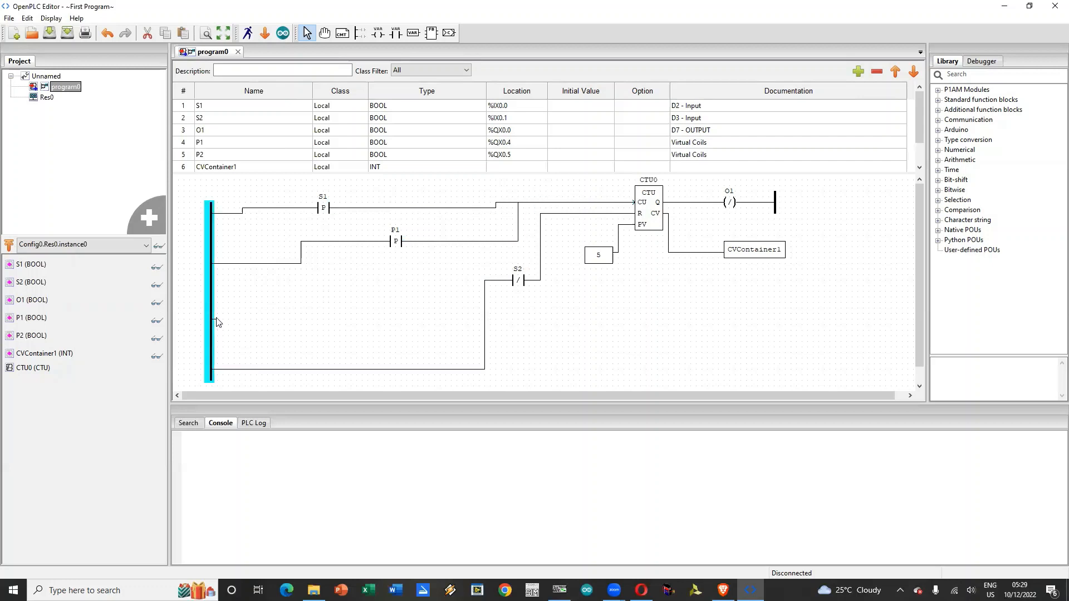
Step: Add a Negated contact for variable P2 level with the left power rail's third connector
drag(216, 320, 396, 324)
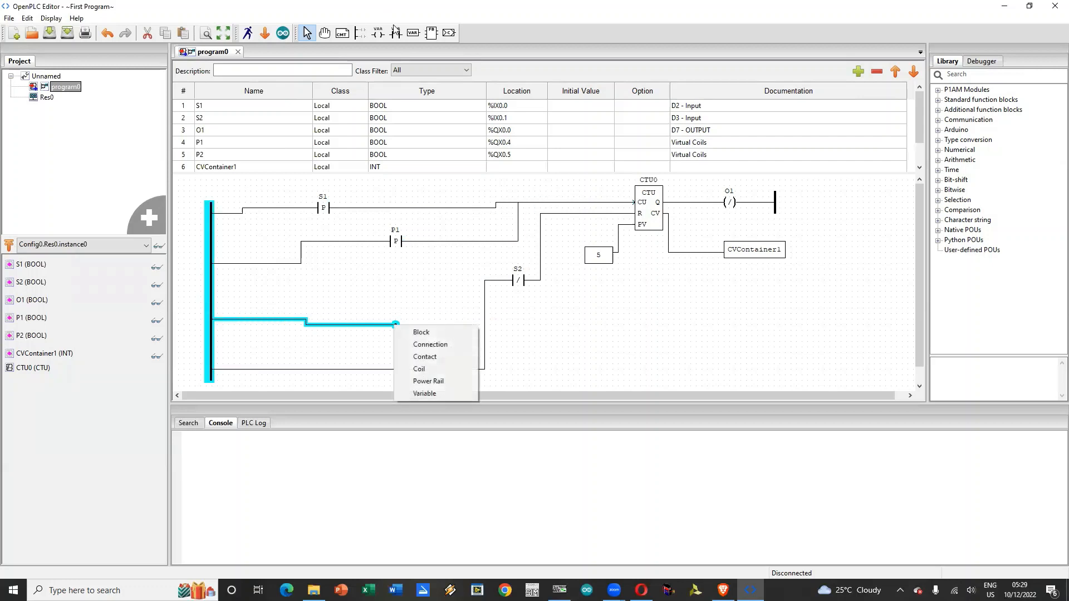
click(415, 266)
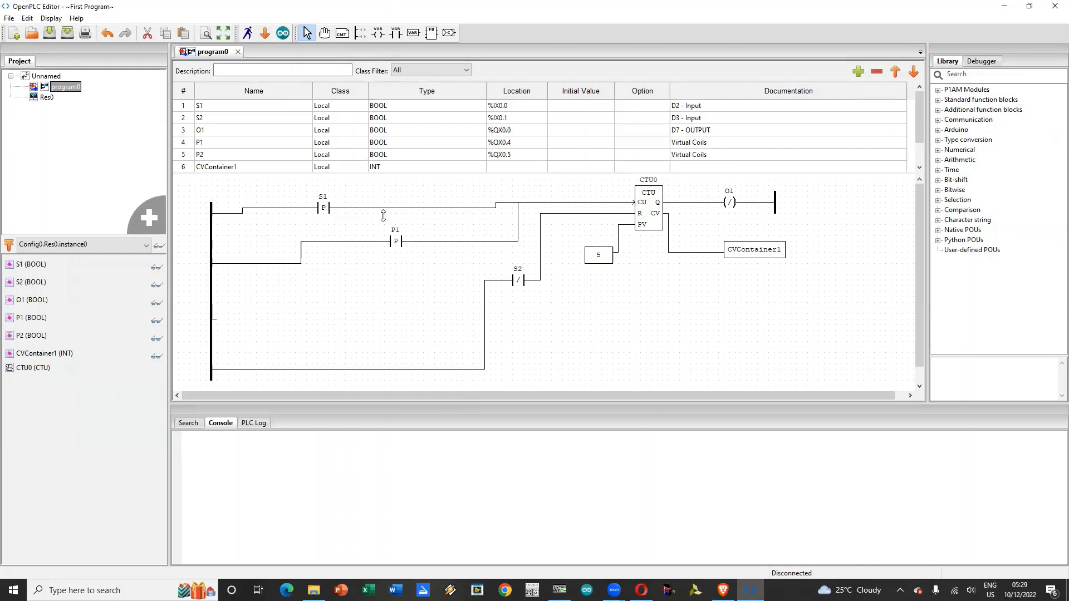
click(395, 33)
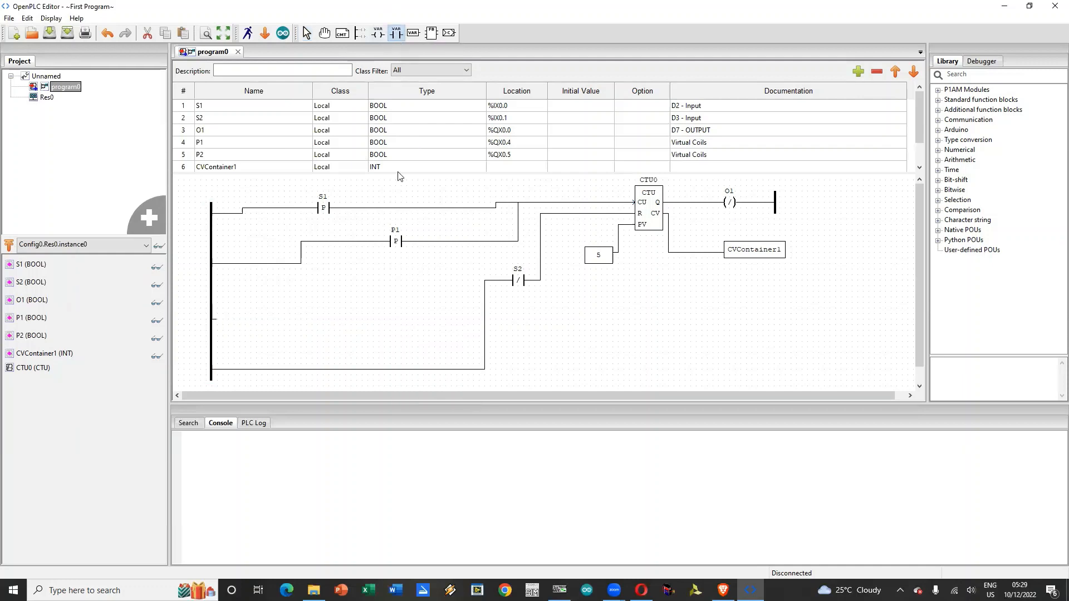
click(375, 299)
click(94, 155)
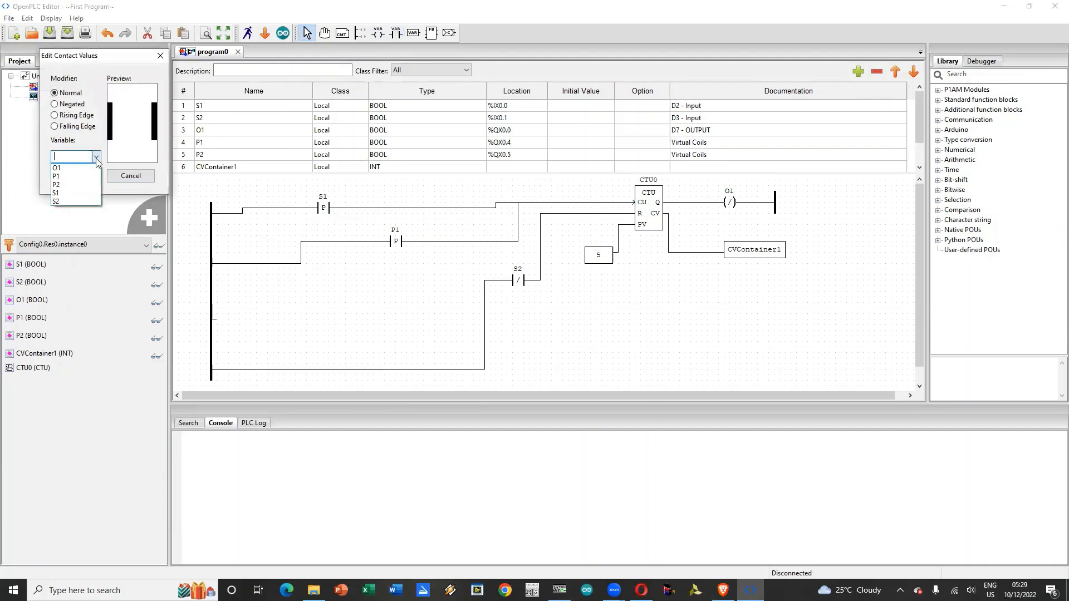
click(74, 184)
click(73, 104)
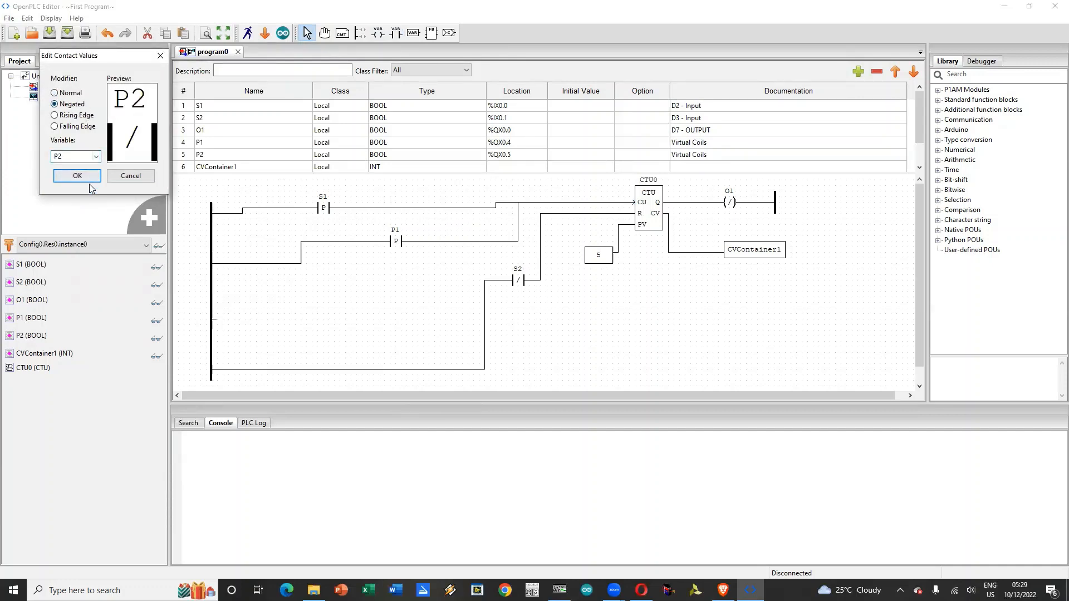
click(77, 176)
drag(379, 305, 349, 323)
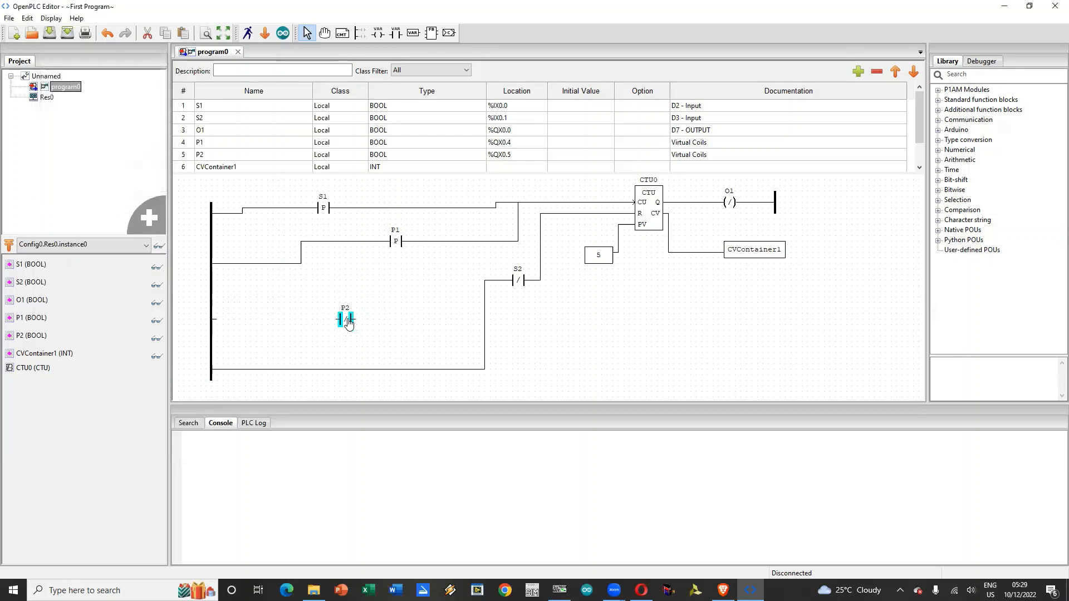
Step: Wire the P2 contact between the left power rail and CTU0's R input, and move the S2 contact down onto the bottom rung
drag(216, 320, 623, 215)
click(610, 221)
drag(355, 320, 633, 213)
click(368, 301)
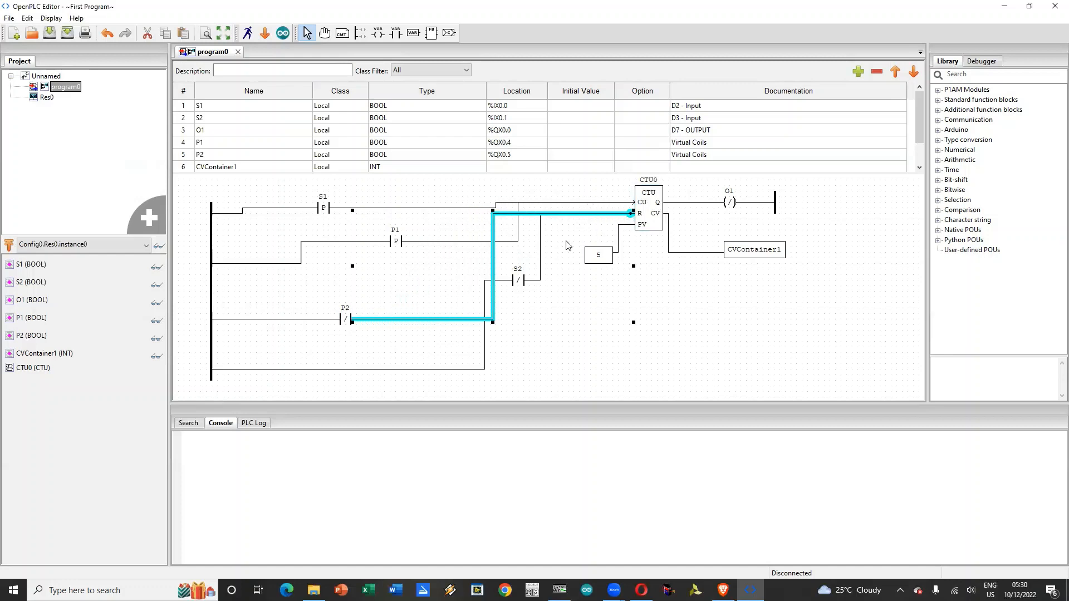
drag(494, 259, 378, 368)
click(583, 362)
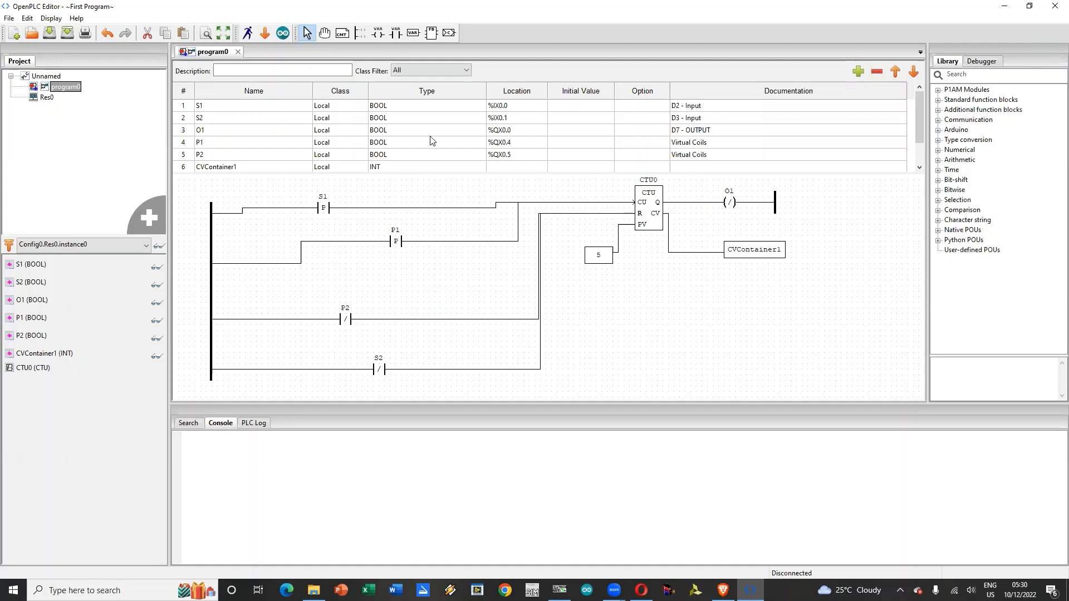
Step: Set the initial value of S2 to 1 and of O1 to 0
click(567, 106)
click(567, 105)
click(583, 119)
text(1)
click(566, 132)
text(0)
Step: Set the initial value of S1 to false and of S2 to true
click(569, 106)
key(BackSpace)
text(false)
key(Return)
text(true)
key(Return)
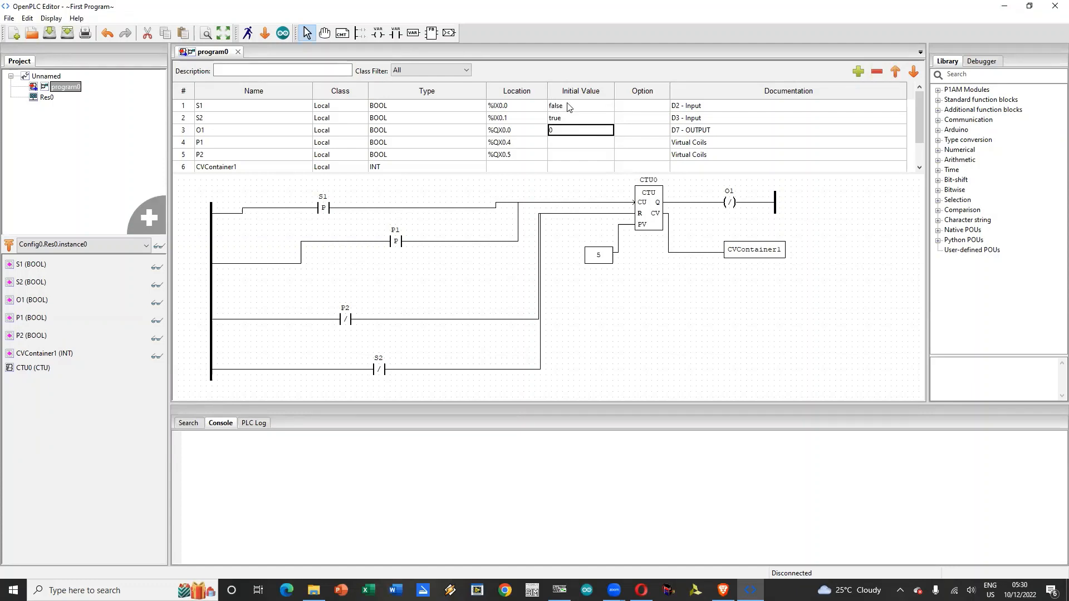
text(false)
Step: Set the initial values of O1 and P1 to false and of P2 to true, and save the project
key(Return)
text(false)
key(Return)
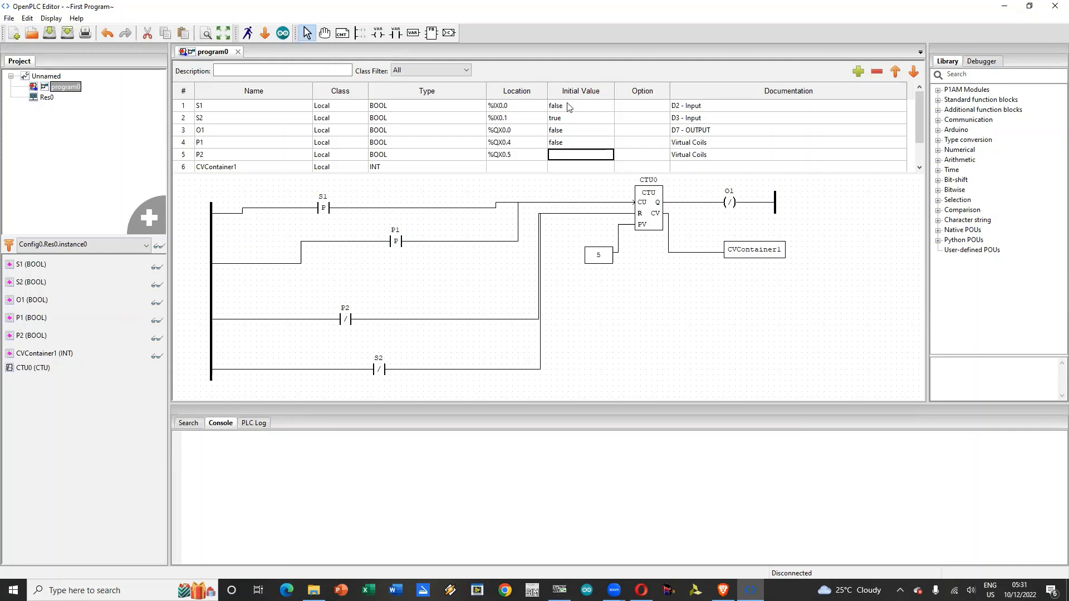
text(true)
key(Return)
scroll(631, 159, down, 1)
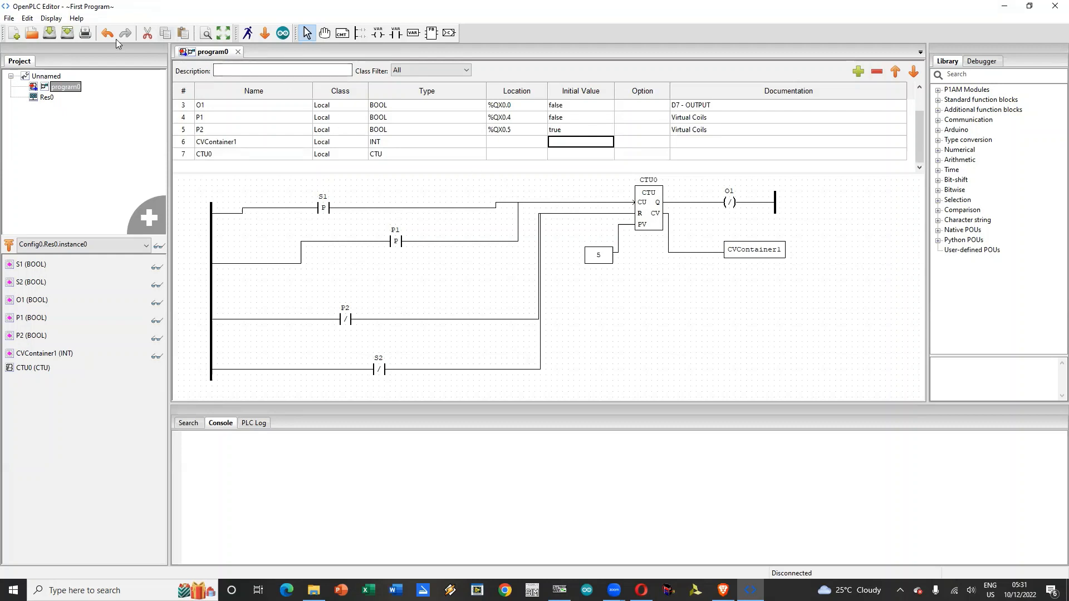
click(47, 36)
Step: Set the location of variable CVContainer1 to %QW3
click(754, 250)
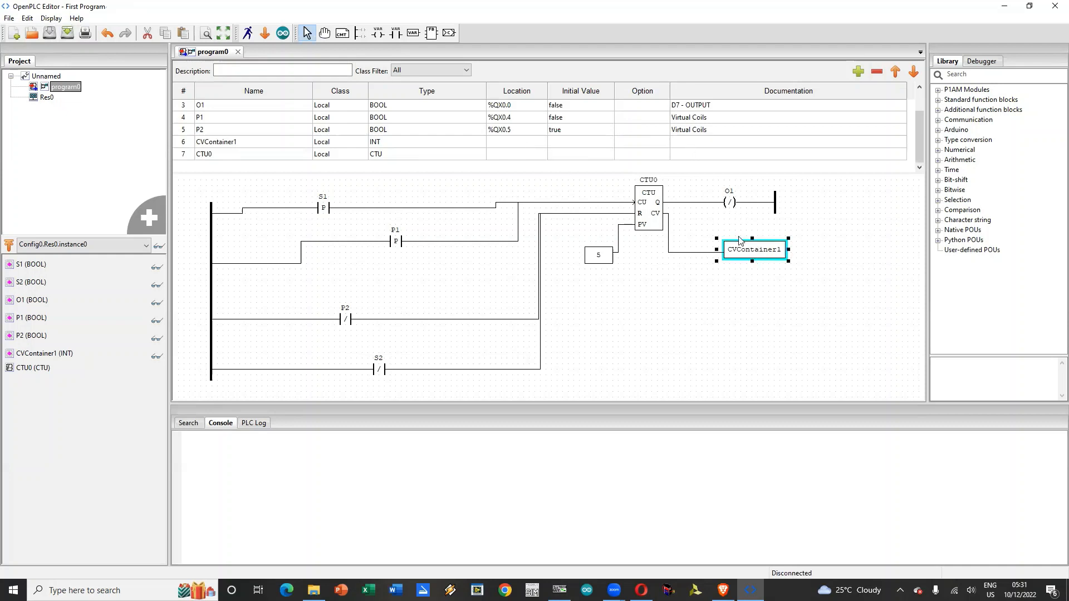
click(500, 144)
key(shift+5)
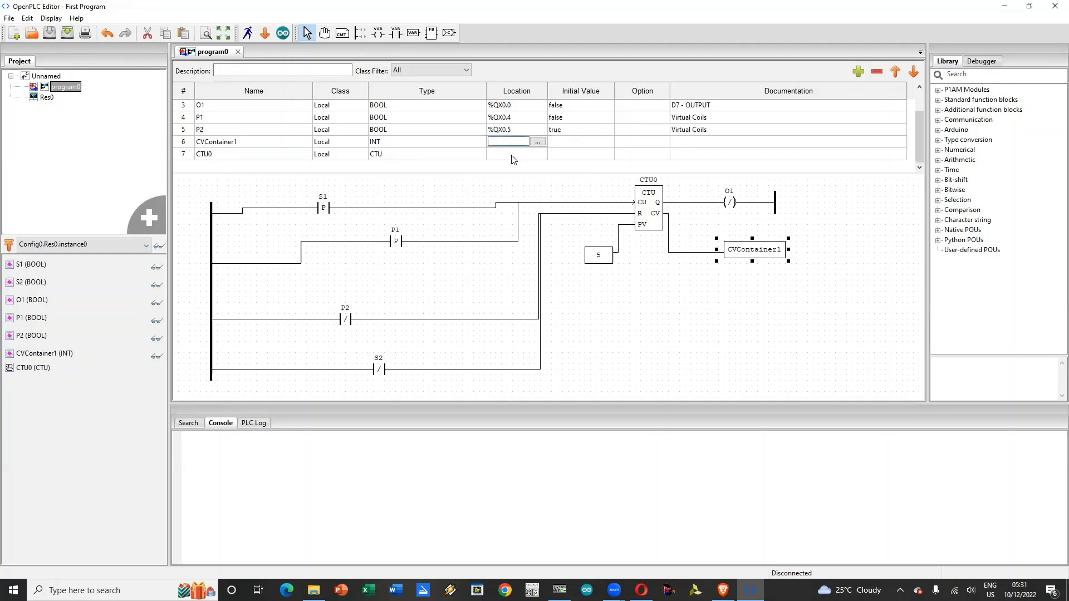
text(5)
Step: Set the documentation of CVContainer1 to "Container for Present Count"
click(683, 142)
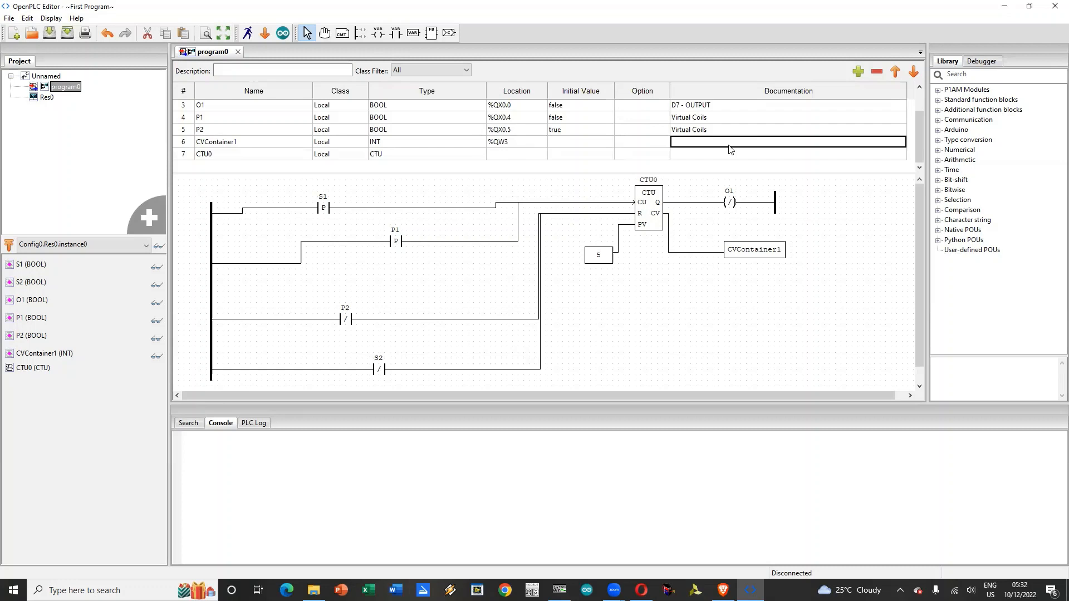
text(Container for Present Count)
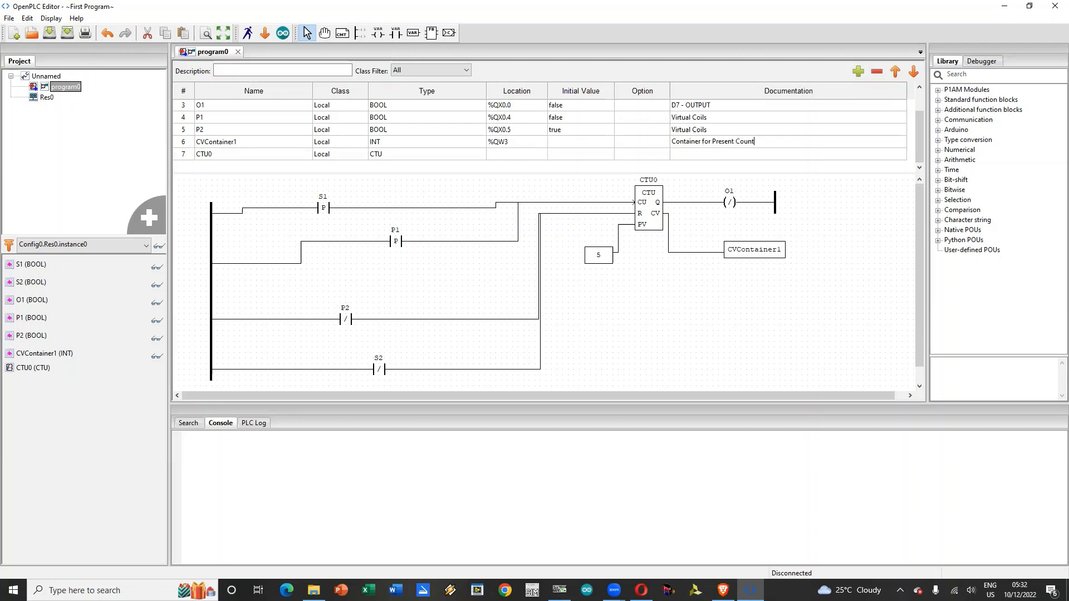
key(Return)
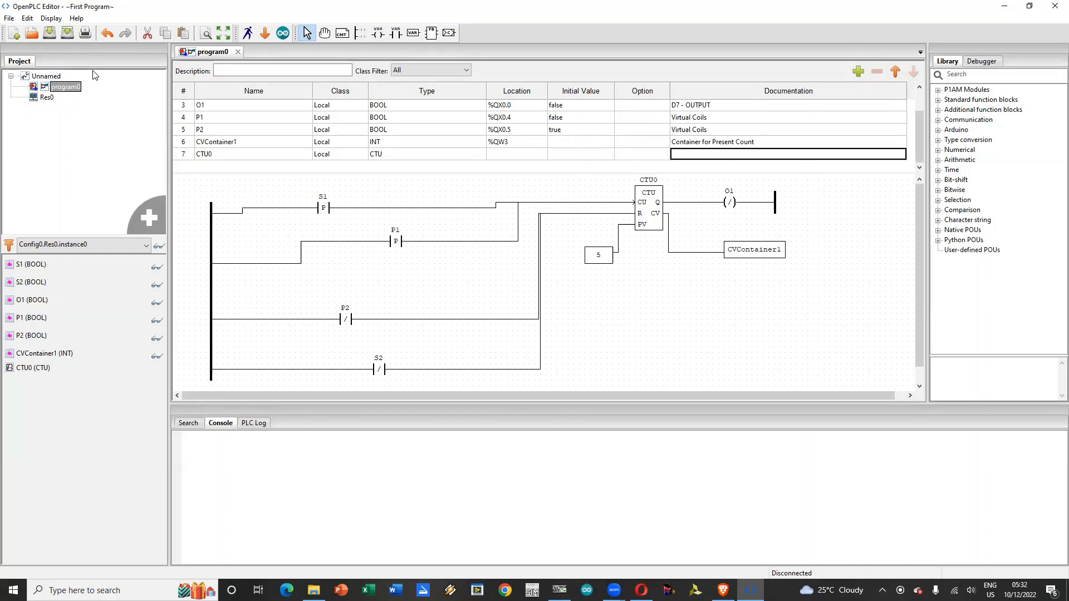
Step: Save the project and start building the program for the Arduino board
click(49, 33)
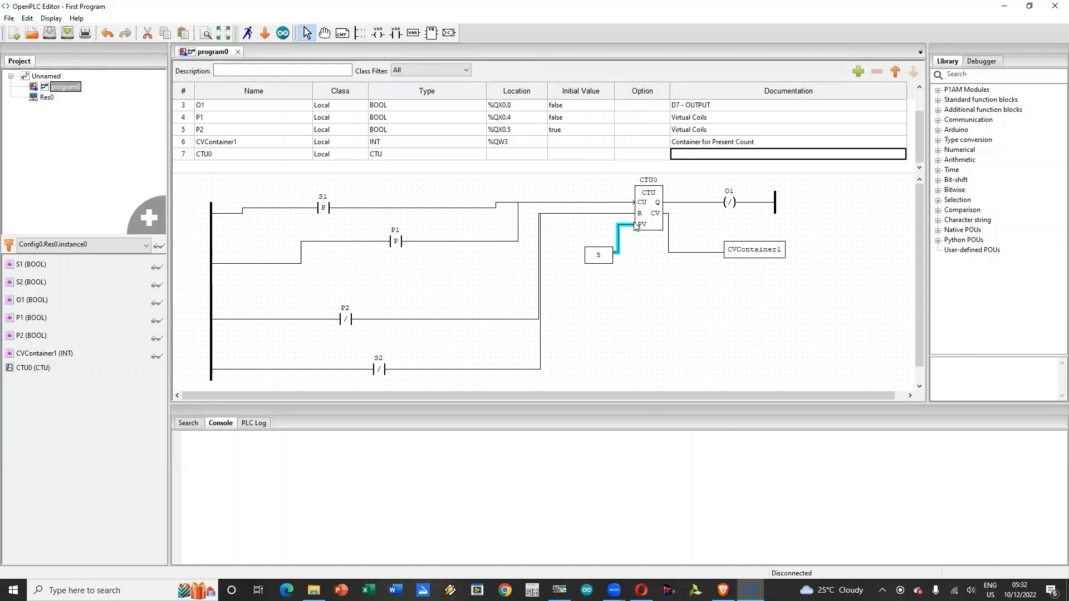
scroll(527, 160, up, 1)
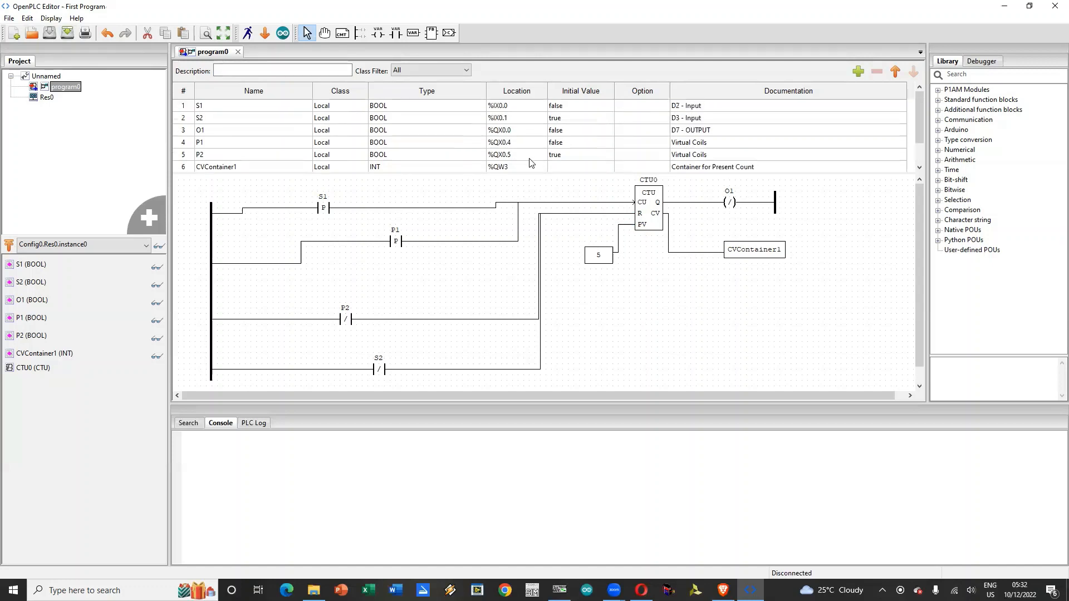
click(287, 35)
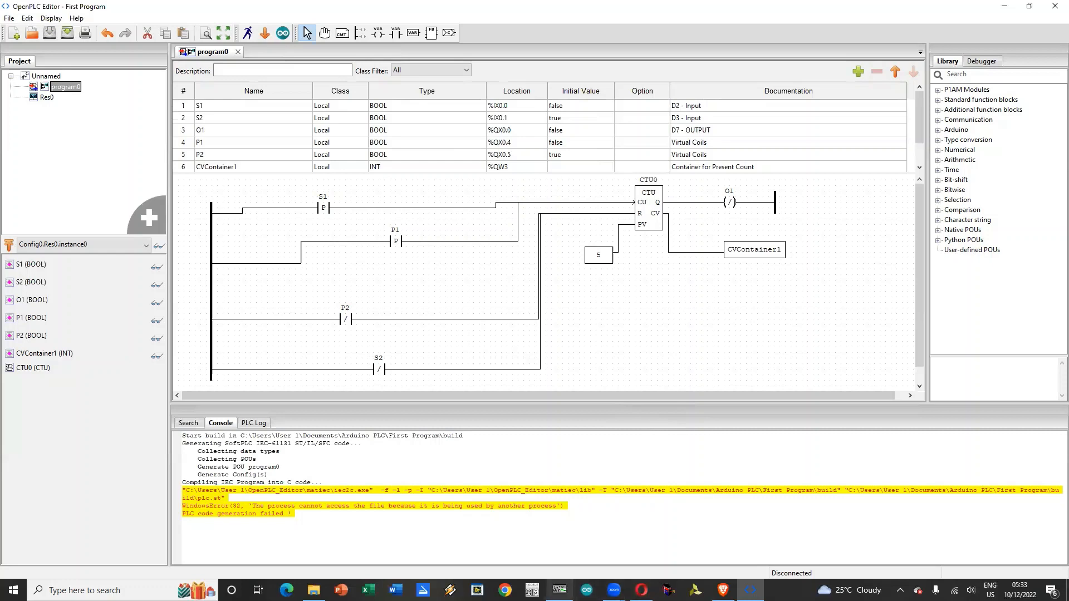
Step: Switch to ModScan32, try to close it, and return to OpenPLC Editor
click(559, 589)
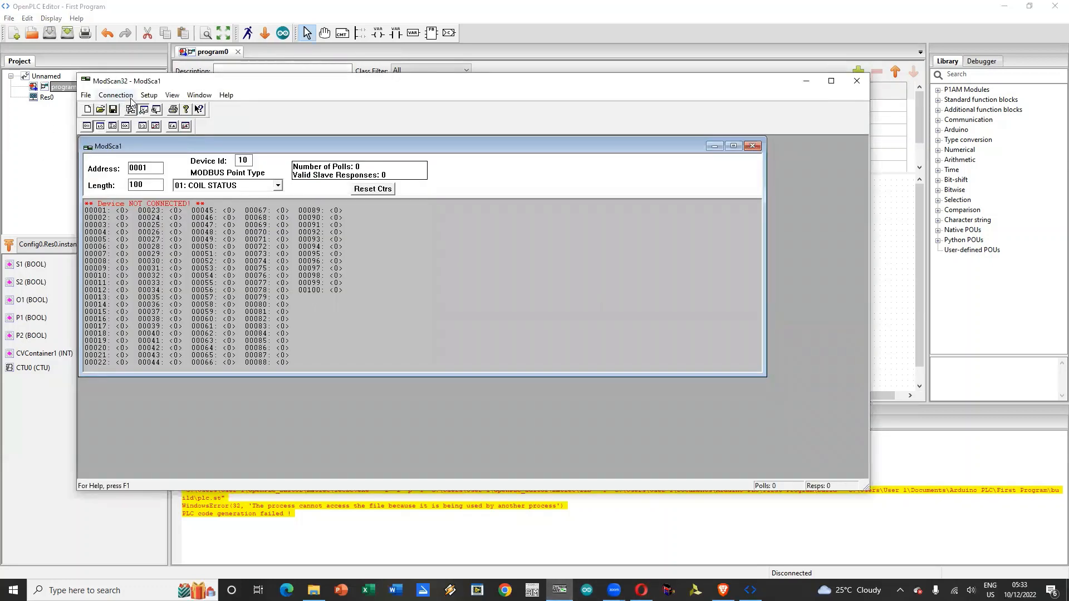
click(857, 81)
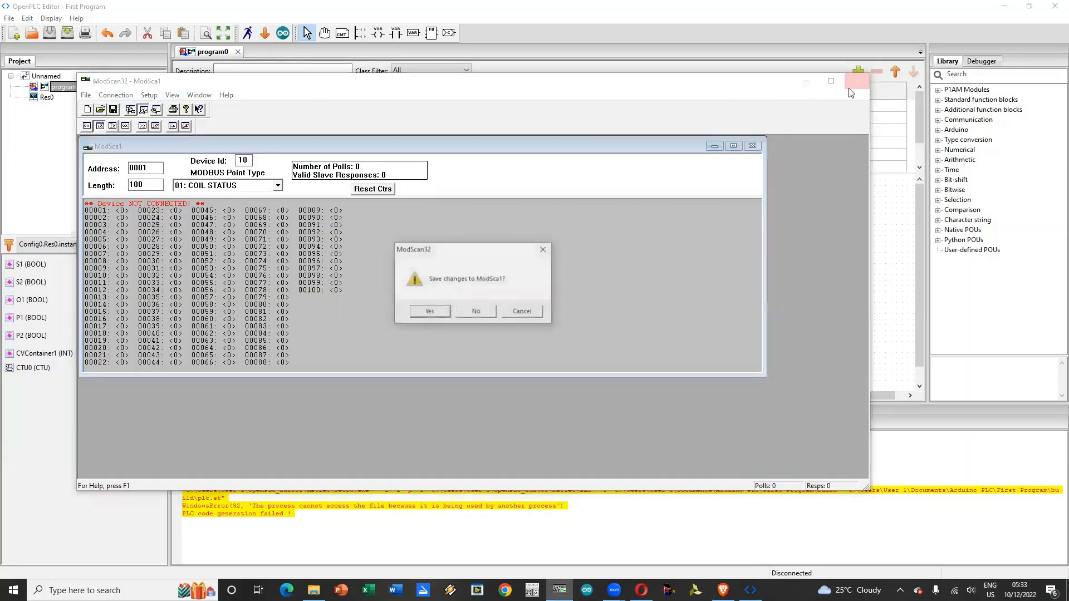
click(659, 6)
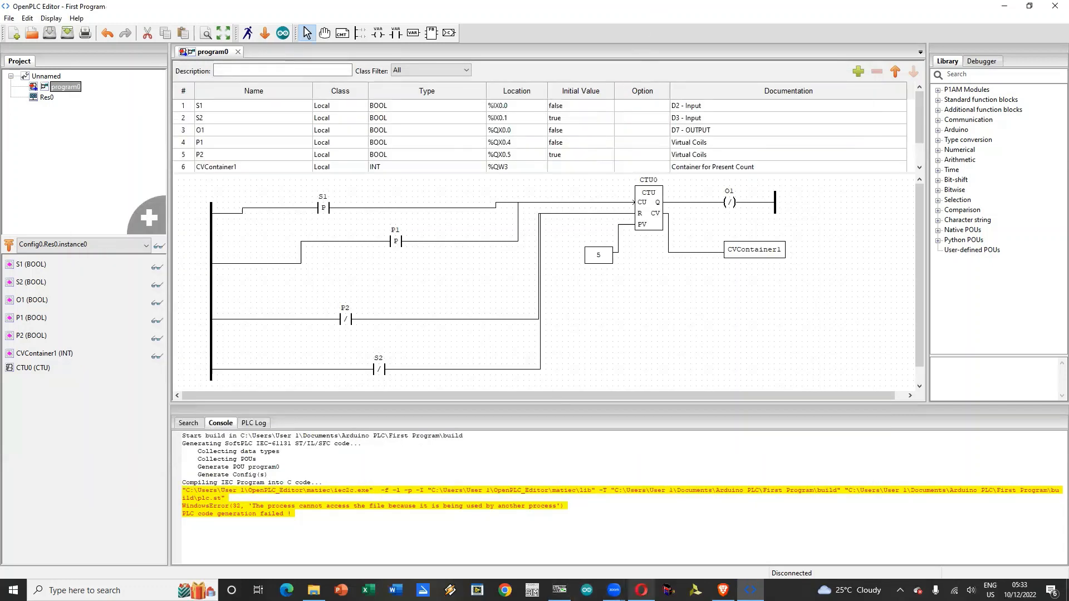
Step: Switch to the Opera browser and quit it with all its tabs
mouse_move(642, 590)
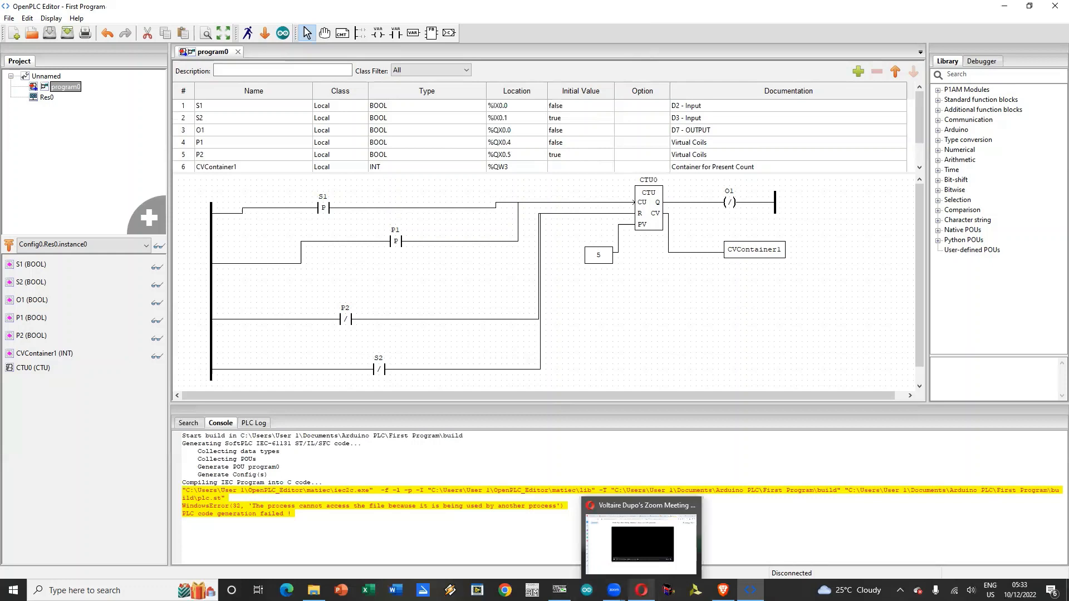
click(797, 159)
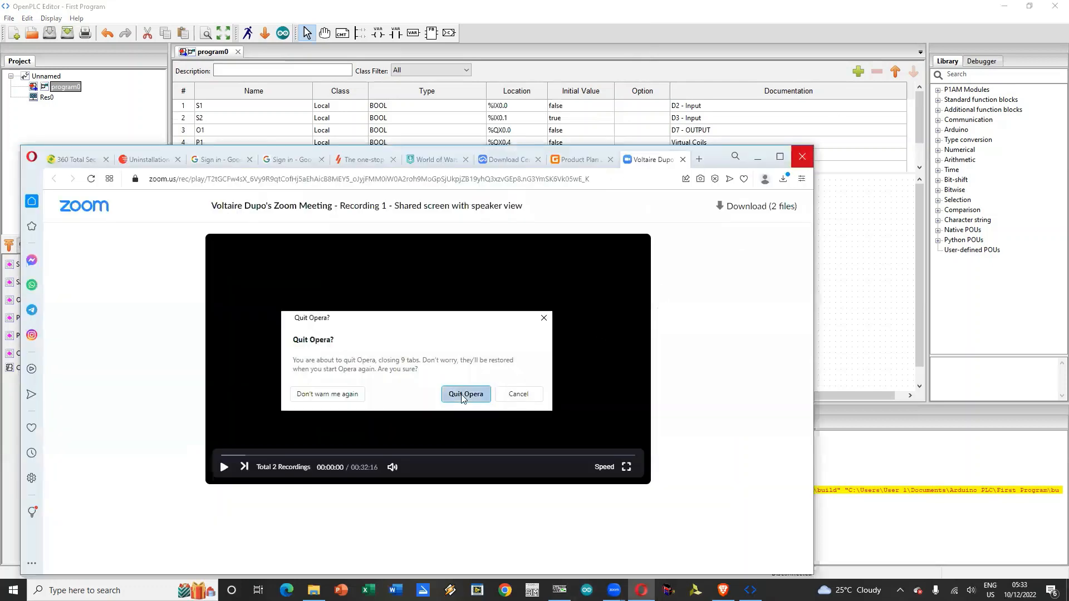
click(464, 395)
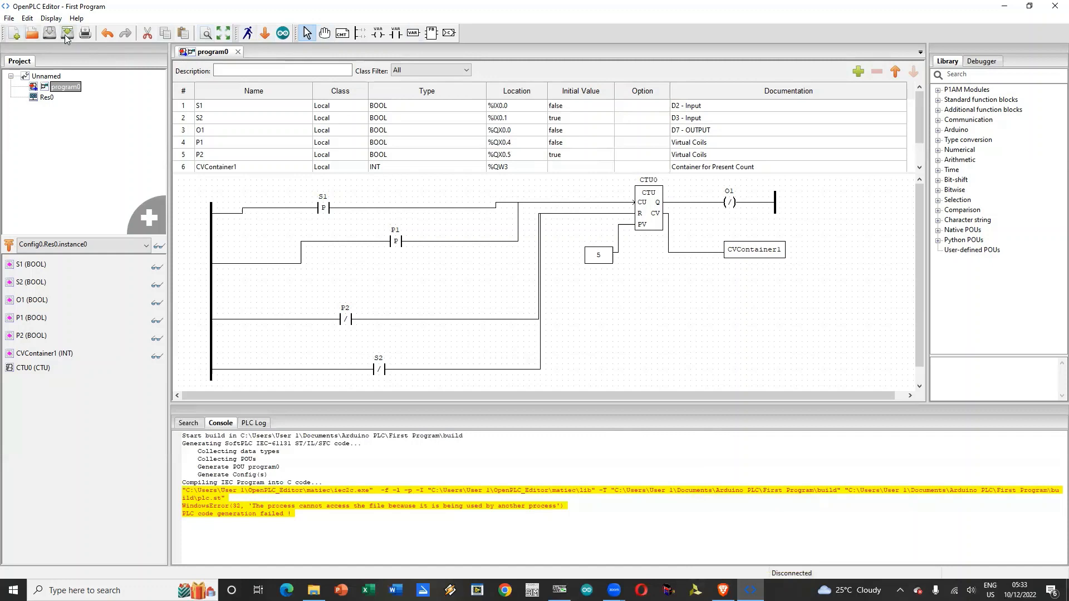
Step: Close OpenPLC Editor and launch it again from the installed programs
click(9, 20)
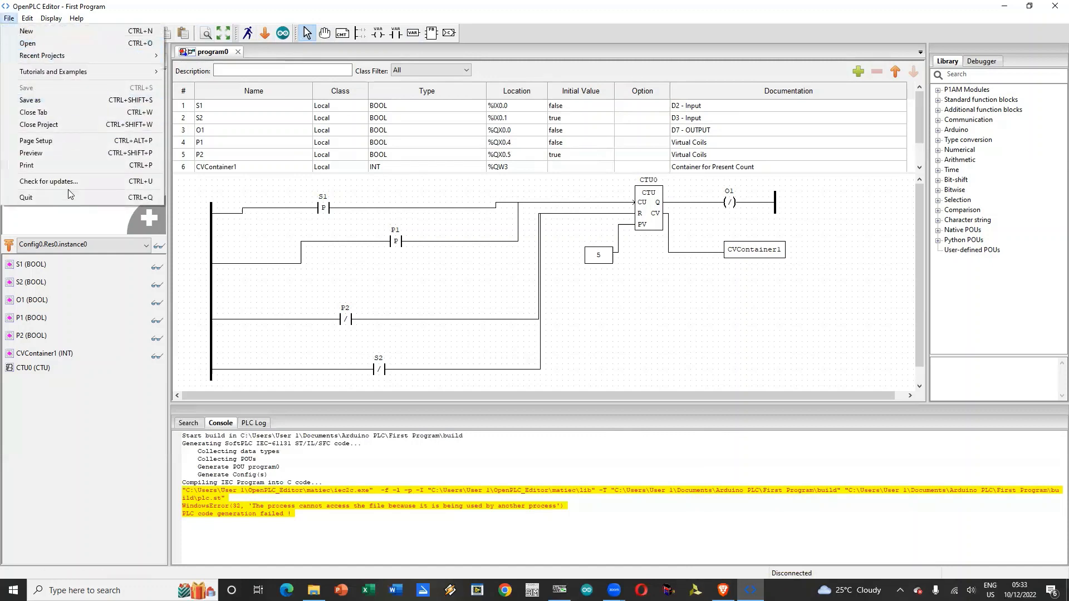
click(1054, 6)
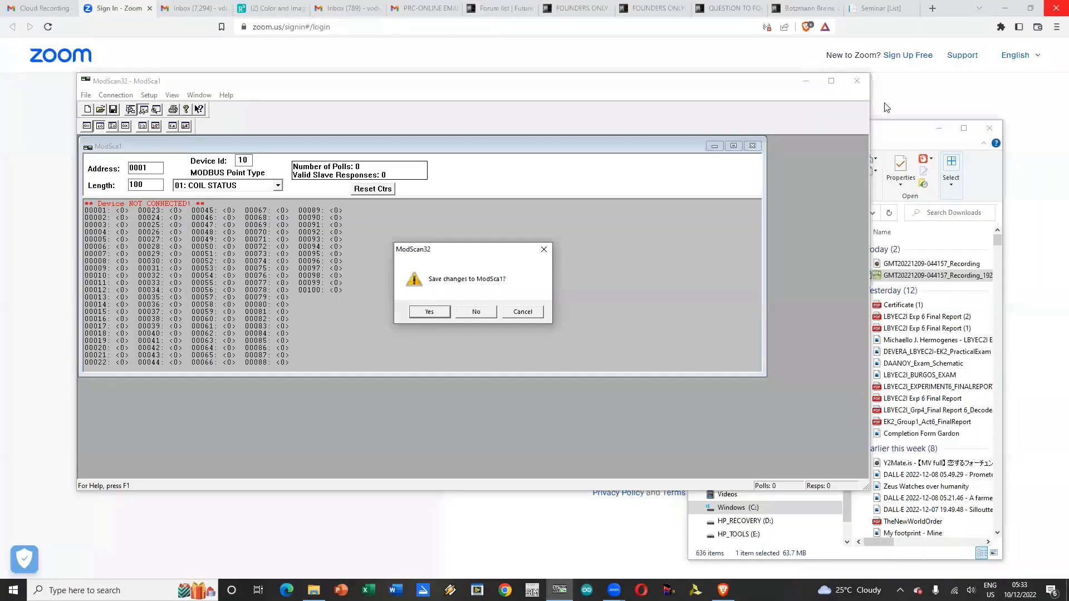
key(super)
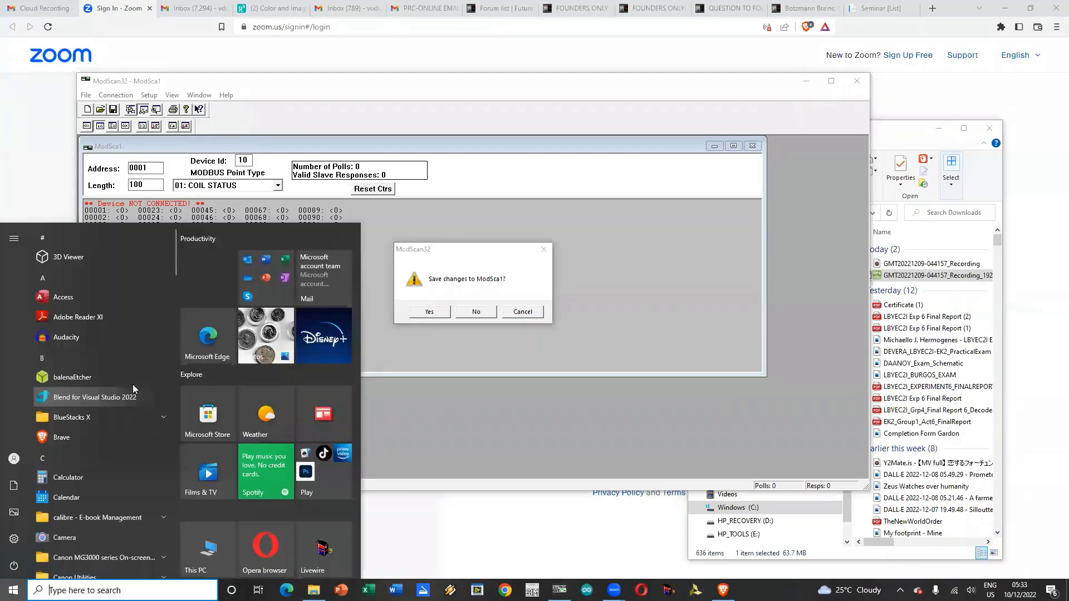
scroll(132, 383, down, 5)
scroll(130, 383, down, 5)
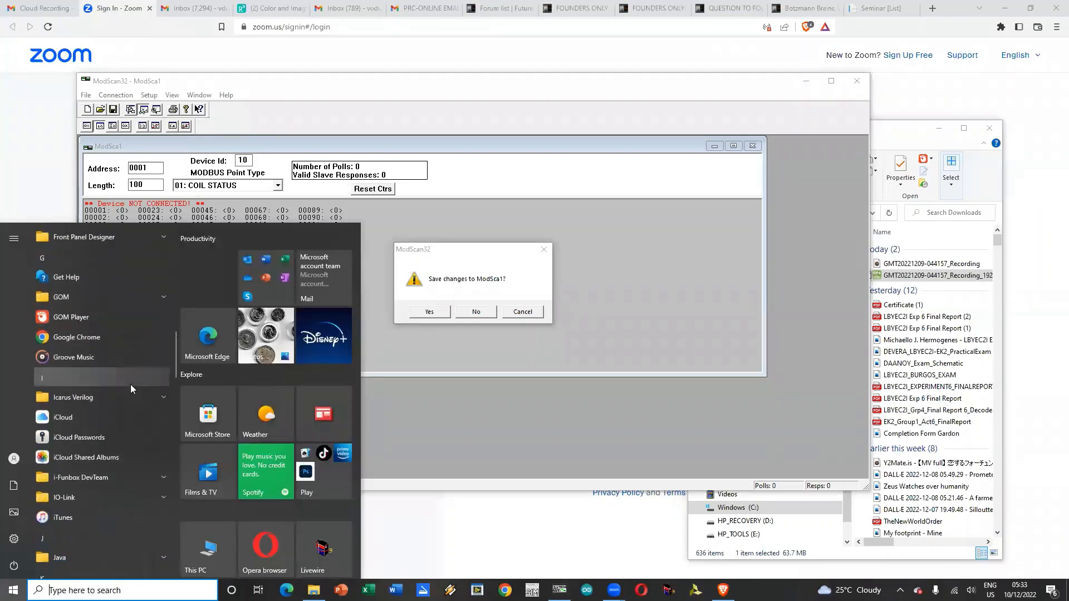
scroll(130, 388, down, 3)
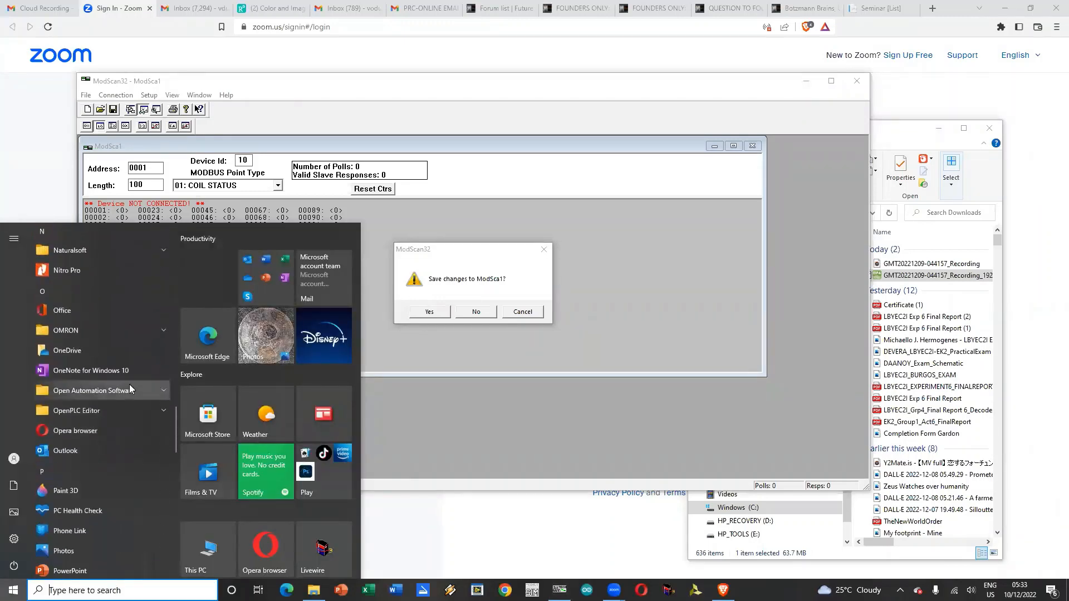
click(111, 413)
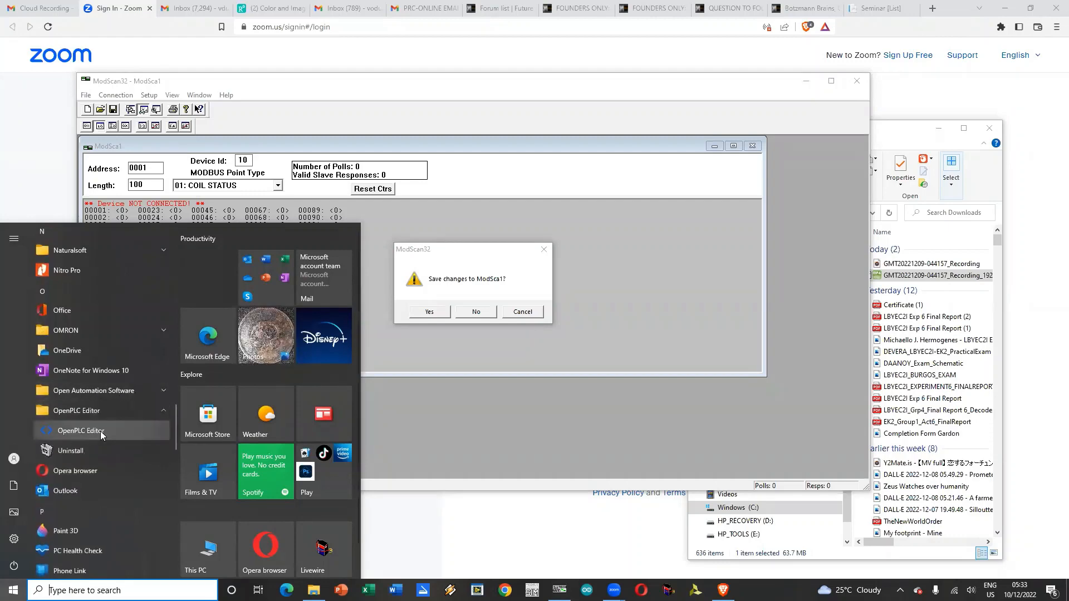
click(101, 430)
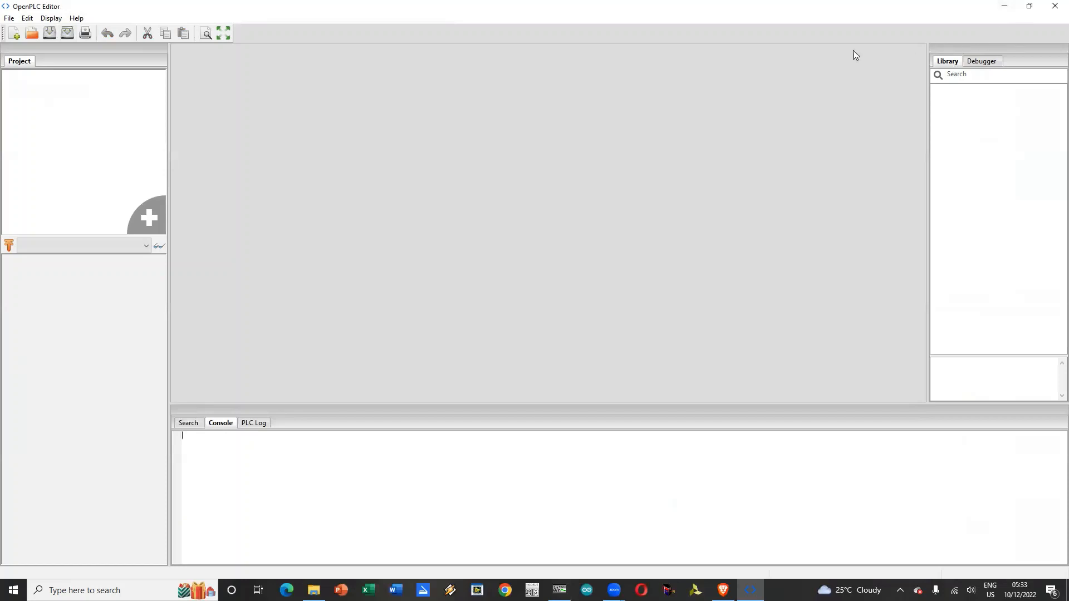
Step: Reopen the recent project First Program and open its program0 ladder diagram
click(9, 17)
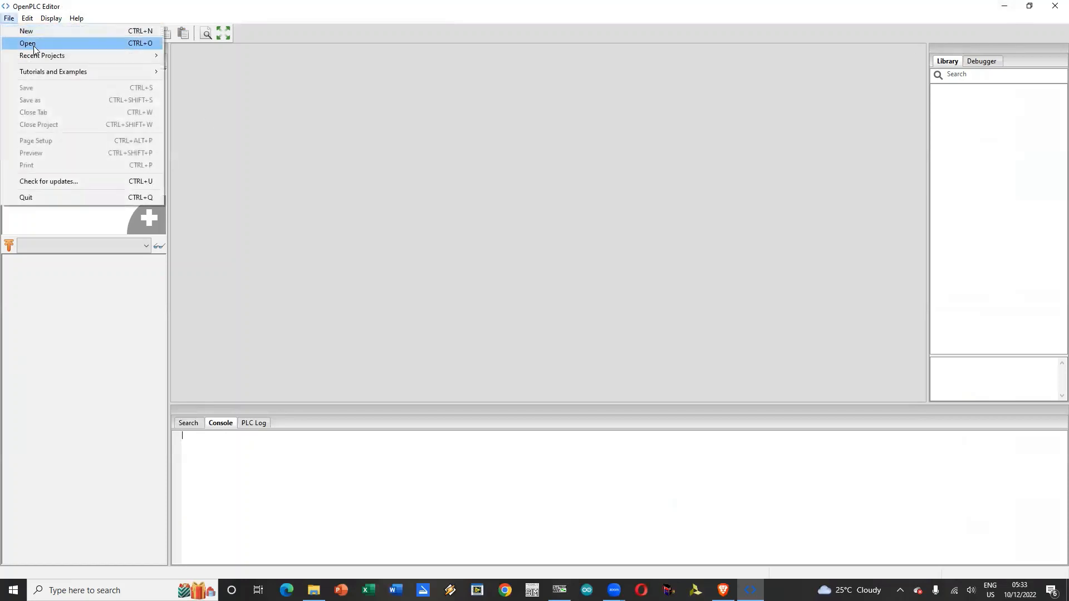
mouse_move(38, 55)
click(230, 56)
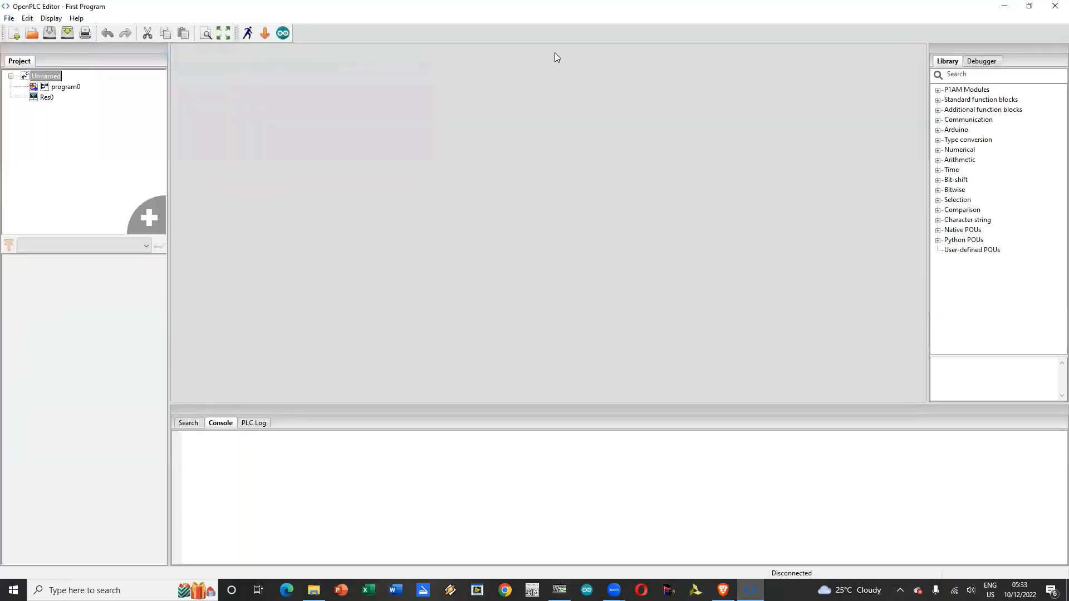
double_click(47, 87)
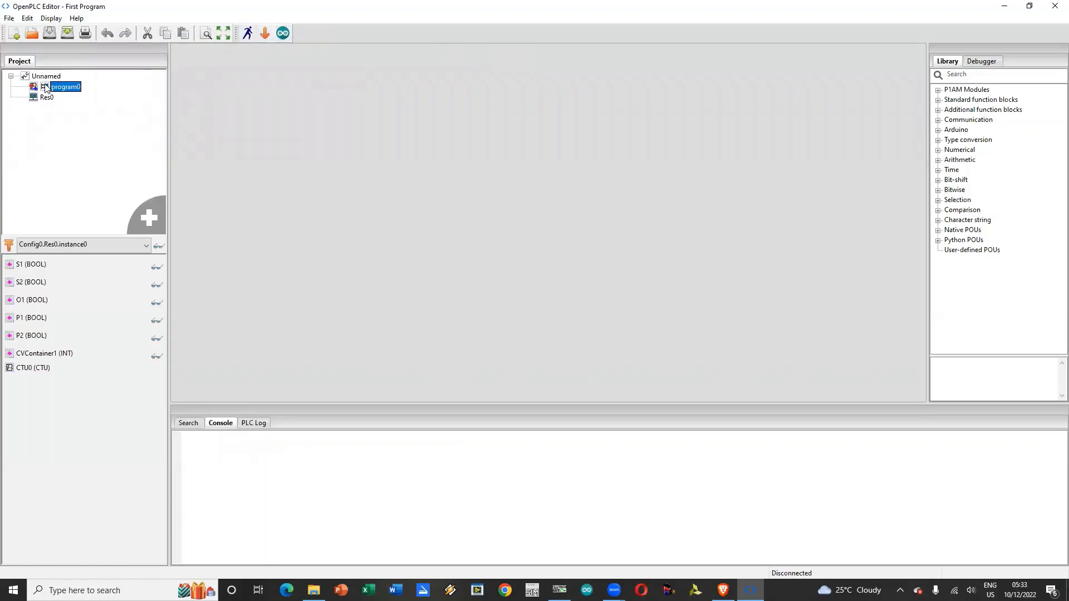
Step: Build the program and upload it to the Arduino Nano on COM5, then close the upload dialog
click(282, 33)
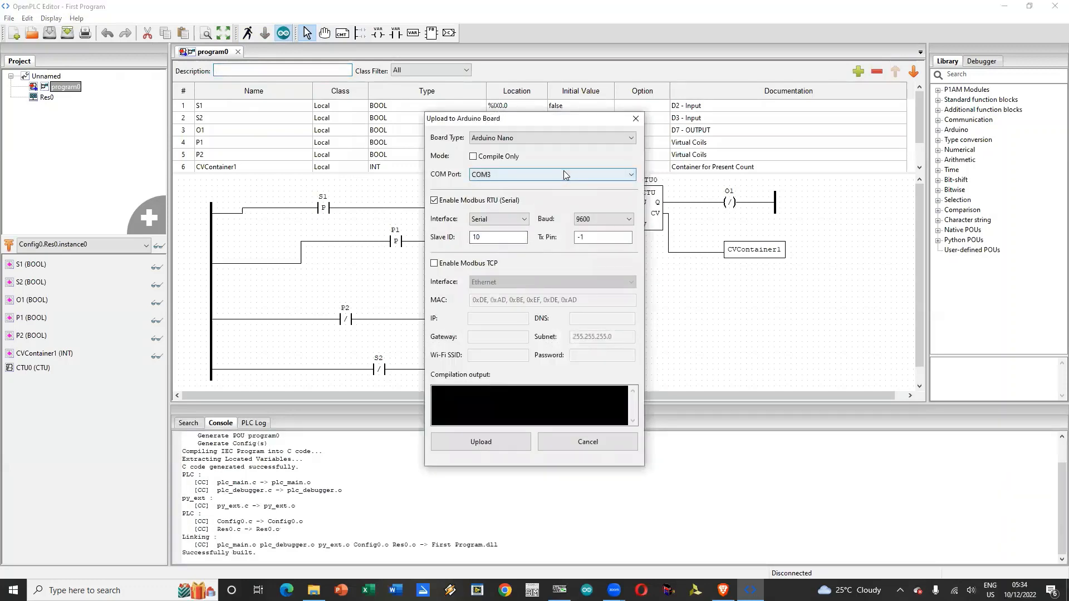
click(564, 174)
click(554, 199)
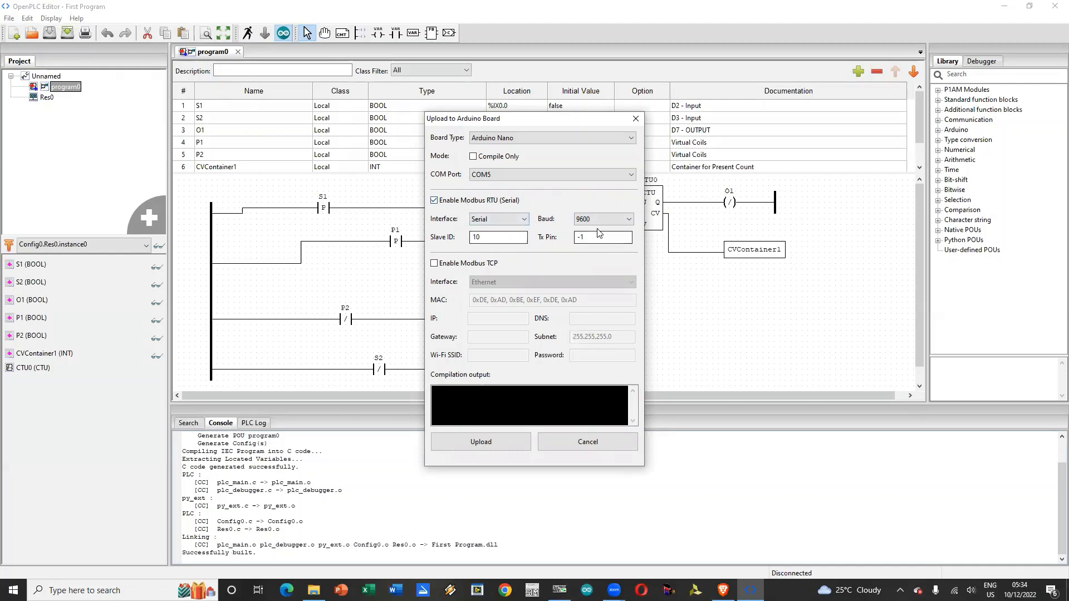
click(479, 449)
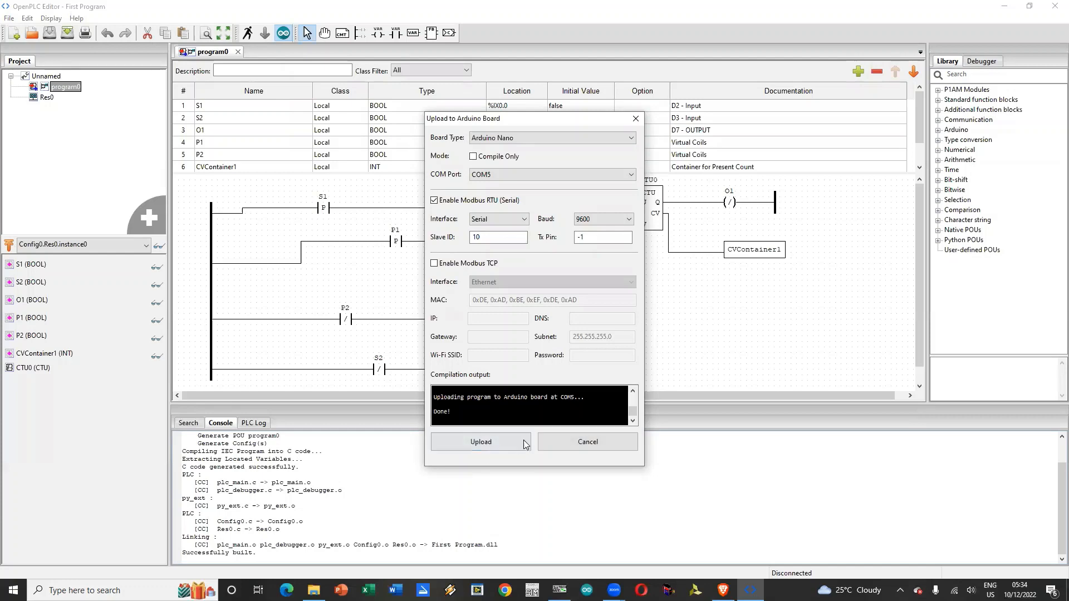
click(587, 440)
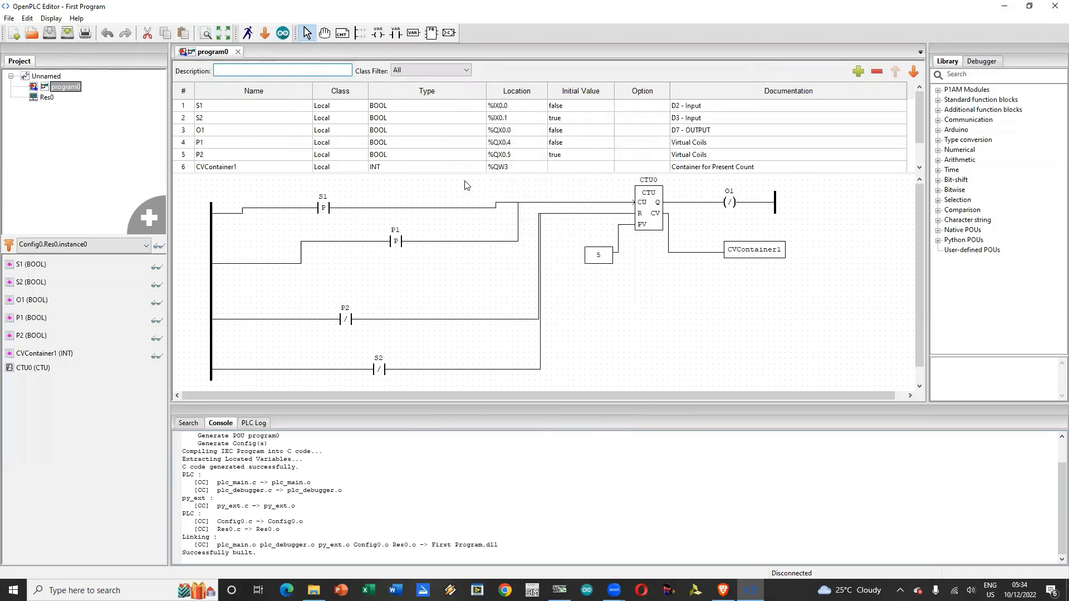
click(429, 208)
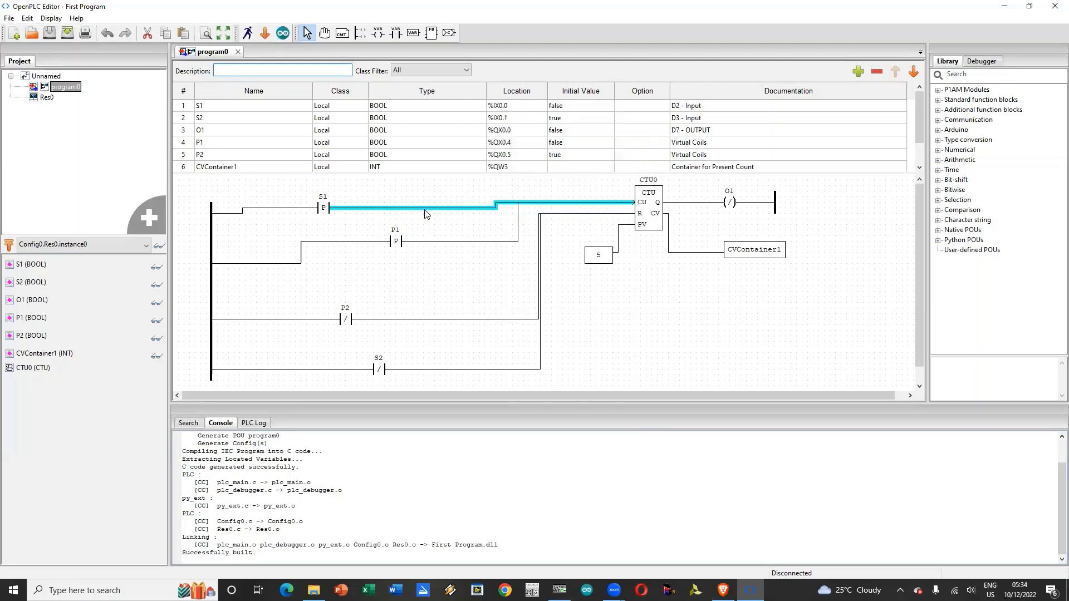
click(426, 216)
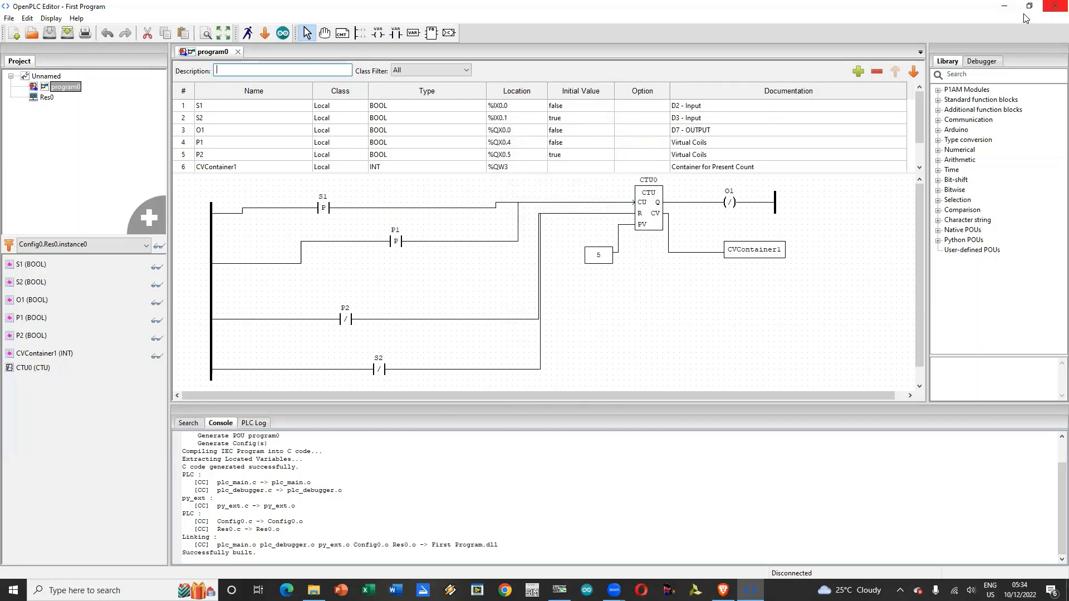
Step: Switch to ModScan32, close it without saving ModSca1, and restart it with the browser minimised
click(1005, 9)
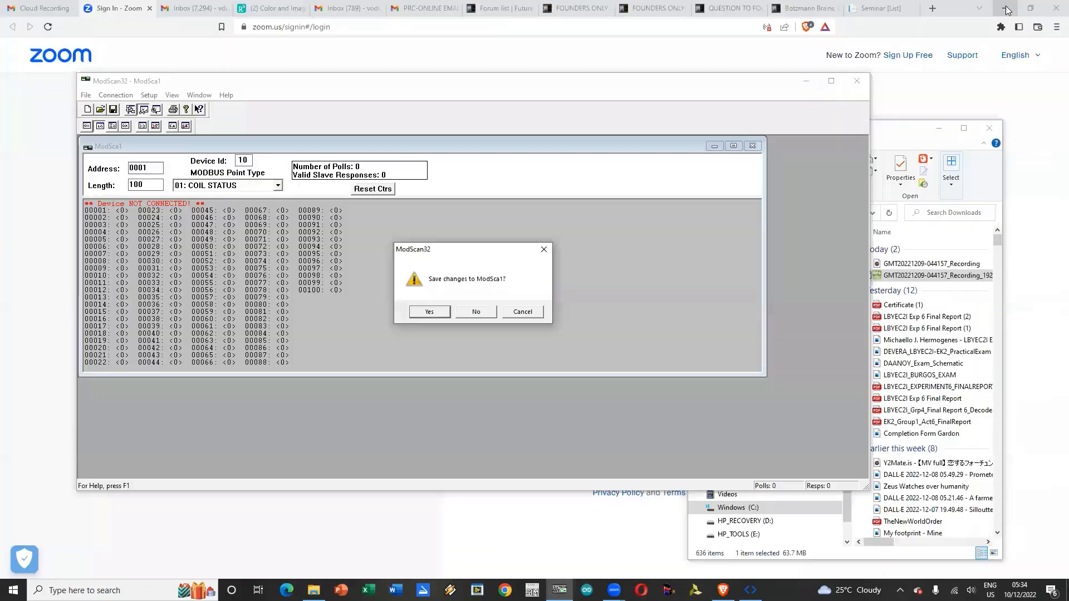
click(476, 312)
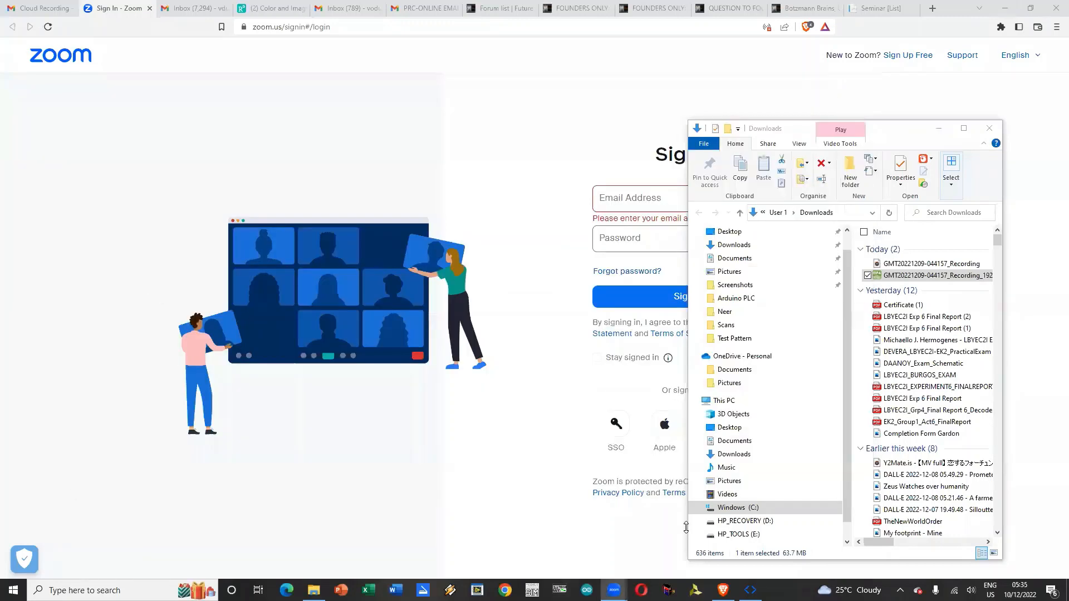
click(1005, 9)
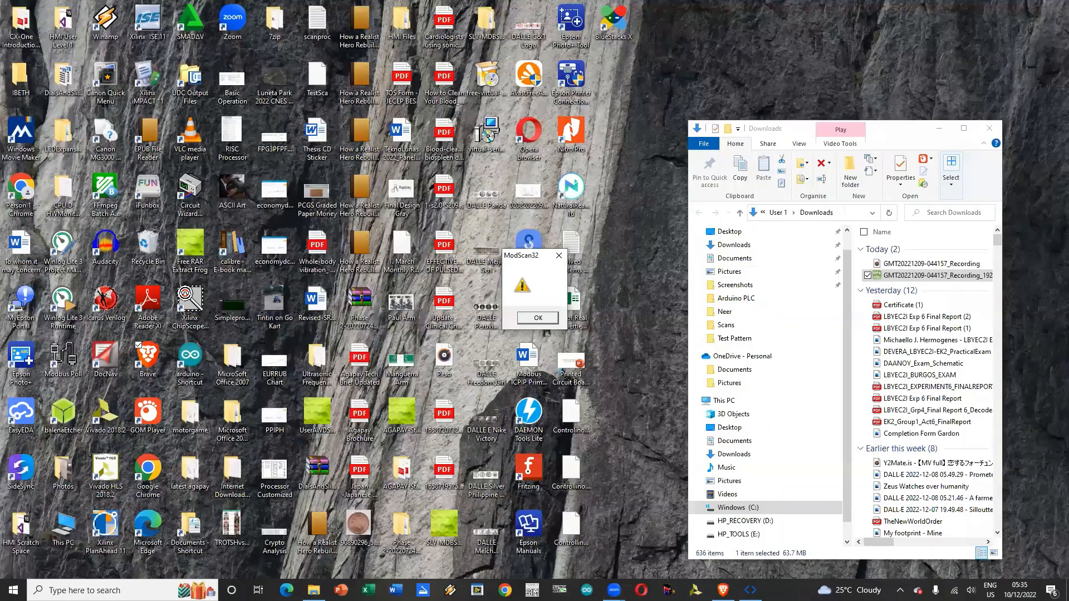
click(537, 318)
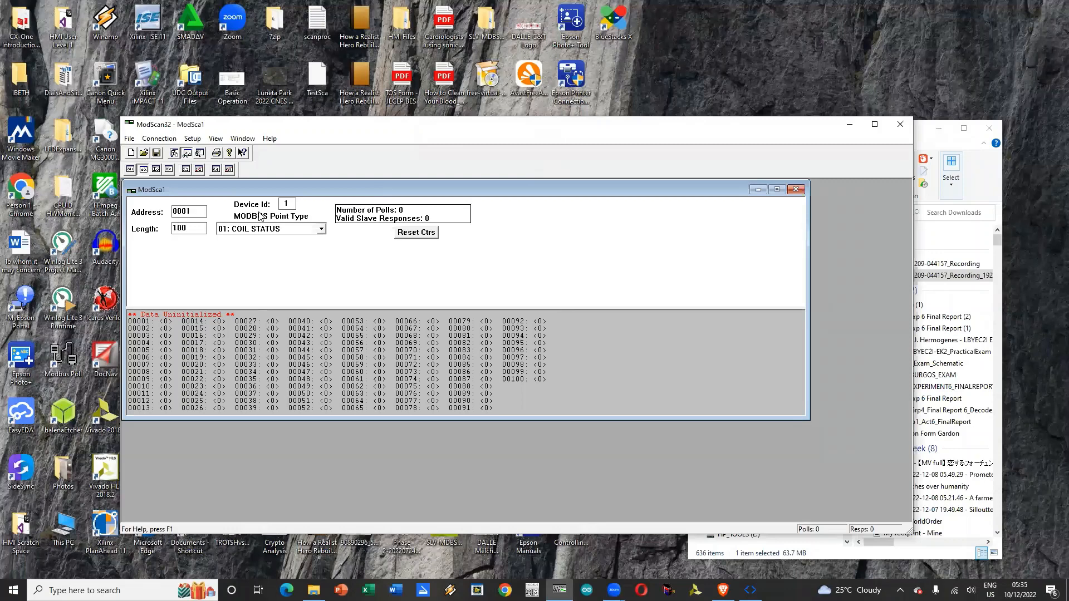
Step: Set the ModSca1 coil status scan to device ID 10 and length 6
click(288, 203)
text(0)
double_click(188, 227)
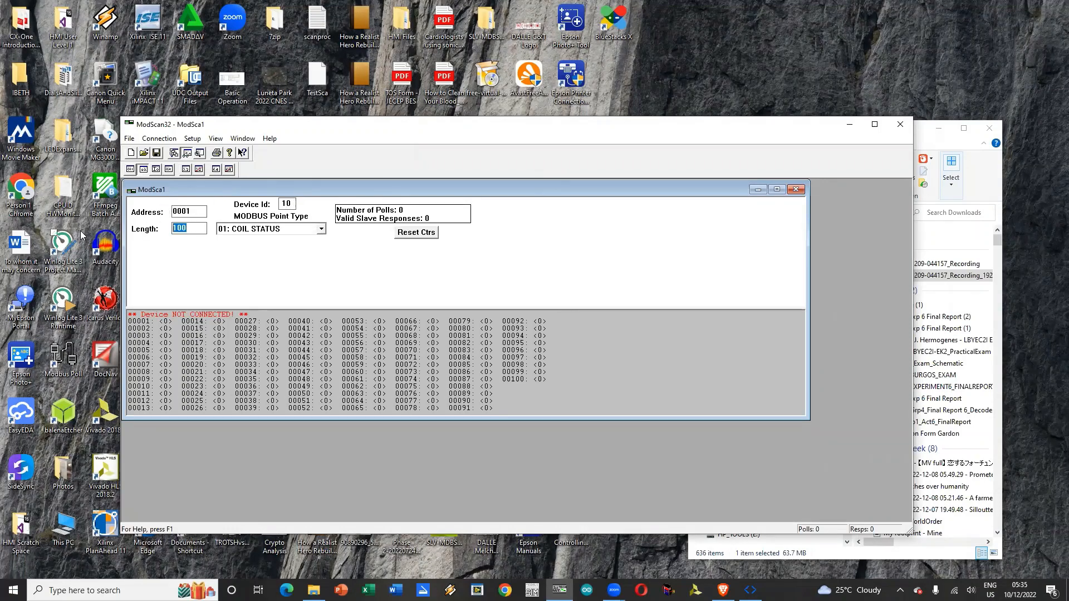
text(1)
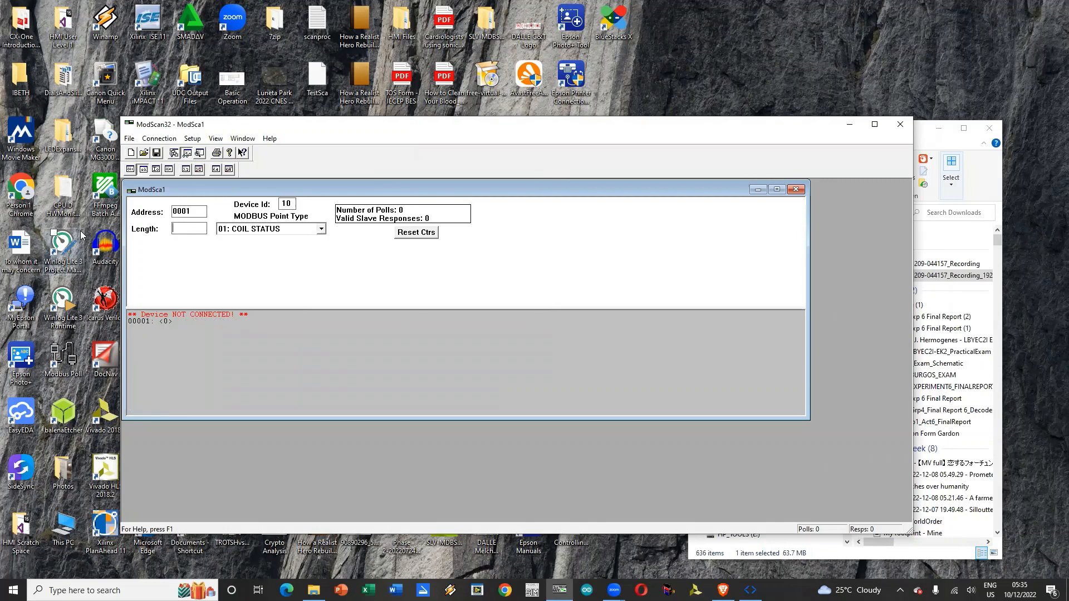
text(6)
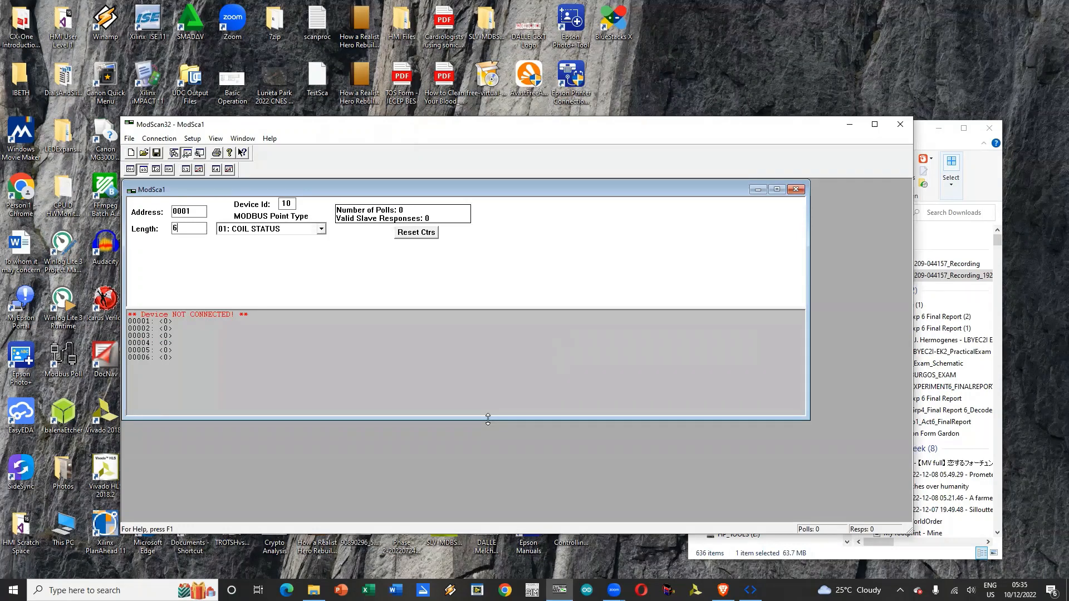
Step: Shrink the ModSca1 window in height and width to fit its six coils in one row
drag(443, 419, 446, 243)
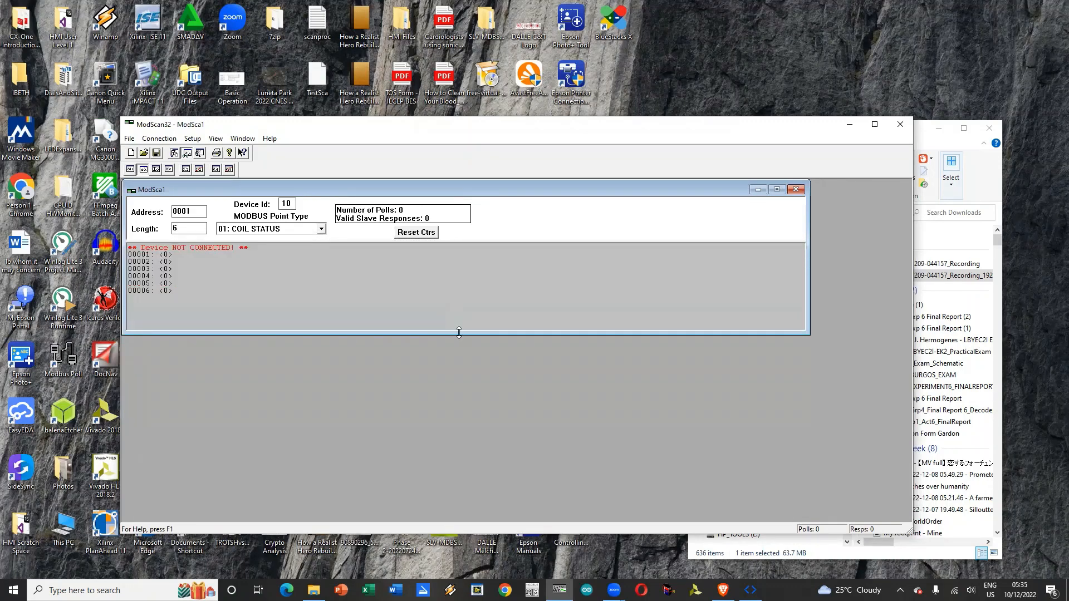
drag(459, 332, 459, 267)
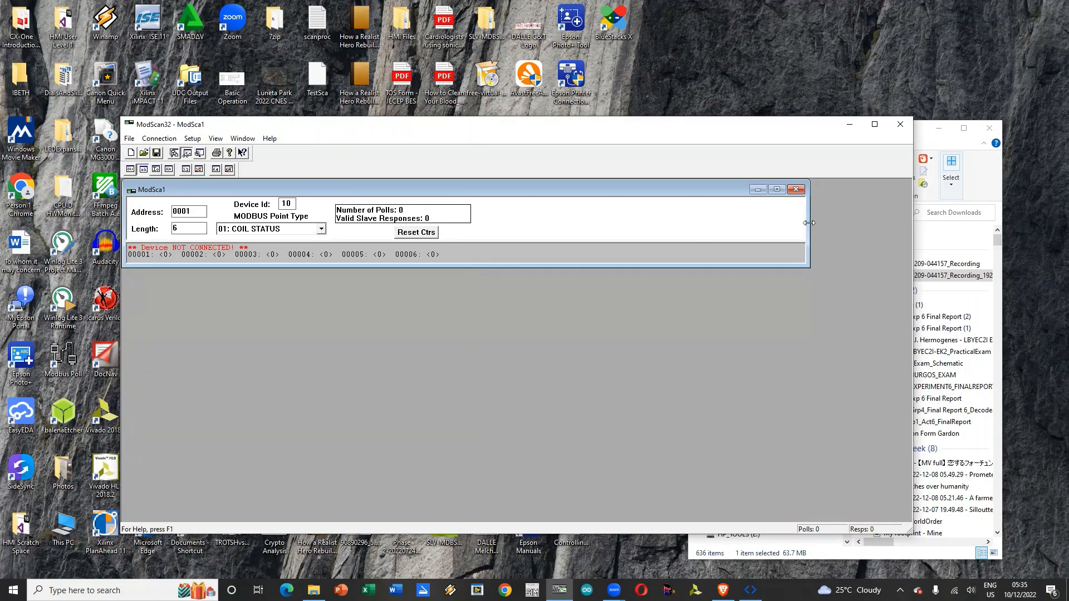
drag(809, 222, 482, 223)
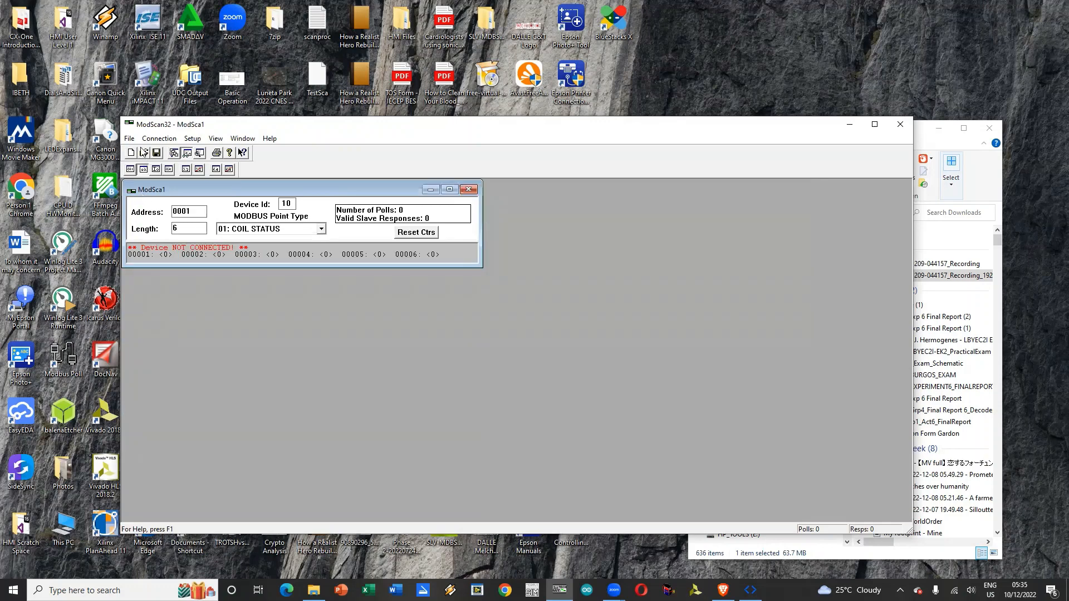
Step: Create a second scan document with point type 02: INPUT STATUS and length 2
click(129, 139)
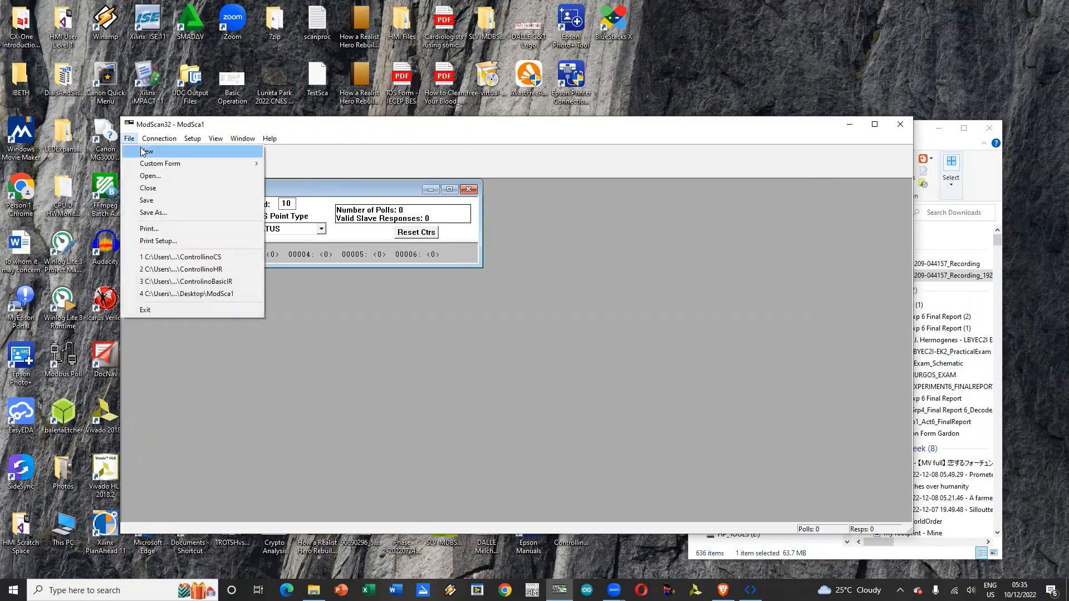
mouse_move(160, 142)
click(132, 152)
click(308, 245)
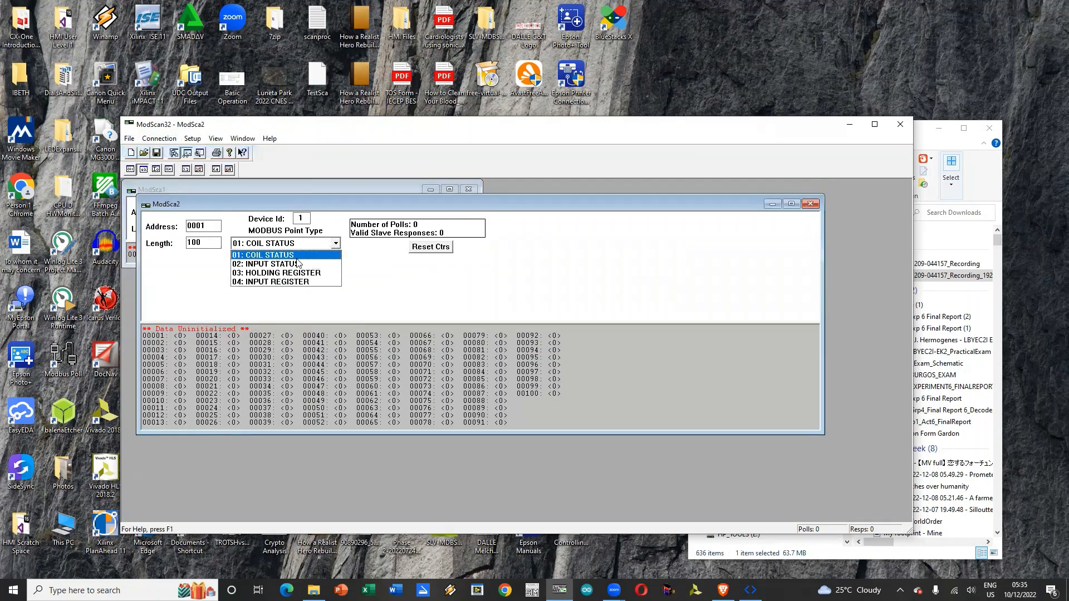
click(297, 263)
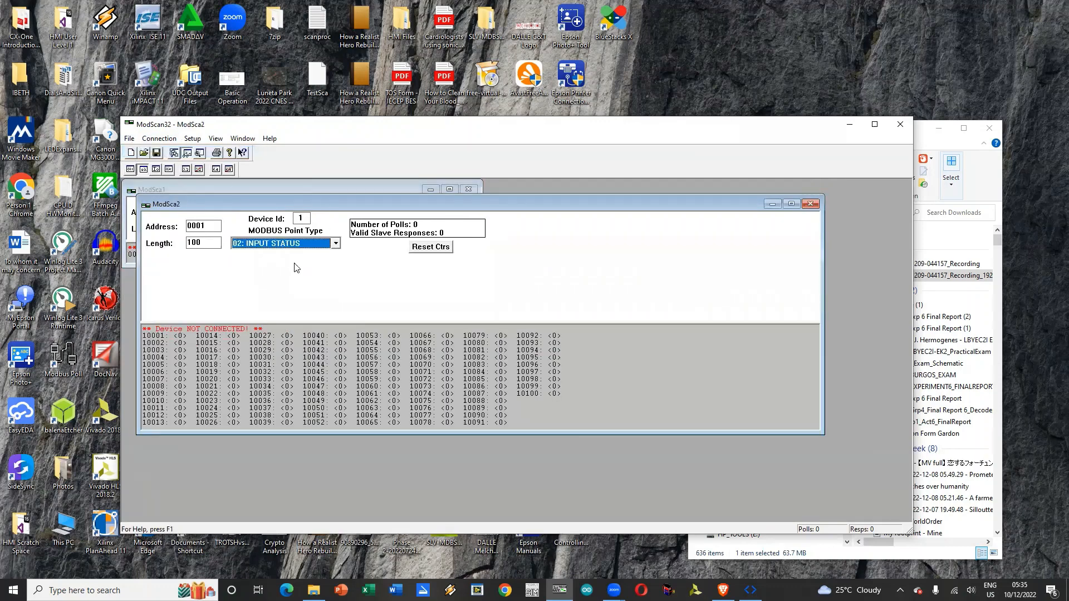
double_click(212, 243)
text(2)
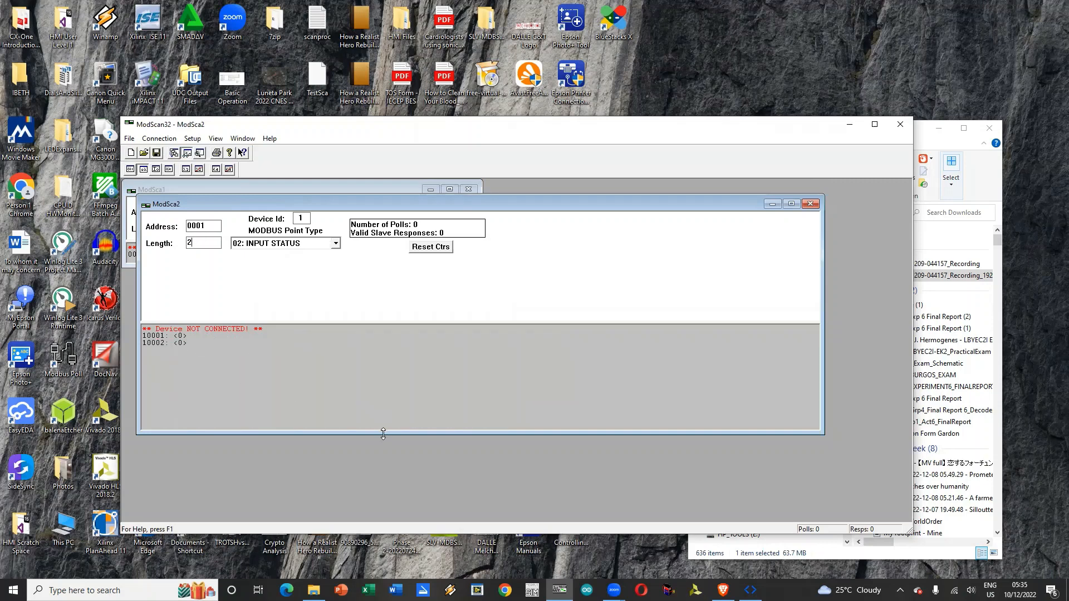
Step: Set the ModSca2 device ID to 10 and place its reduced window directly beside ModSca1
drag(383, 435, 440, 348)
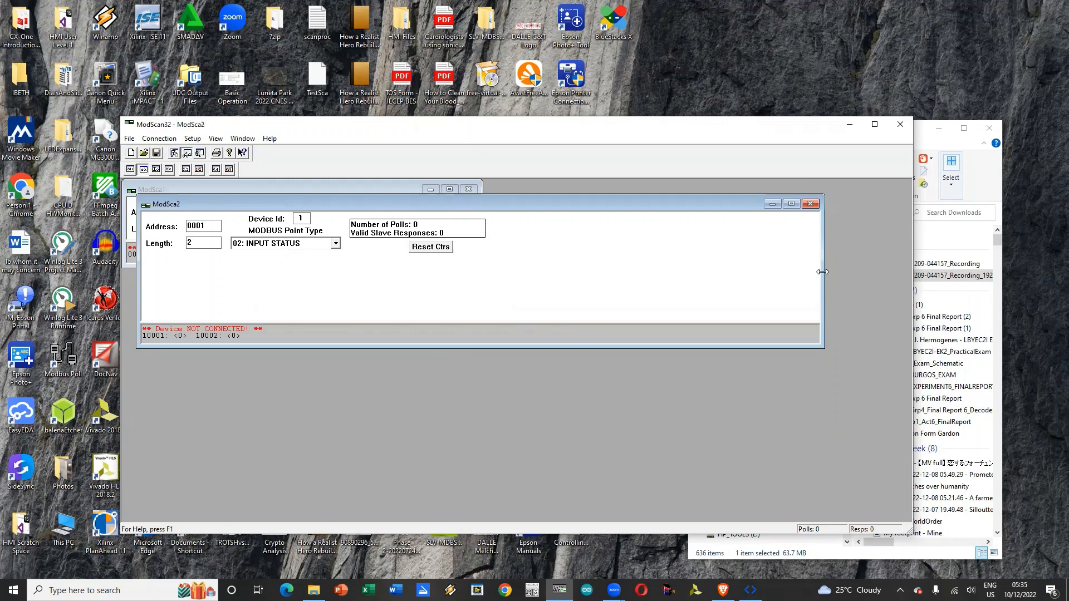
drag(822, 272, 492, 276)
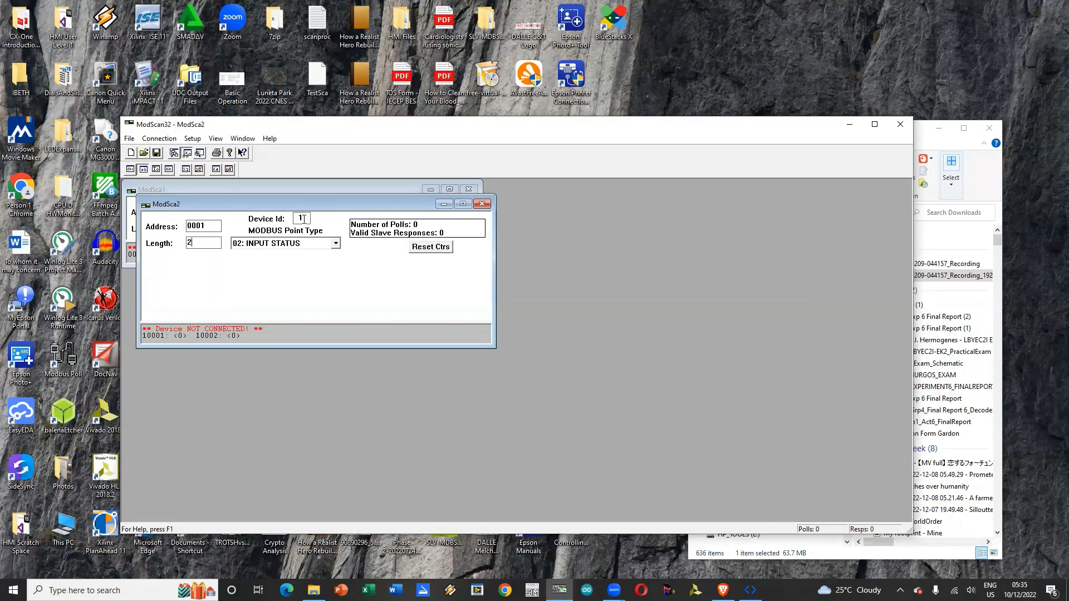
text(0)
drag(339, 205, 687, 184)
drag(703, 302, 712, 236)
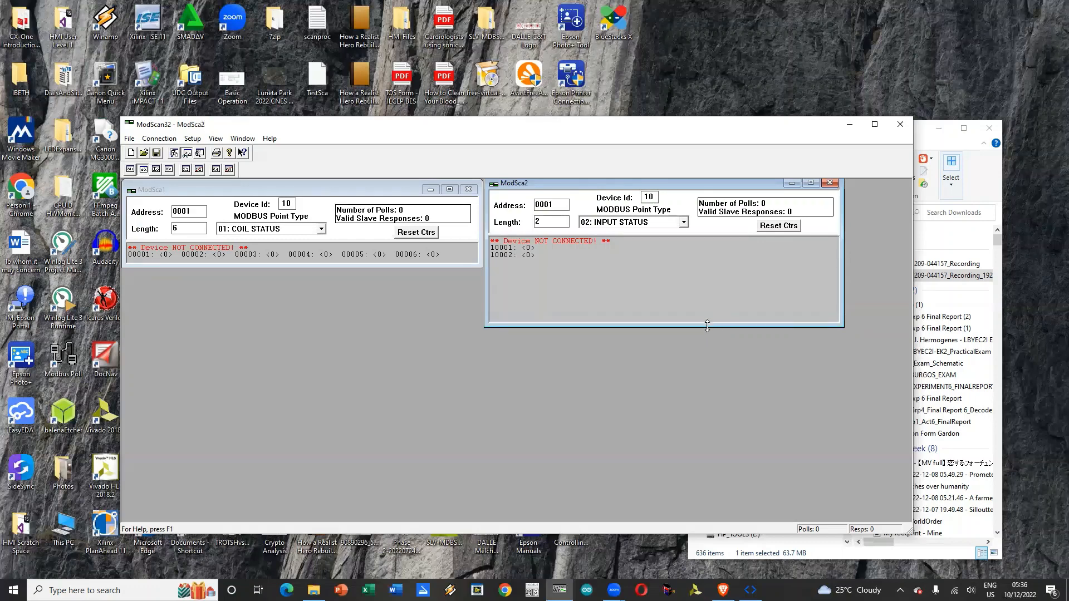
drag(707, 326, 720, 267)
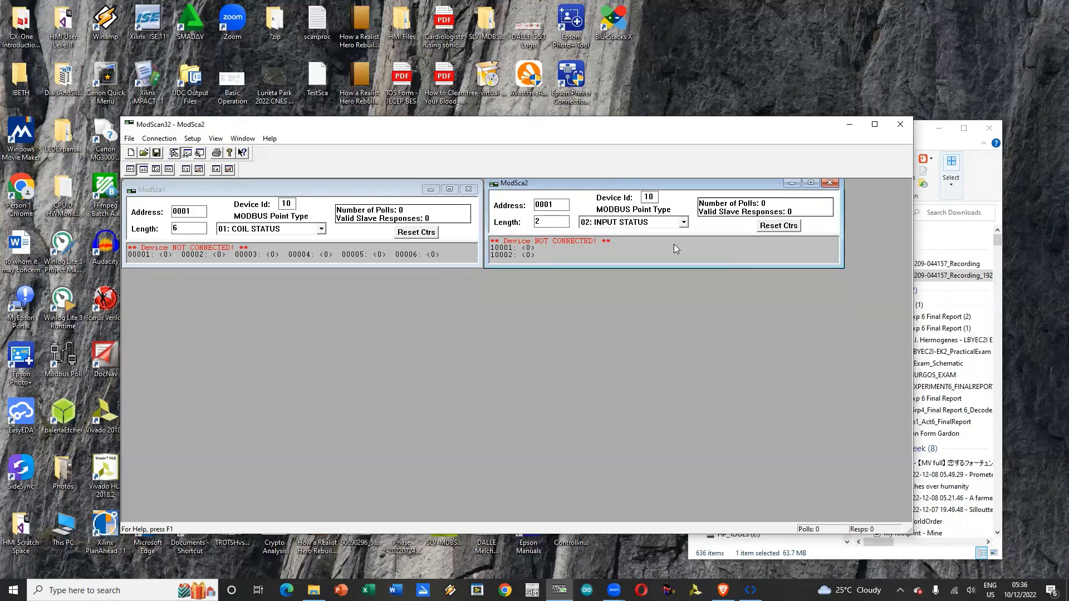
Step: Create a third scan document and set its point type to 03: HOLDING REGISTER
click(161, 139)
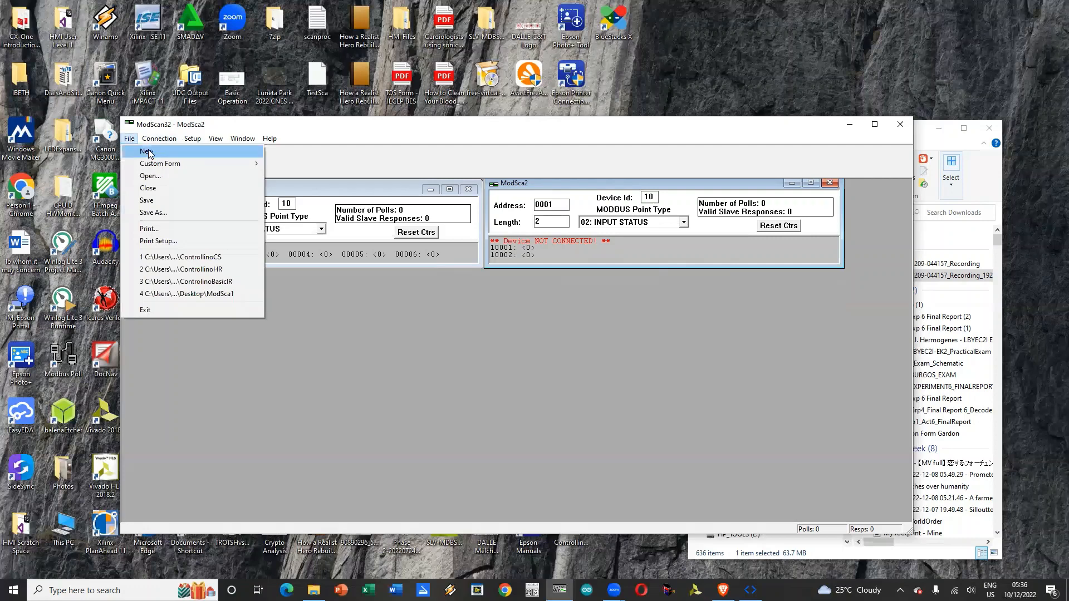
click(146, 151)
click(350, 258)
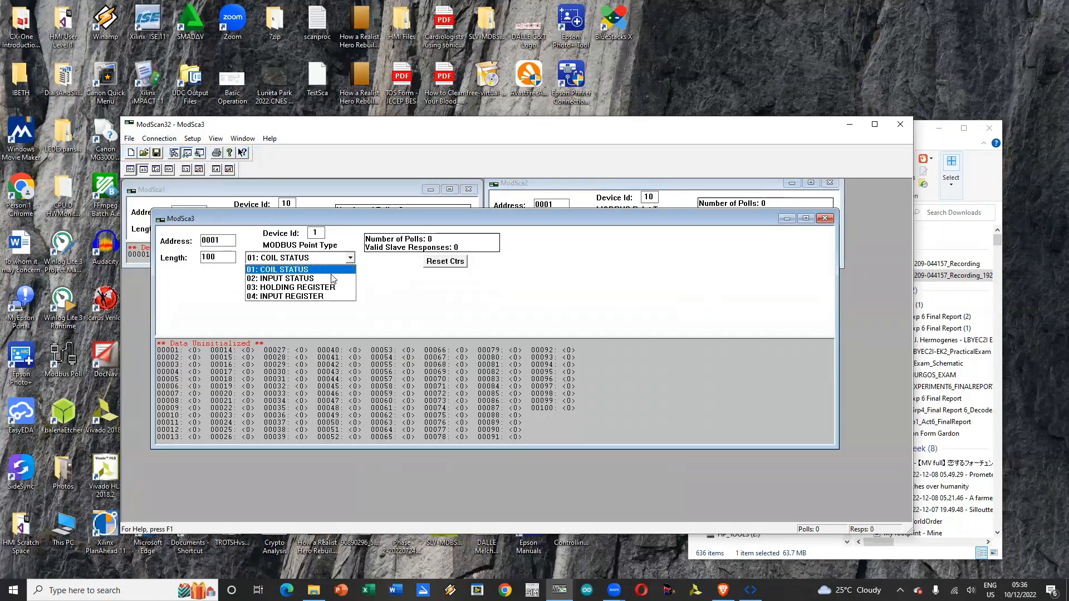
click(327, 287)
Step: Set the ModSca3 holding register scan to device ID 10 and length 5
double_click(323, 234)
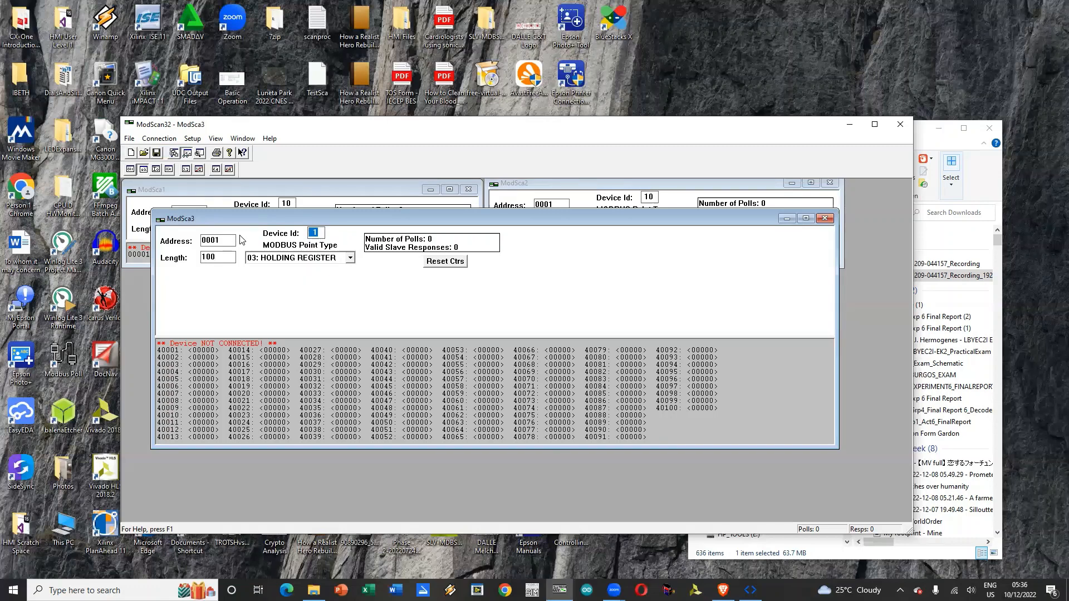
text(5)
key(BackSpace)
text(10)
key(Tab)
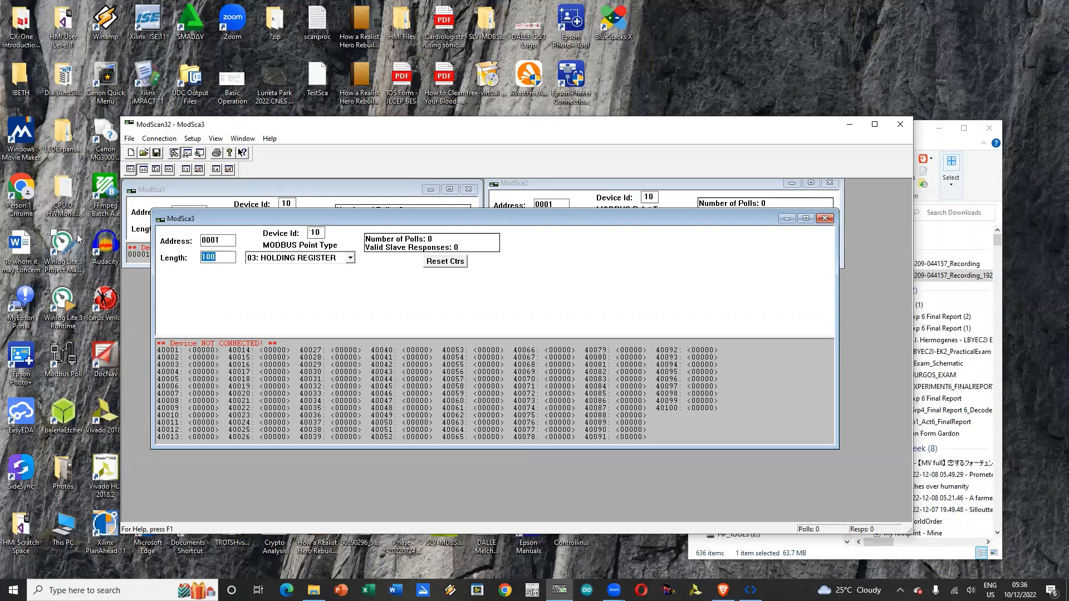
text(5)
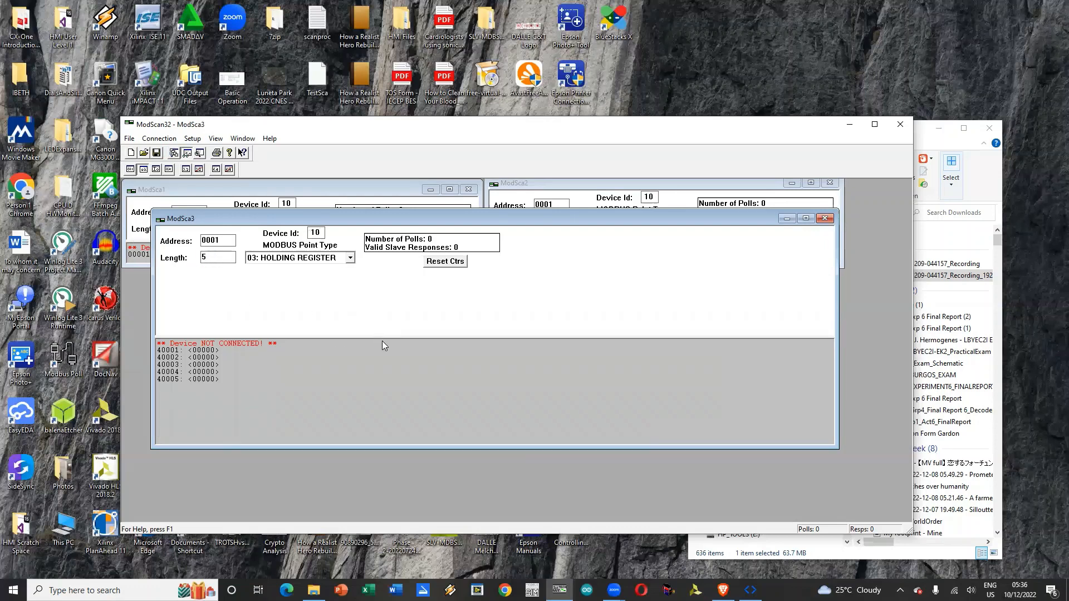
Step: Shrink the ModSca3 window to fit its five registers in one row and place it directly below ModSca1
mouse_move(383, 338)
mouse_down()
mouse_move(400, 277)
mouse_move(414, 275)
mouse_up()
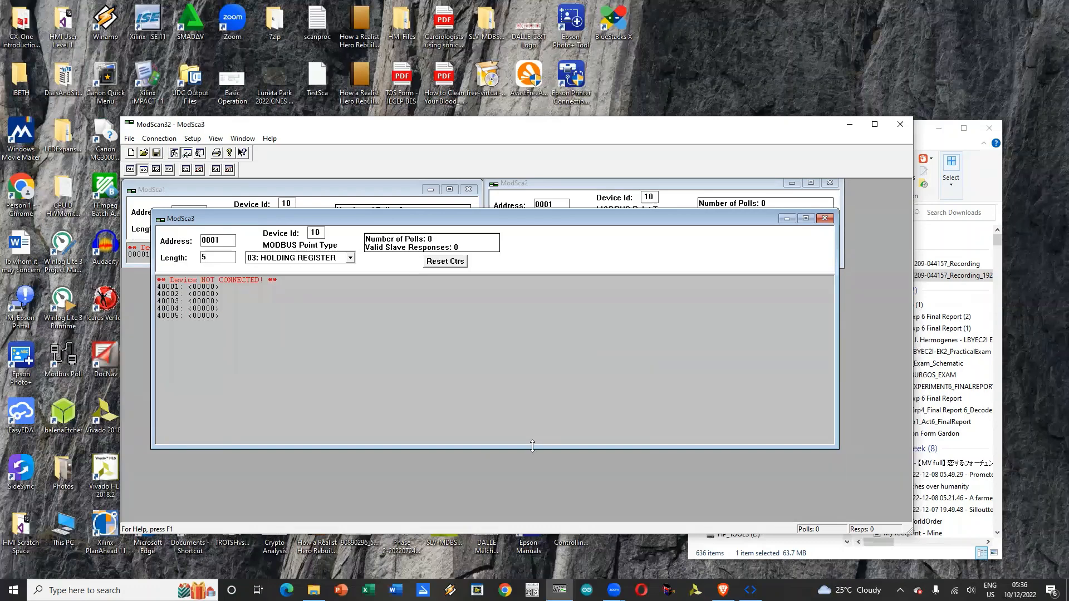
drag(532, 446, 295, 300)
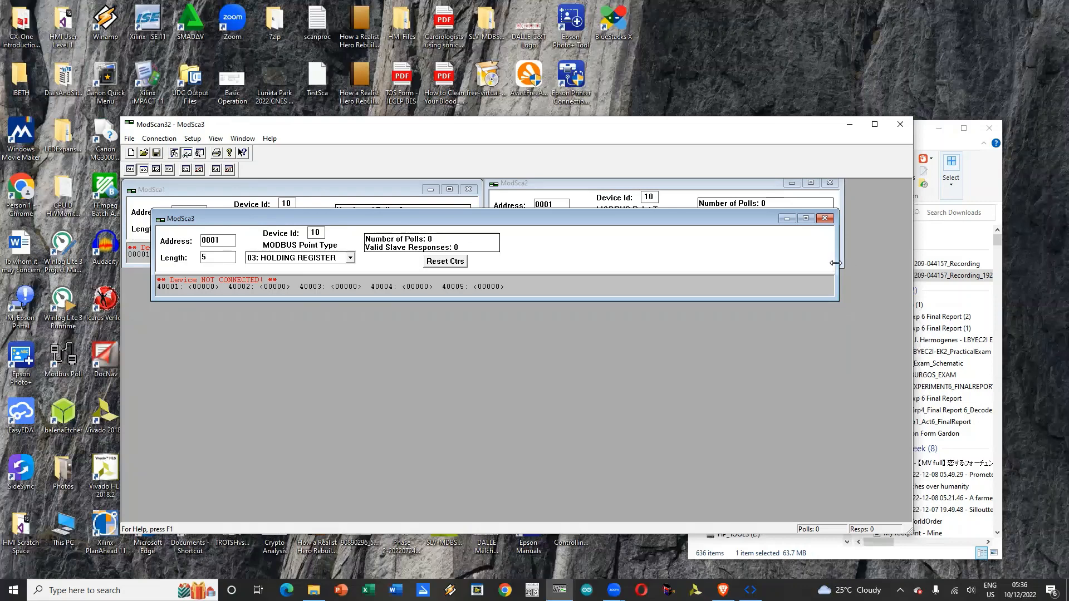
drag(835, 263, 520, 261)
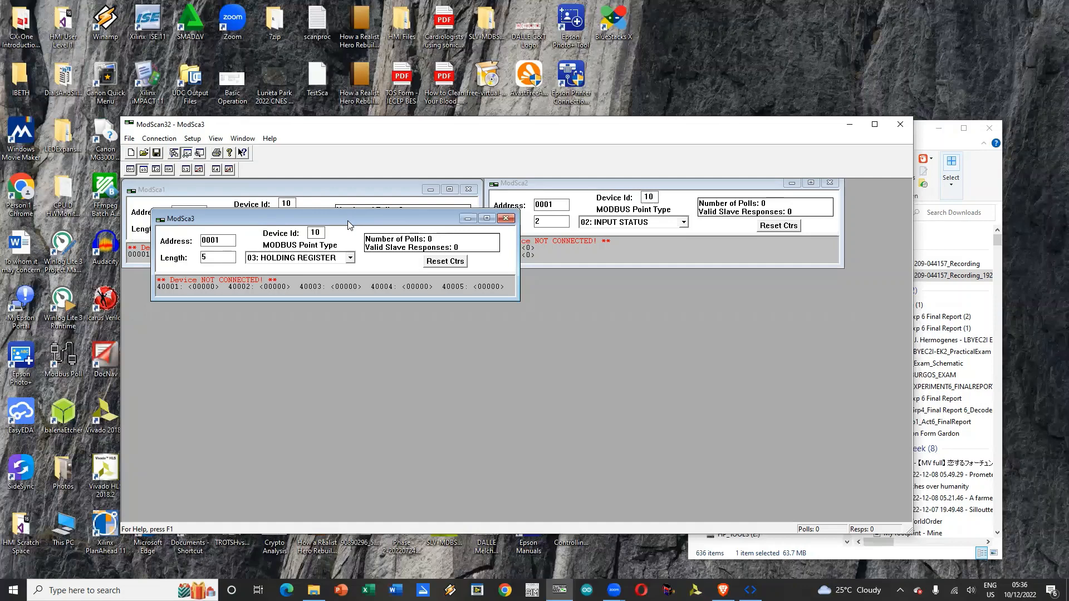
drag(348, 221, 324, 285)
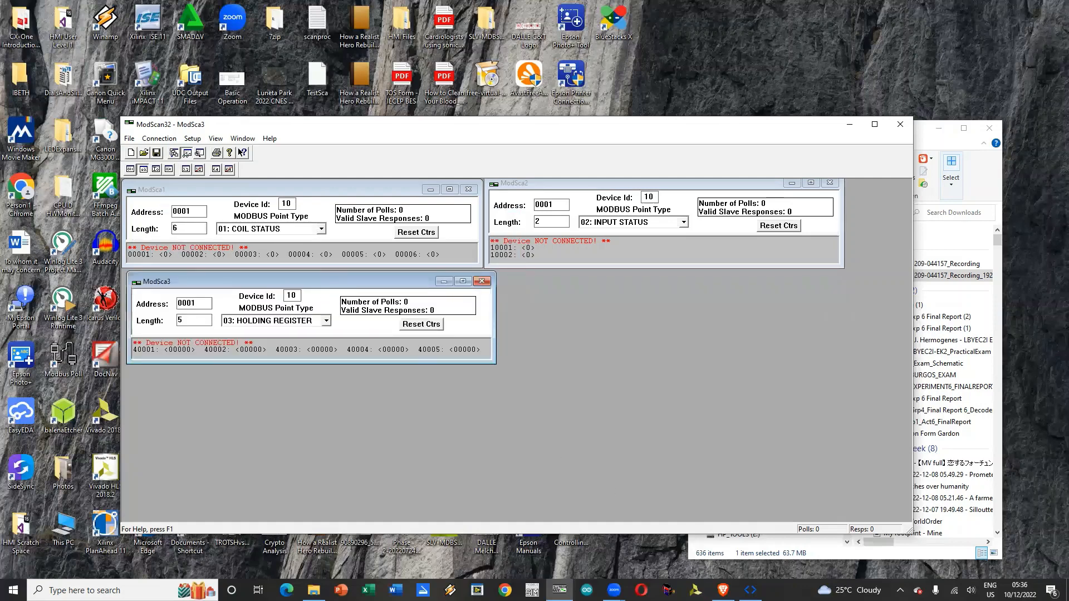
Step: Switch to OpenPLC Editor and append "4:4" to the CVContainer1 documentation, making it "Container for Present Count 4:4"
click(750, 590)
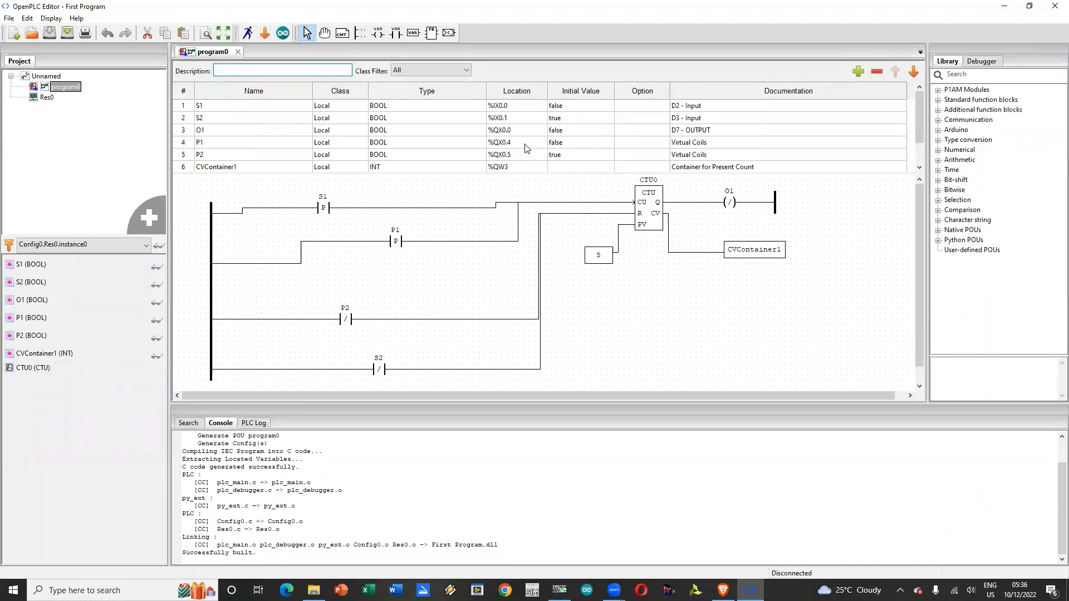
scroll(521, 167, down, 1)
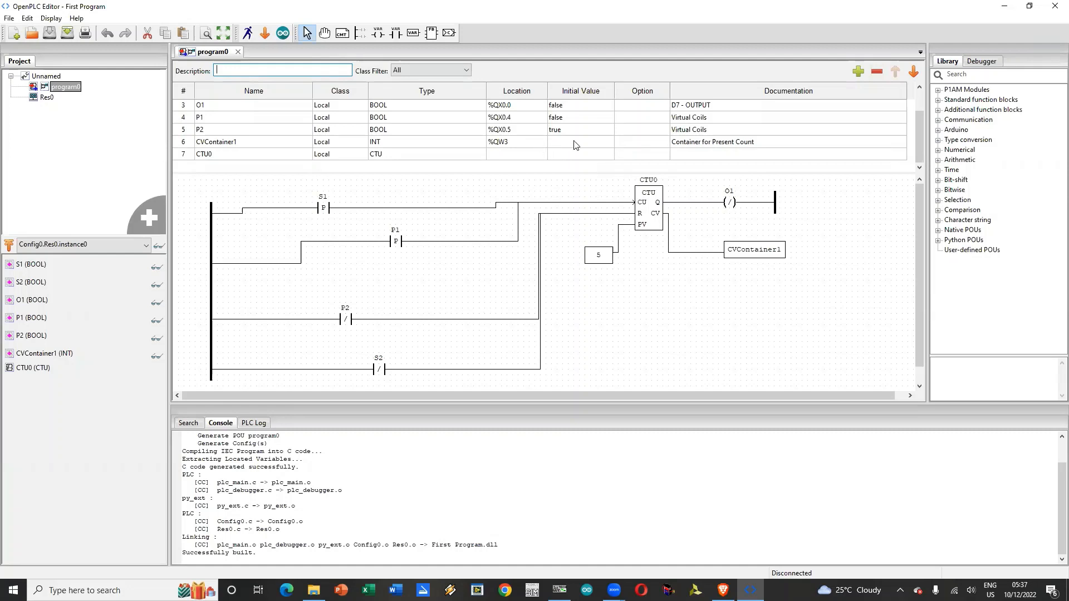
click(773, 147)
click(773, 147)
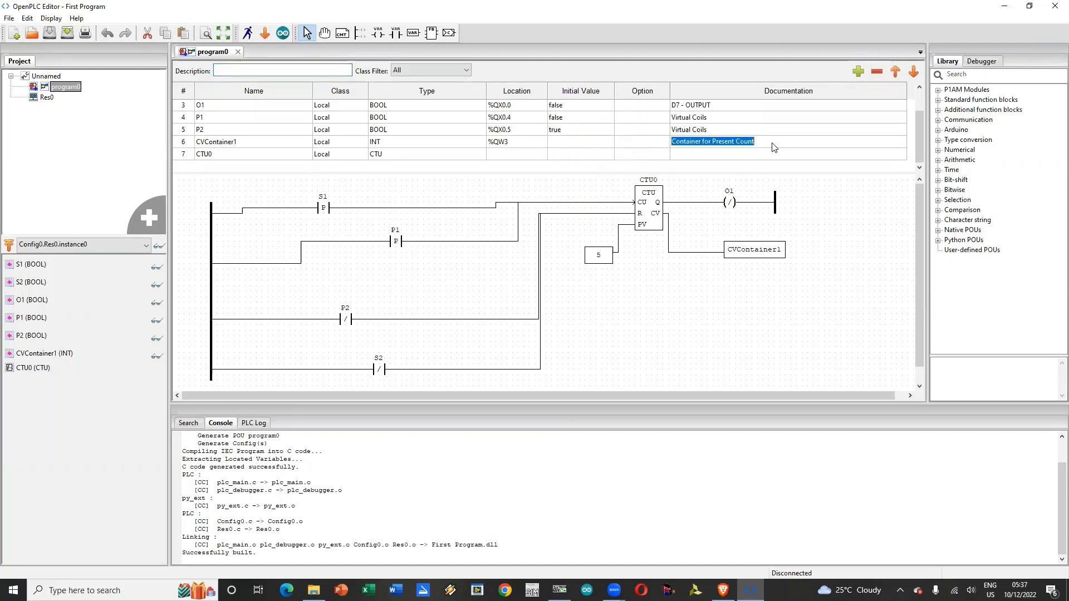
click(773, 147)
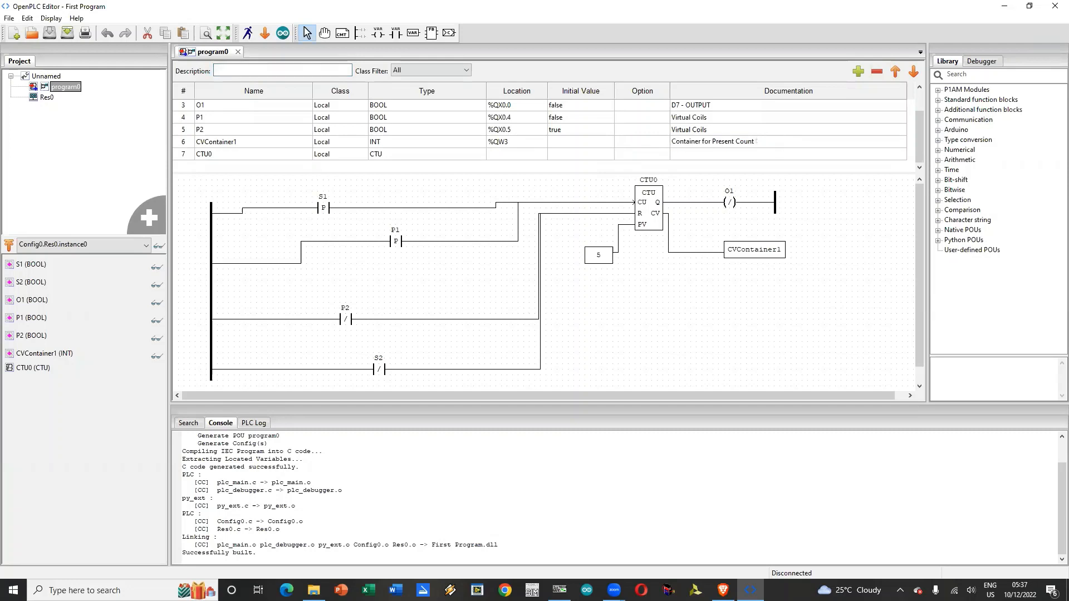
text(4:4)
click(849, 306)
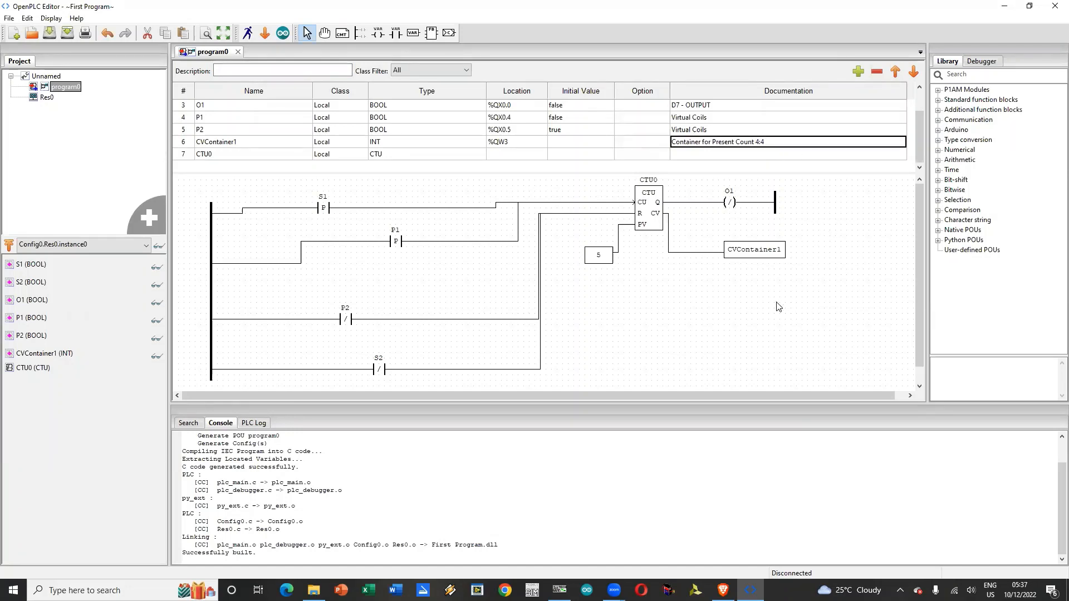
Step: Switch to ModScan32, choose the serial port in the connection details and connect to the device
key(alt+Tab)
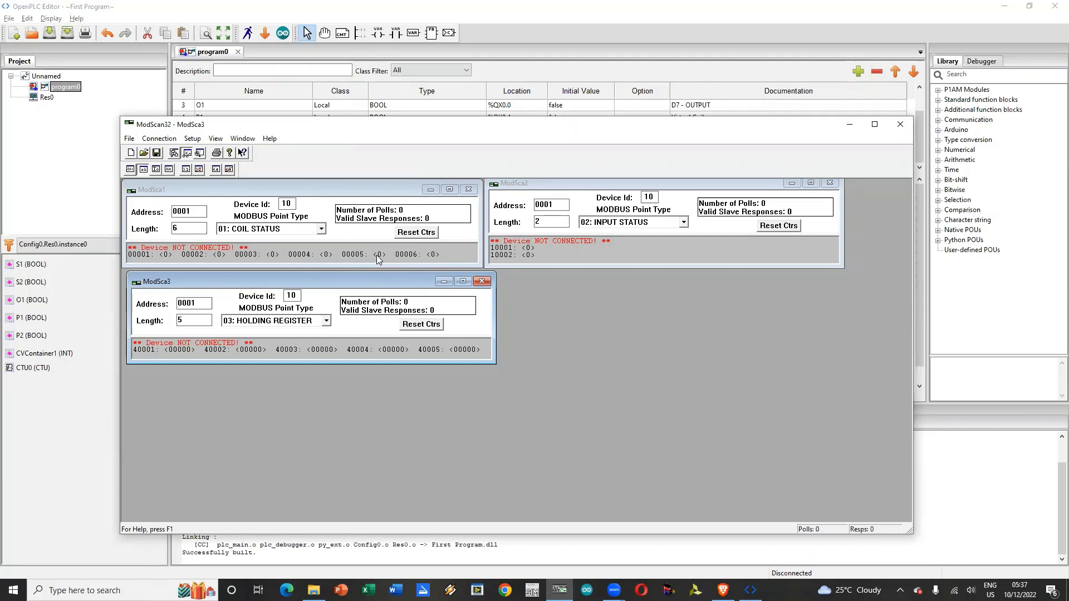
click(159, 139)
click(174, 155)
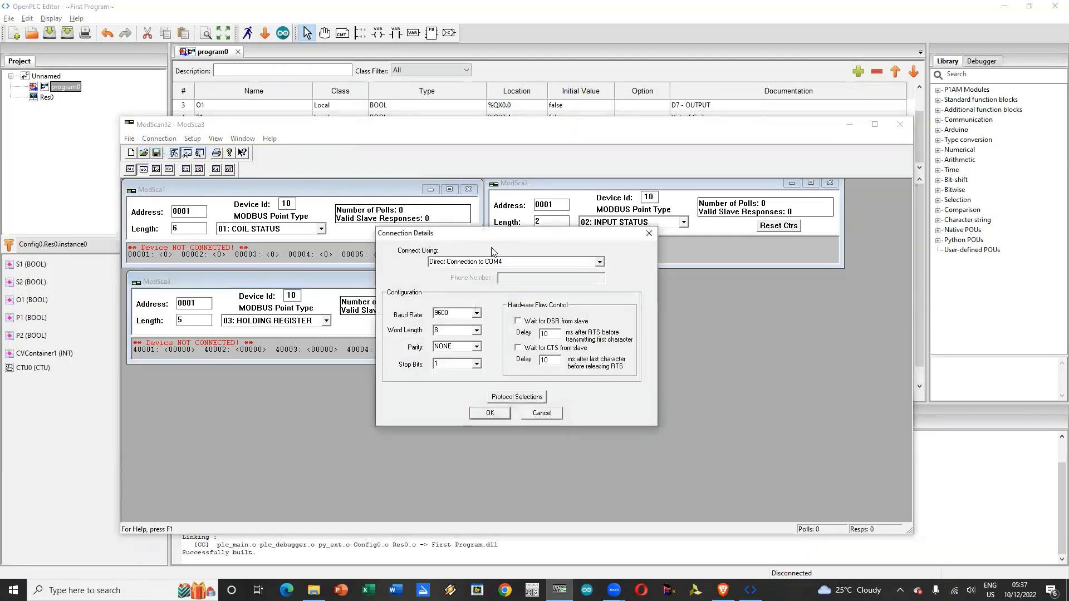
click(600, 261)
click(567, 280)
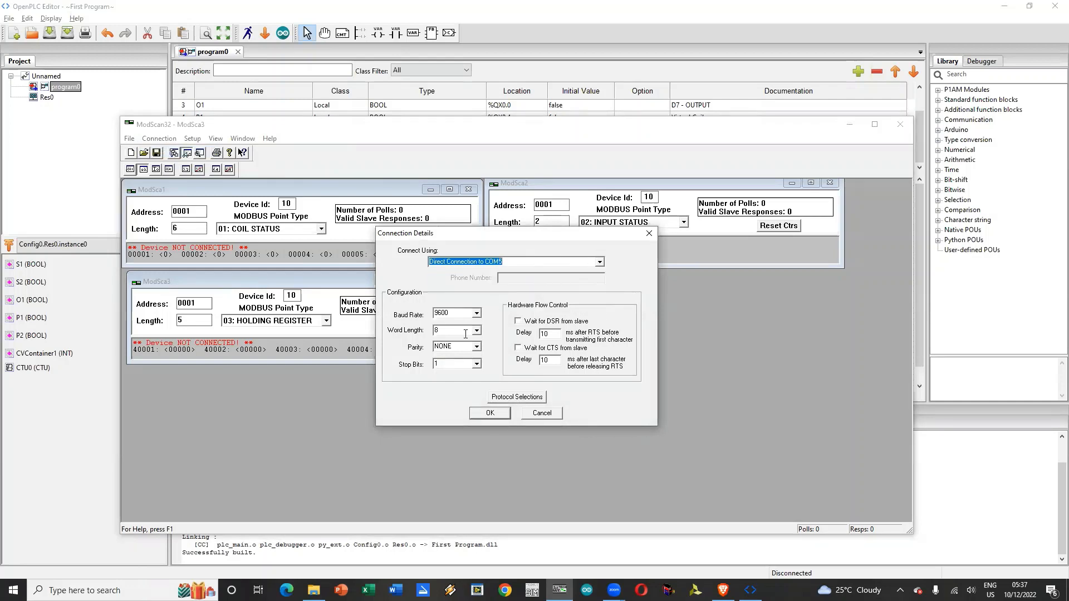
click(490, 414)
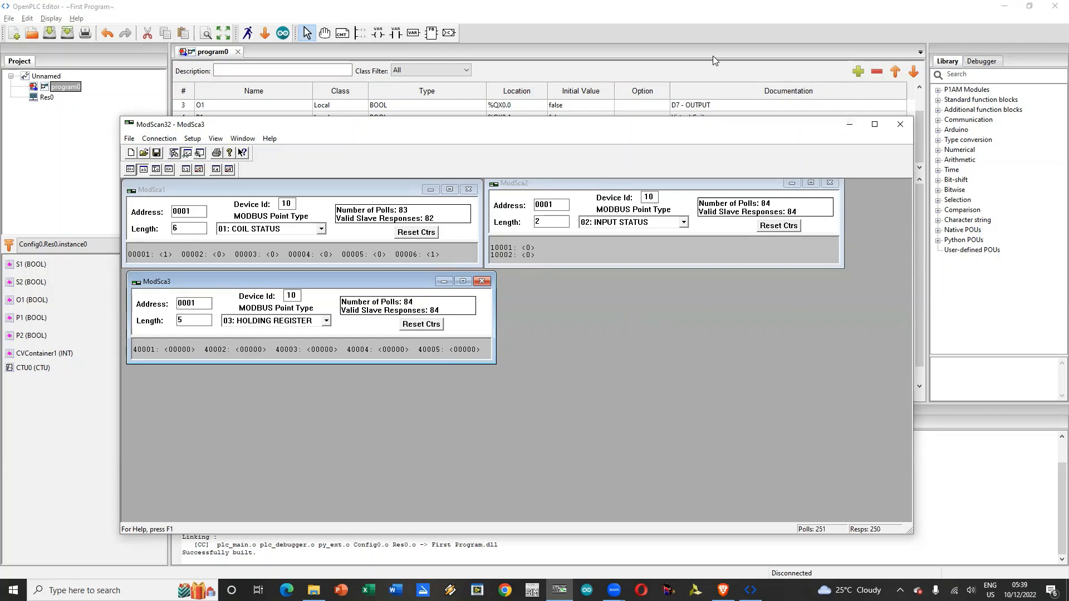
Step: Check the P1 location in OpenPLC Editor, and write coil 00005 On from ModSca1 in ModScan32
click(757, 74)
scroll(762, 150, up, 2)
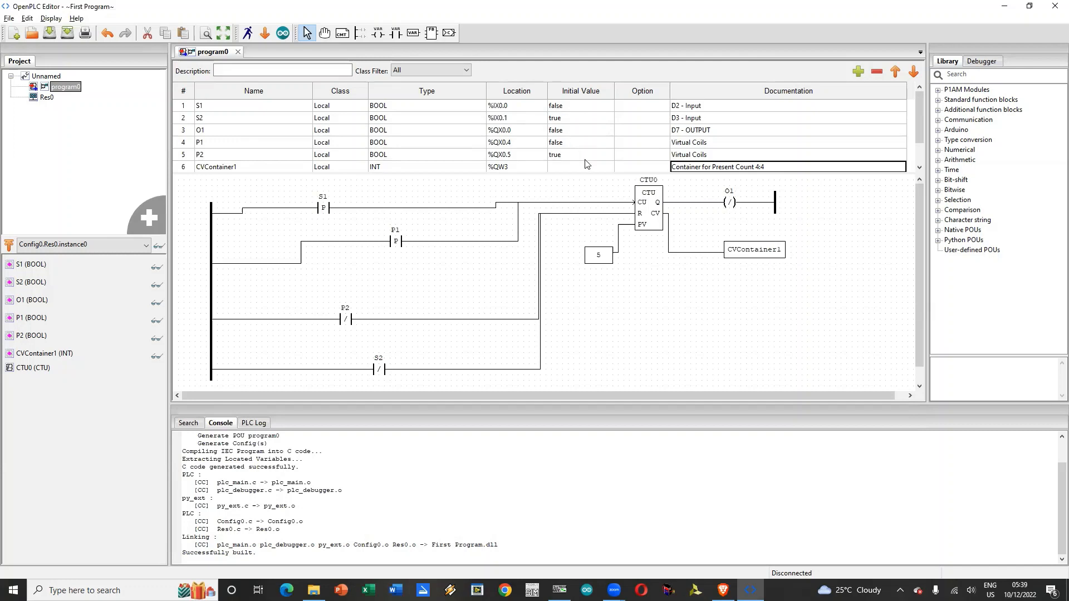
key(alt+Tab)
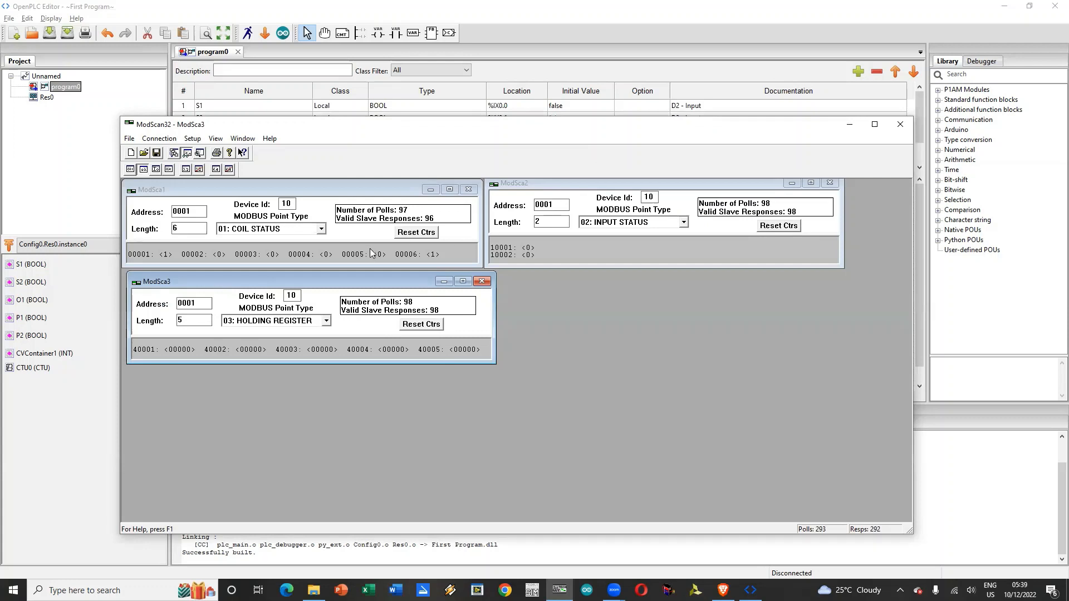
double_click(381, 253)
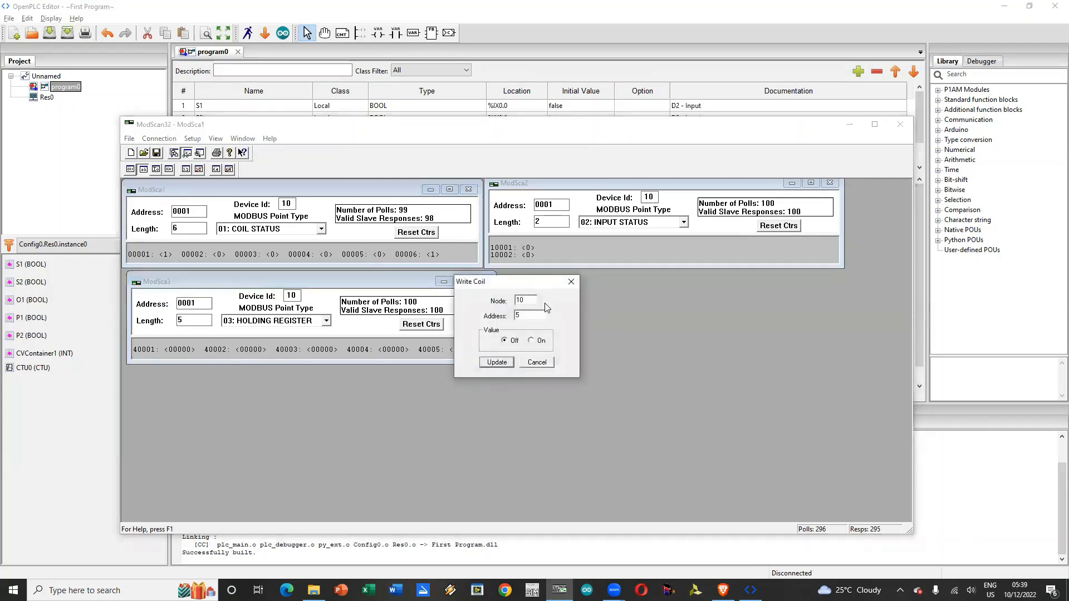
click(531, 341)
click(497, 362)
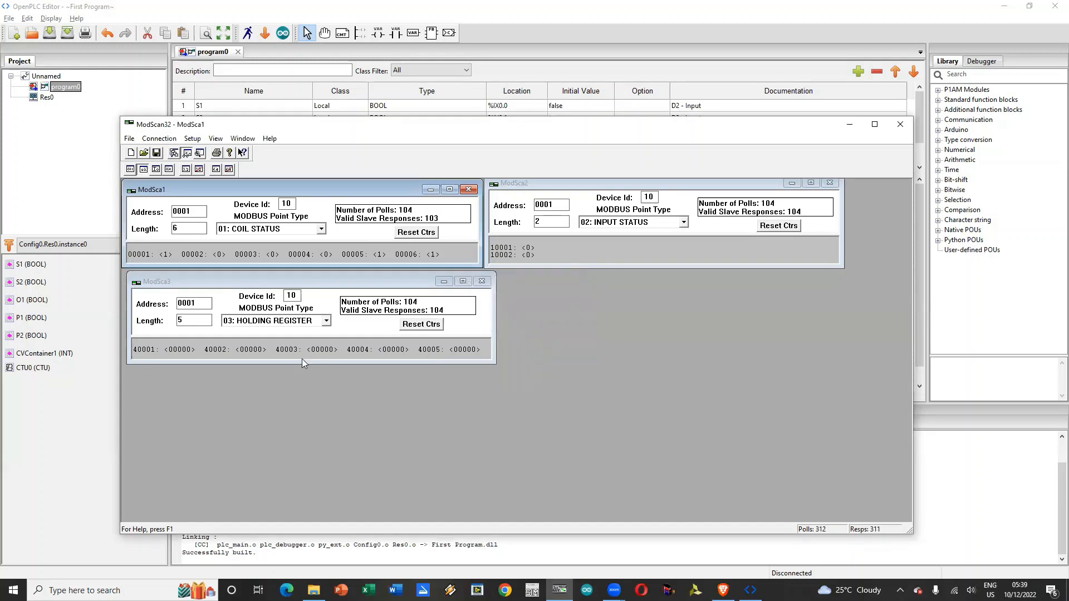
Step: Write coil 00005 Off from the ModSca1 coil status scan
double_click(381, 257)
click(508, 341)
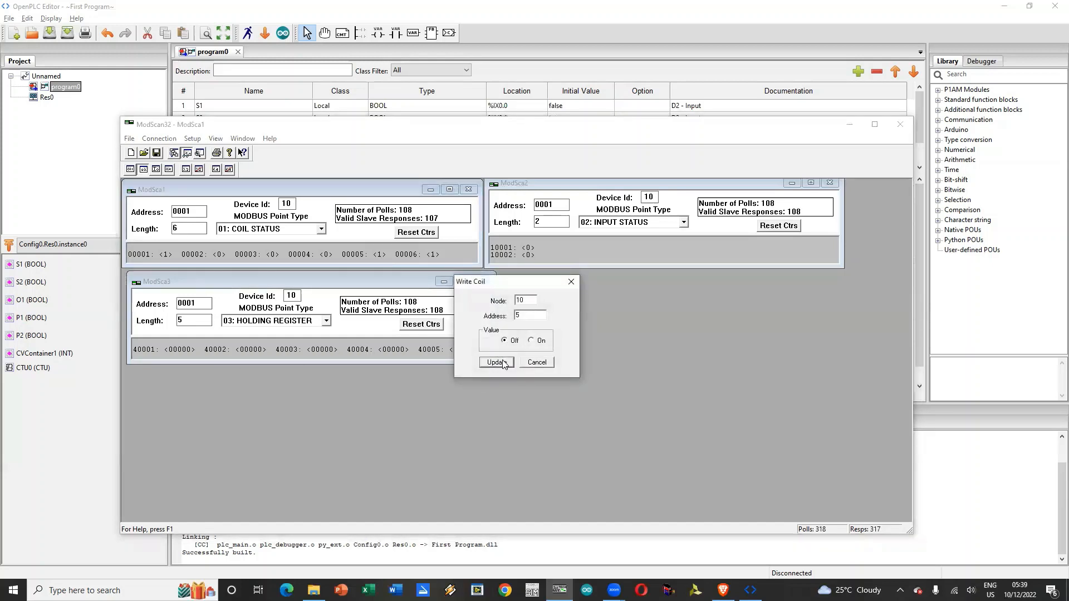
click(502, 363)
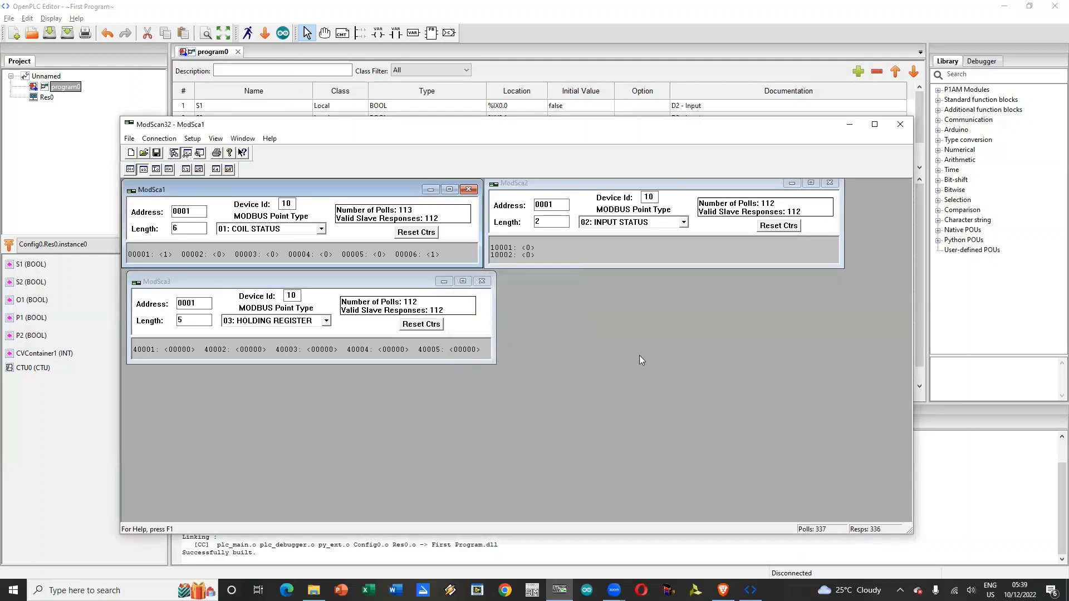
Step: Check the CVContainer1 location in the OpenPLC Editor variable table and return to ModScan32
click(616, 114)
scroll(690, 152, down, 1)
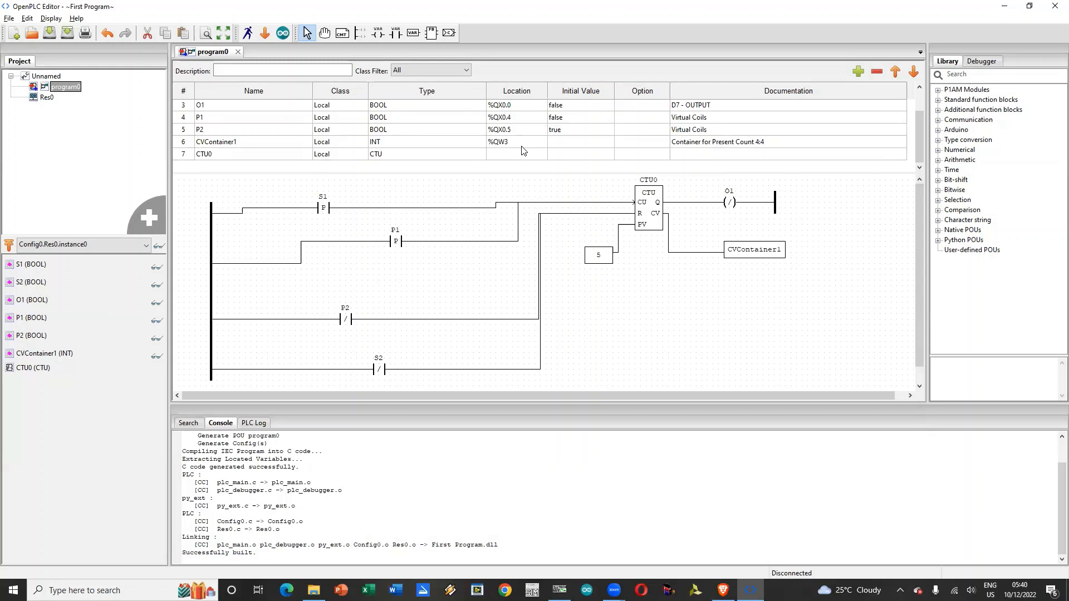
key(alt+Tab)
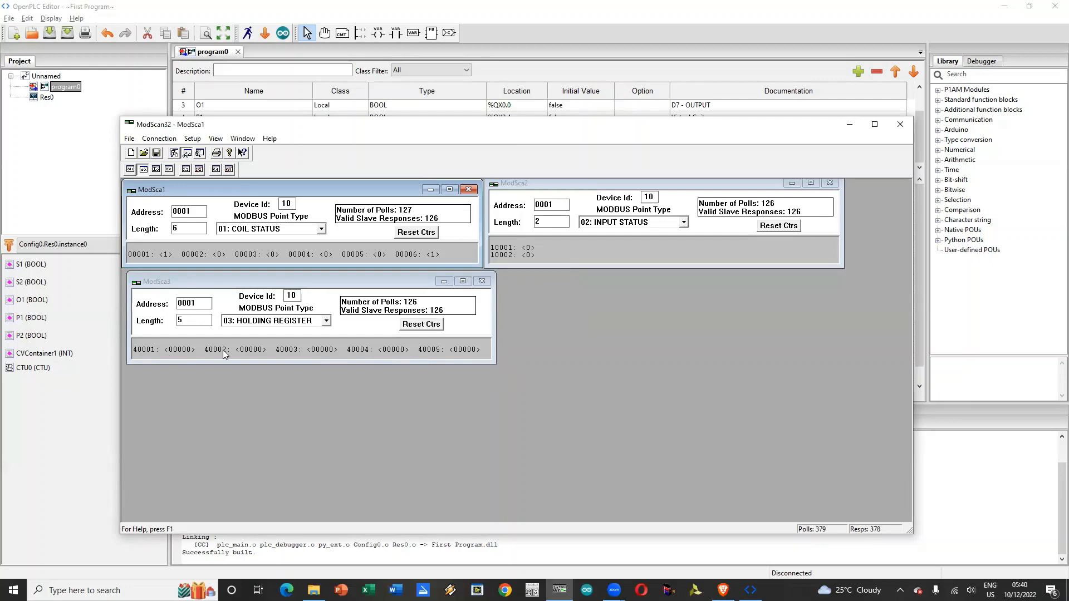
Step: Try point type 04: INPUT REGISTER in ModSca3 and return it to 03: HOLDING REGISTER
click(327, 322)
click(302, 358)
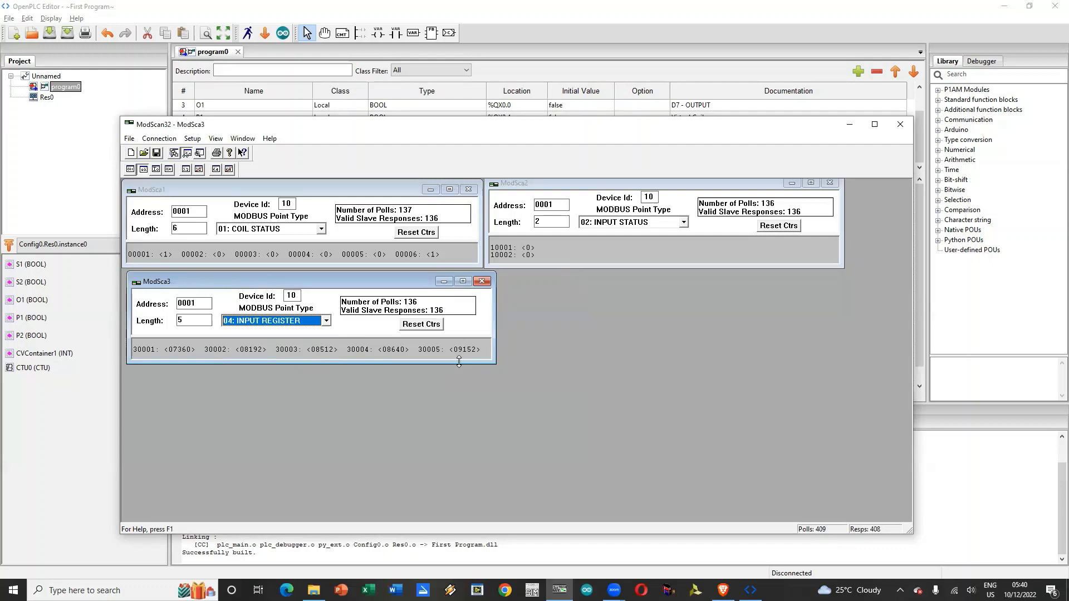
click(326, 321)
click(305, 349)
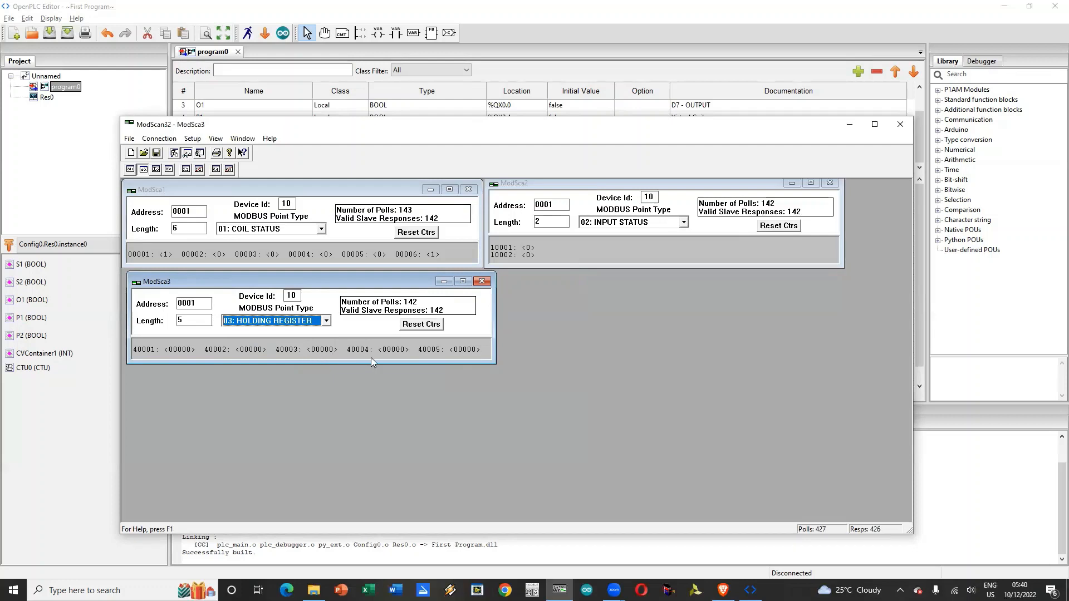
Step: Write coil 00002 On from the ModSca1 scan and write it back to Off
double_click(220, 255)
click(531, 340)
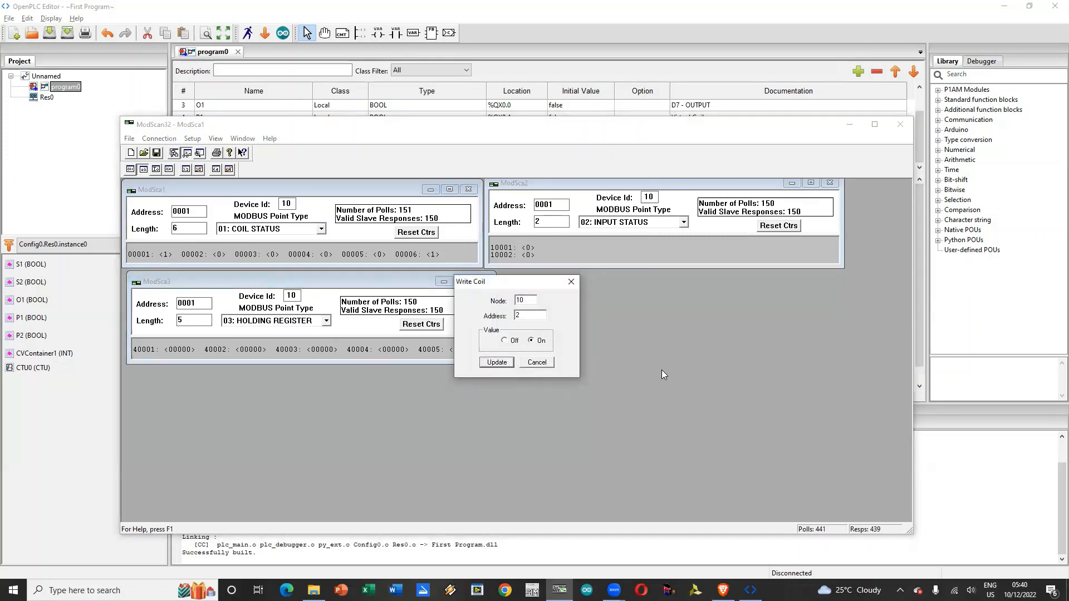
click(496, 362)
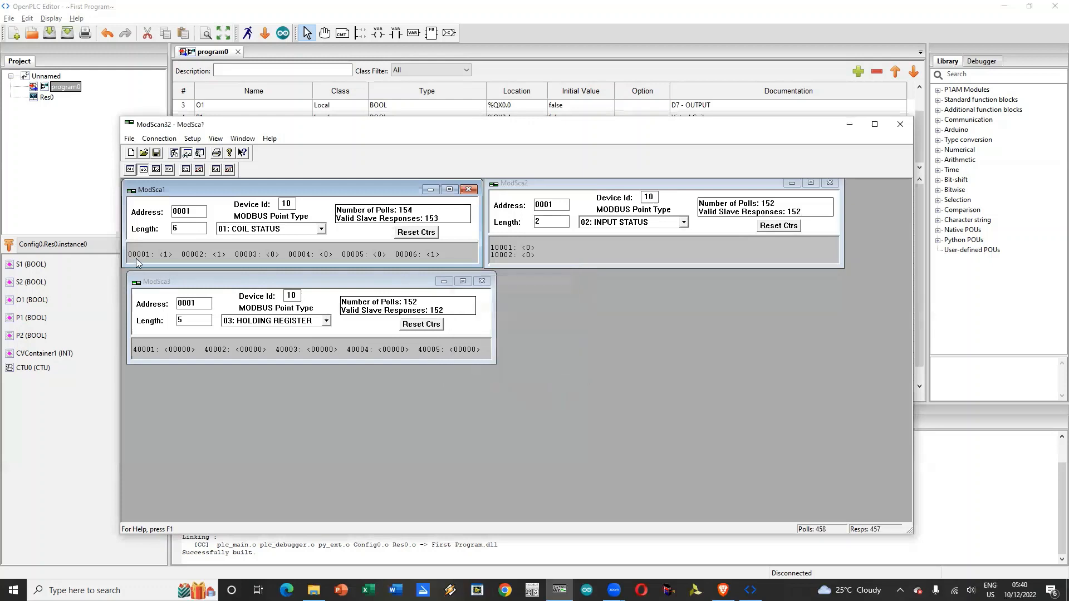
double_click(167, 259)
click(511, 341)
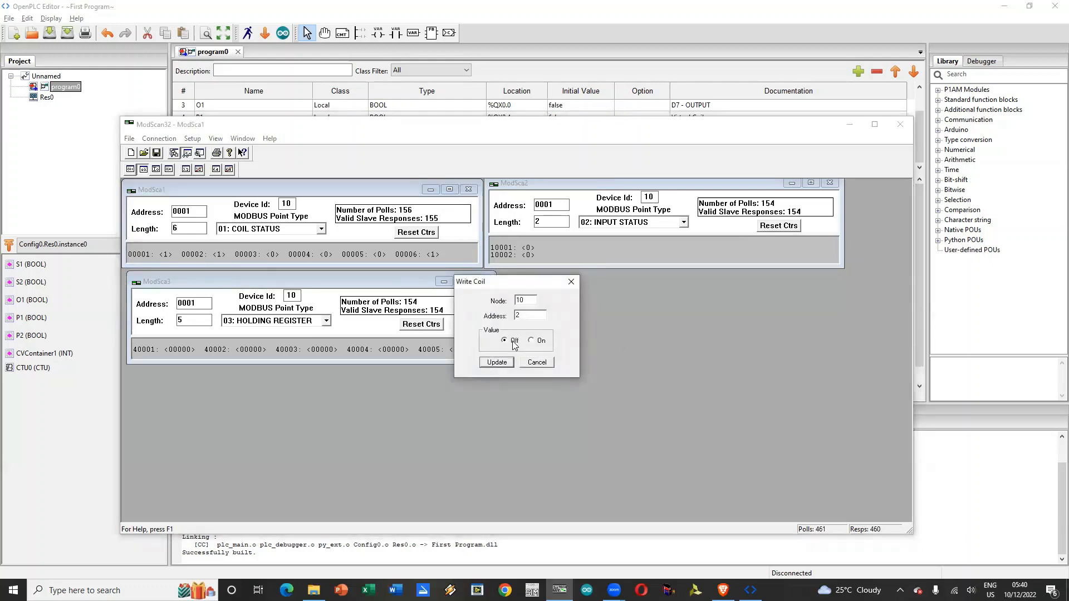
click(508, 362)
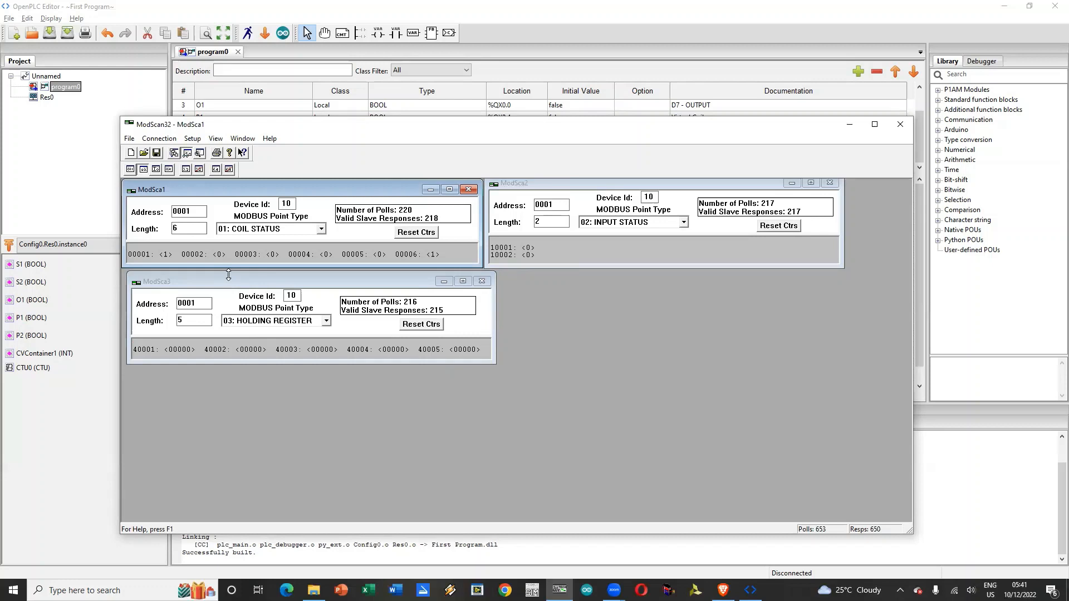
Step: Switch to OpenPLC Editor and review the variable table's initial values and the S1 contact in the ladder diagram
click(748, 9)
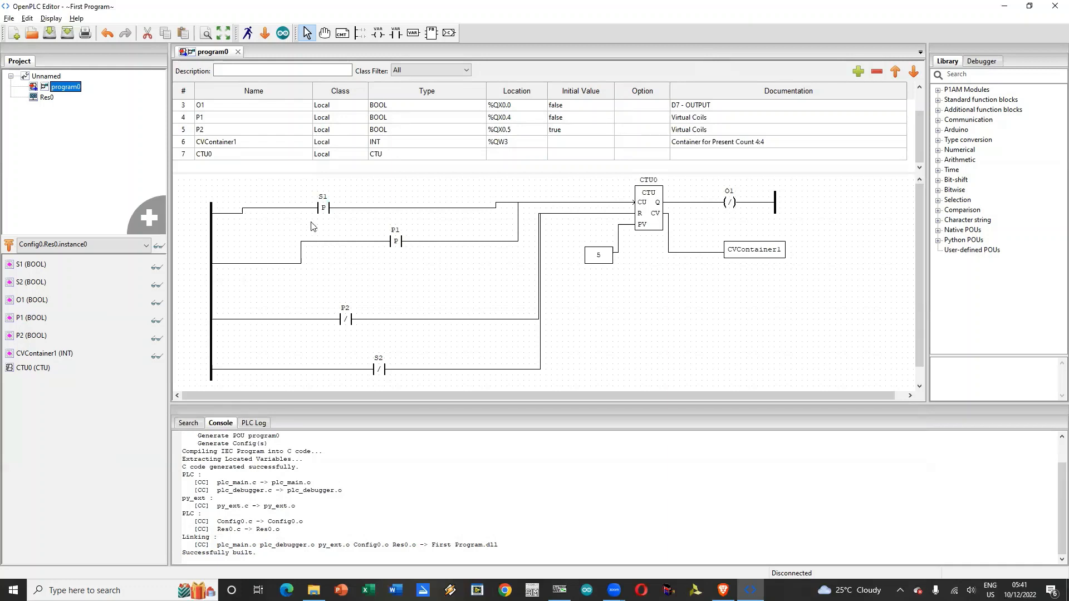
scroll(418, 189, down, 1)
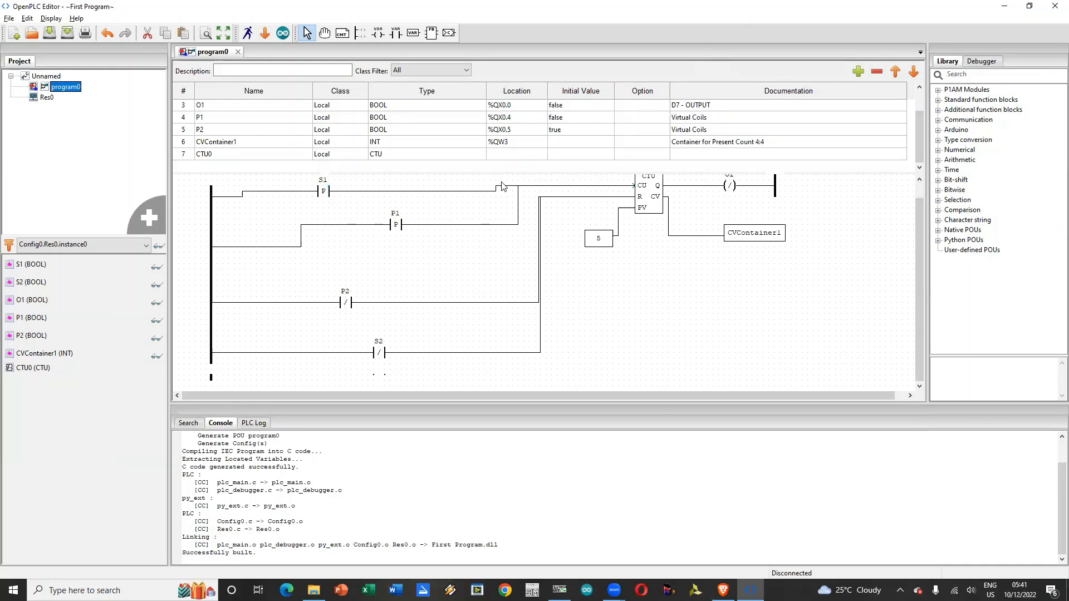
scroll(529, 167, up, 1)
scroll(595, 139, up, 1)
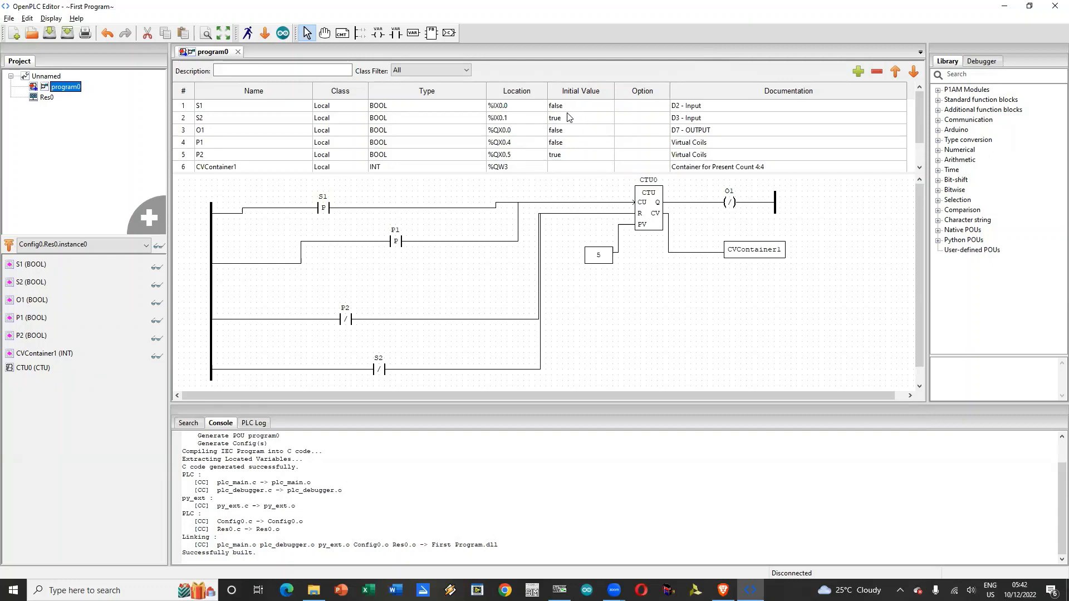
click(323, 208)
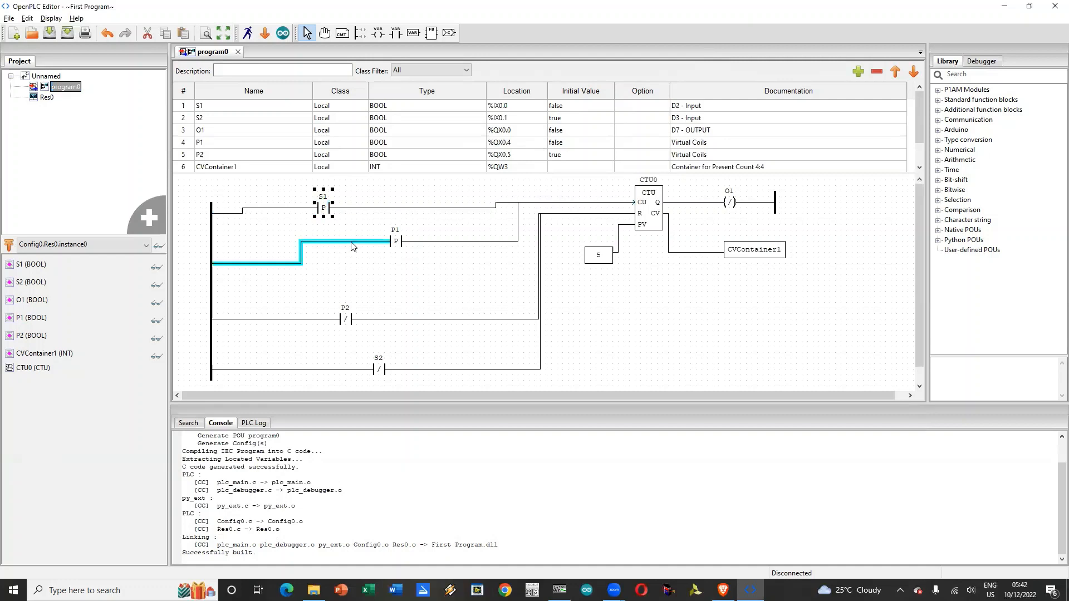
Step: Delete the selected S1 contact and its wiring from the ladder diagram
key(Delete)
click(352, 321)
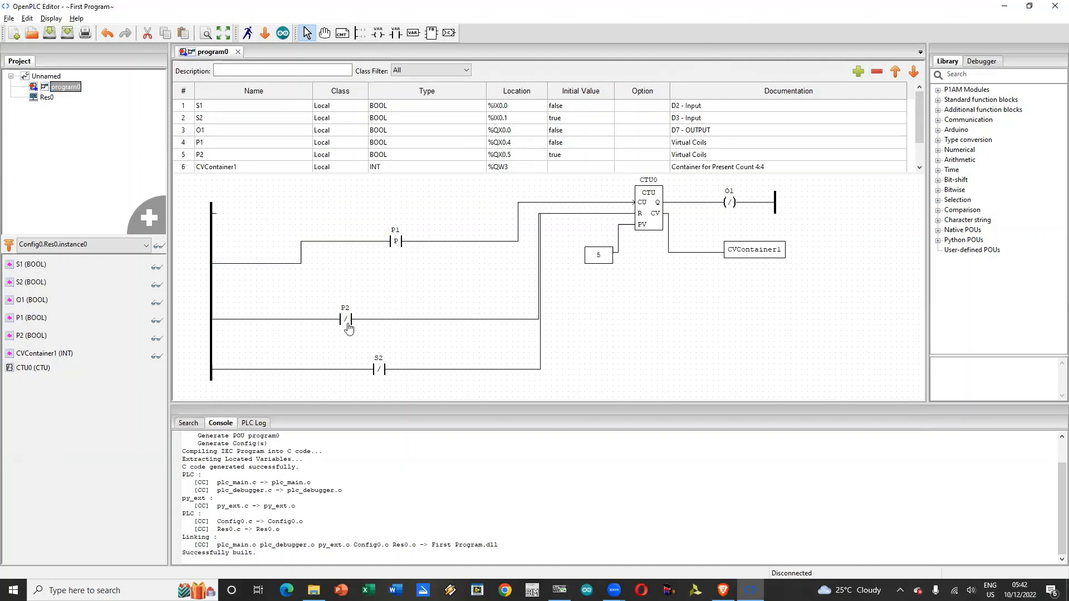
key(Delete)
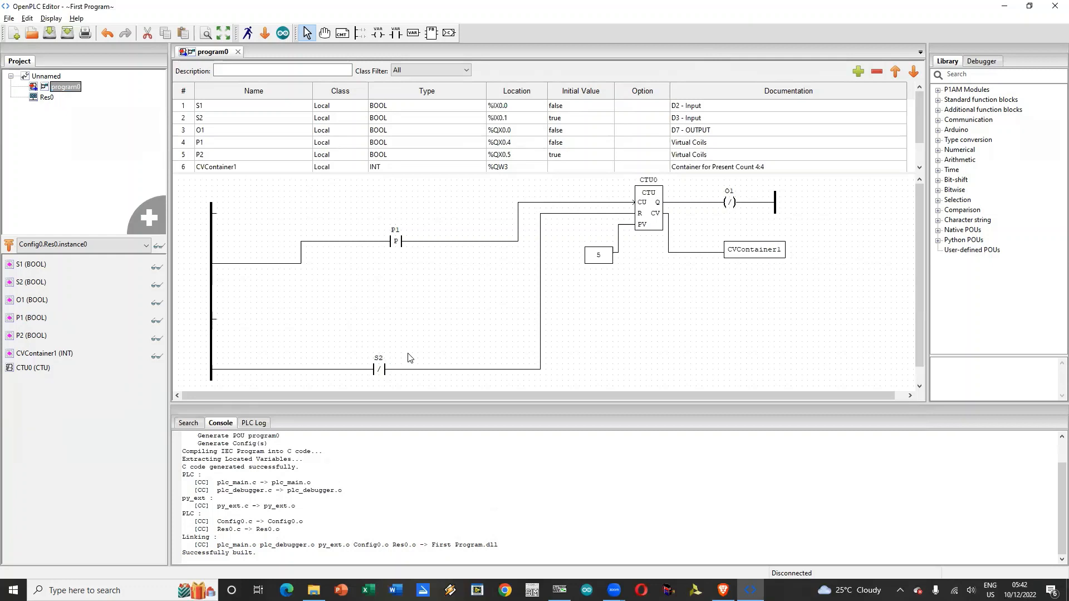
click(108, 31)
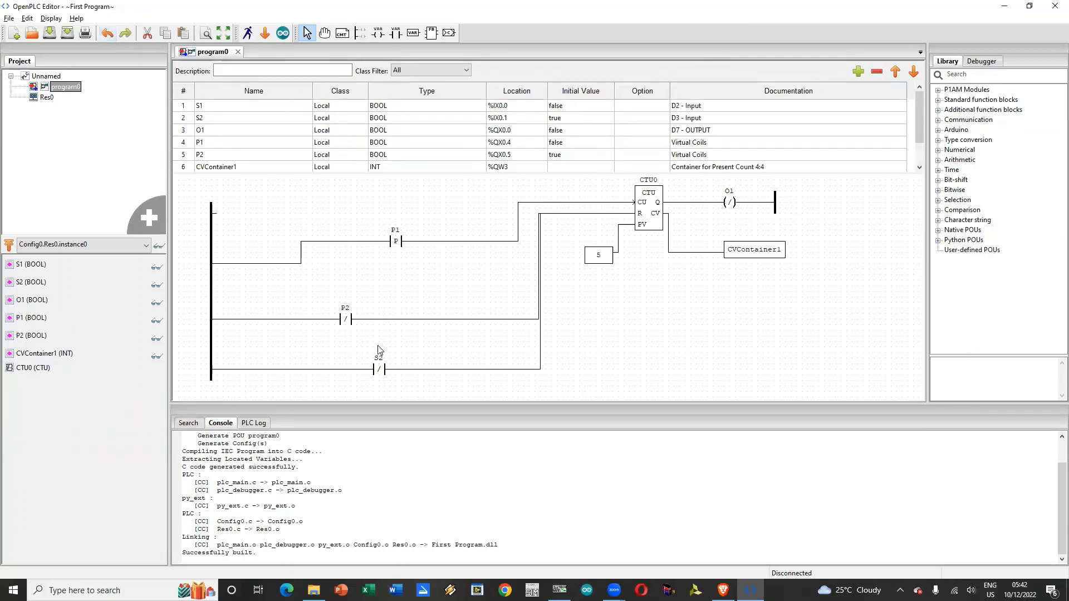
Step: Delete the S2 contact from the counter's reset rung and save the project
click(379, 366)
key(Delete)
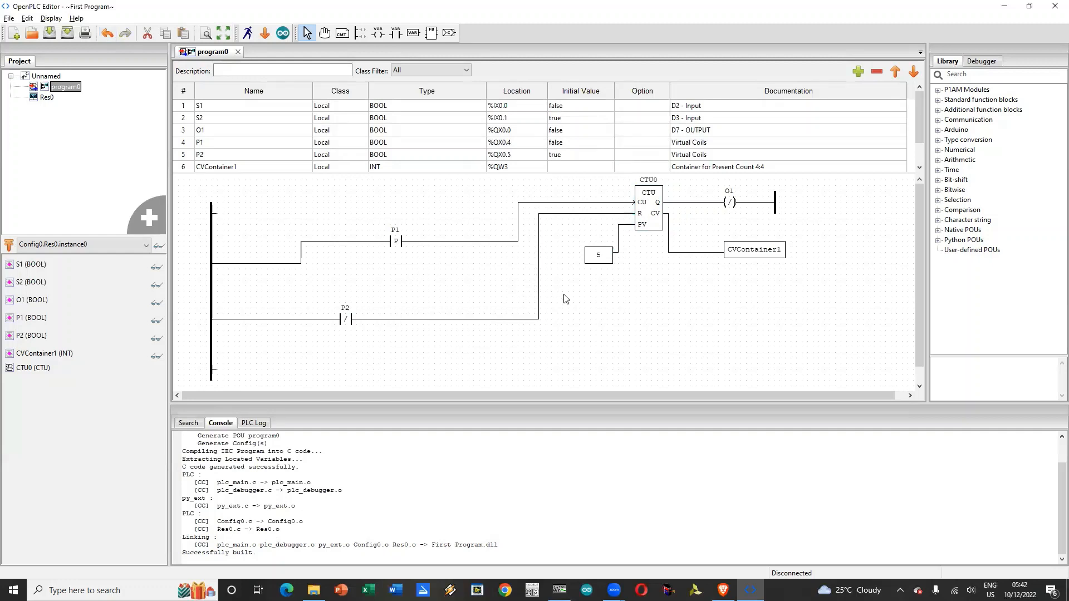
click(49, 35)
Step: Switch to ModScan32, disconnect it from the device and return to OpenPLC Editor
click(560, 590)
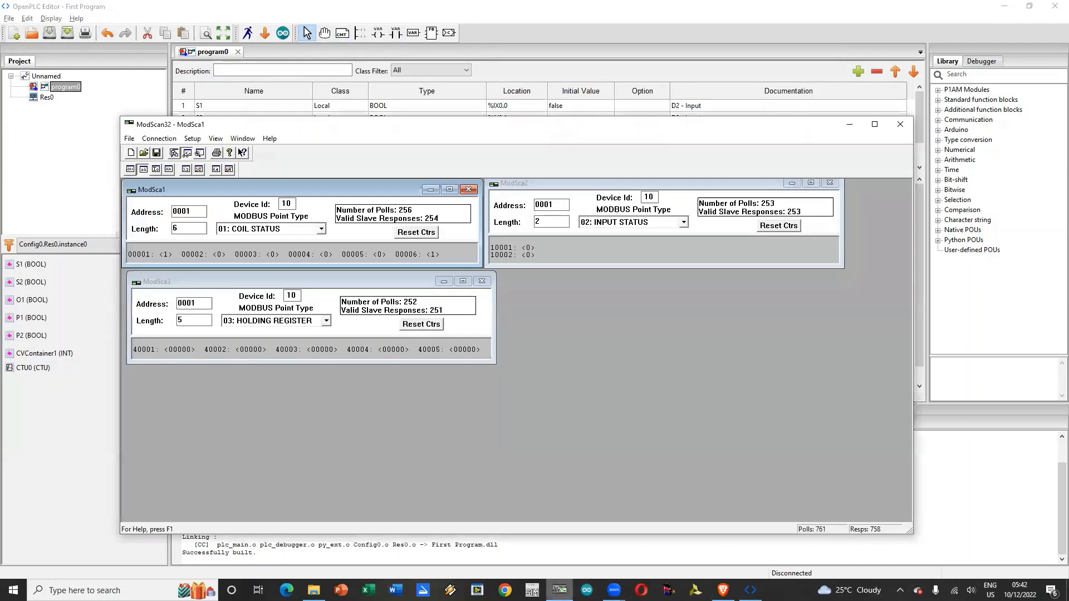
click(159, 138)
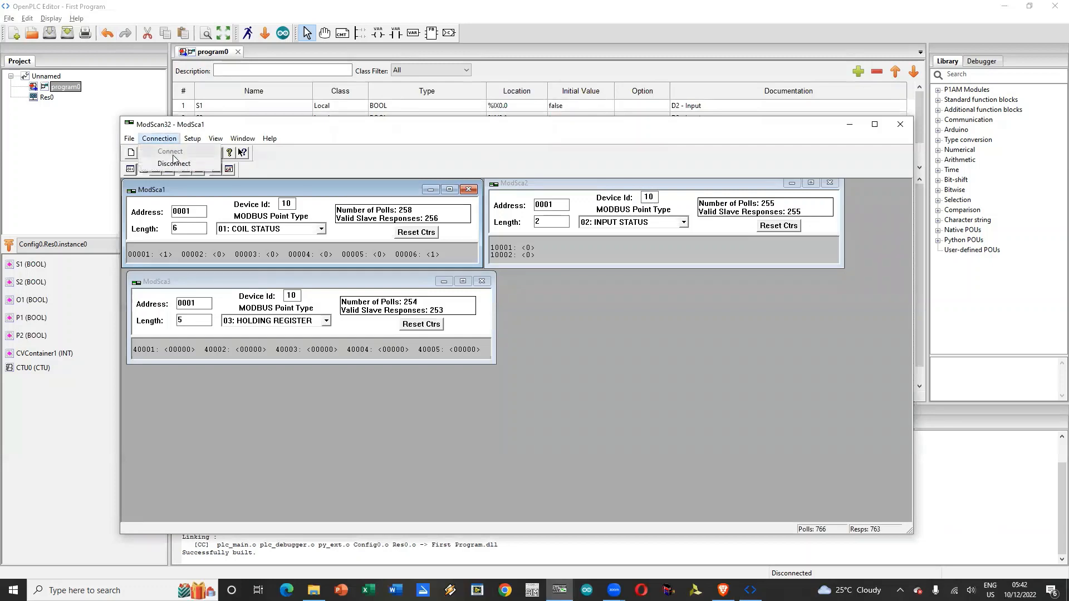
click(161, 161)
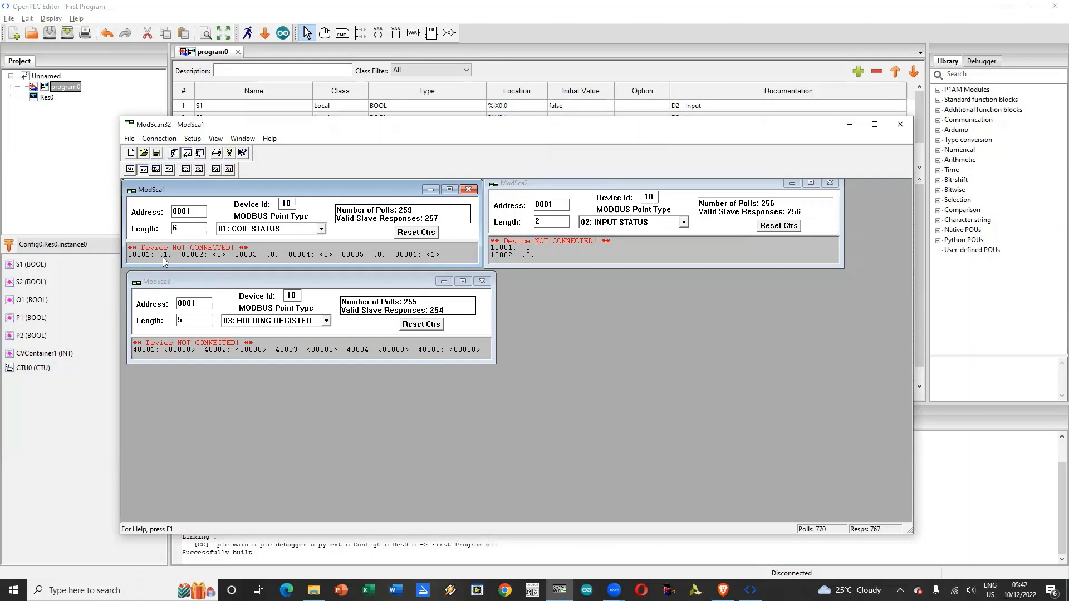
click(161, 139)
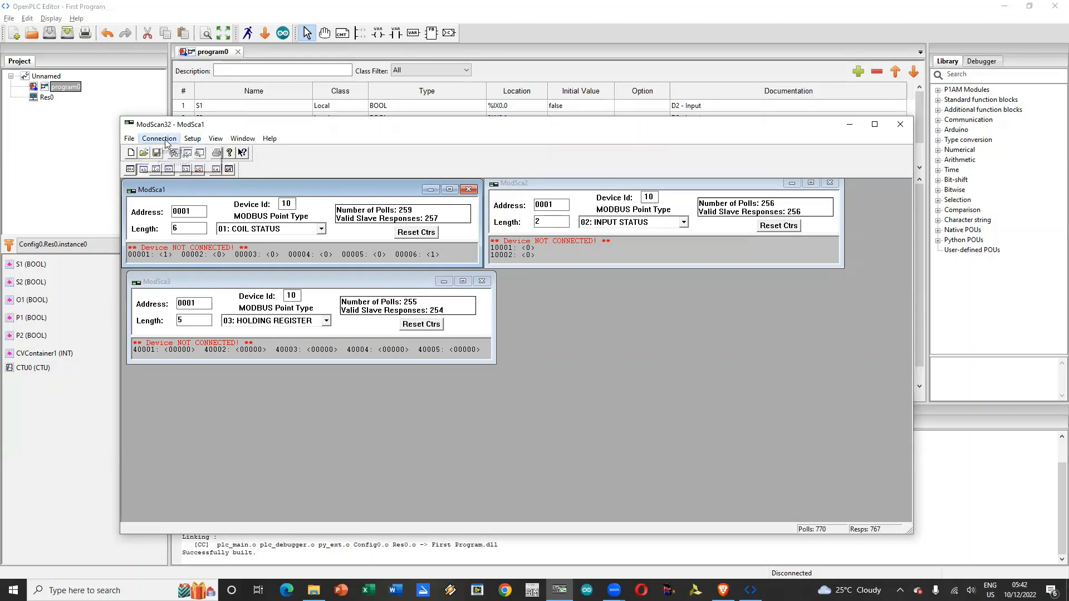
click(797, 429)
key(alt+Tab)
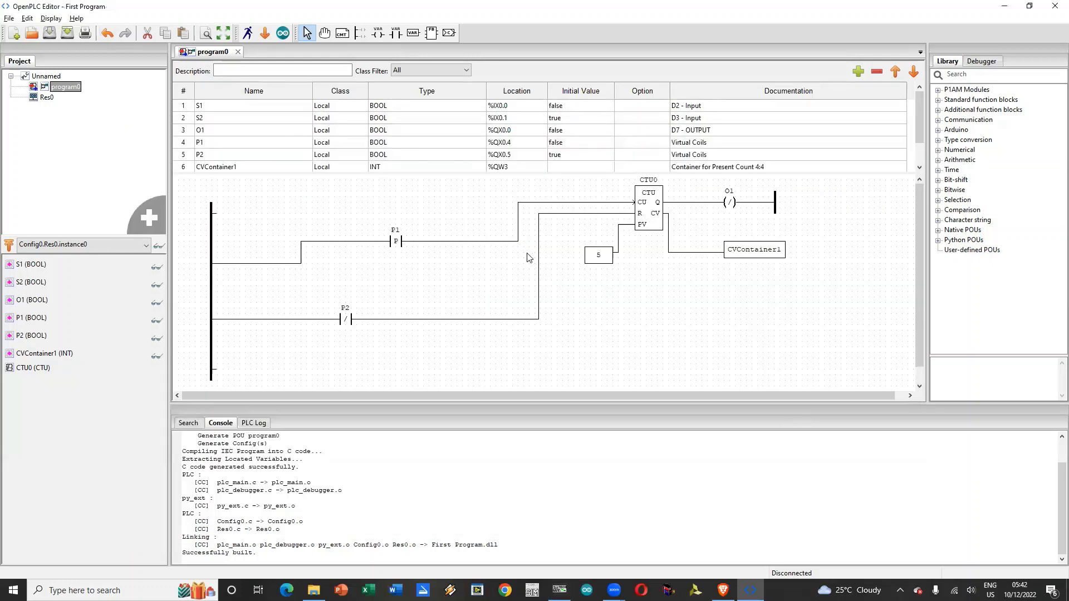
Step: Upload the program to the Arduino Nano on COM5 and close the upload dialog when it finishes
click(283, 33)
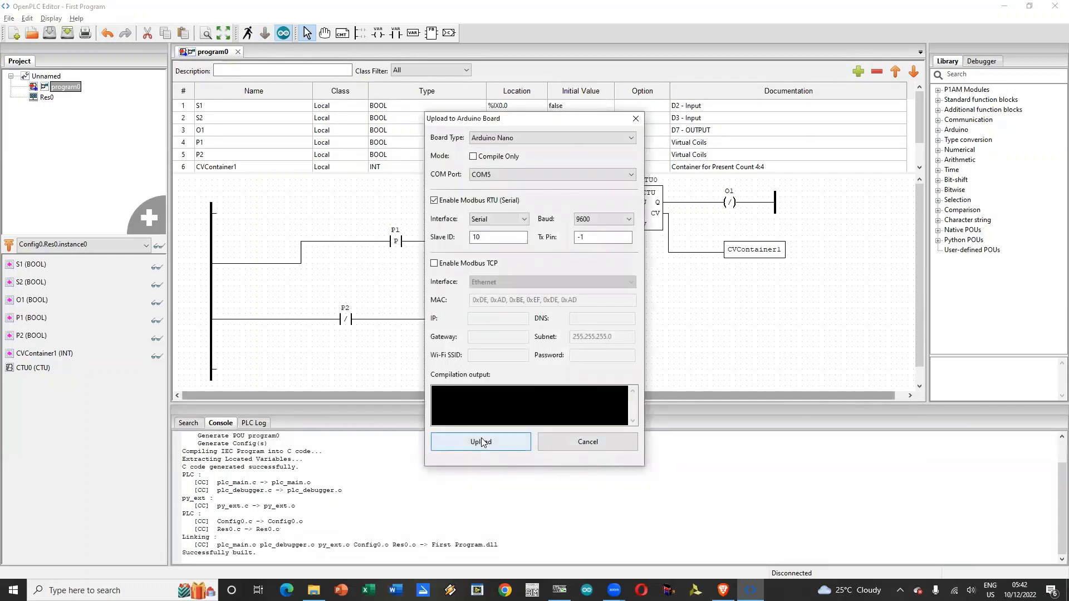
click(482, 442)
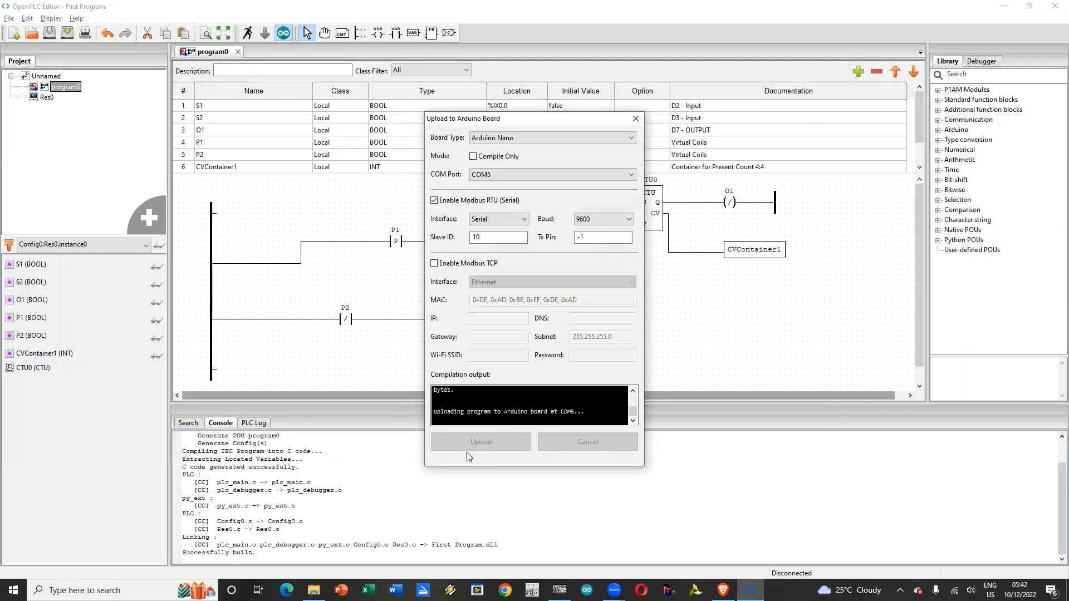
click(561, 444)
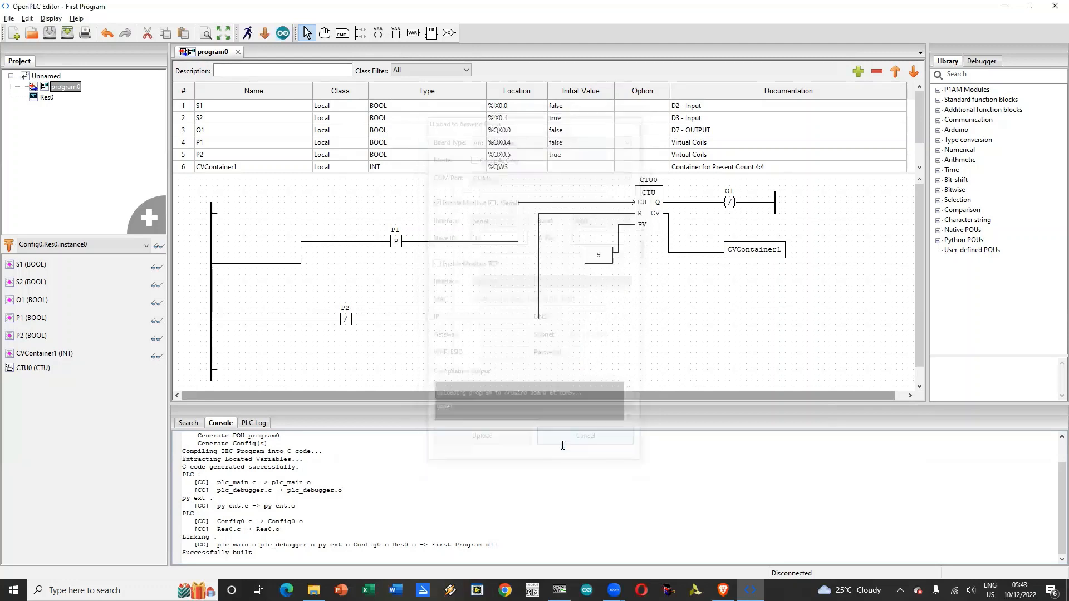
Step: Switch to ModScan32 and reconnect it to the device with the existing connection settings
click(560, 590)
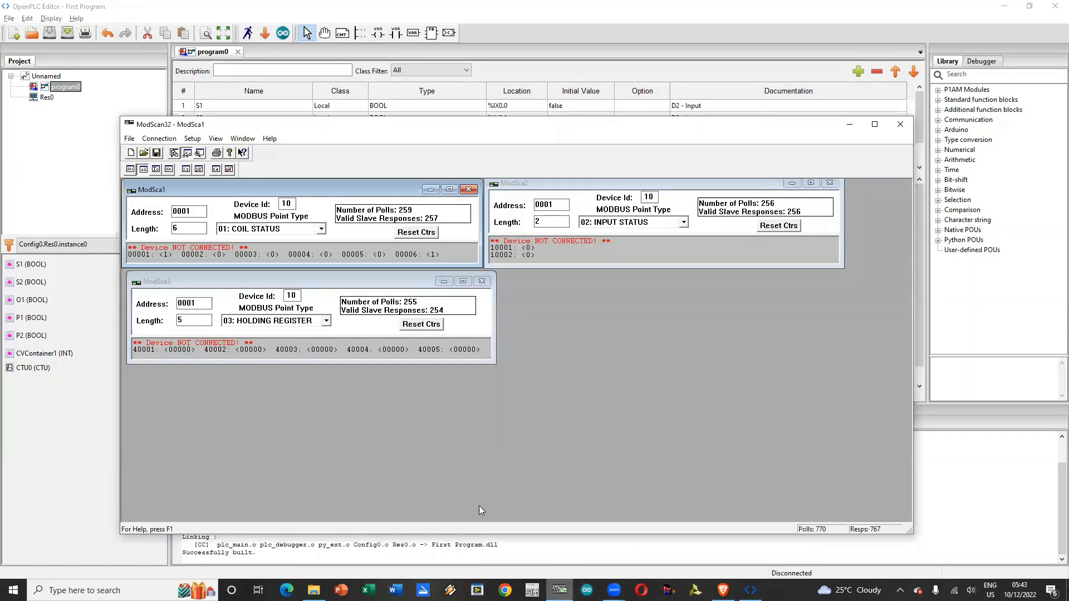
click(159, 138)
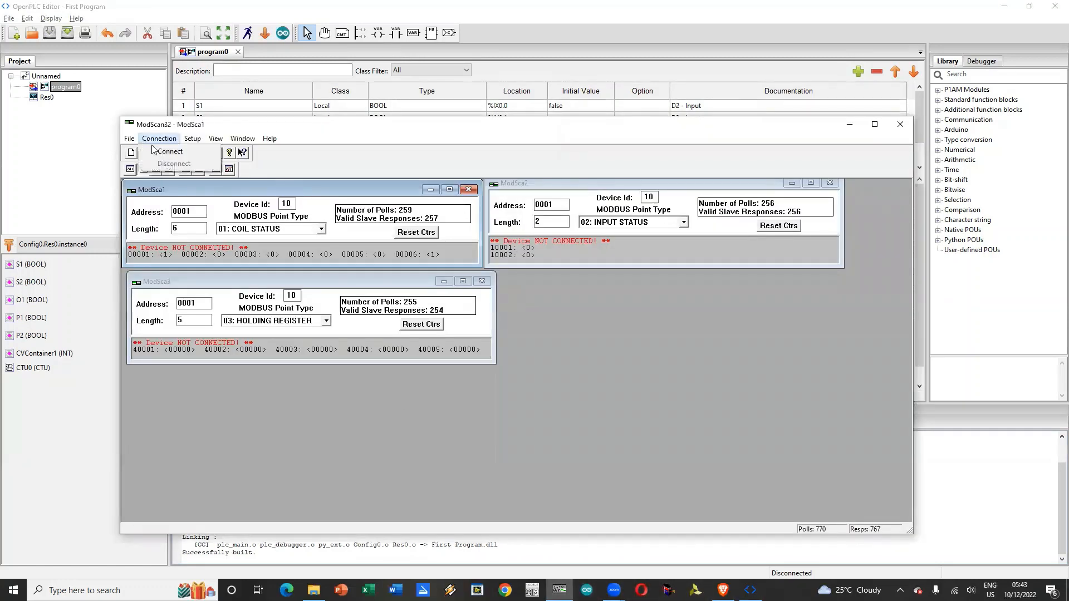
click(161, 151)
click(500, 413)
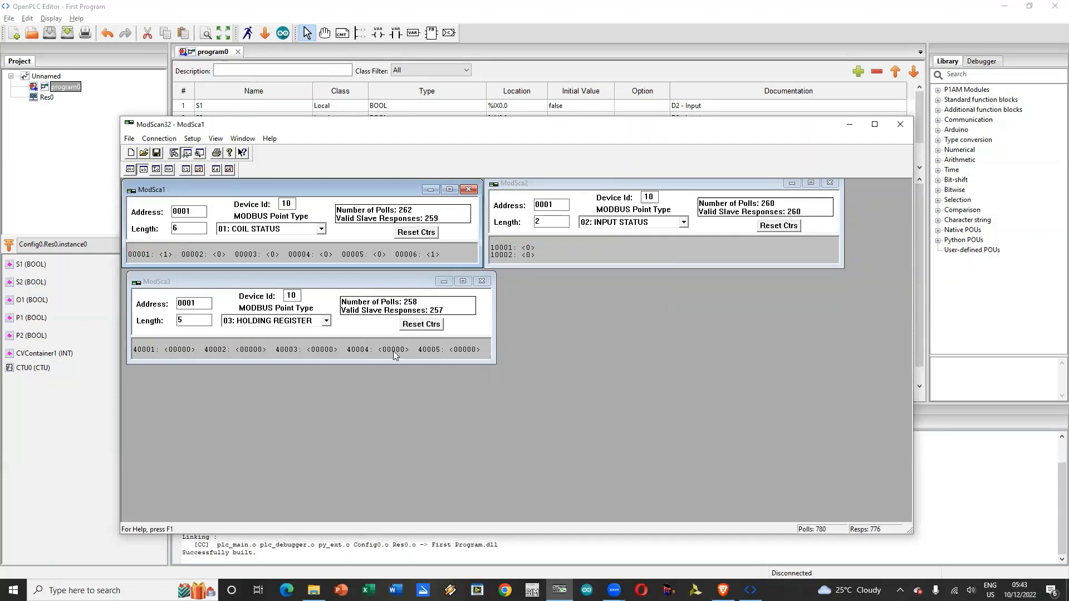
Step: Pulse coil 00005 twice from the ModSca1 scan, writing it On and back to Off each time
double_click(379, 254)
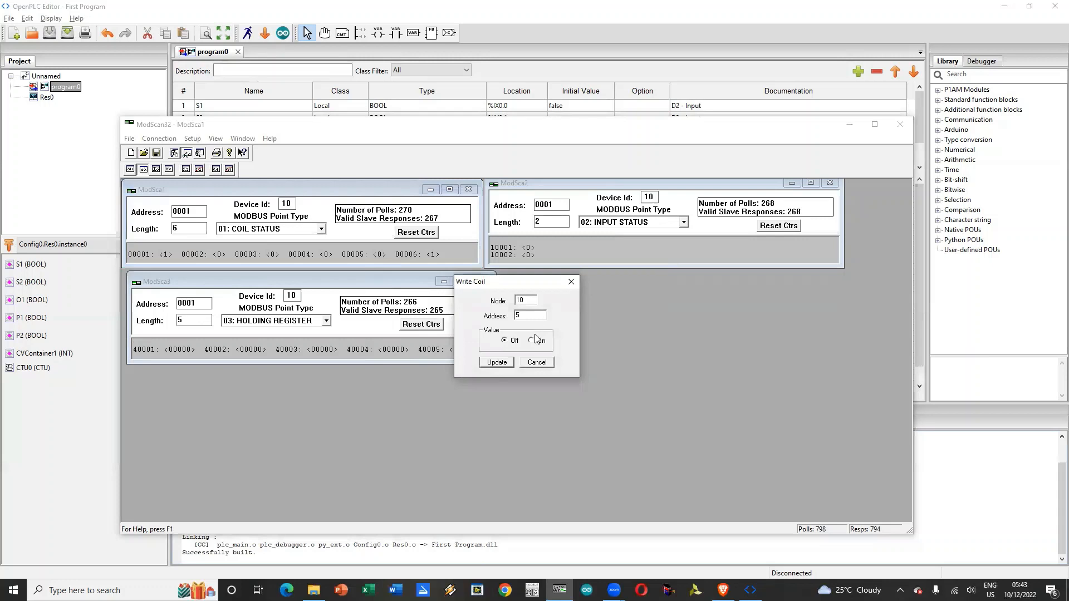
click(500, 363)
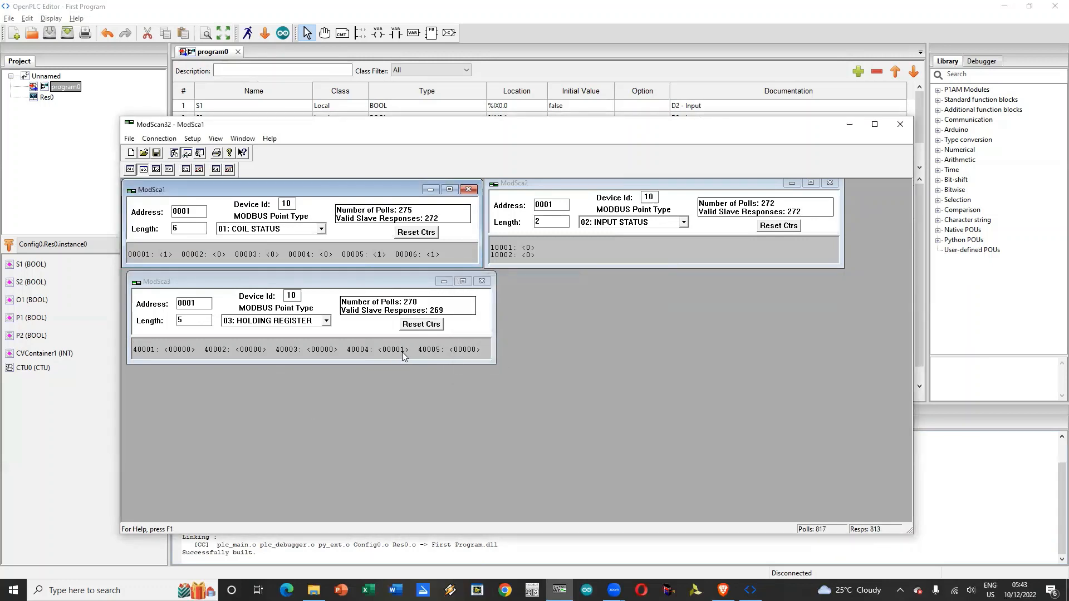
double_click(381, 254)
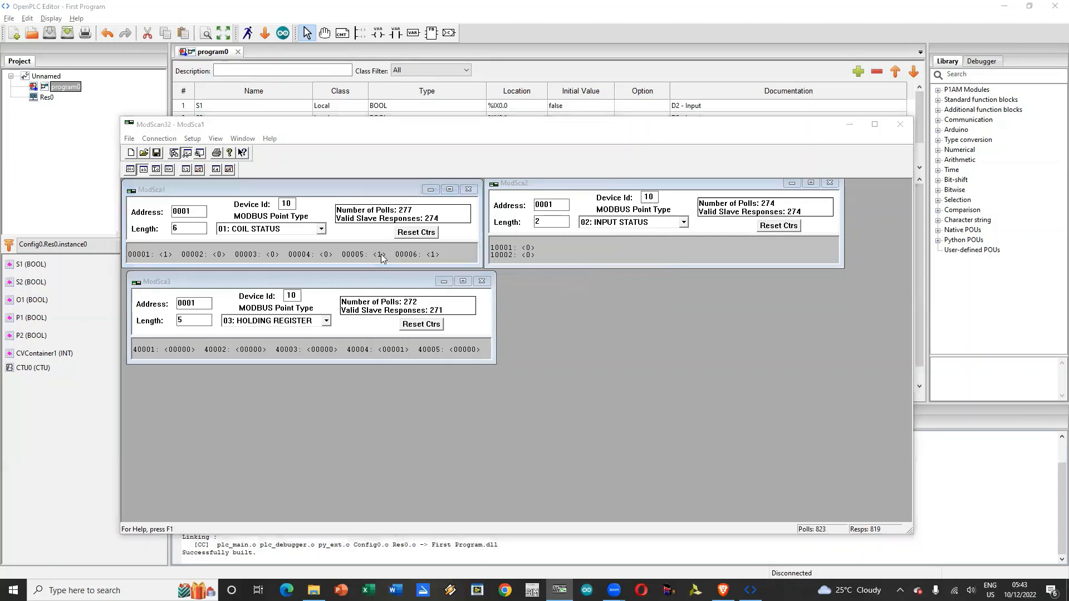
click(511, 339)
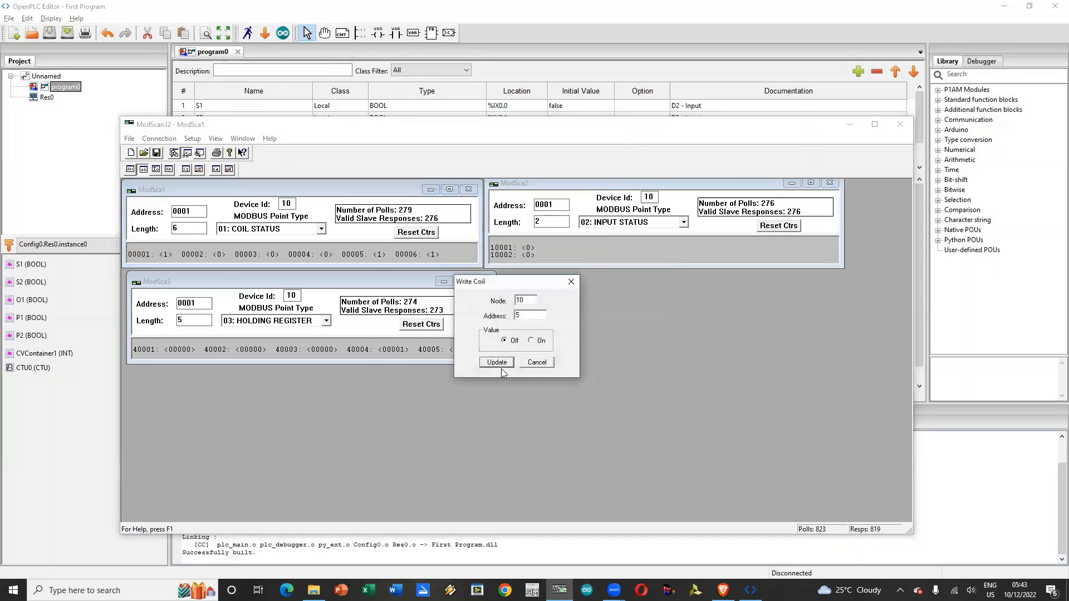
click(500, 361)
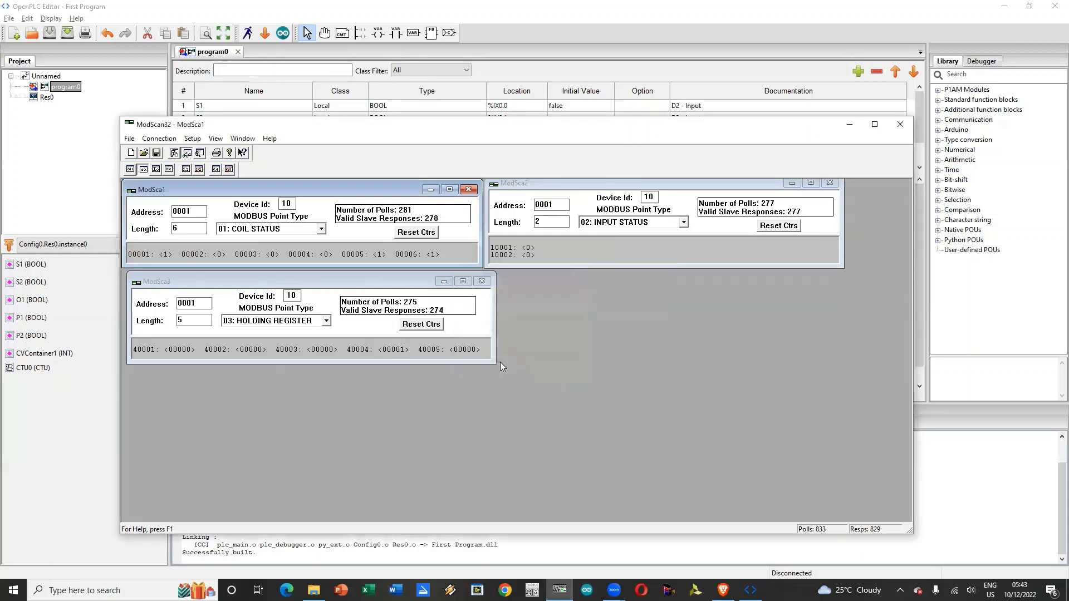
double_click(377, 253)
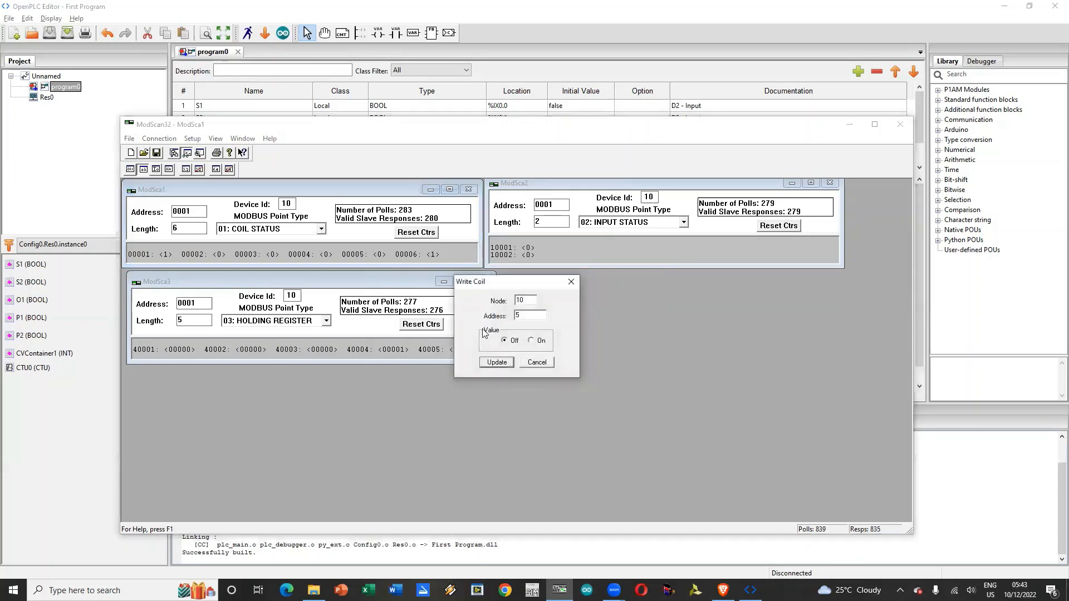
click(531, 341)
click(497, 363)
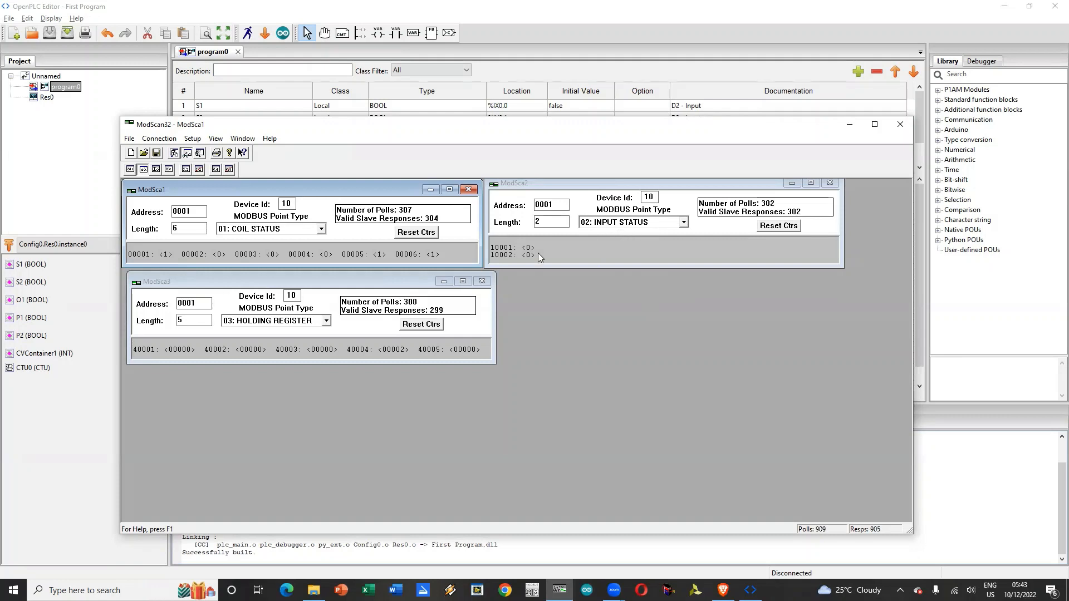
double_click(381, 252)
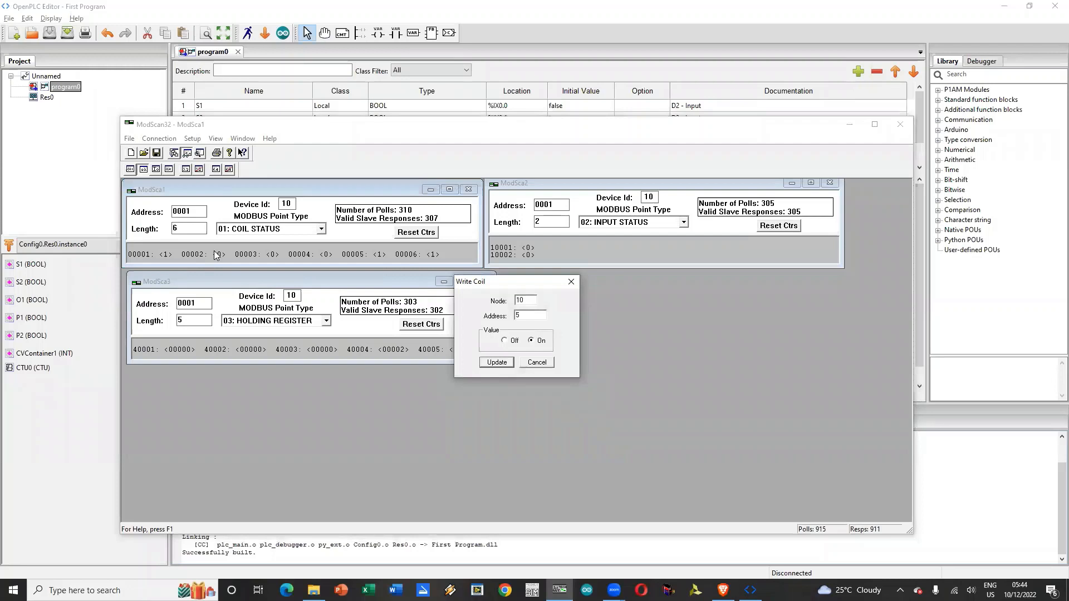
click(504, 341)
click(497, 361)
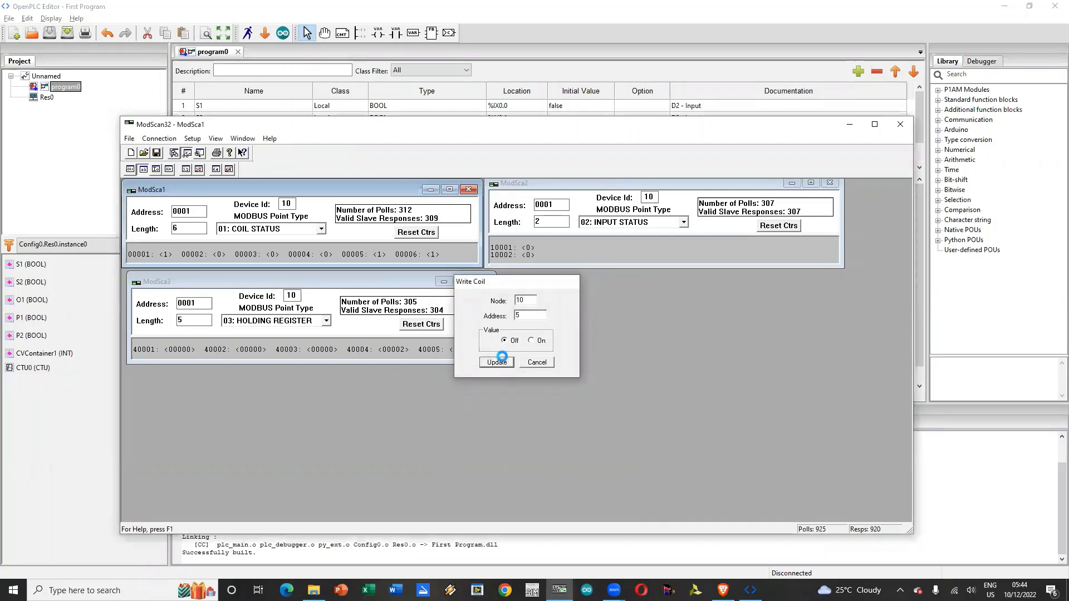
Step: Pulse coil 00005 two more times, writing it On and back to Off each time
double_click(381, 254)
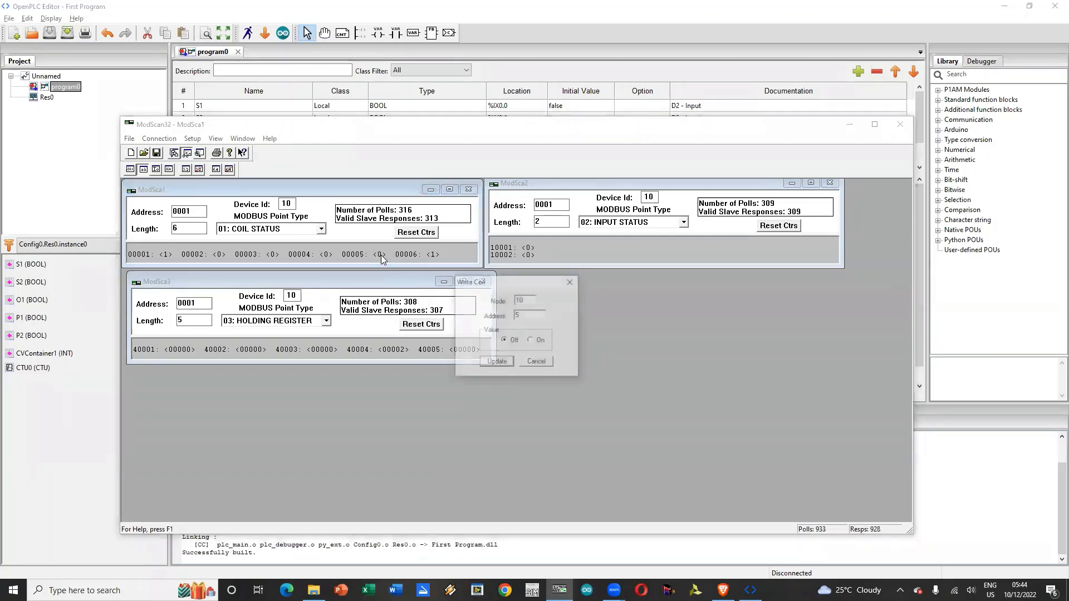
click(530, 340)
click(497, 362)
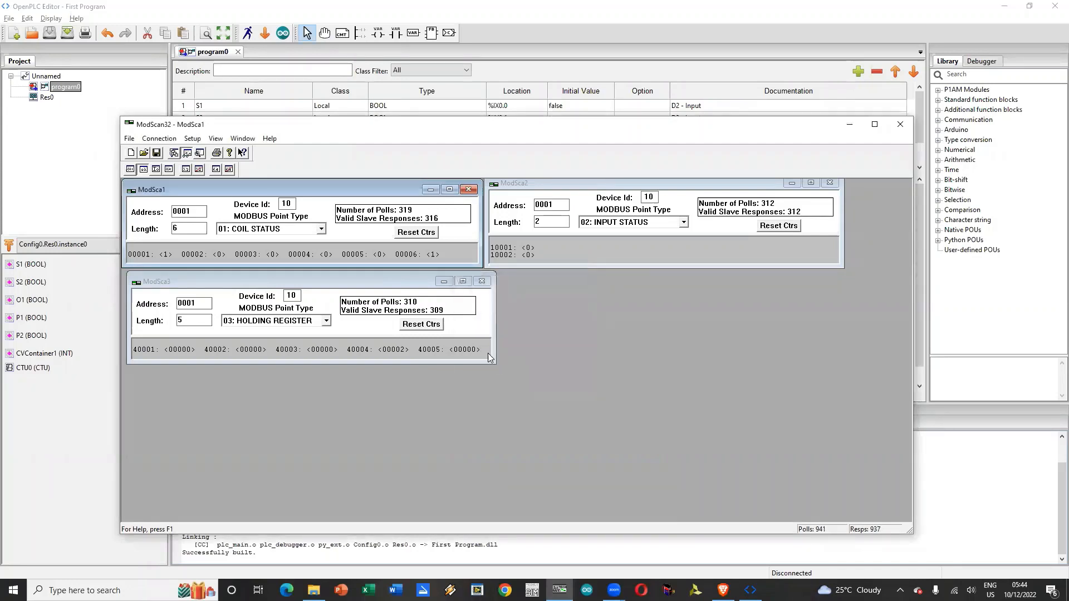
double_click(379, 254)
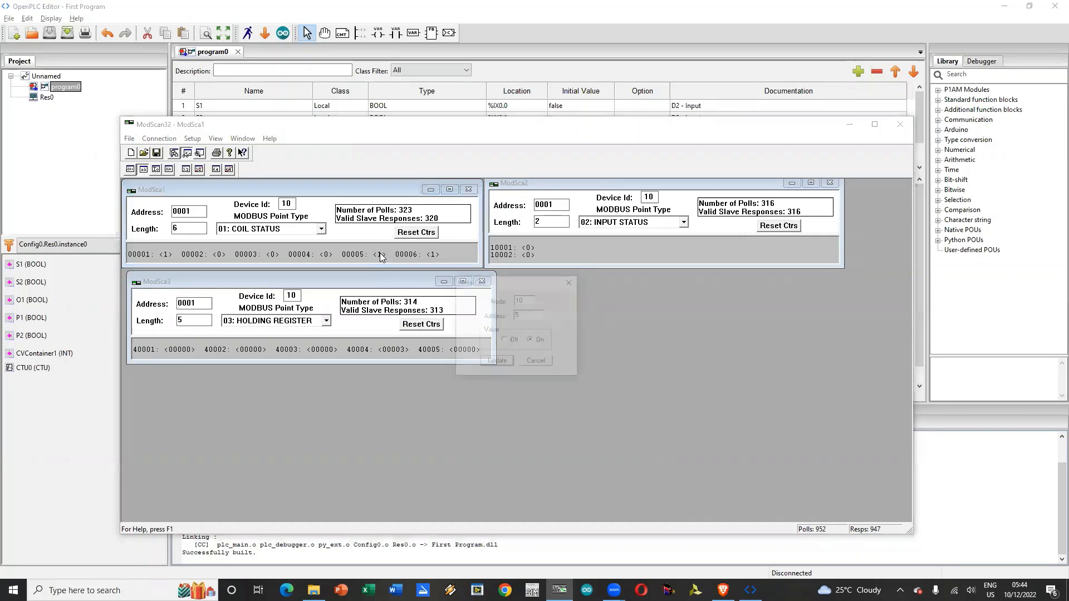
click(504, 340)
click(496, 362)
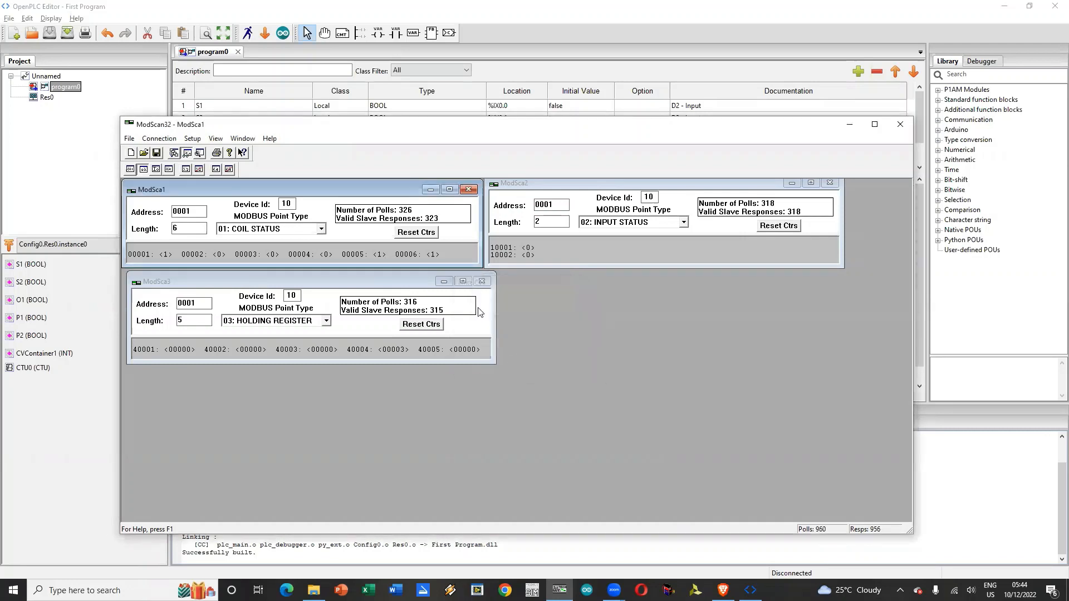
double_click(378, 255)
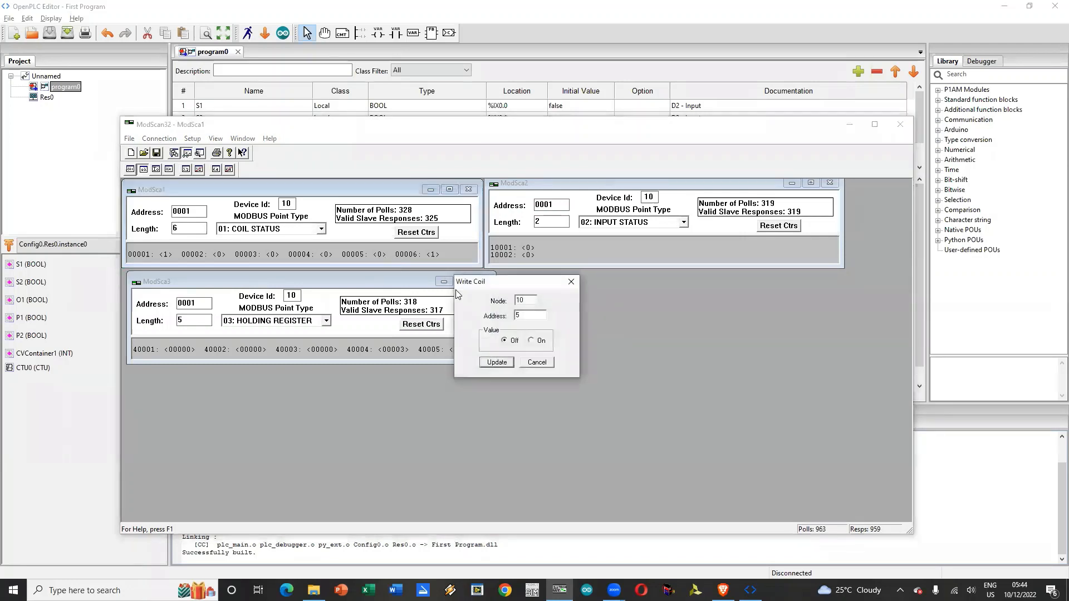
click(538, 341)
click(495, 362)
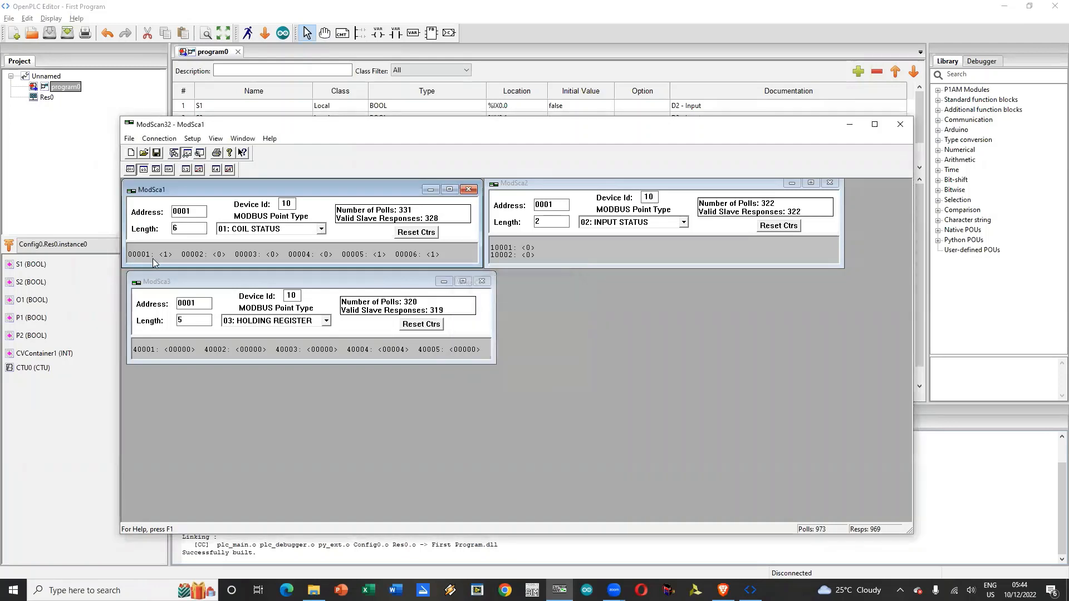
double_click(380, 255)
click(505, 341)
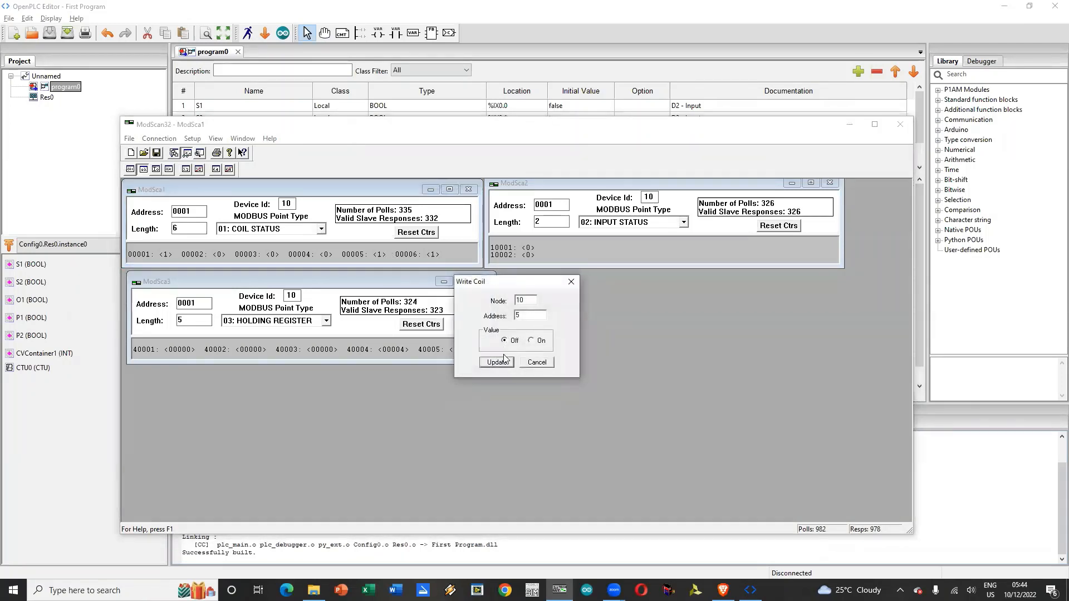
click(497, 363)
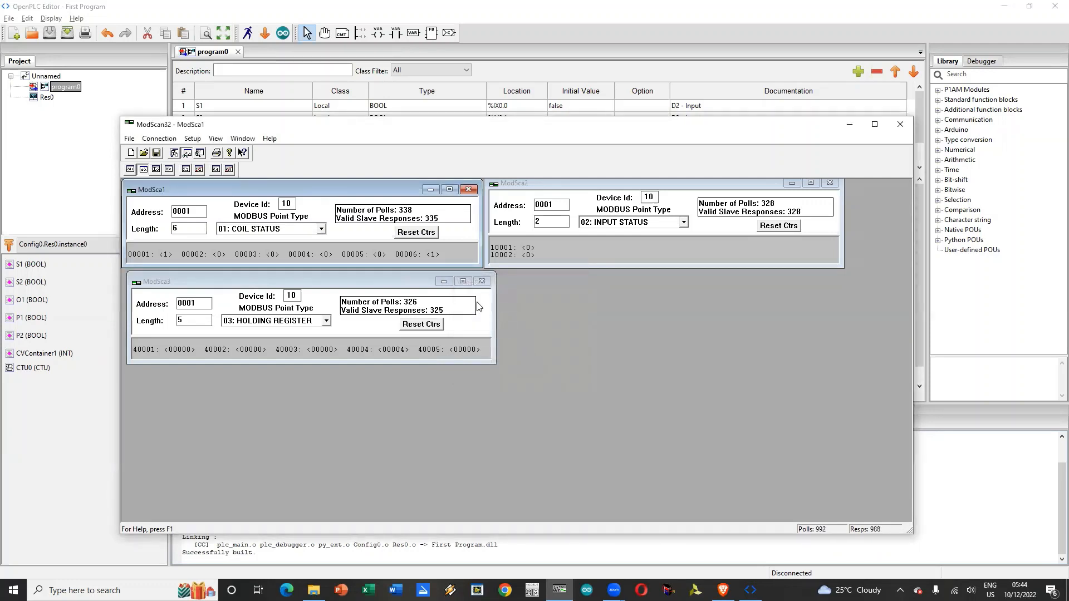
Step: Choose On for coil 00005 in the coil write dialog and switch to OpenPLC Editor
double_click(380, 255)
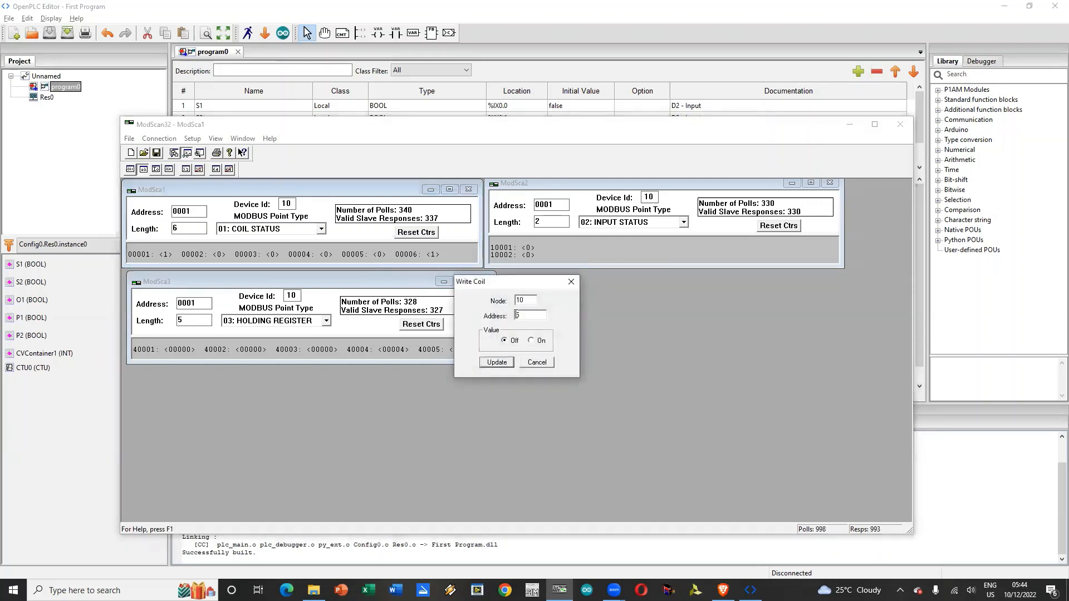
click(539, 341)
click(658, 4)
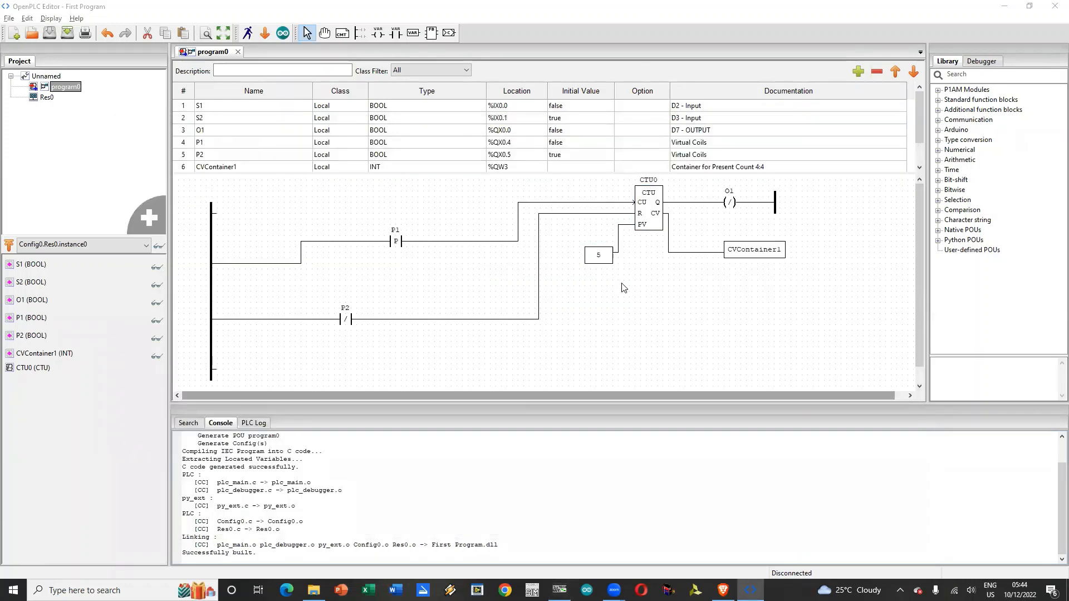
Step: Switch to ModScan32 and write coil 00005 On and back to Off
key(alt+Tab)
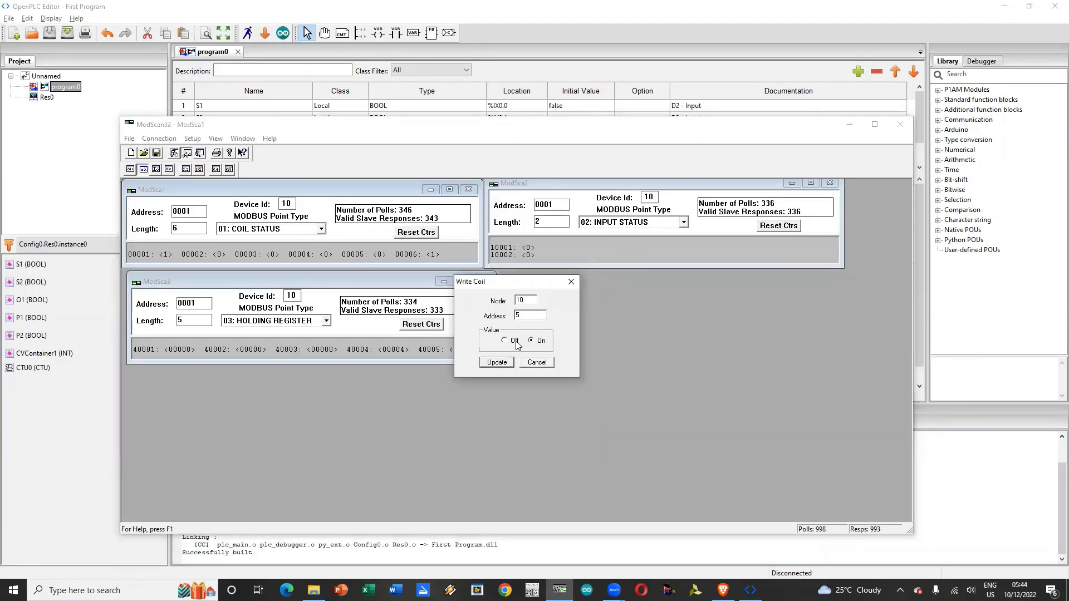
click(496, 363)
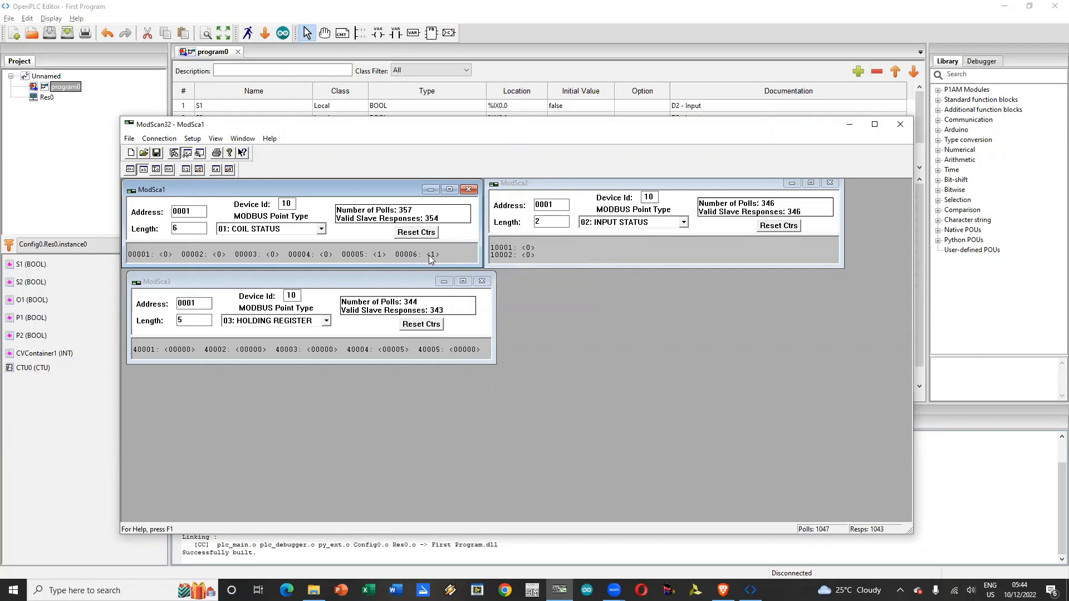
double_click(382, 255)
click(505, 341)
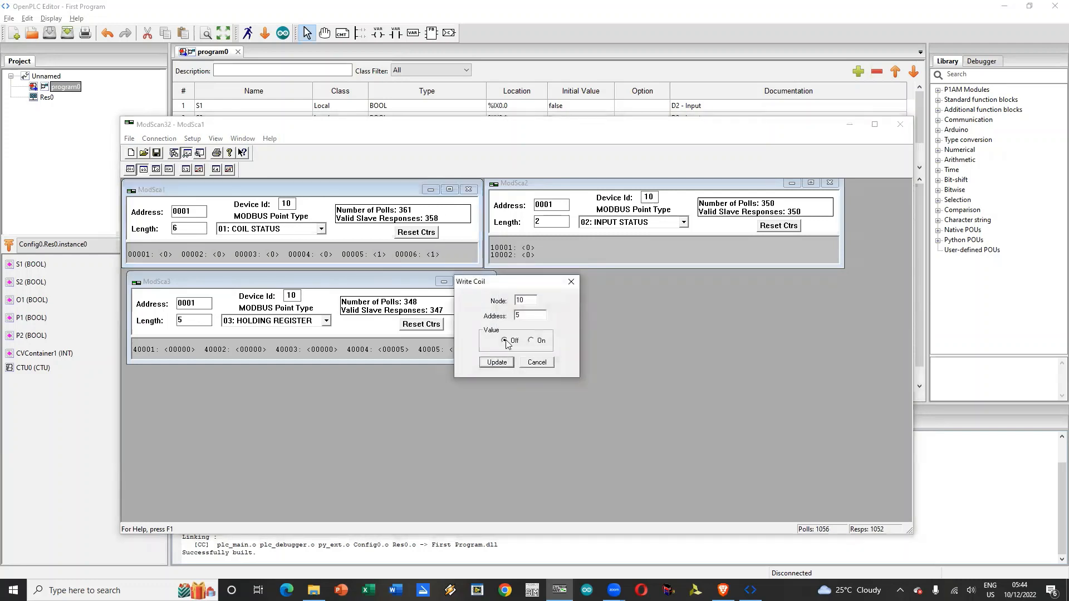
click(497, 363)
Step: Write coil 00006 Off and back to On from the ModSca1 scan
double_click(437, 255)
click(511, 341)
click(497, 361)
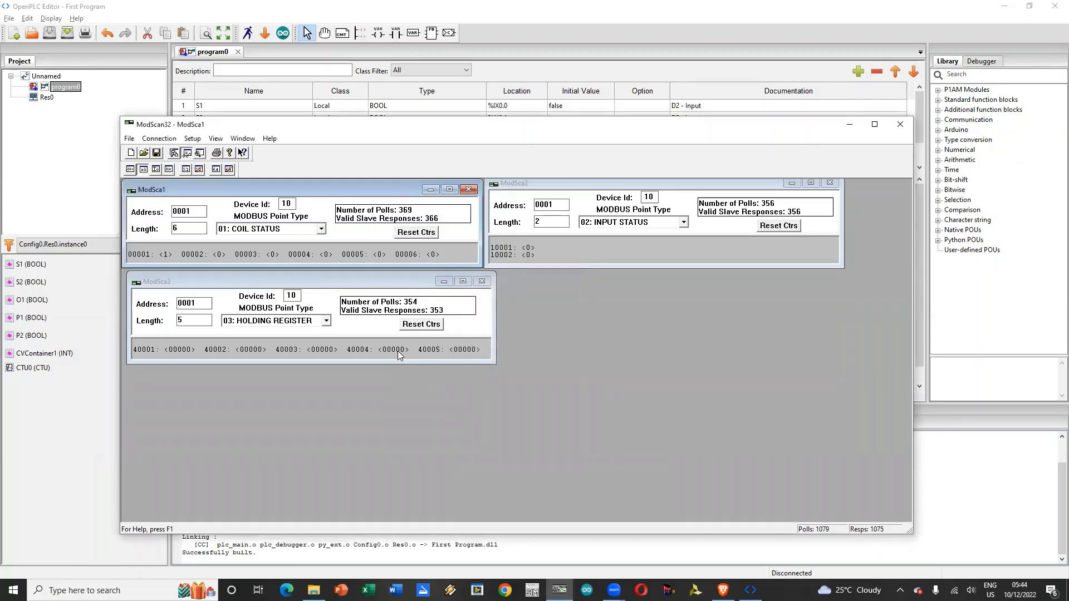
double_click(434, 255)
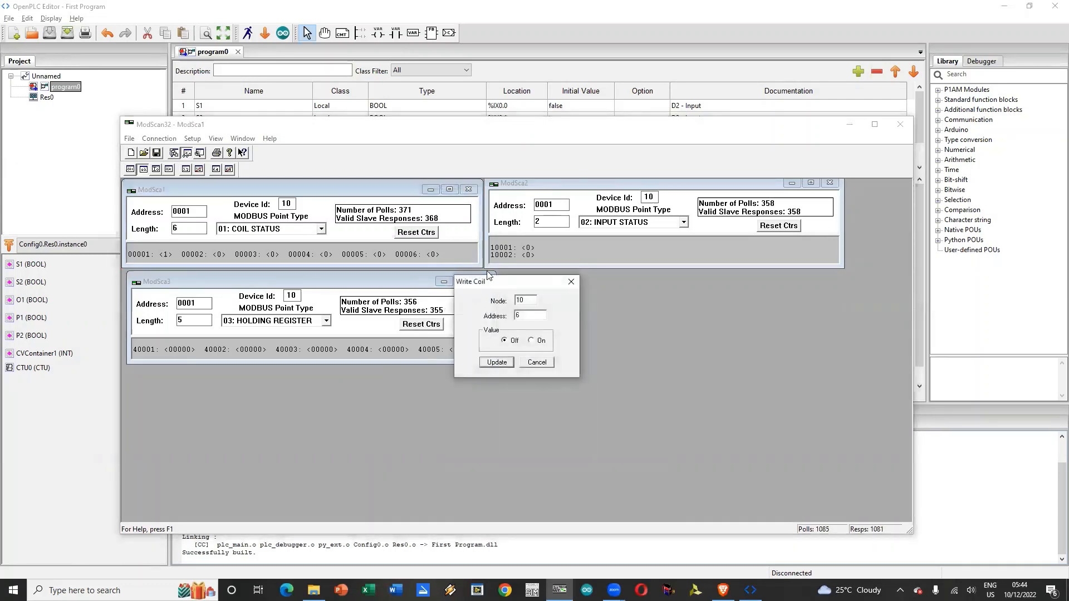
click(536, 340)
click(497, 363)
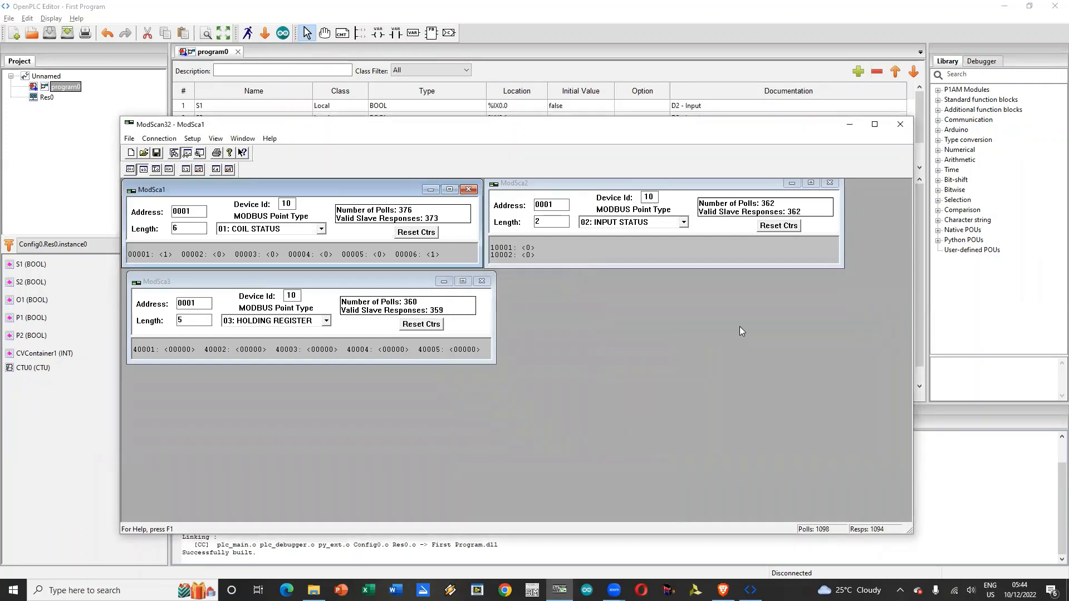
Step: Switch to OpenPLC Editor, undo the removal of the S2 and S1 contacts, and save the project
click(909, 122)
click(107, 38)
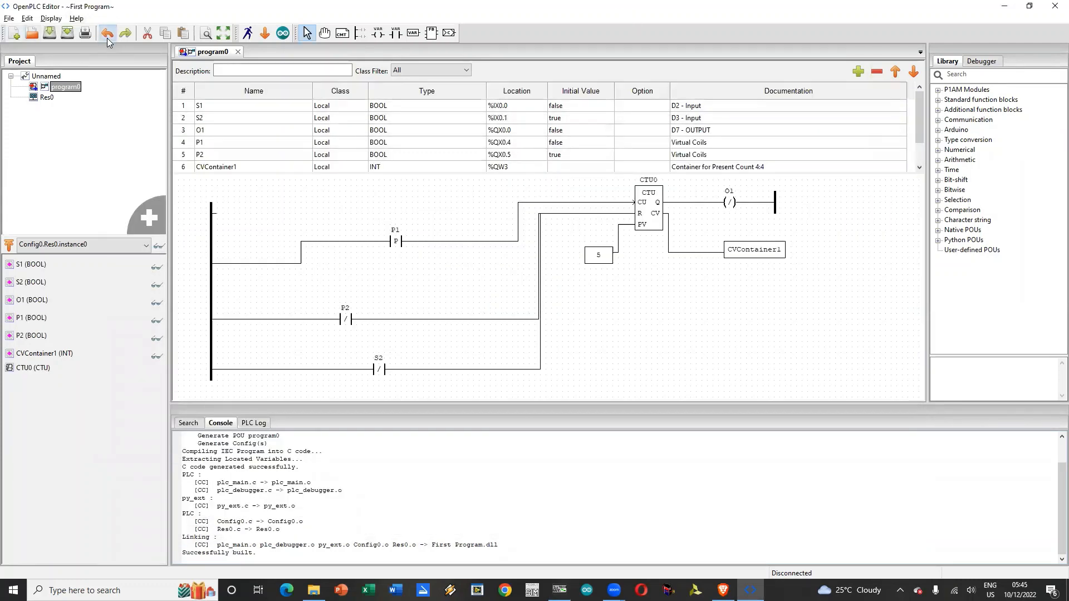
click(107, 38)
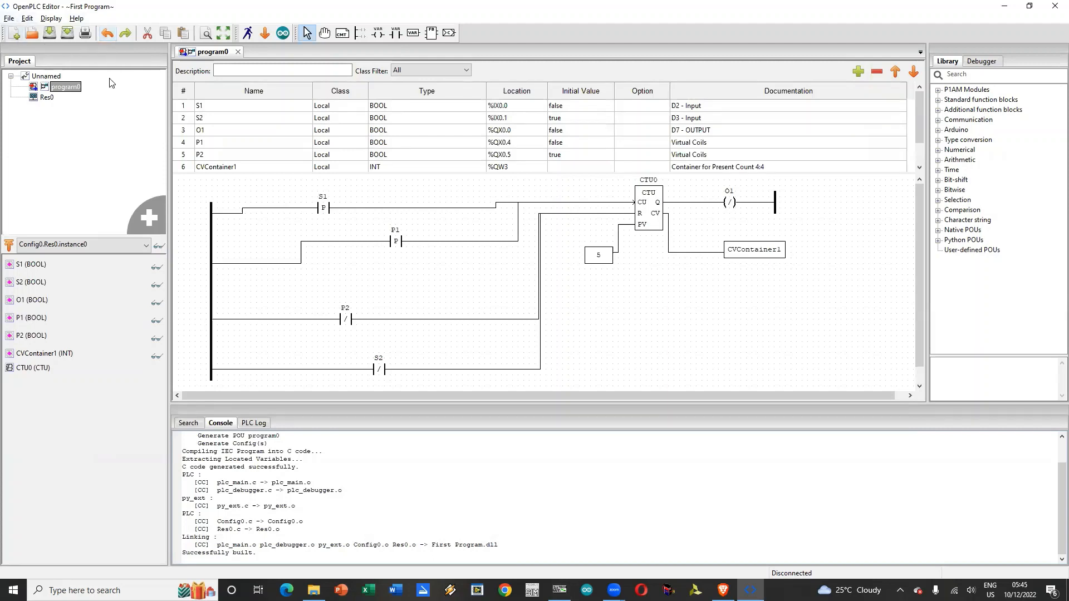
click(49, 34)
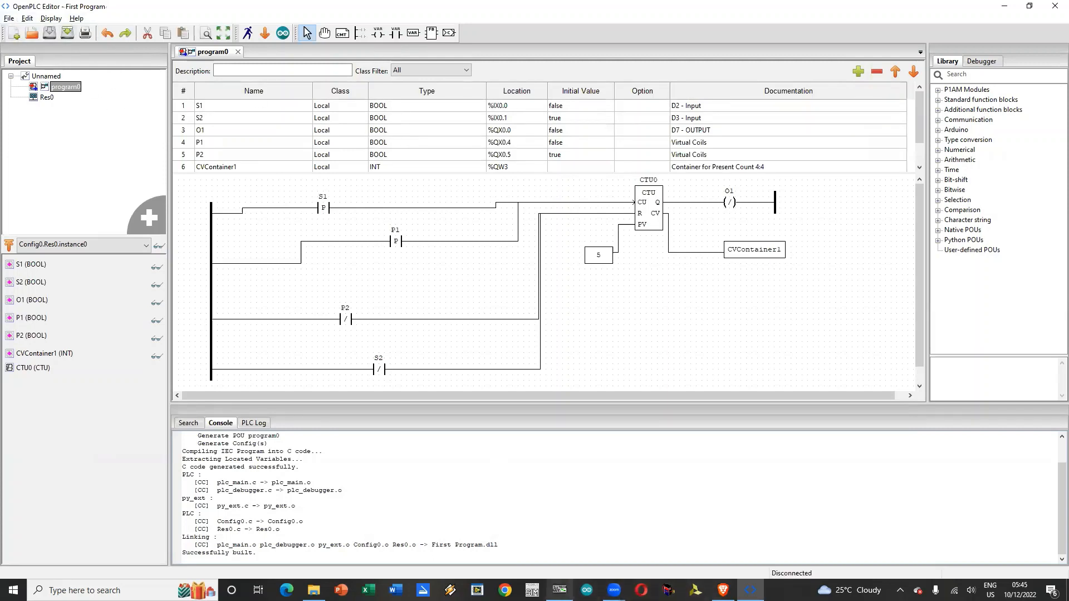
Step: Check the input status scan ModSca2 in ModScan32 and return to OpenPLC Editor
click(559, 590)
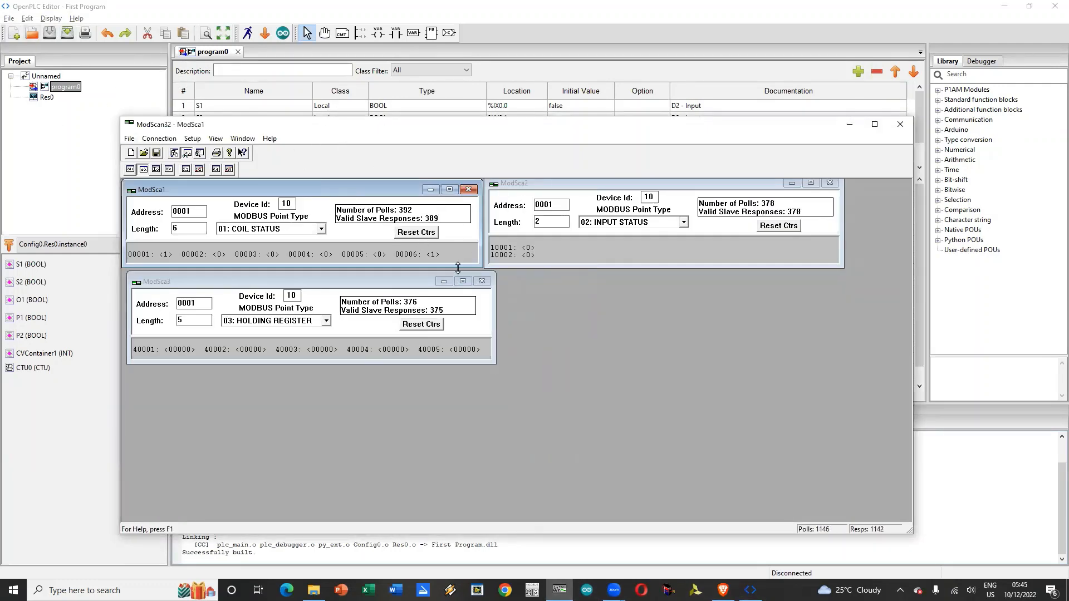
click(527, 258)
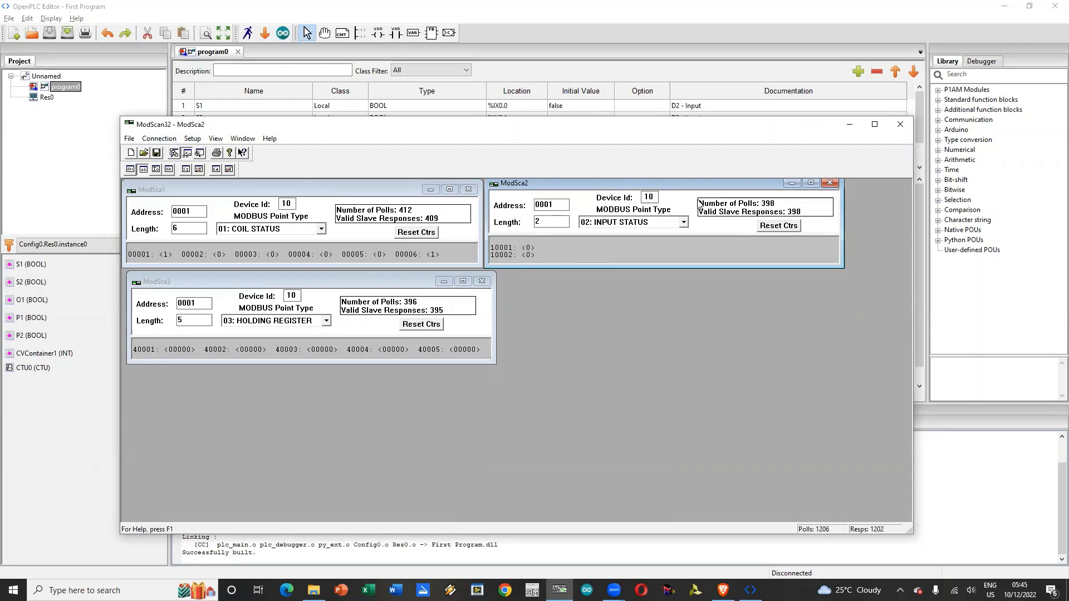
click(555, 59)
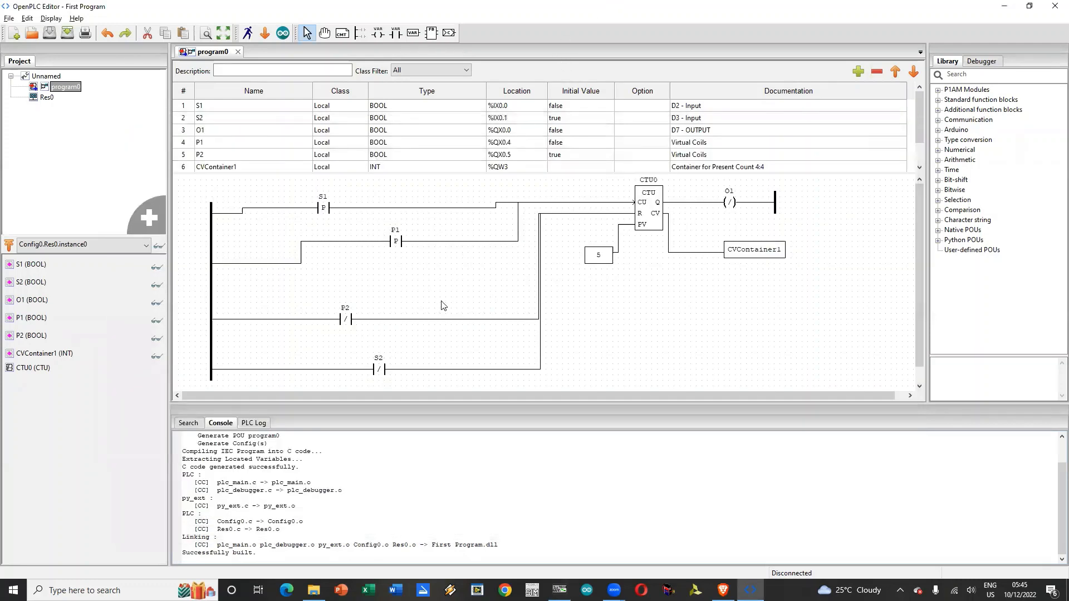
Step: Change the modifier of the S2 contact in the ladder diagram to Normal
click(377, 372)
double_click(377, 371)
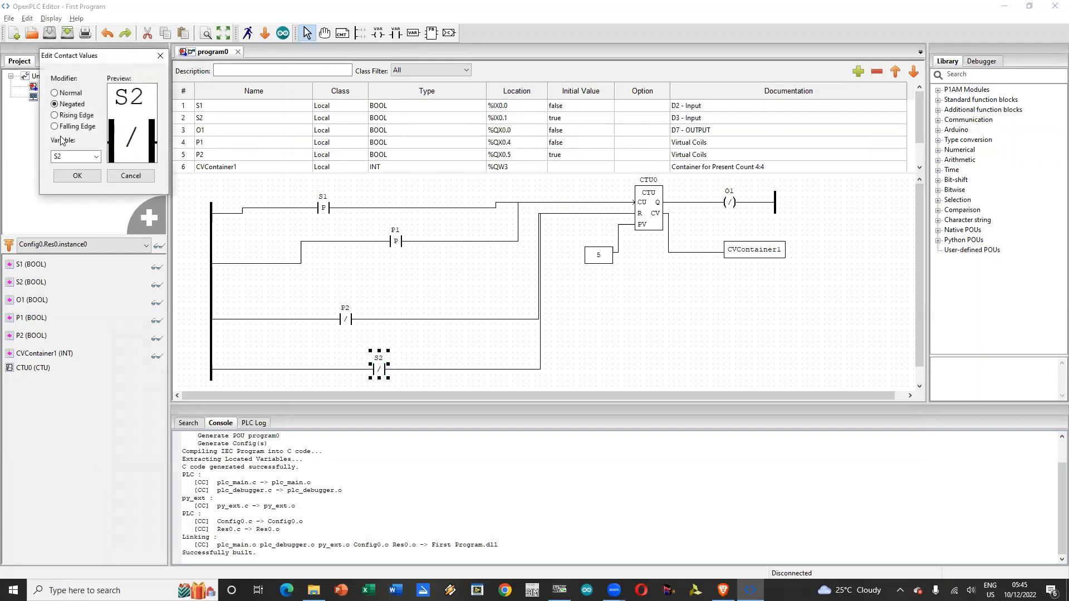
click(69, 93)
click(77, 176)
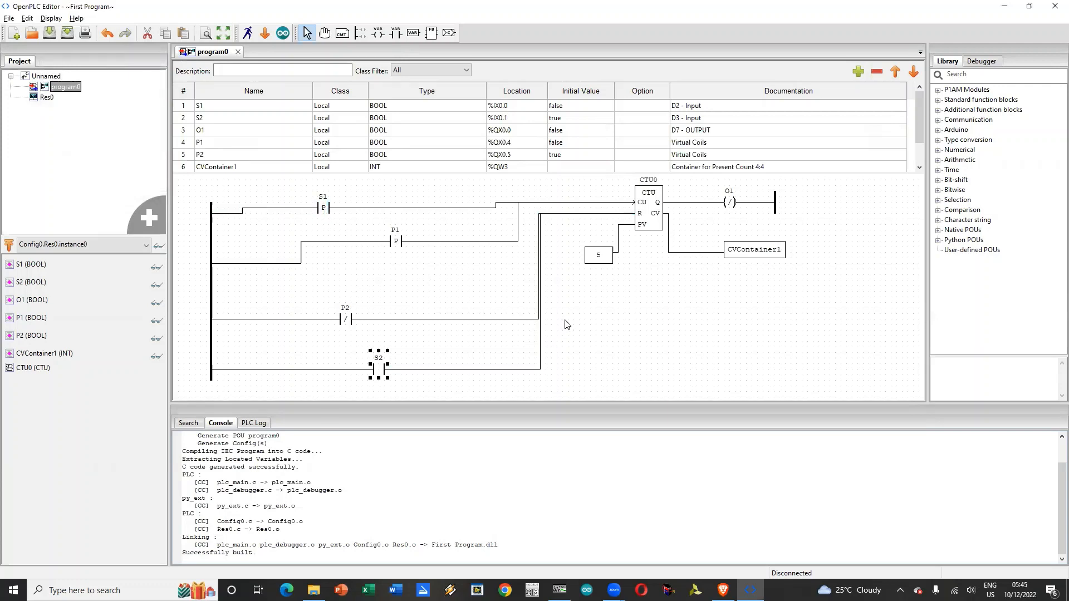
Step: Set the initial value of variable S2 to false and save the project
click(568, 120)
click(568, 119)
text(false)
key(Return)
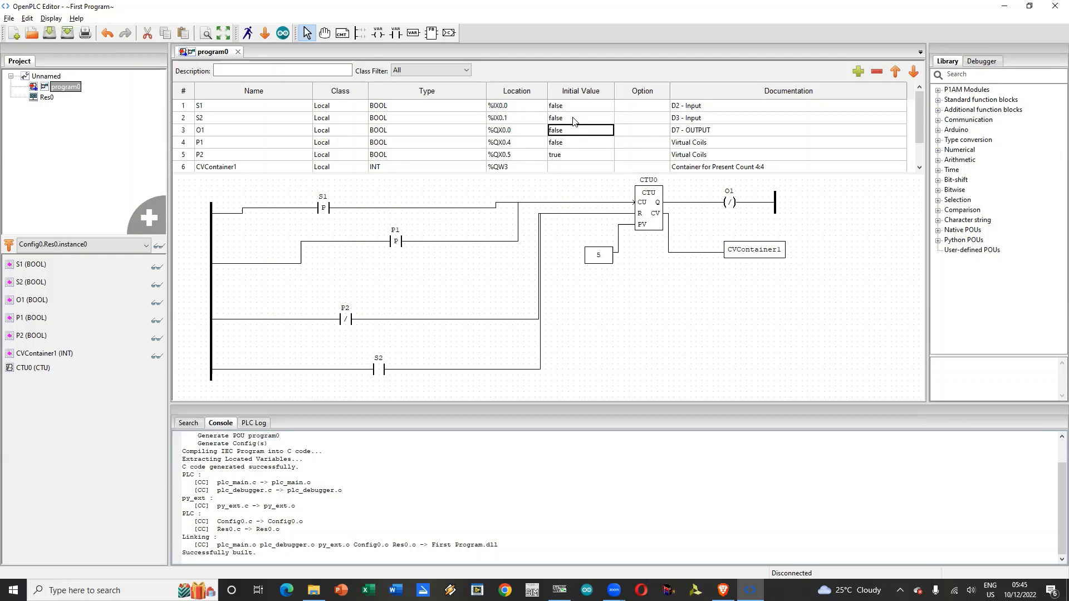
click(49, 33)
click(573, 105)
key(Delete)
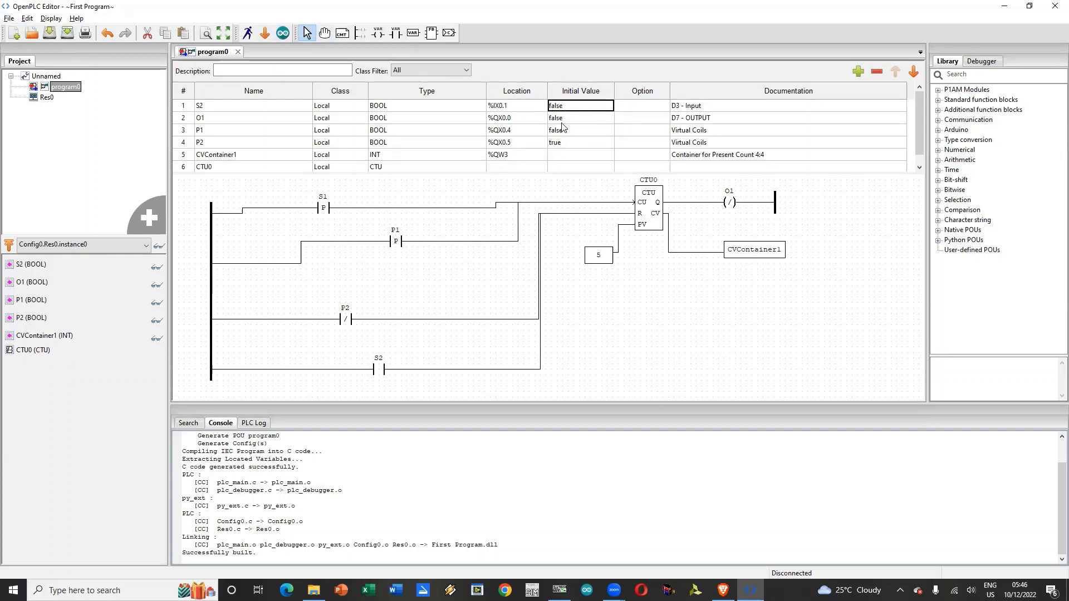
click(107, 32)
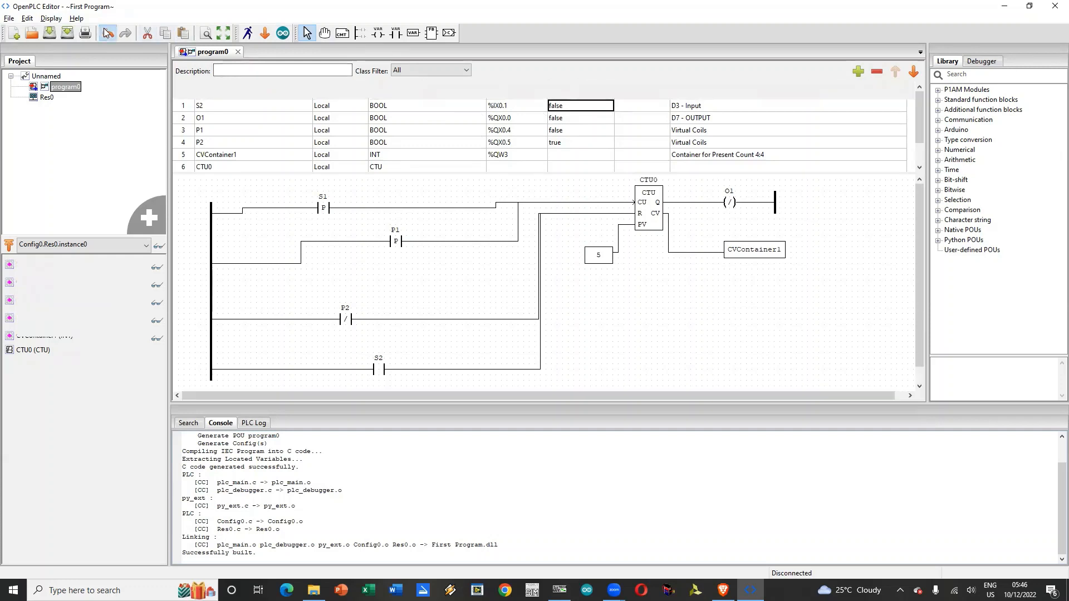
Step: Clear the initial values of variables S1 and S2 and save the project
click(585, 105)
click(585, 107)
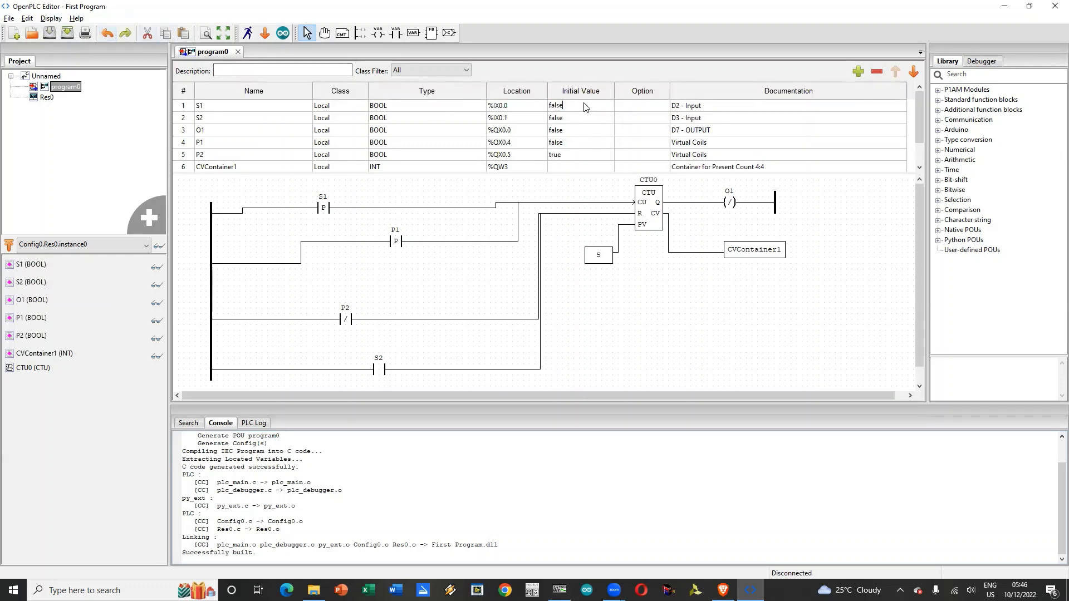
key(BackSpace)
key(BackSpace)
key(BackSpace)
key(BackSpace)
key(BackSpace)
click(582, 117)
click(582, 117)
key(BackSpace)
click(601, 143)
click(641, 120)
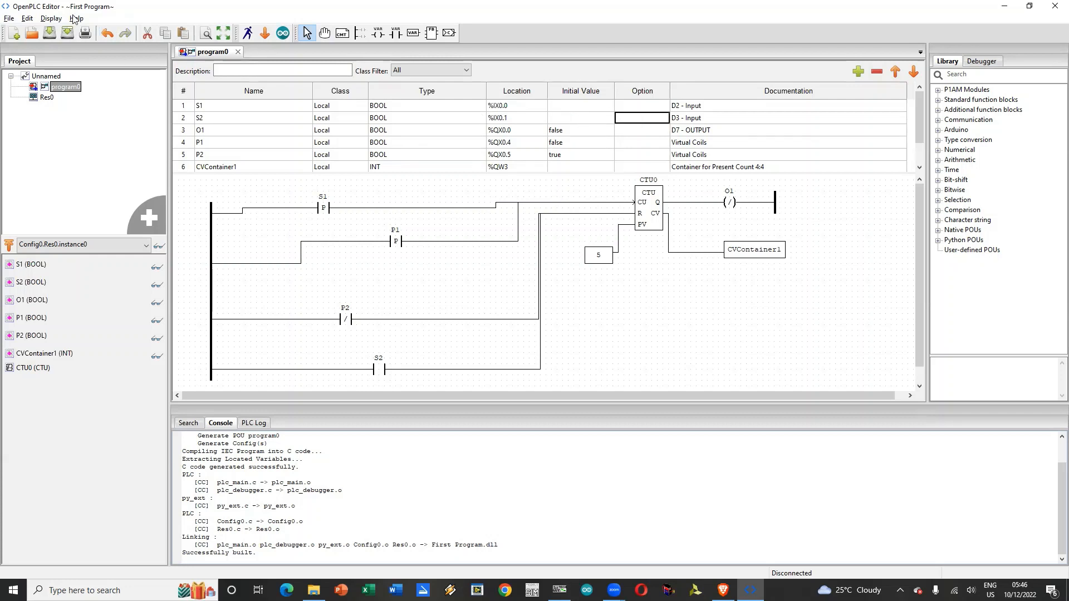
click(69, 33)
Step: Switch to ModScan32 and disconnect it from the device
click(559, 590)
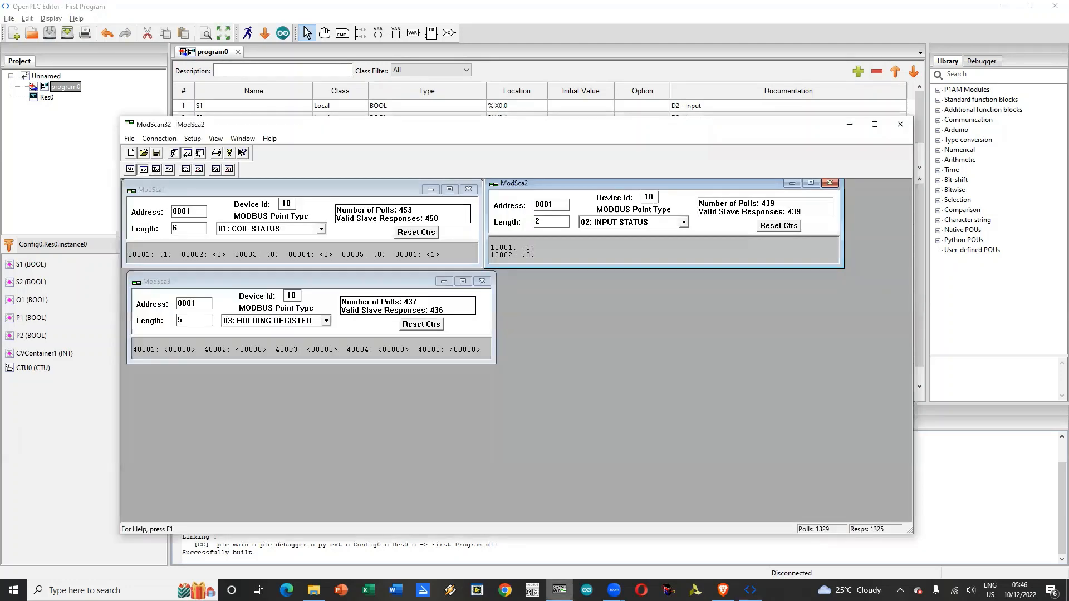
click(160, 138)
click(167, 165)
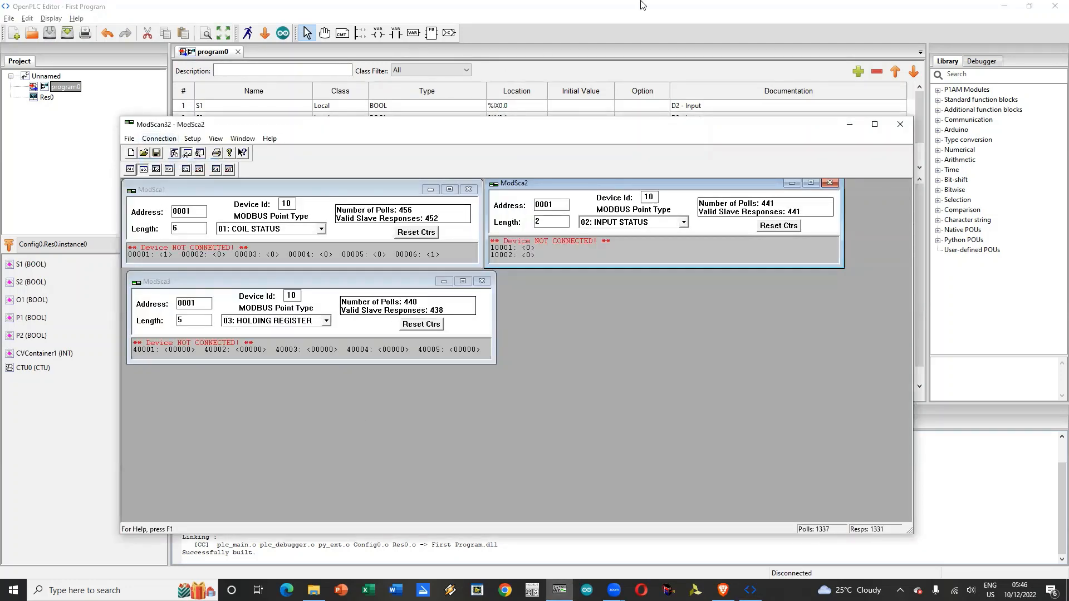
Step: Upload the program from OpenPLC Editor to the Arduino Nano on COM5 with the existing Modbus RTU settings and close the upload dialog
click(643, 5)
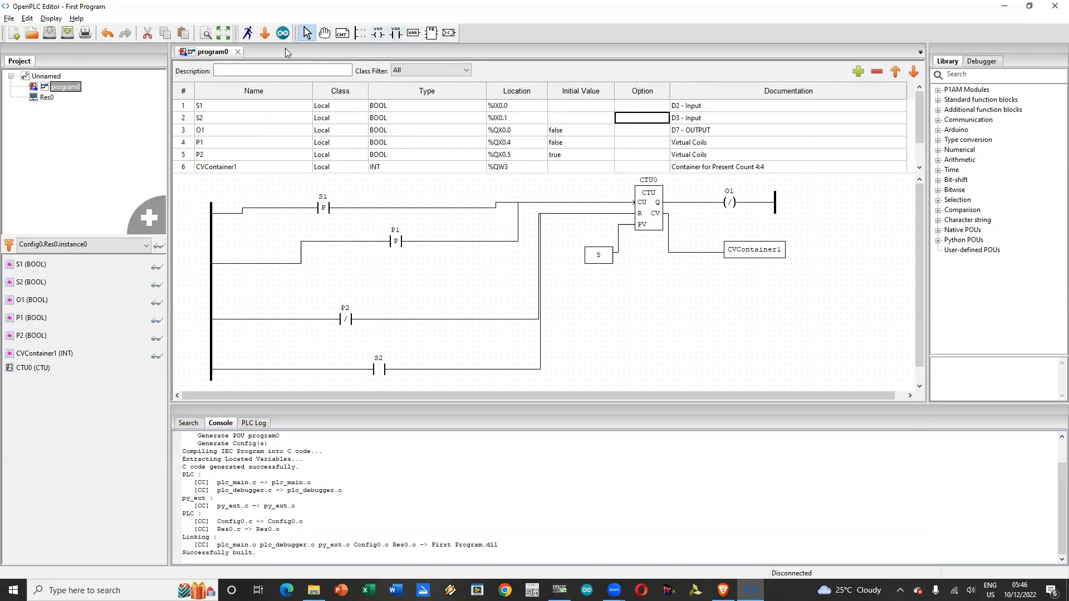
click(284, 33)
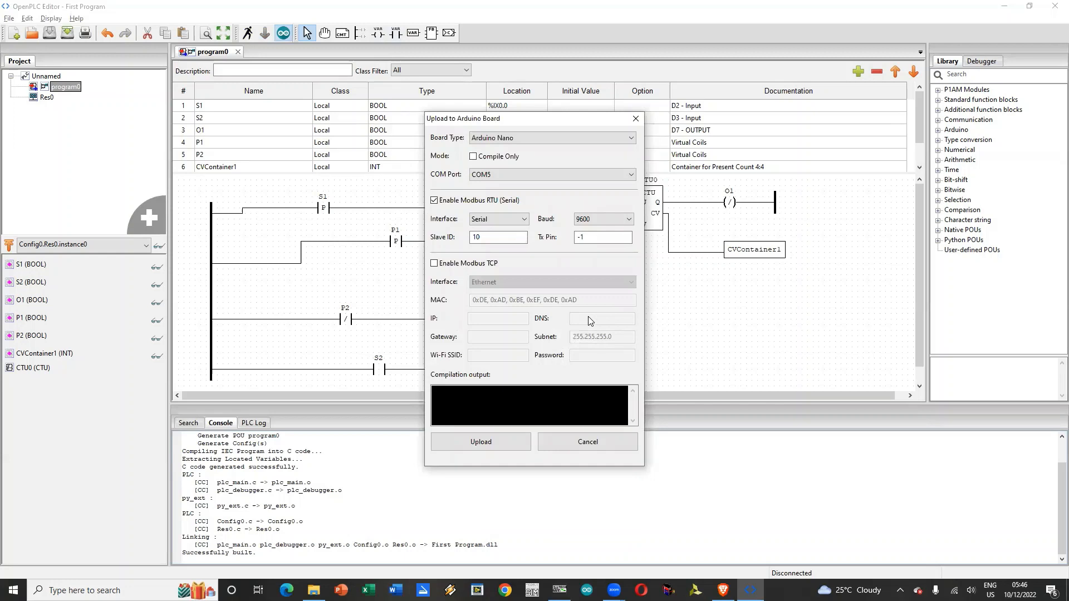
click(497, 449)
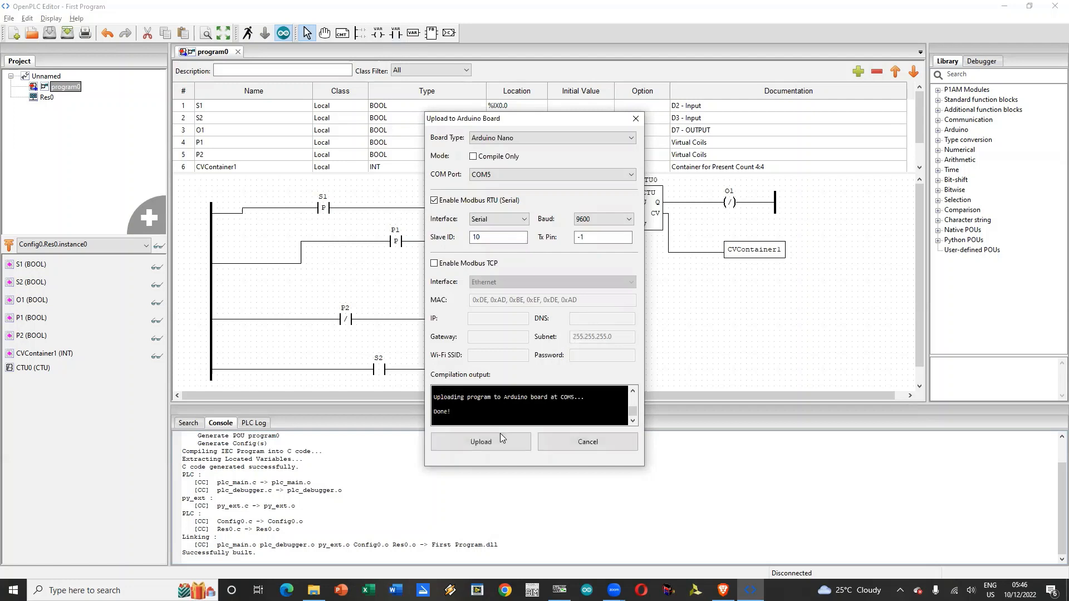
click(576, 442)
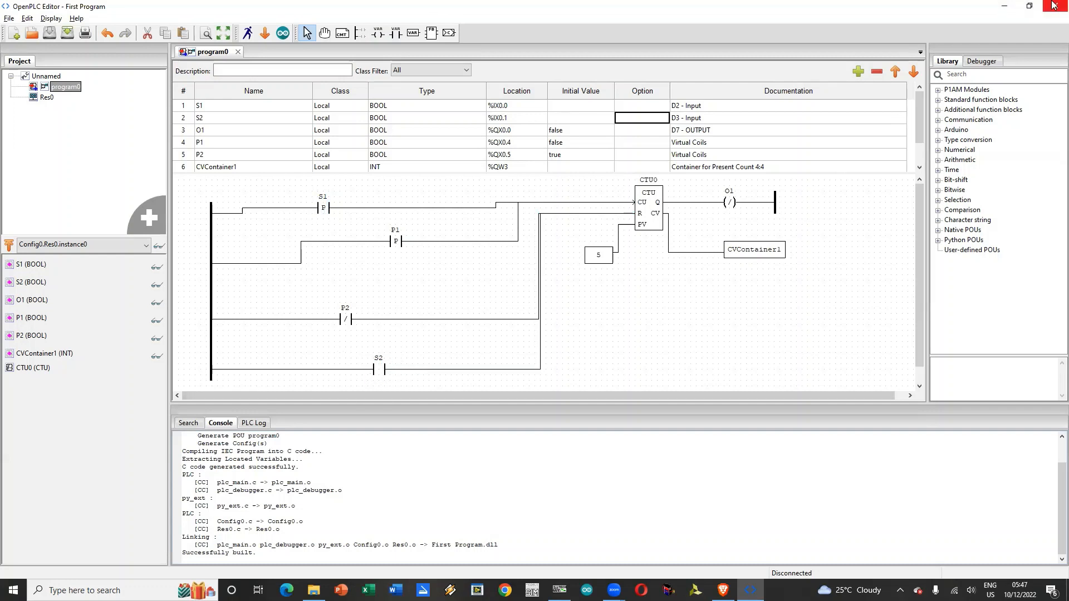
Step: Minimize OpenPLC Editor and reconnect ModScan32 through the direct connection to COM5 at 9600 baud
click(1002, 7)
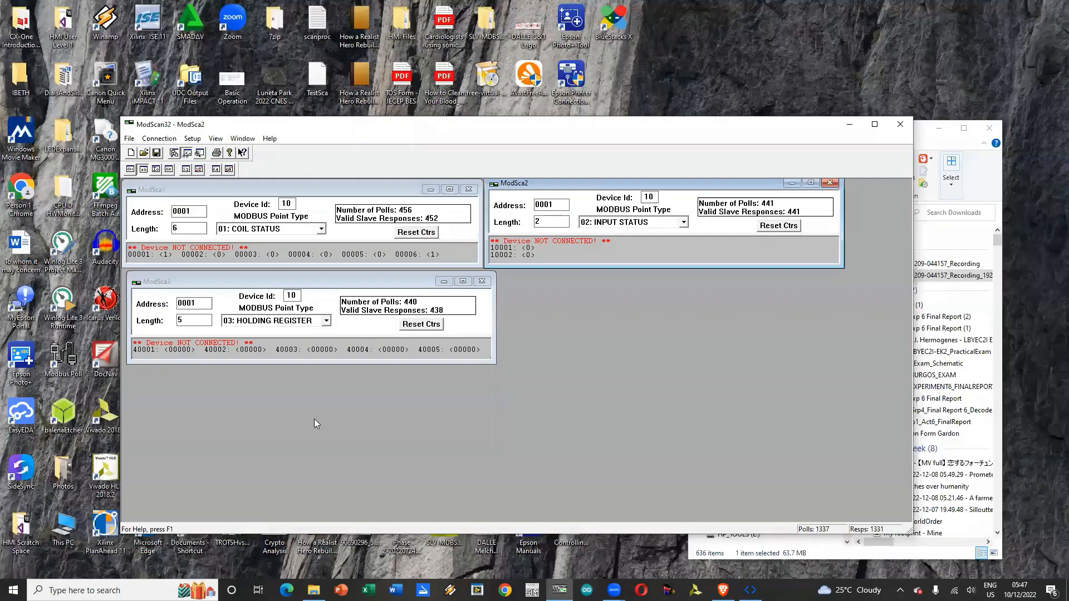
click(158, 139)
click(166, 152)
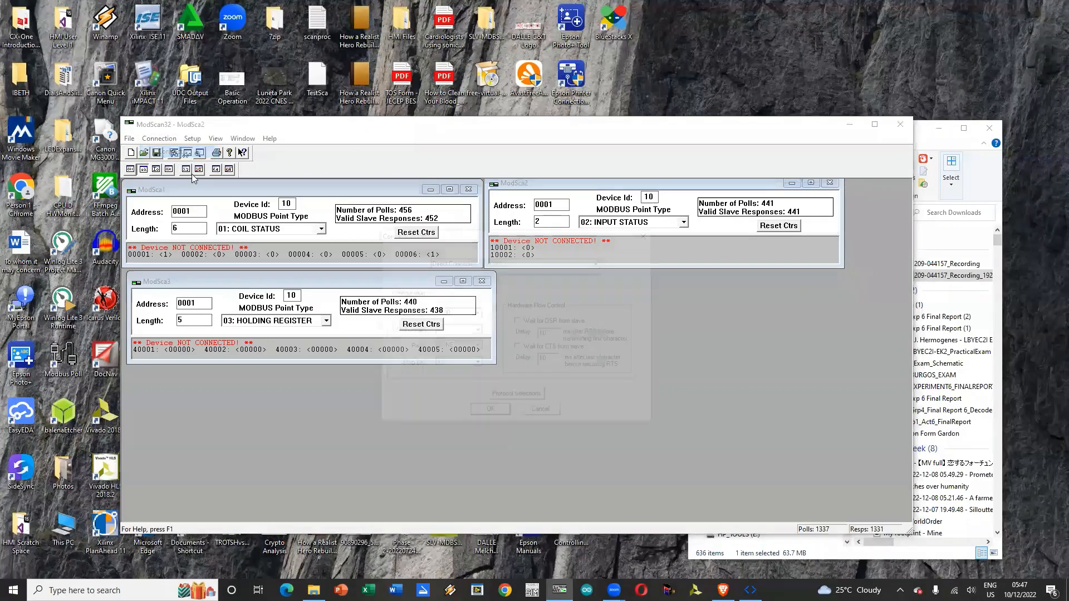
click(489, 413)
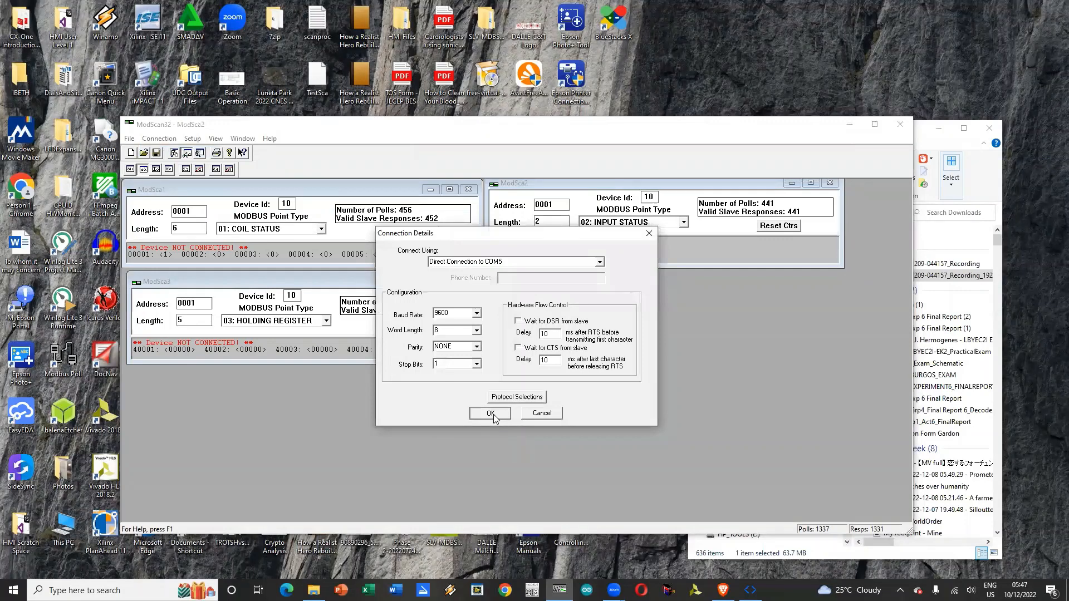
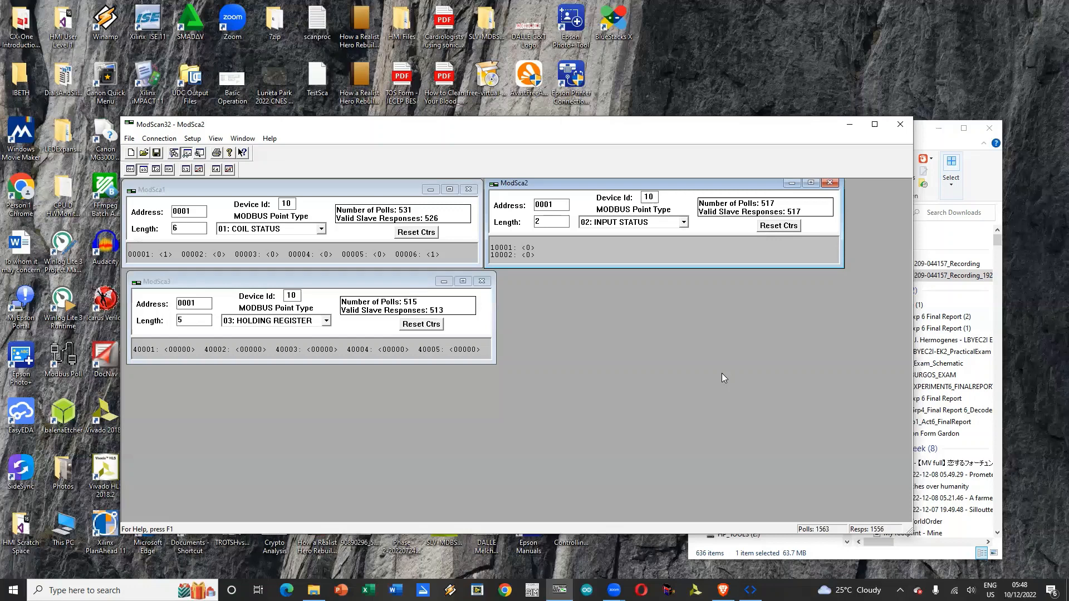
Step: Minimize the file window behind ModScan32 and disconnect ModScan32 from the device
click(939, 129)
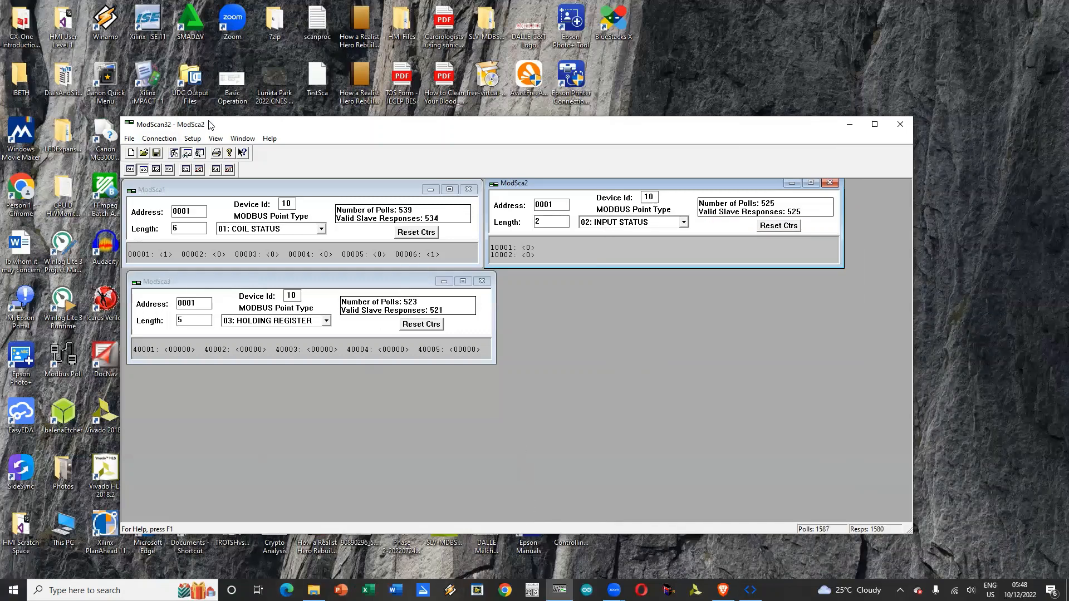
click(160, 139)
click(165, 164)
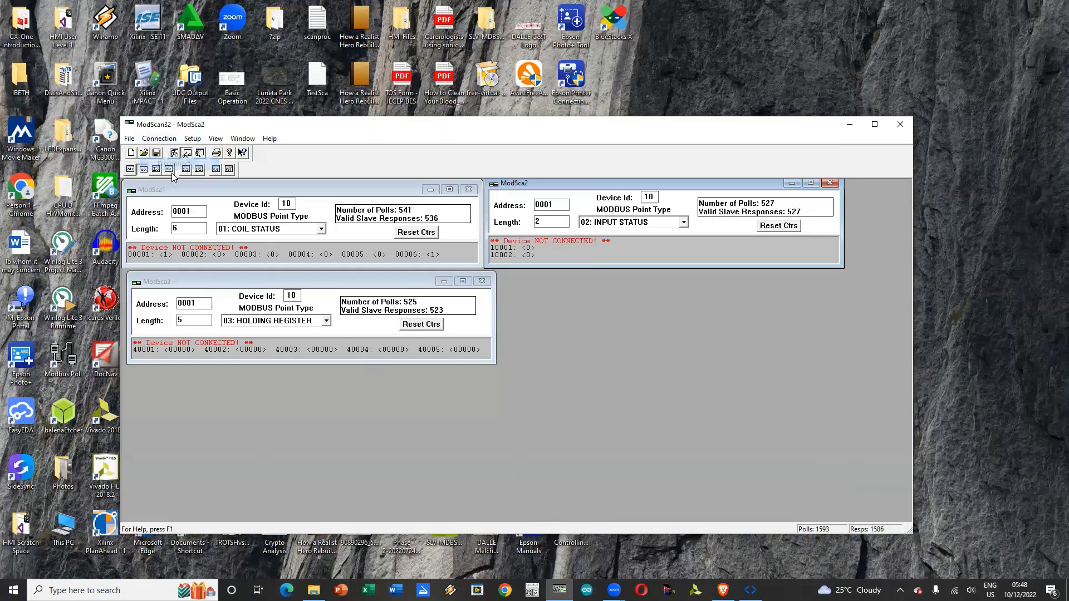
click(13, 590)
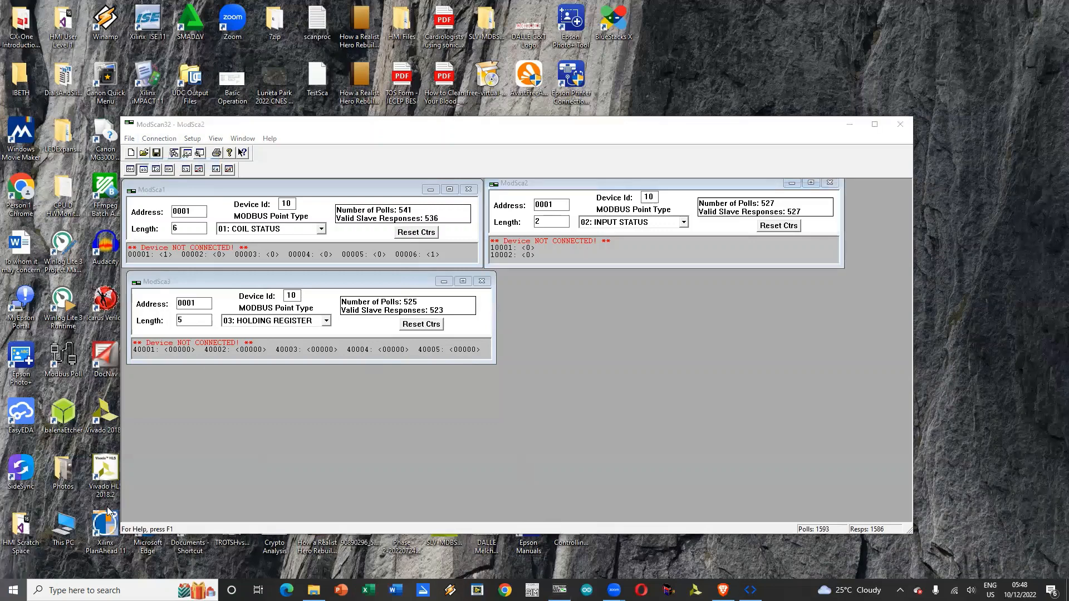
scroll(117, 508, down, 10)
scroll(118, 510, down, 15)
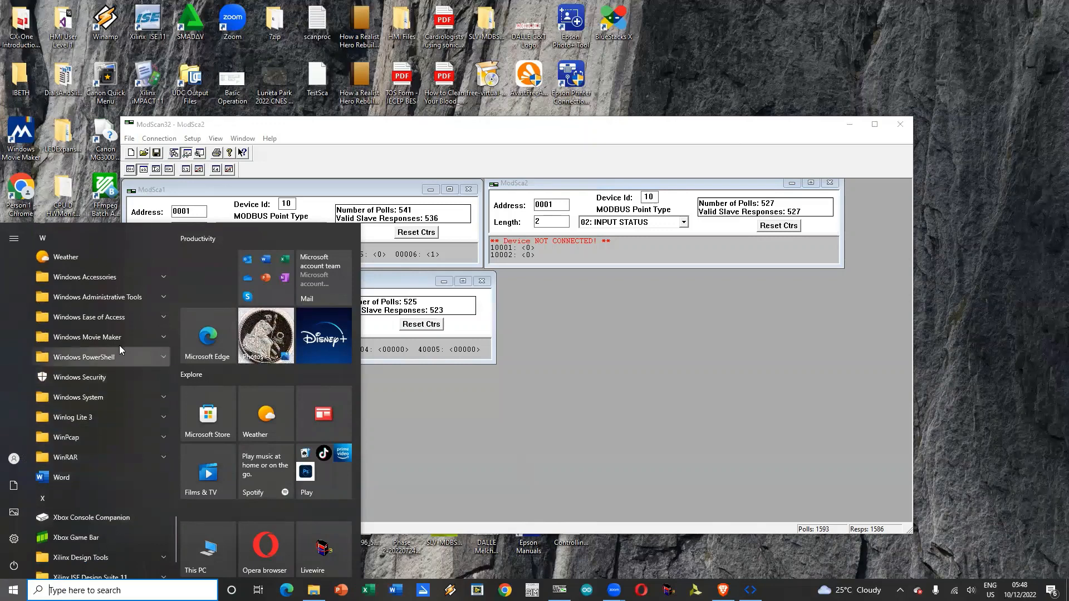
click(105, 424)
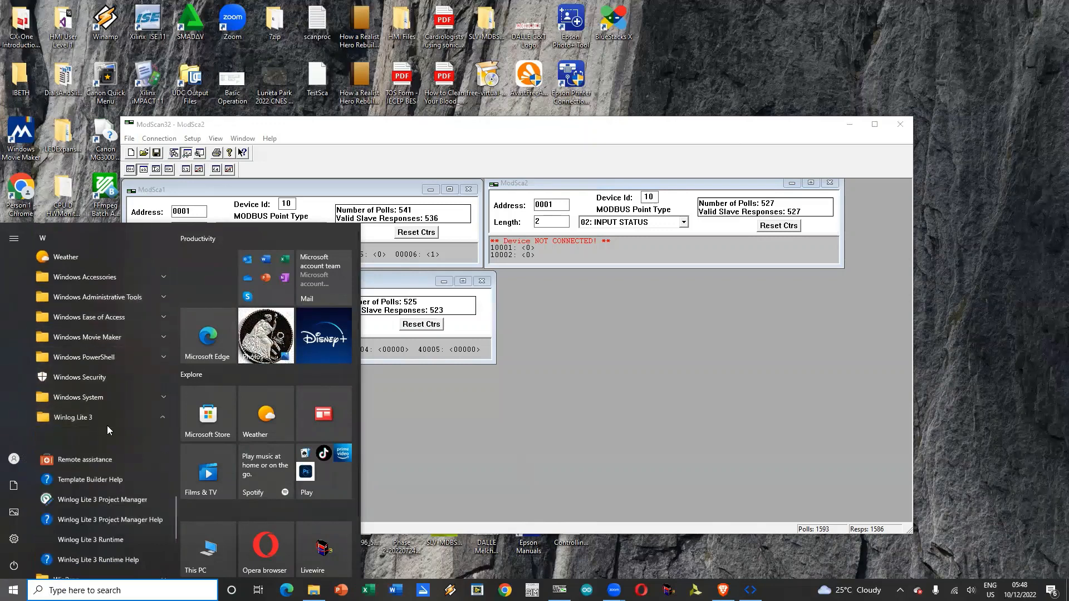
scroll(101, 511, down, 3)
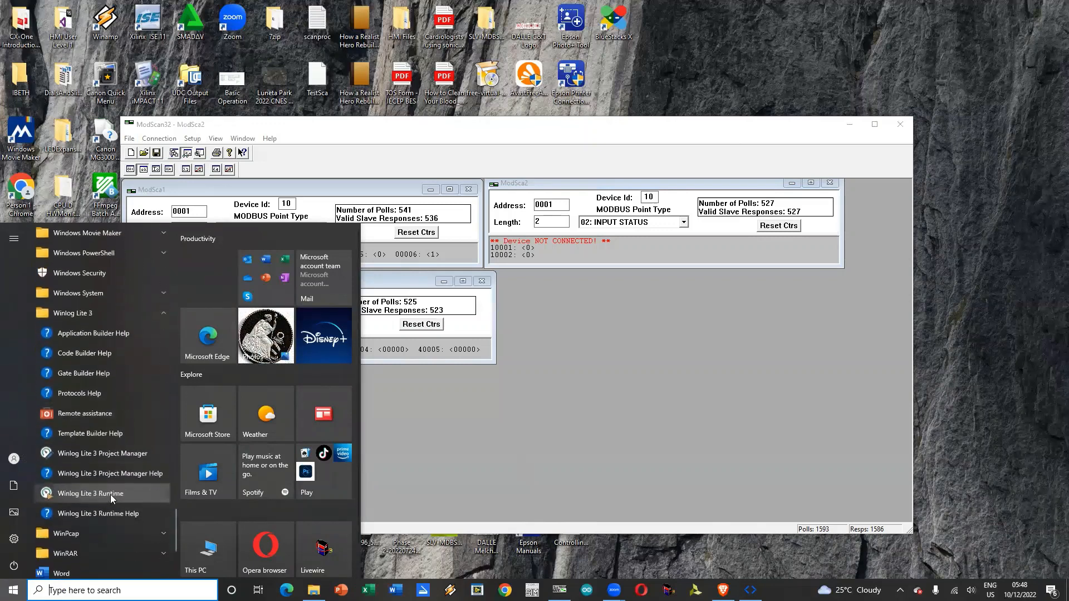
click(118, 493)
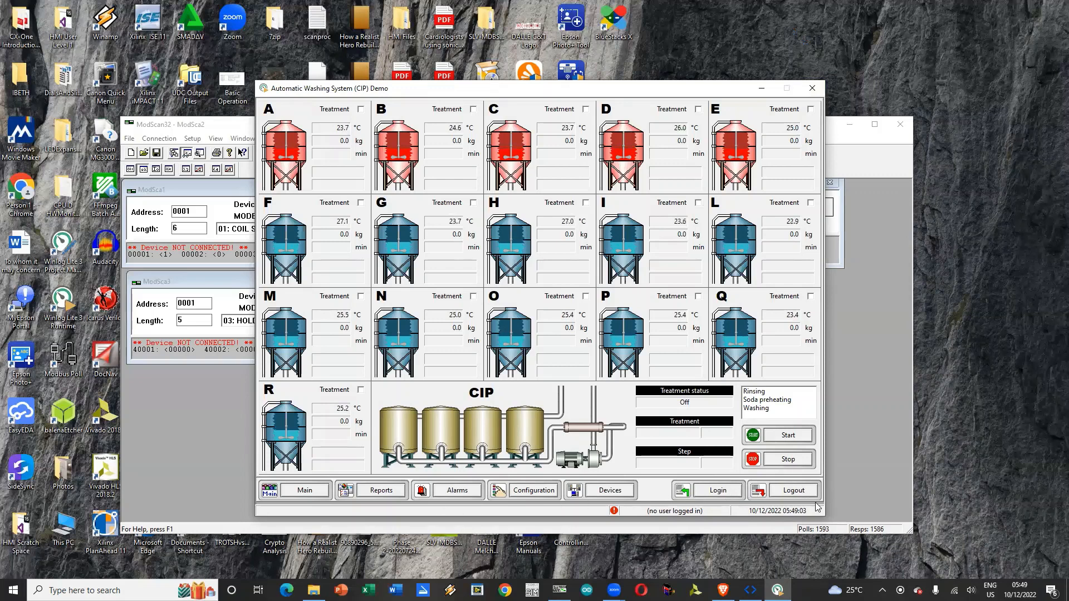
click(791, 489)
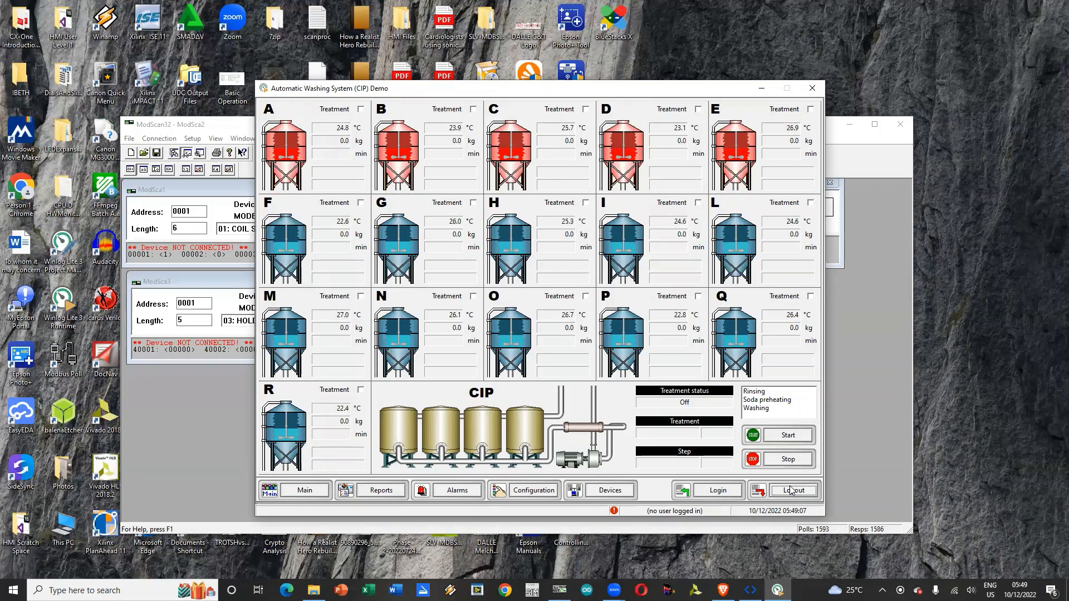
click(300, 490)
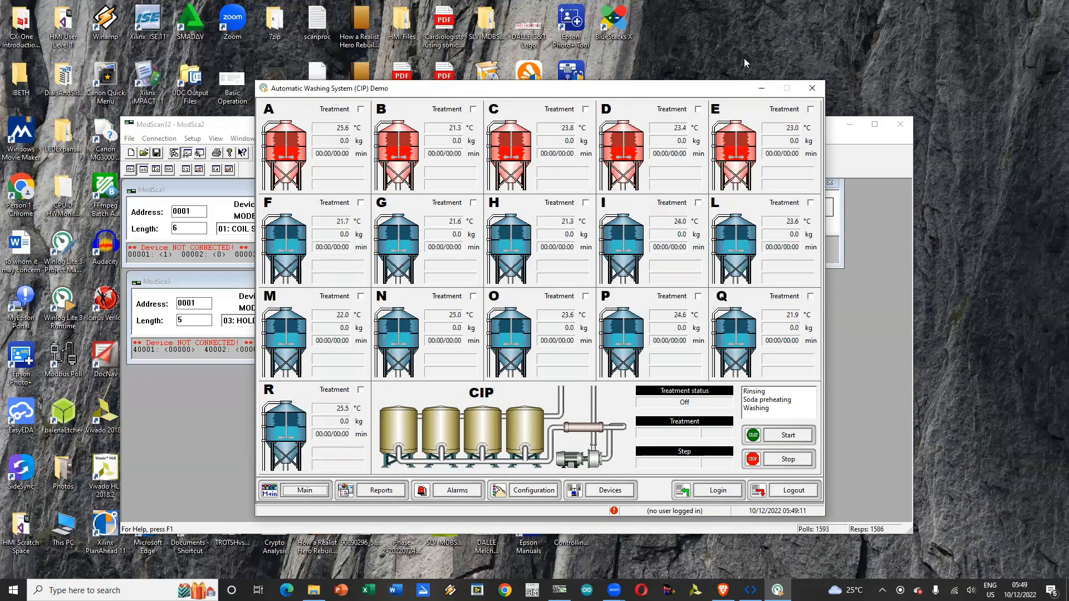
click(811, 92)
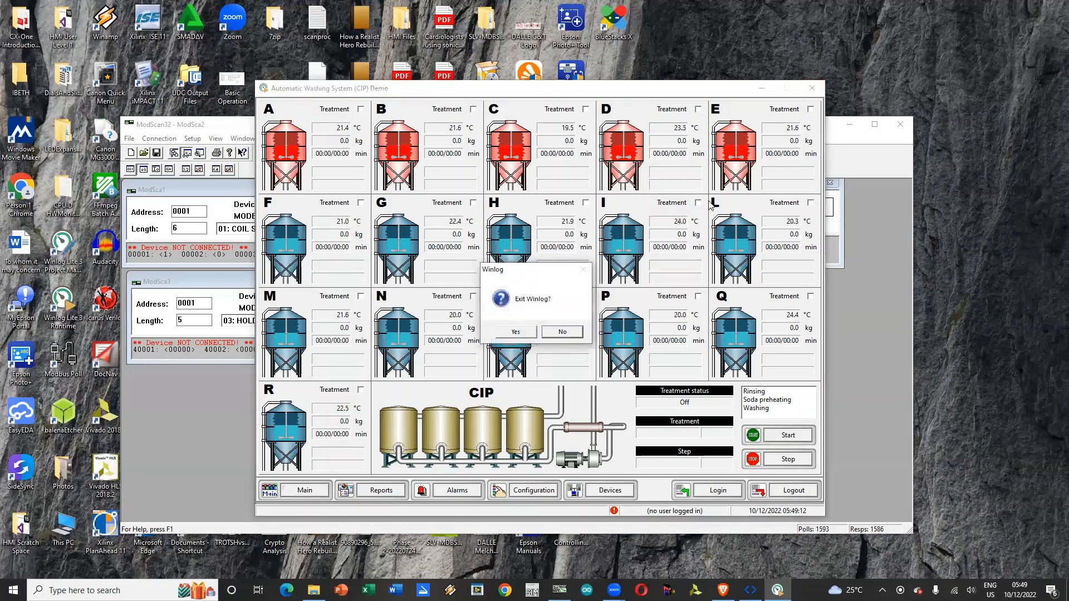
click(516, 332)
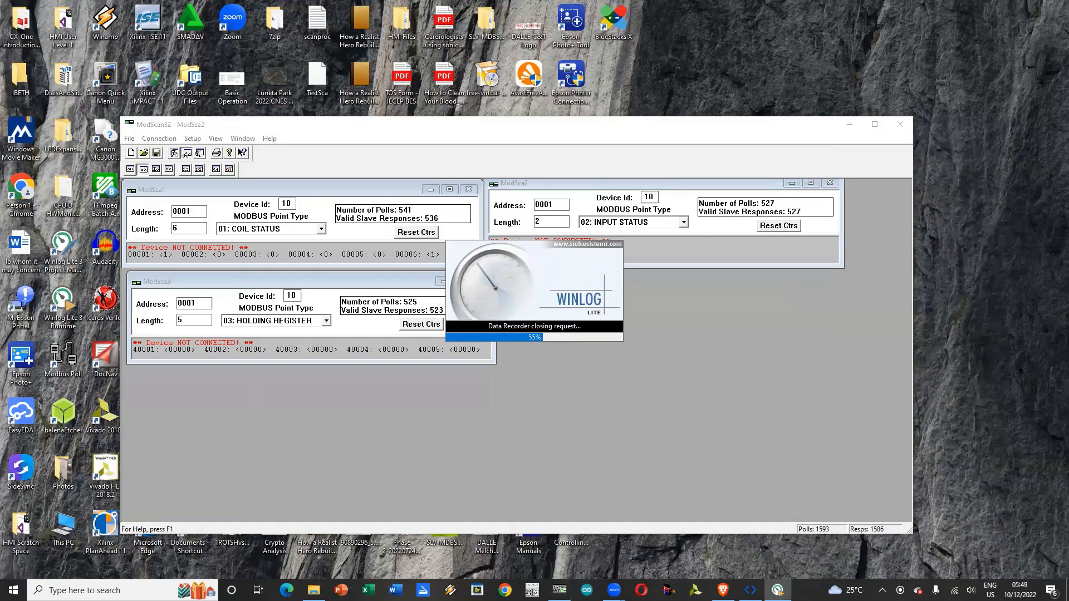
Step: Launch Winlog Lite 3 Project Manager
click(13, 590)
scroll(82, 398, down, 15)
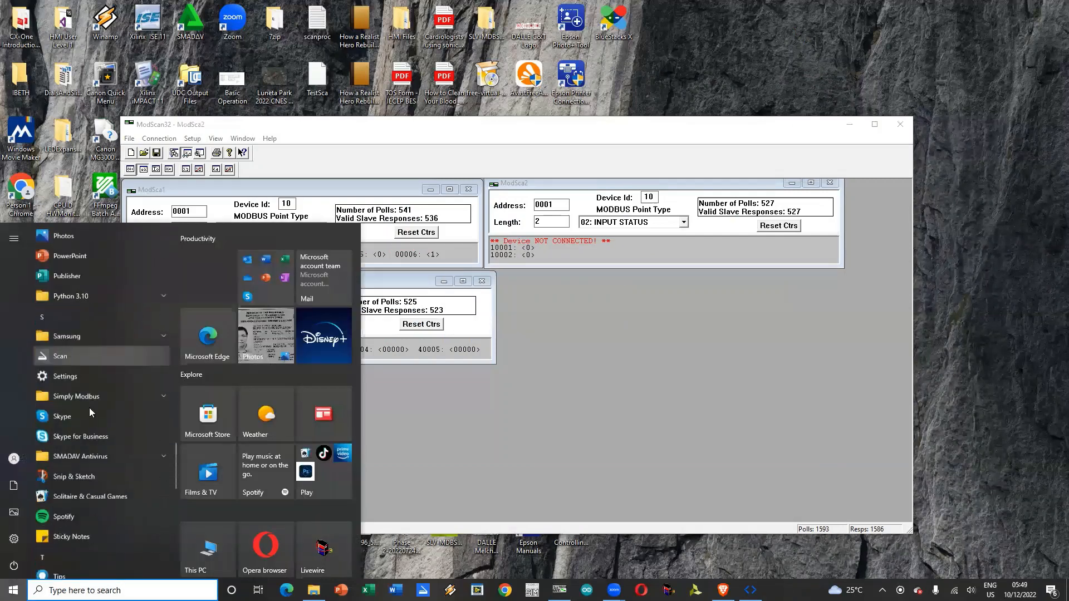
scroll(89, 408, down, 10)
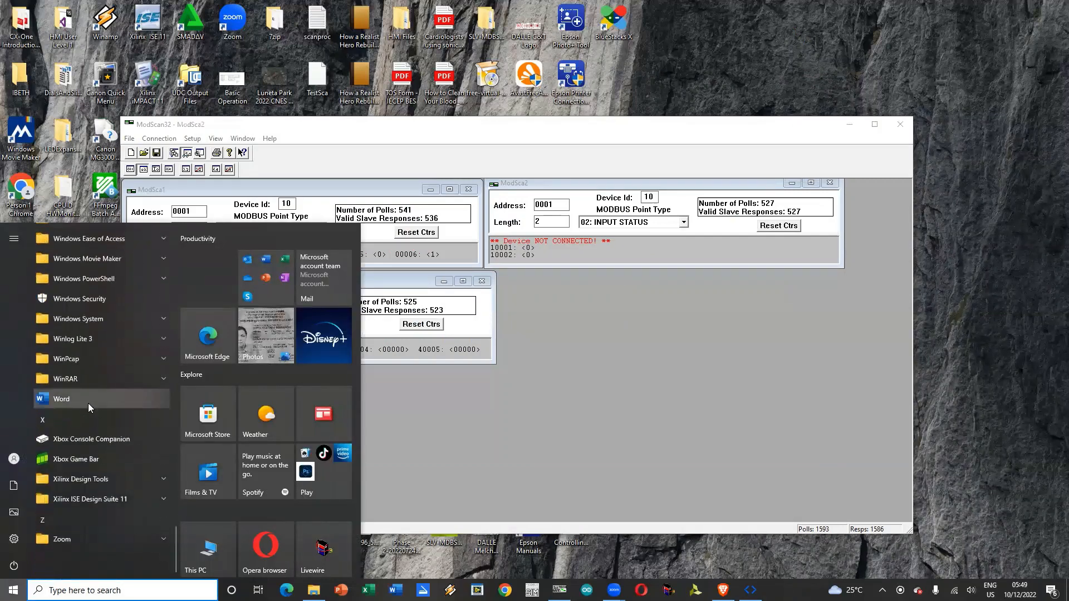
click(98, 342)
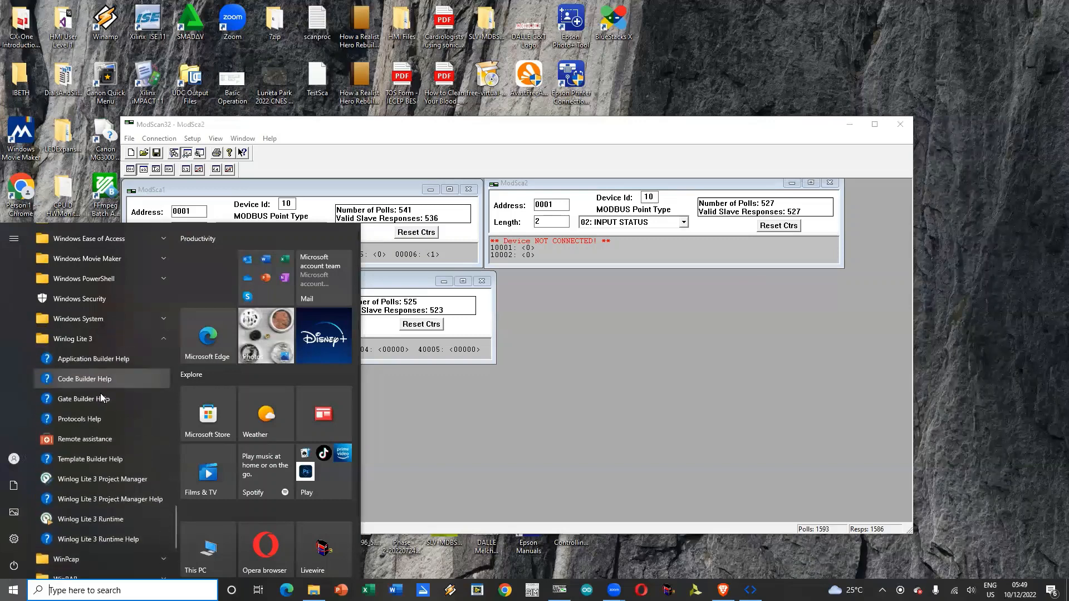
scroll(102, 451, down, 4)
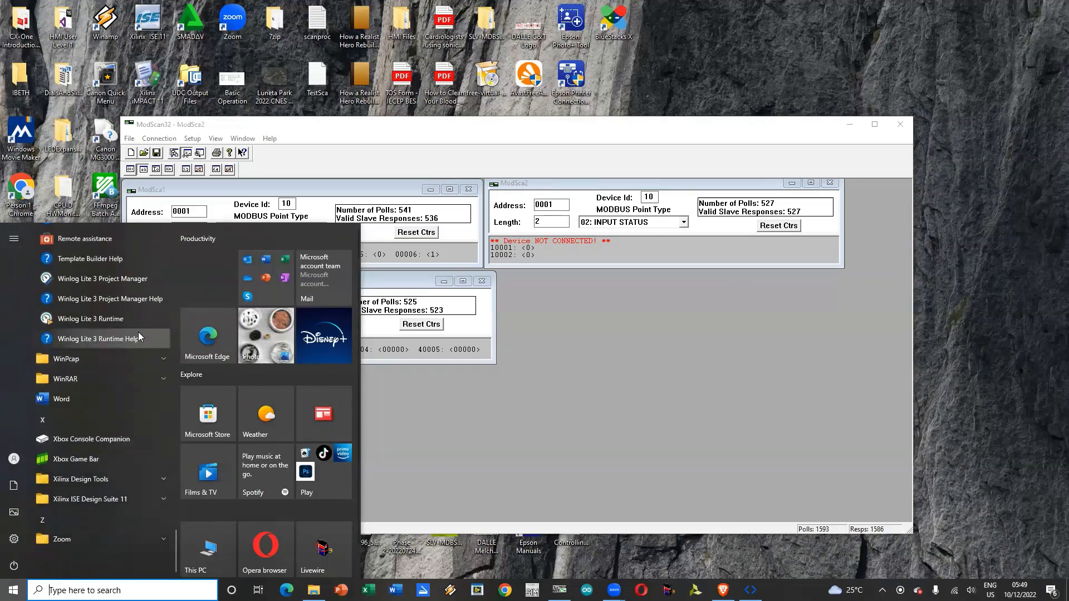
click(143, 282)
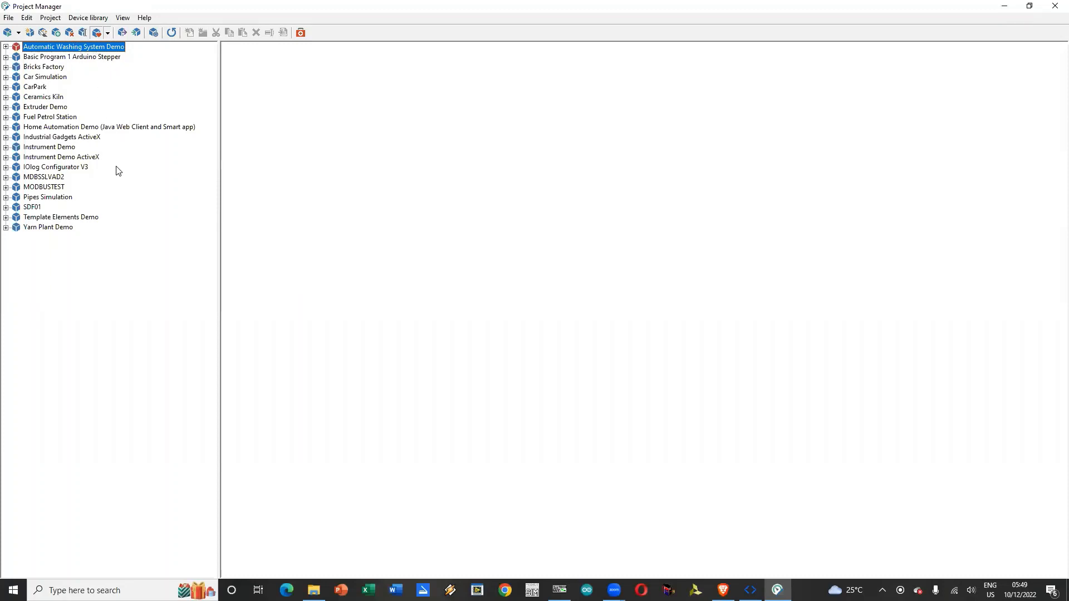
Step: Create a new project named Counter HMI
click(9, 18)
click(125, 7)
click(30, 33)
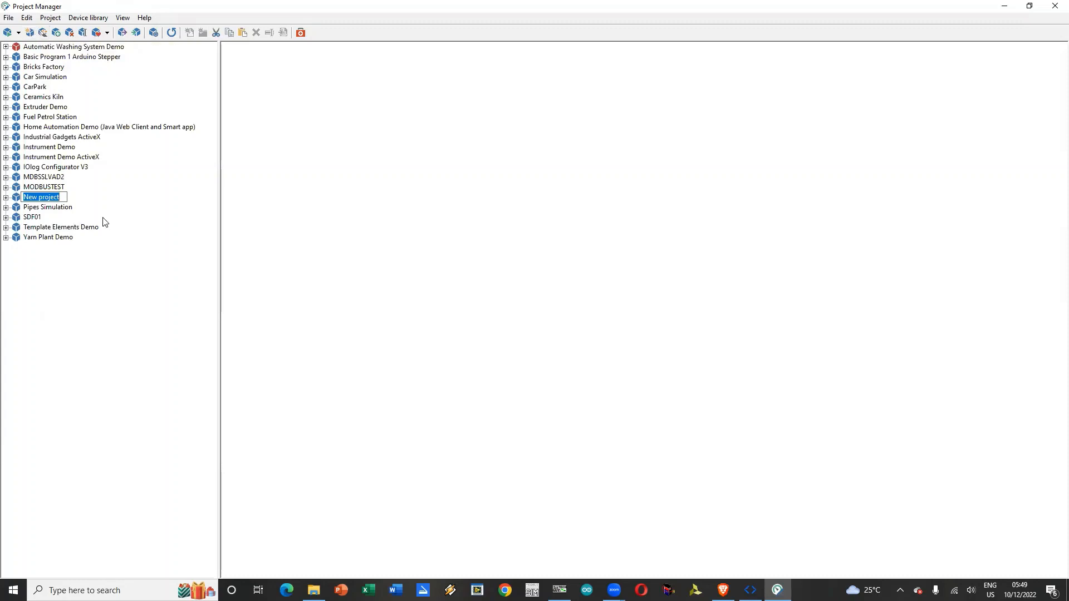
text(Counter HMI)
key(Return)
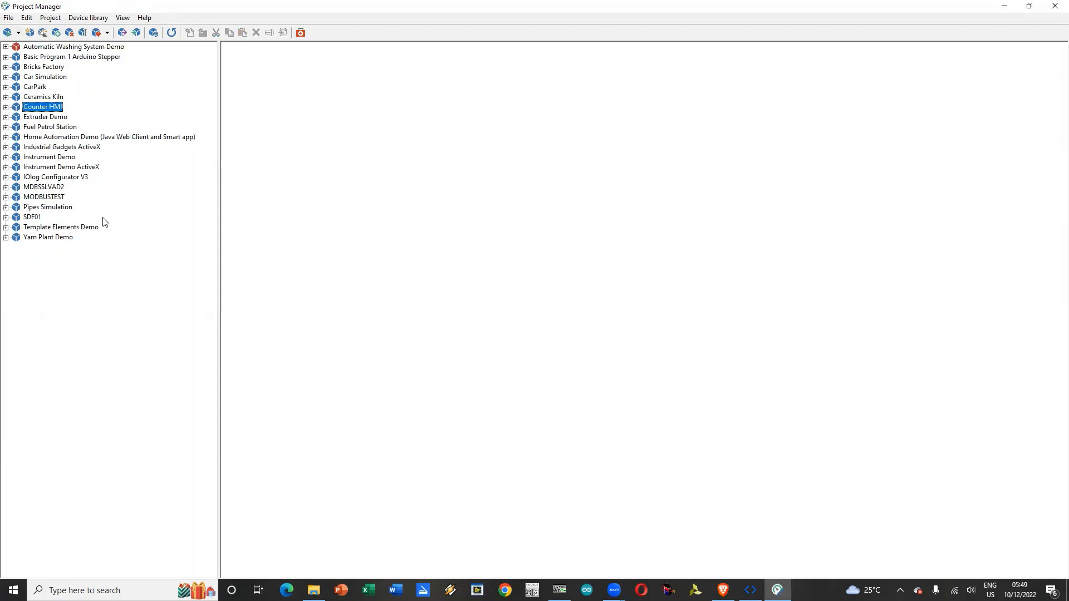
Step: Assign the ModBus RTU protocol to channel 1 in the Counter HMI project's channel configuration
click(6, 107)
click(54, 117)
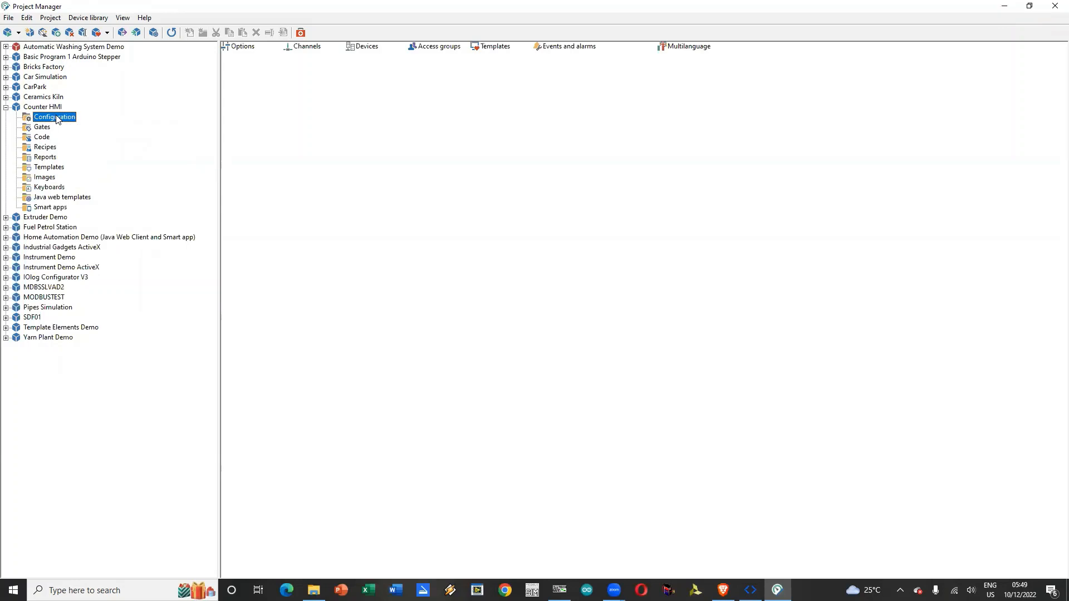
double_click(301, 52)
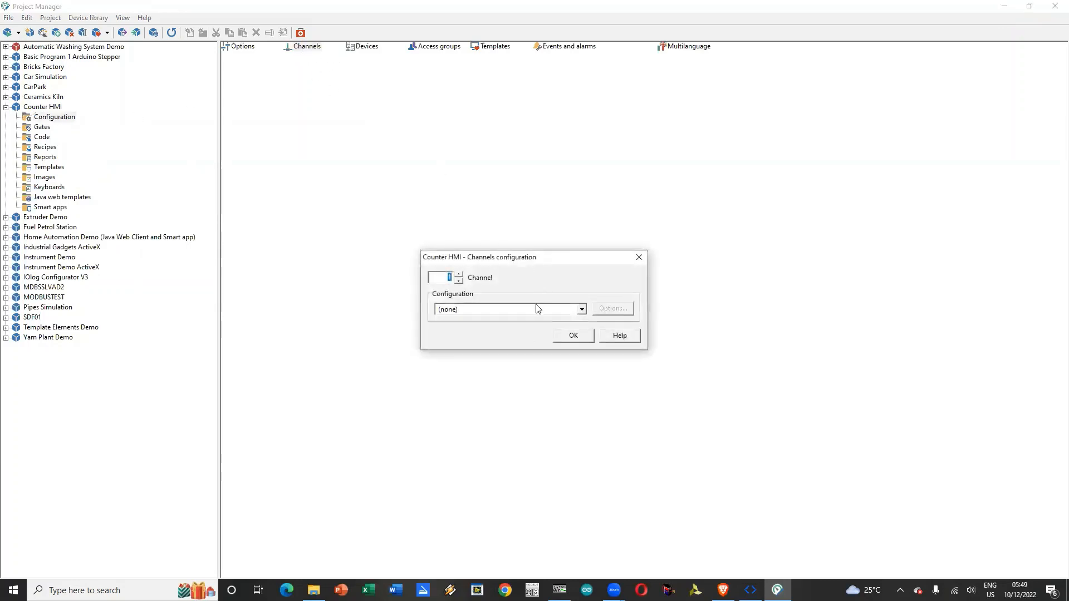
click(581, 310)
scroll(518, 356, down, 5)
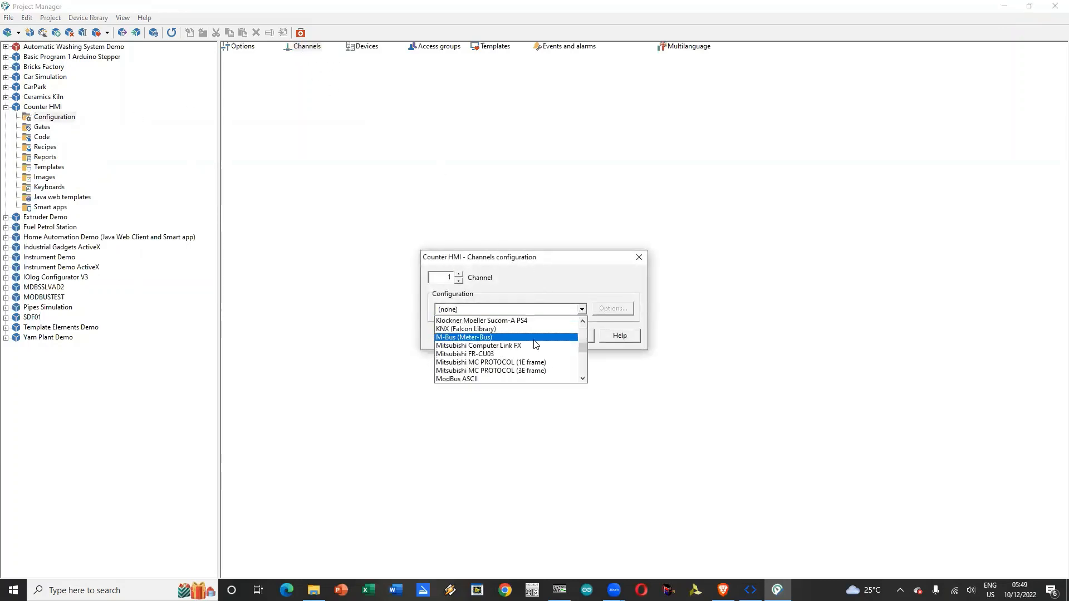
scroll(518, 356, down, 2)
click(511, 363)
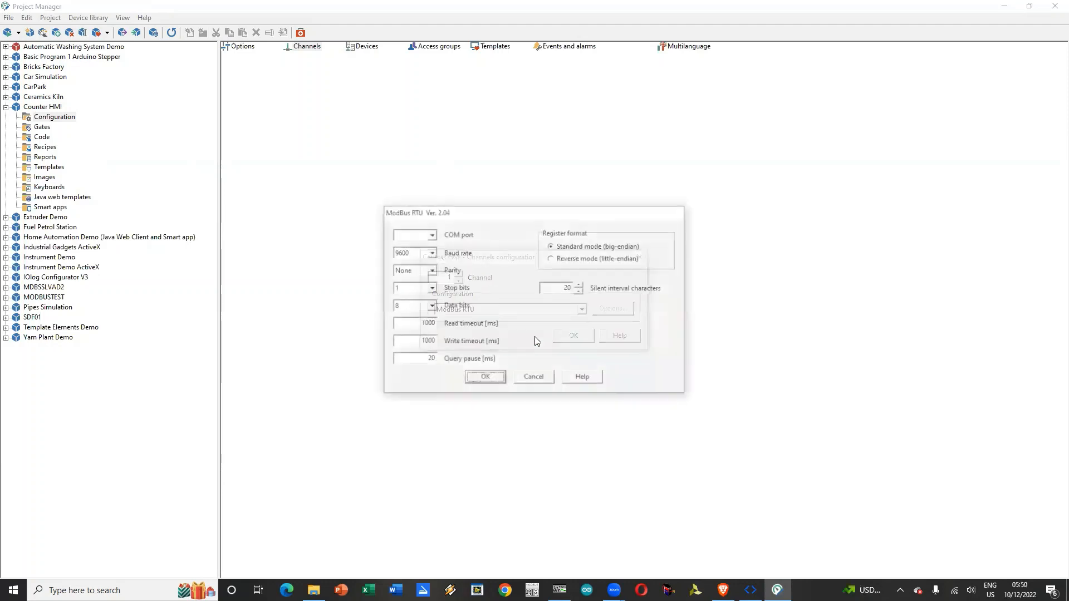
Step: Set channel 1's ModBus RTU port to COM5, keep the remaining communication settings, and accept the channel configuration
click(431, 235)
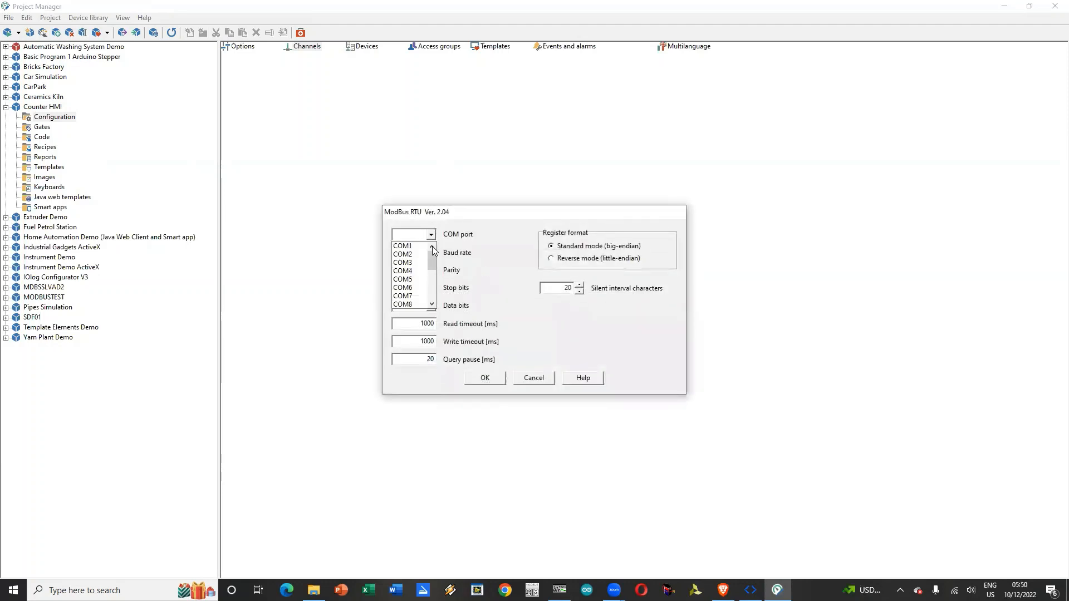
click(420, 280)
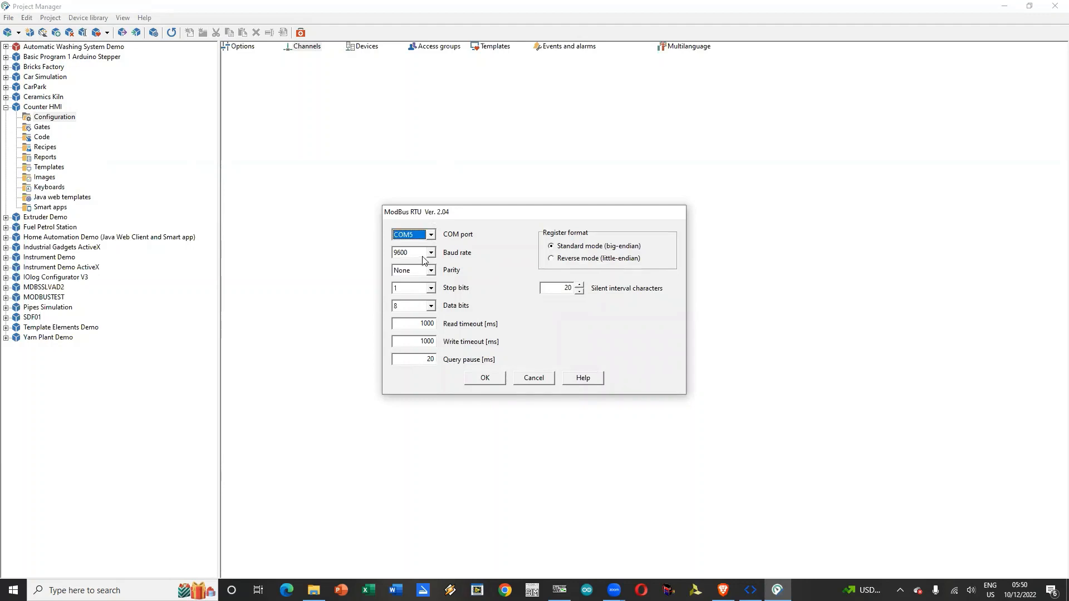
click(499, 380)
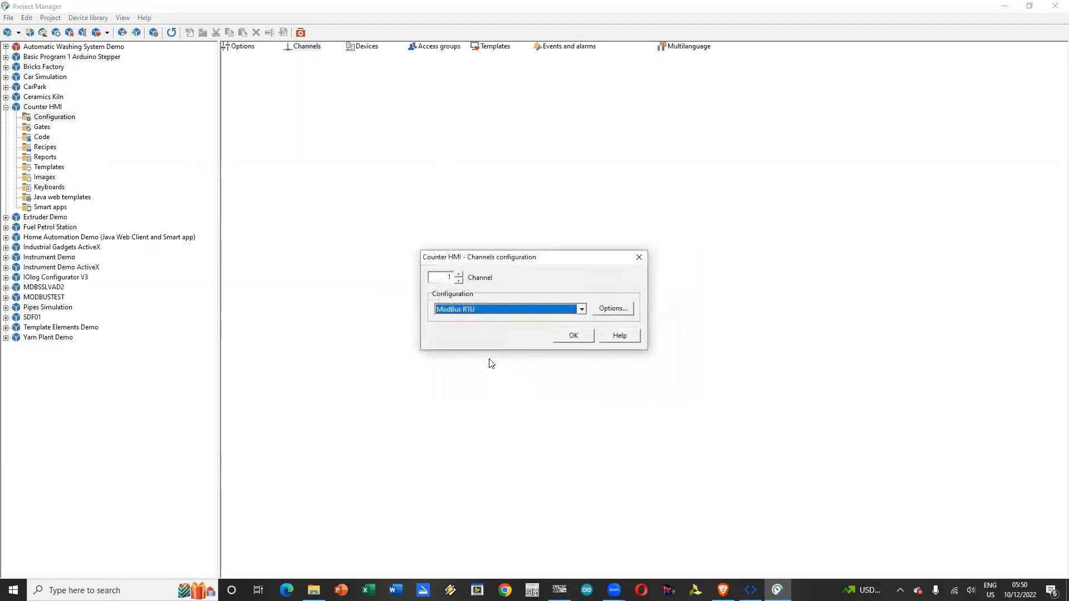
click(580, 342)
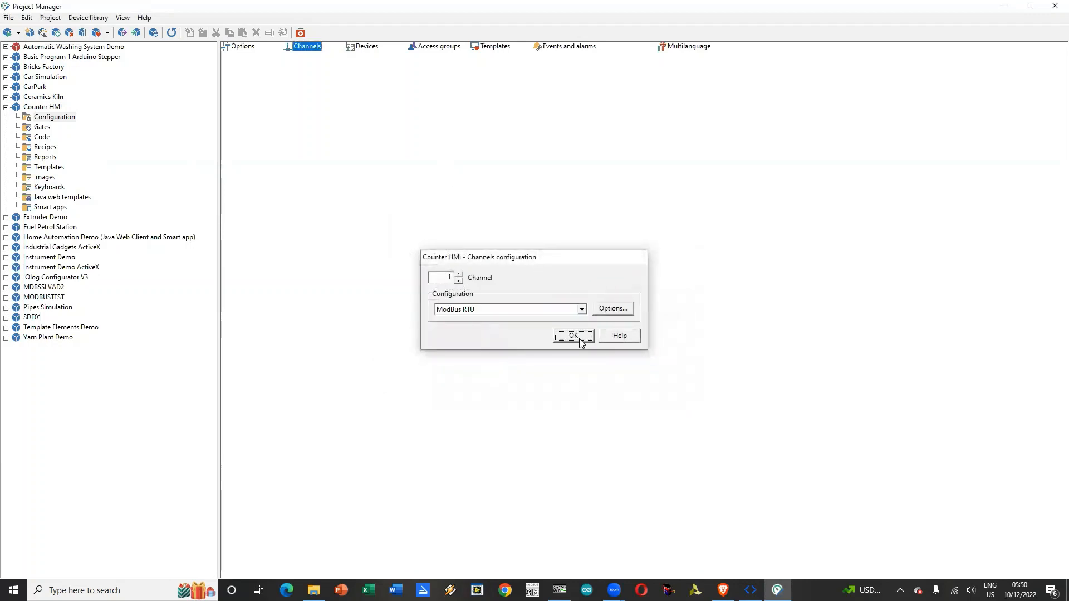
Step: Add device 10 on channel 1 with the description Nano PLC to the project's device list
click(364, 48)
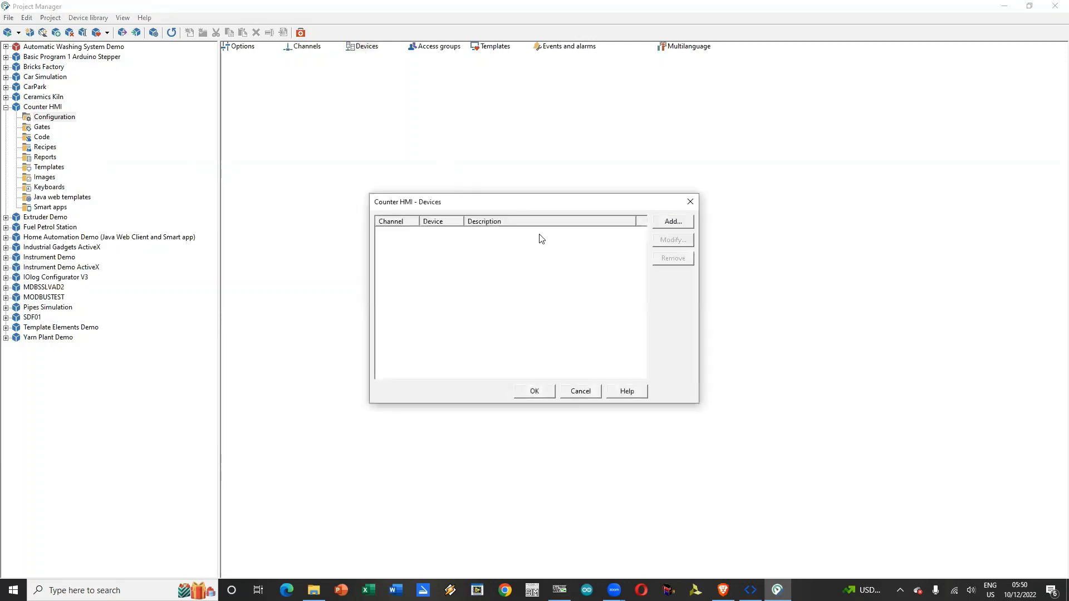
click(673, 222)
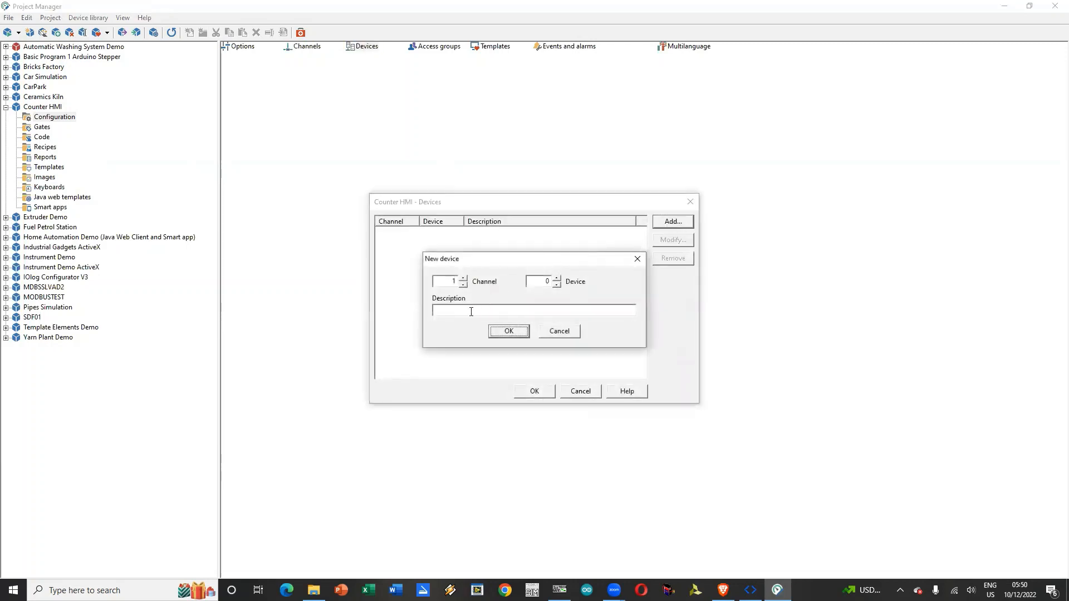
double_click(544, 281)
text(10)
click(508, 331)
click(540, 391)
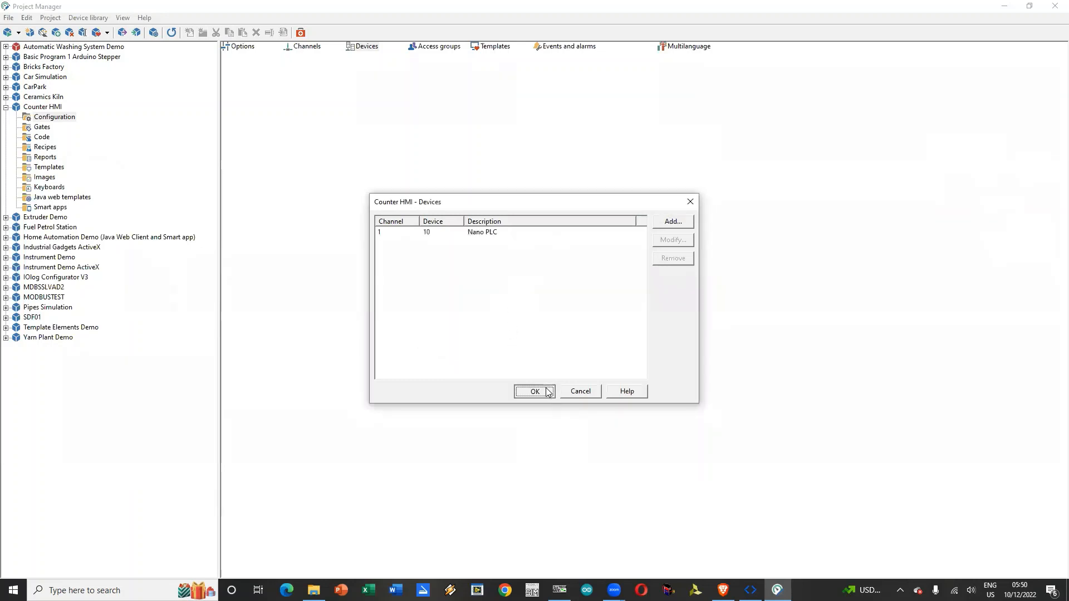
Step: Start a new digital gate in the Counter HMI project with Gate ID S, N ID 1 and description CU Physical
click(44, 127)
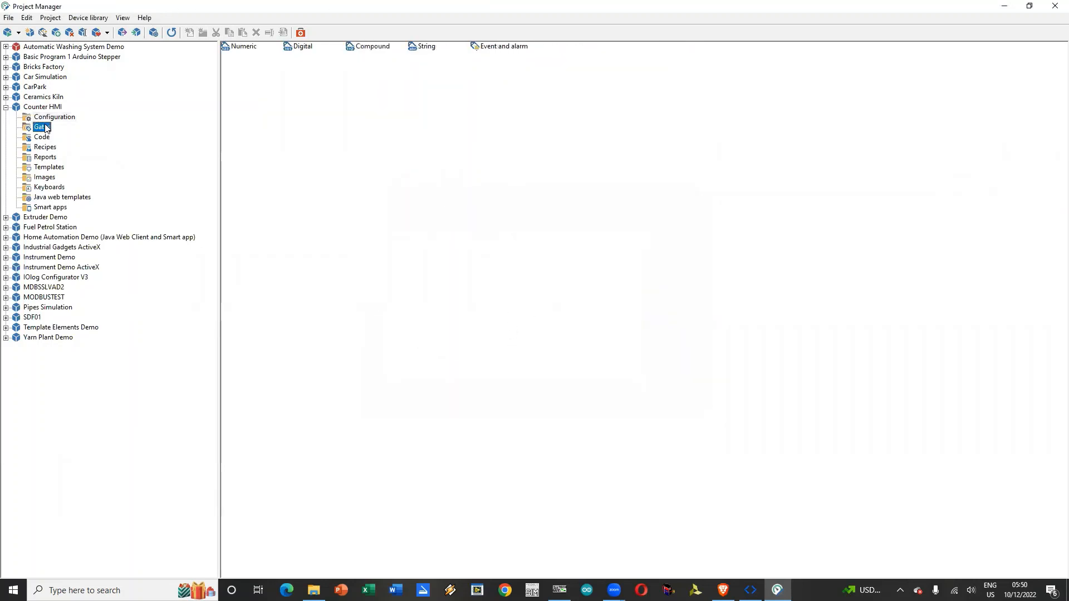
click(299, 49)
double_click(299, 49)
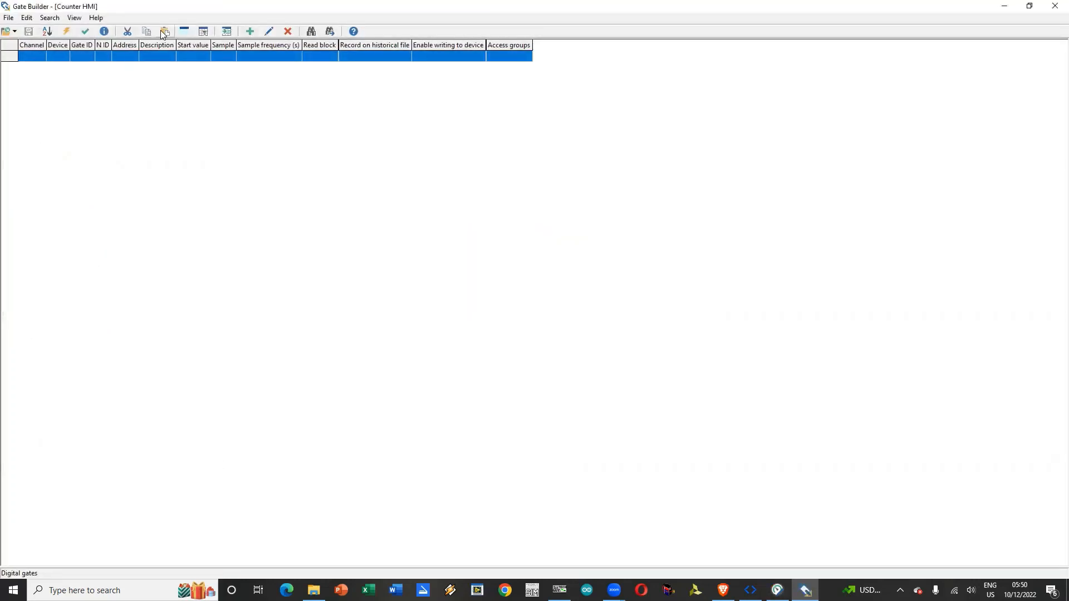
click(249, 32)
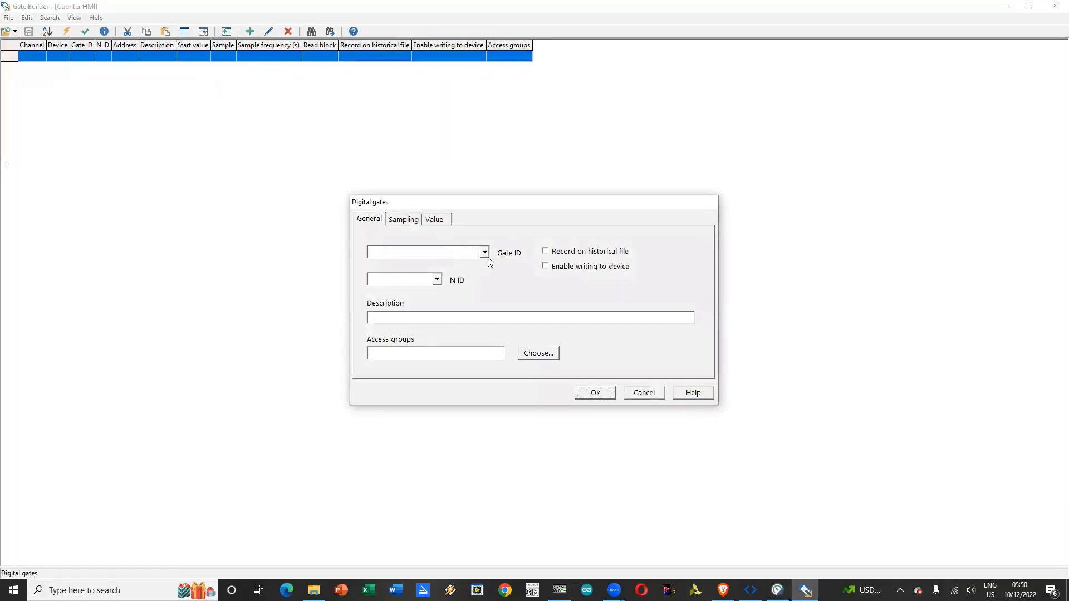
click(459, 252)
click(437, 280)
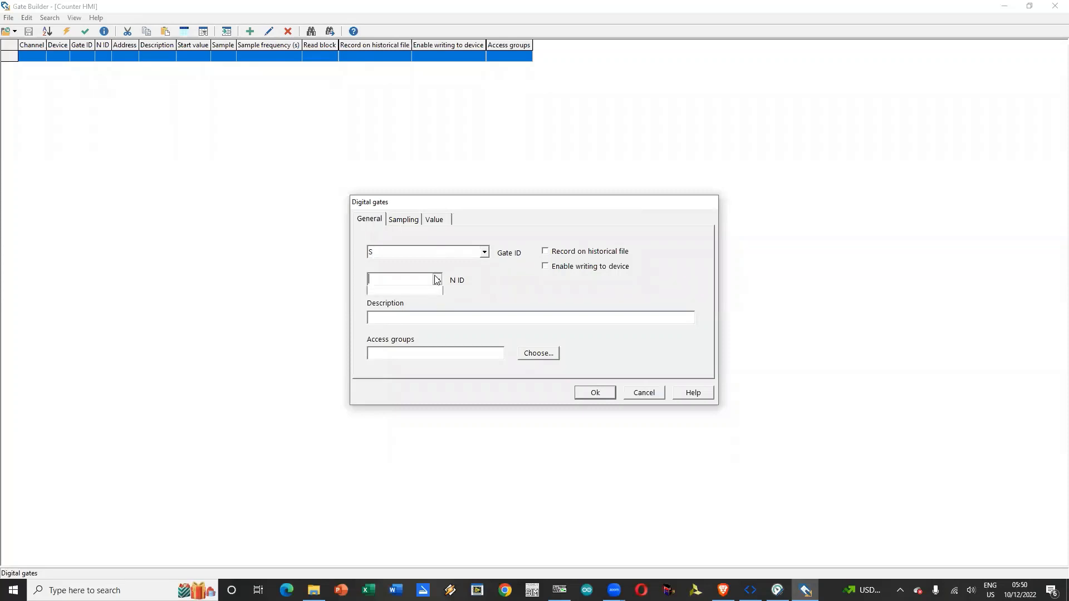
text(1)
click(437, 329)
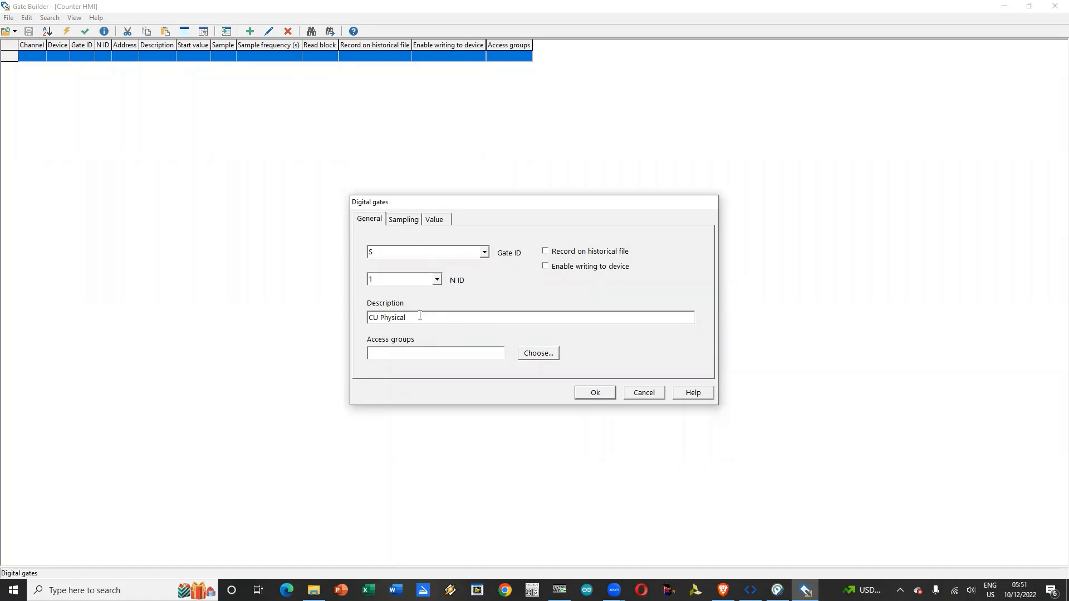
Step: Assign the CU Physical gate's sampling to channel 1 and device 10
click(403, 222)
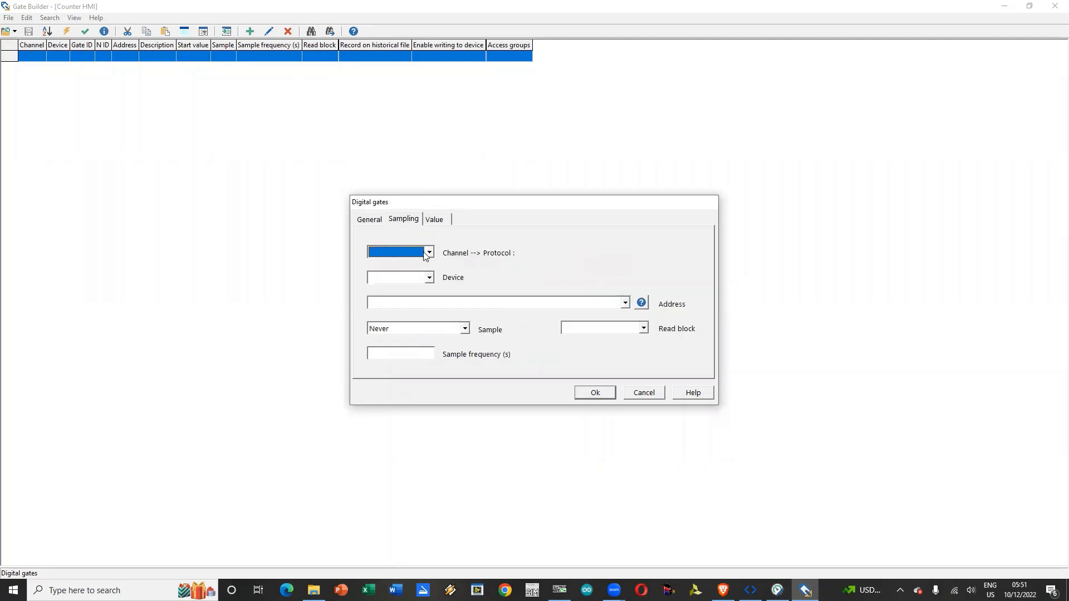
click(428, 253)
click(412, 274)
click(429, 277)
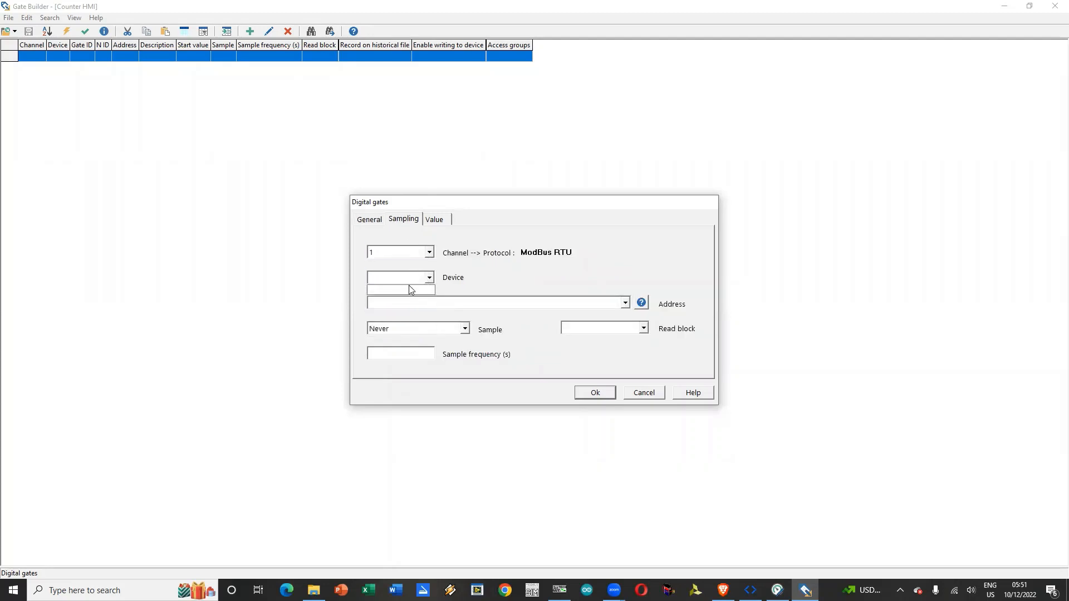
text(10)
Step: Consult the protocol guide's Modbus digital gate addressing and set the CU Physical gate's address to 2:0
click(596, 307)
click(641, 302)
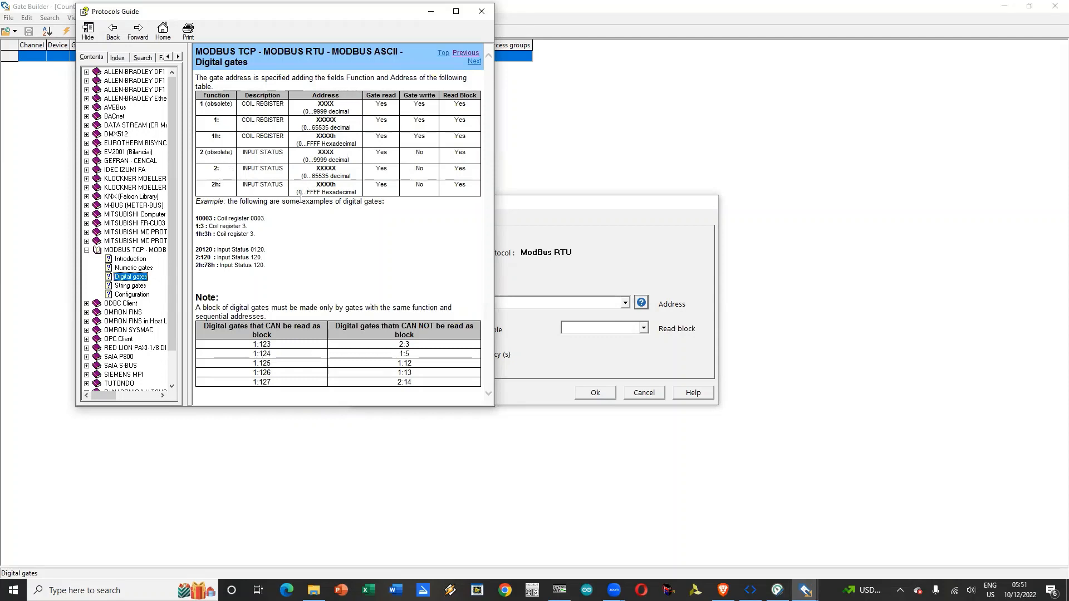
click(305, 175)
click(815, 167)
click(452, 301)
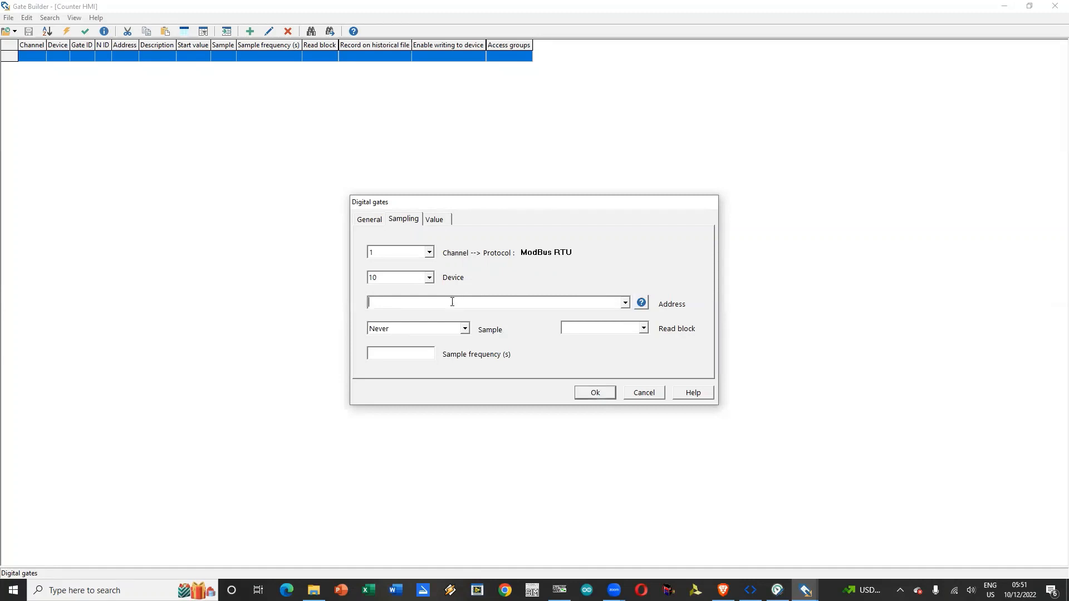
key(BackSpace)
Step: Set the gate to sample Always at a frequency of 1 second and accept it
click(464, 328)
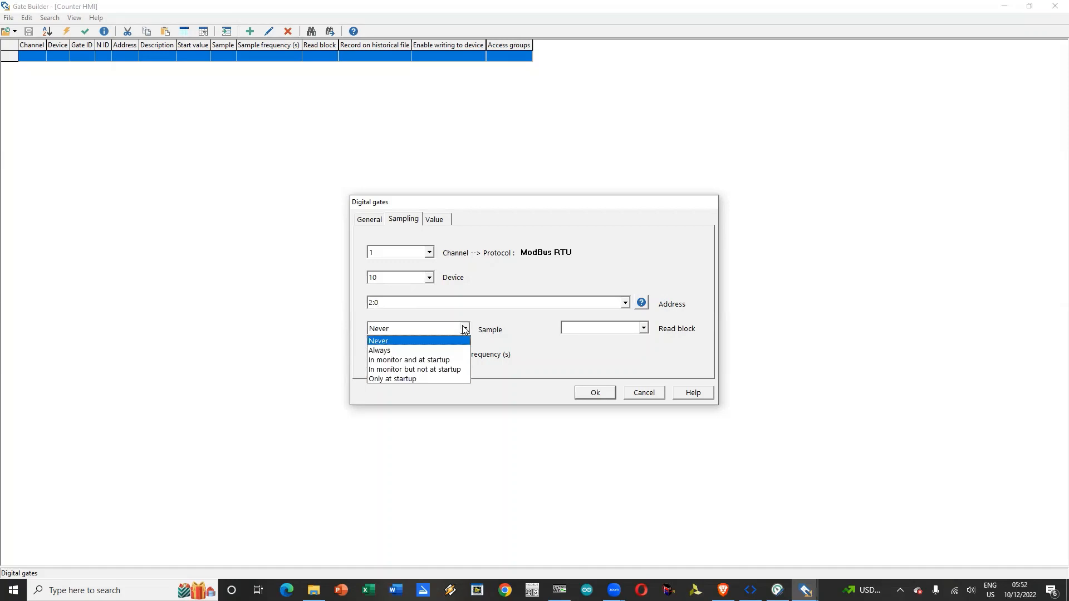
click(443, 350)
click(418, 355)
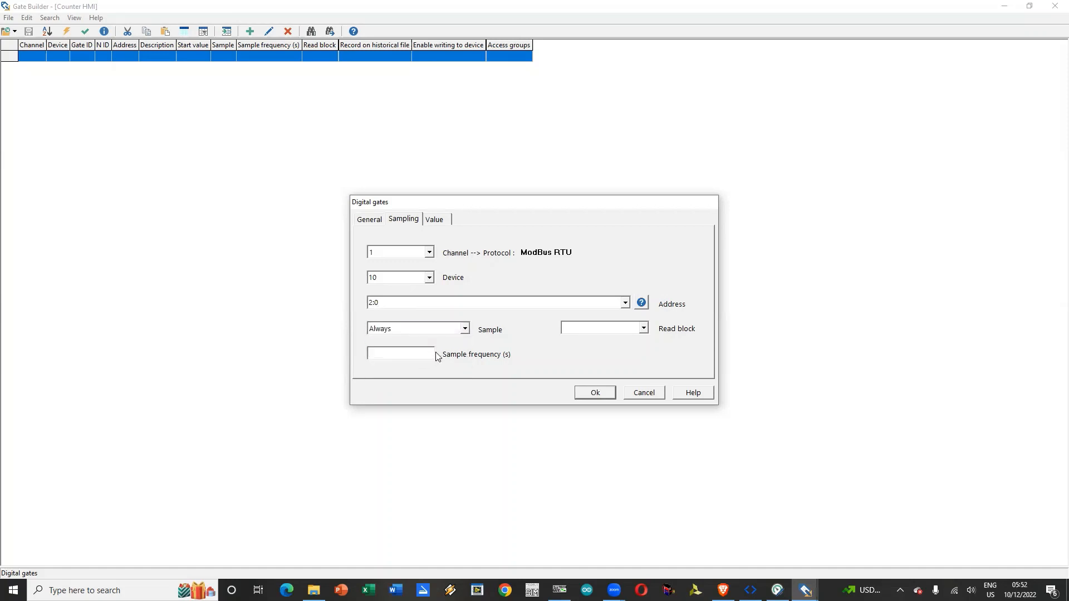
text(1)
click(595, 393)
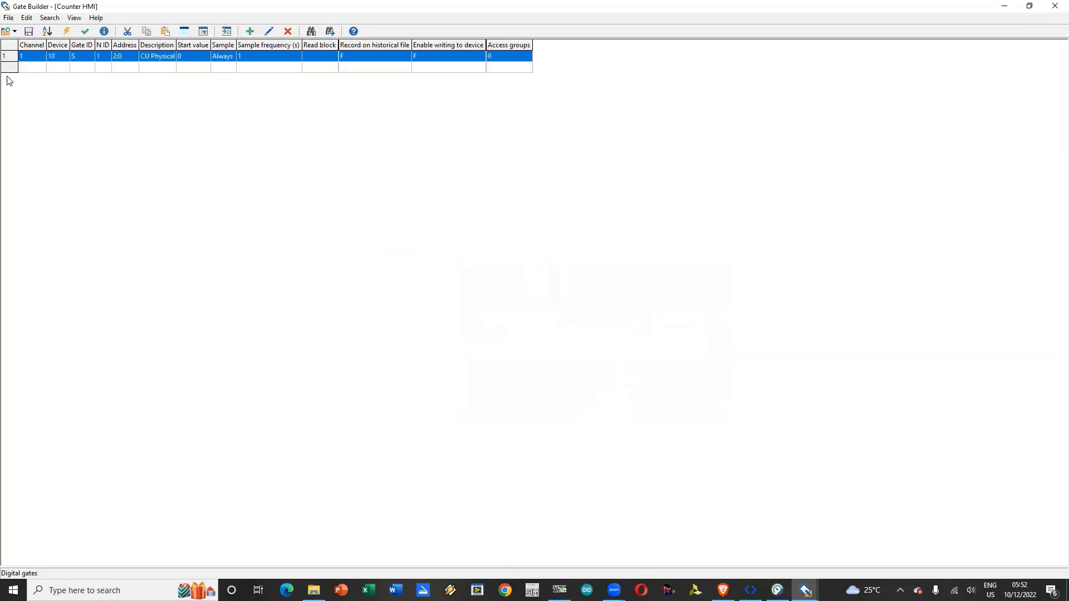
Step: Duplicate the CU Physical gate within the digital gate list, giving the copy an incremented N ID
click(249, 31)
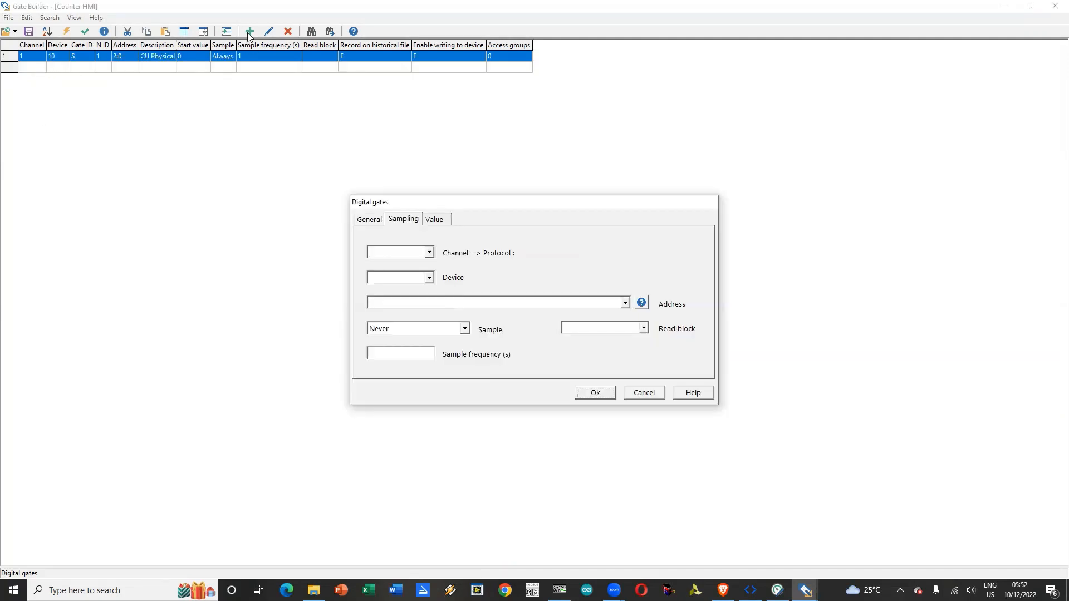
key(Escape)
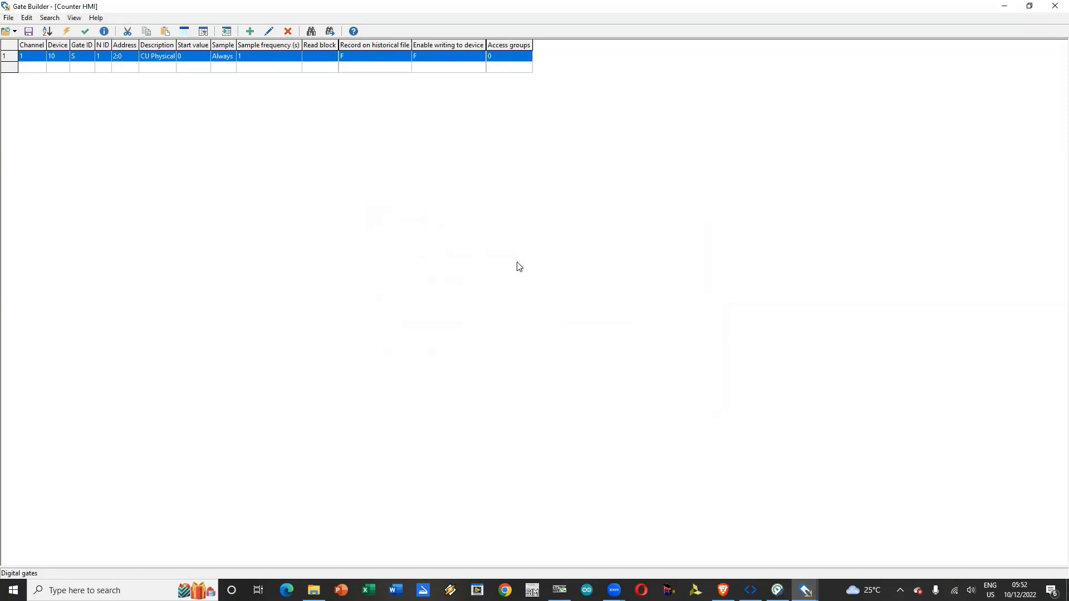
right_click(61, 55)
click(78, 72)
right_click(63, 64)
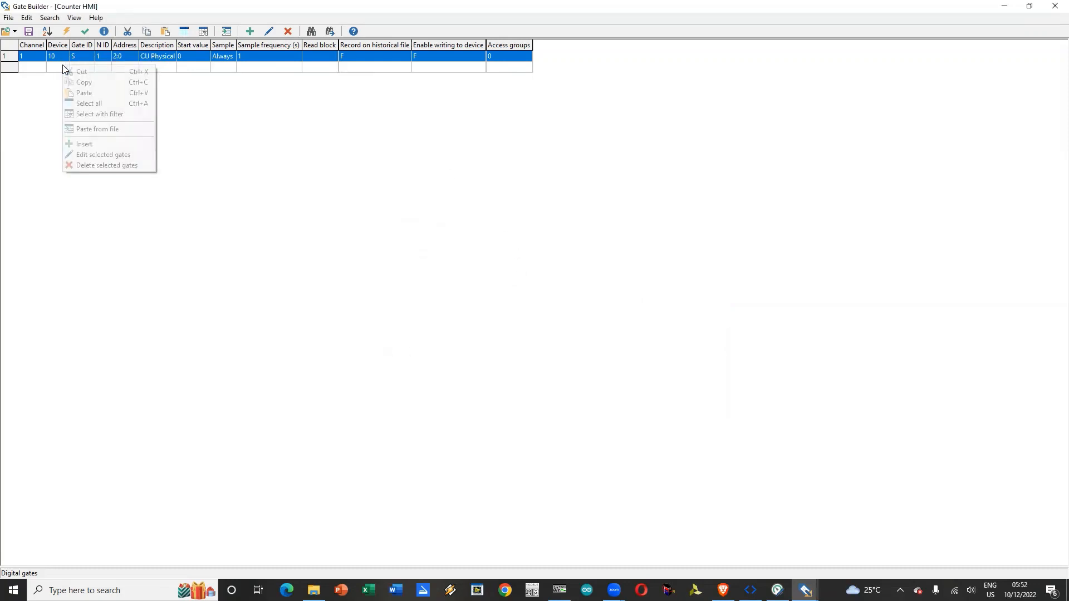
click(89, 91)
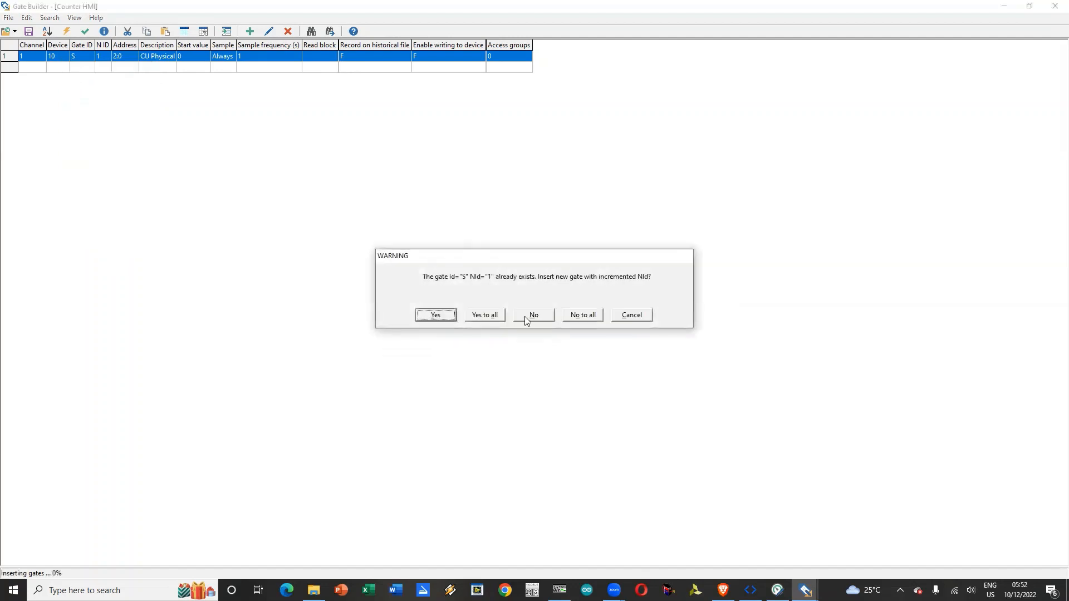
click(478, 316)
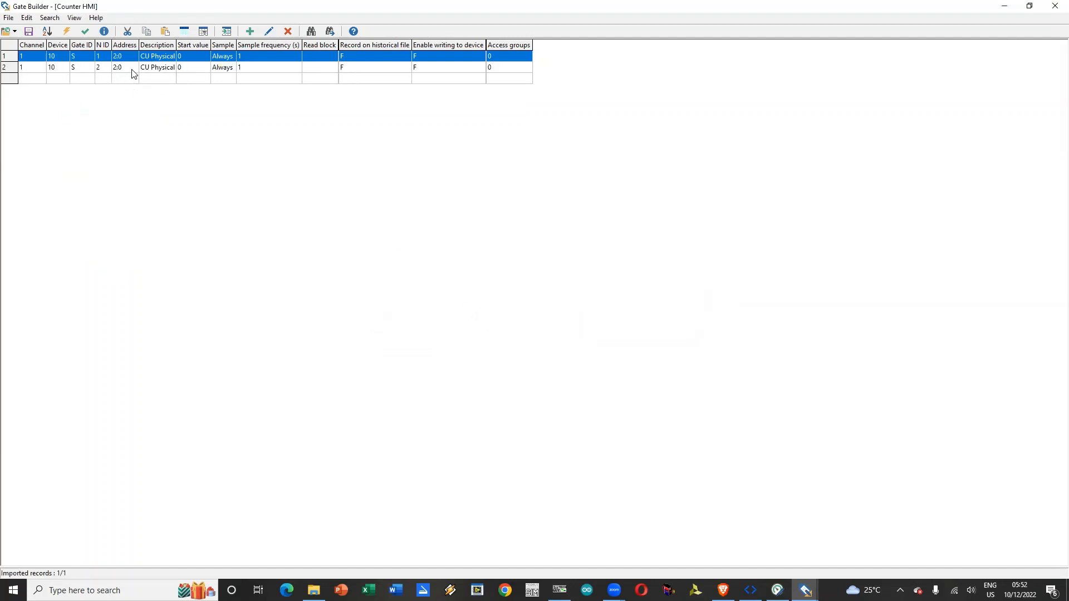
Step: Set the address of the duplicated gate S 2 to 2:1 and accept the change
click(43, 68)
double_click(43, 68)
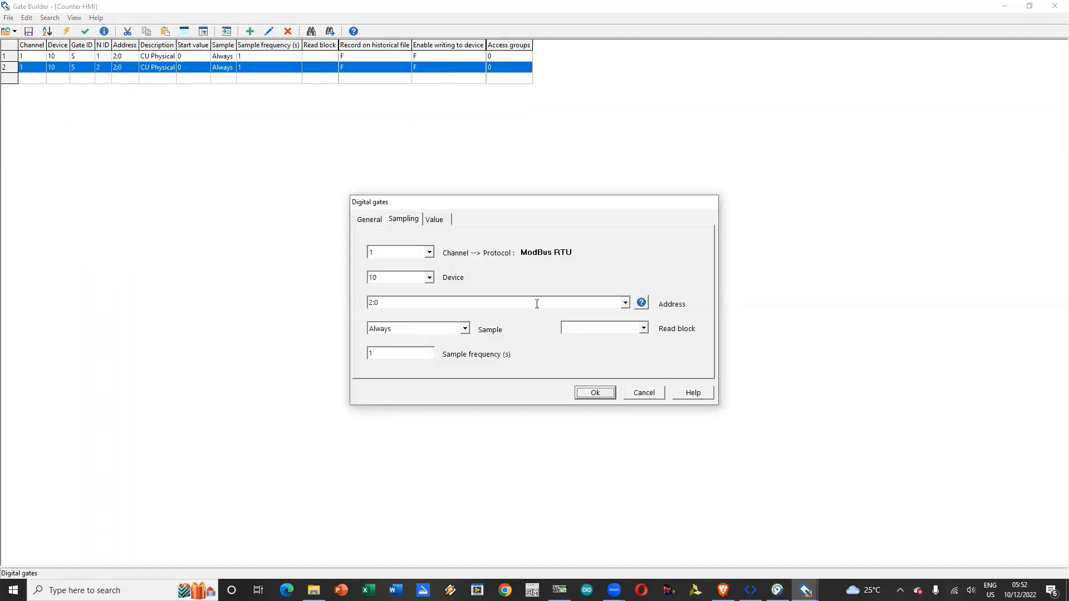
click(399, 301)
click(400, 302)
click(371, 221)
click(596, 393)
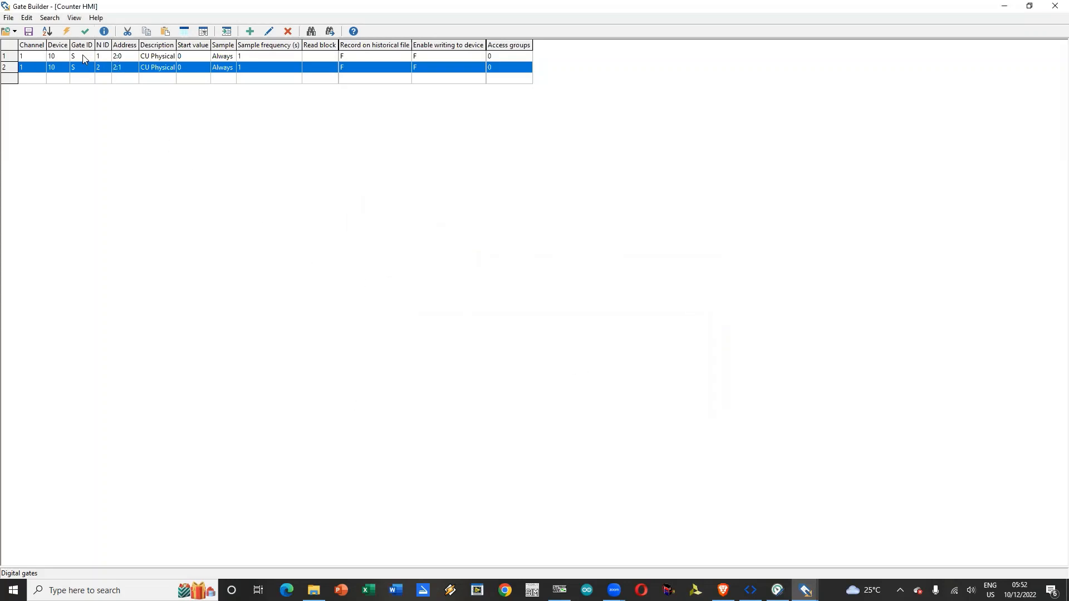
Step: Start another digital gate with Gate ID O, N ID 1 and description Output LED
click(38, 79)
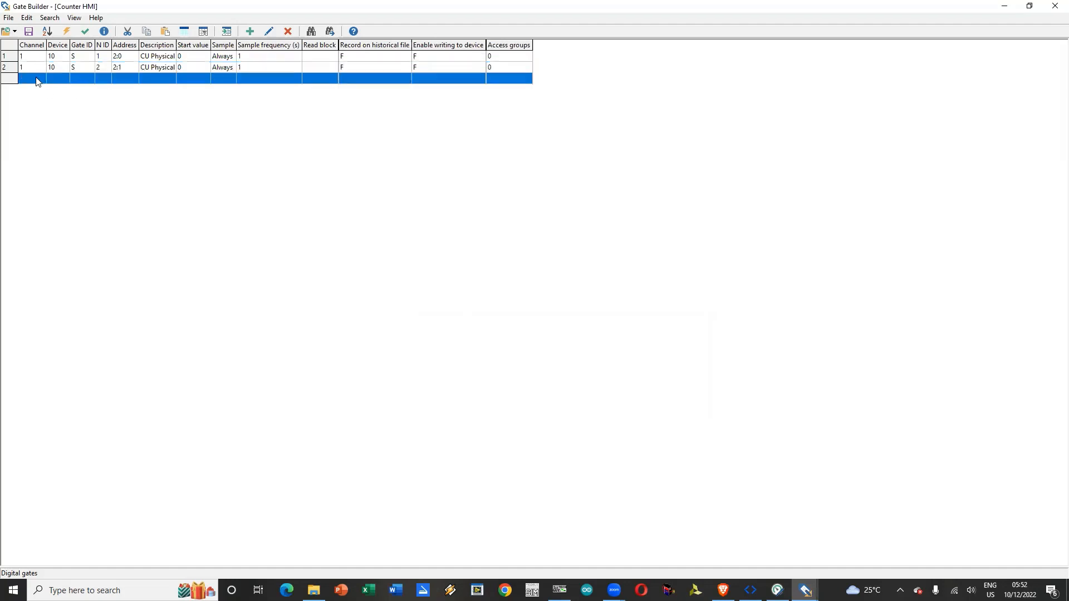
click(250, 31)
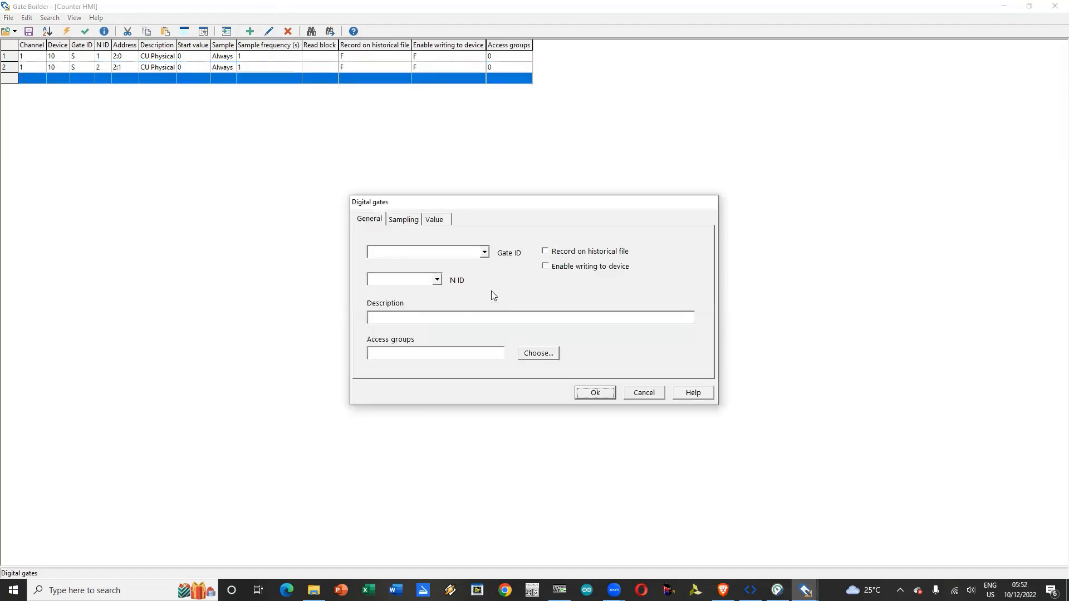
click(484, 255)
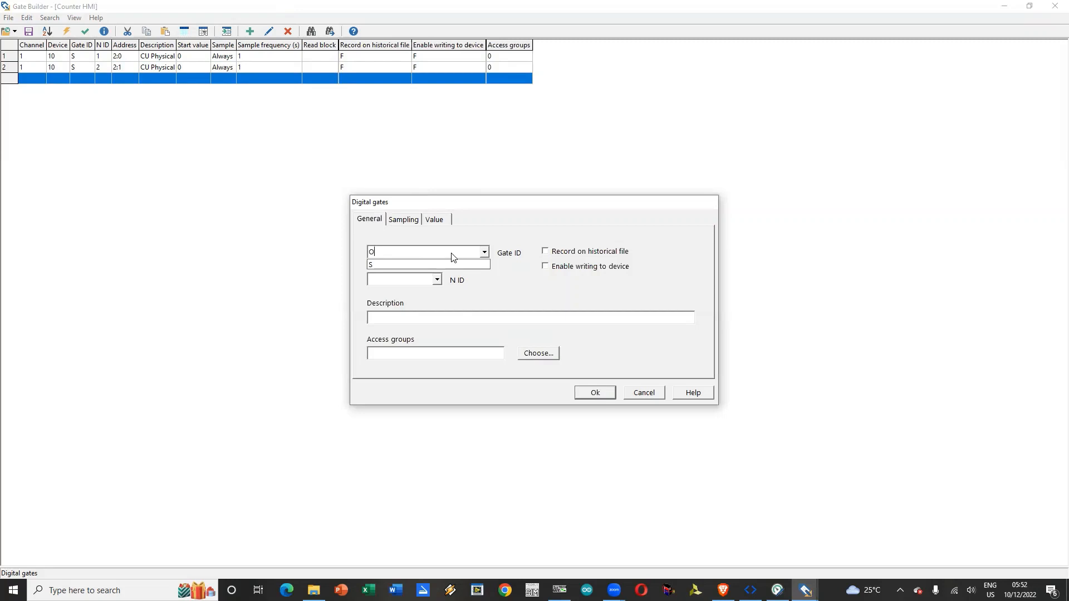
click(500, 226)
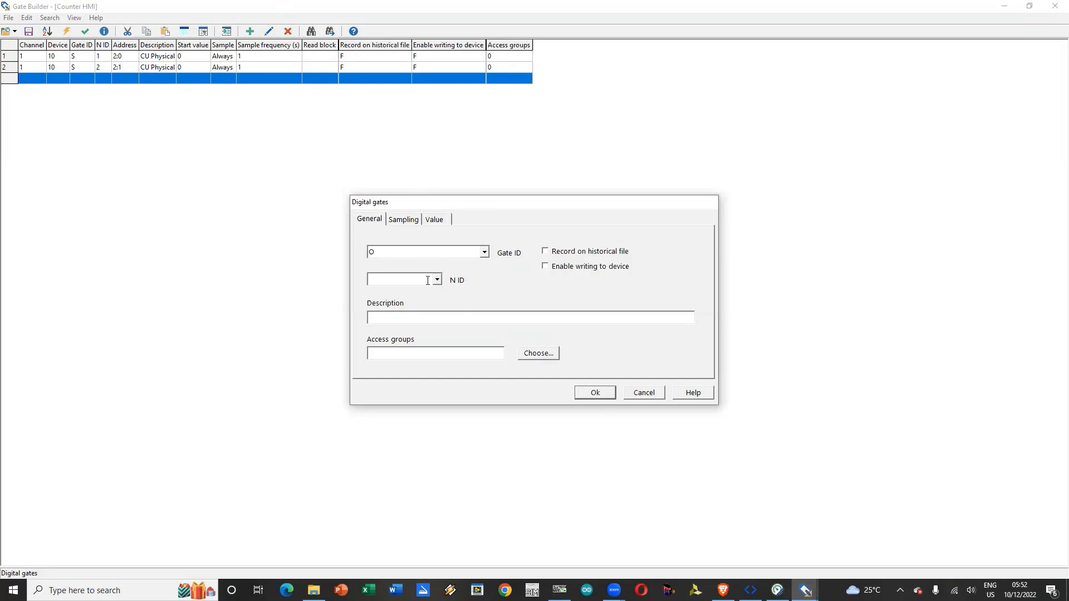
text(1)
text(Output LED)
Step: Assign the Output LED gate to channel 1 and device 10 with address 1:0
click(403, 219)
click(429, 253)
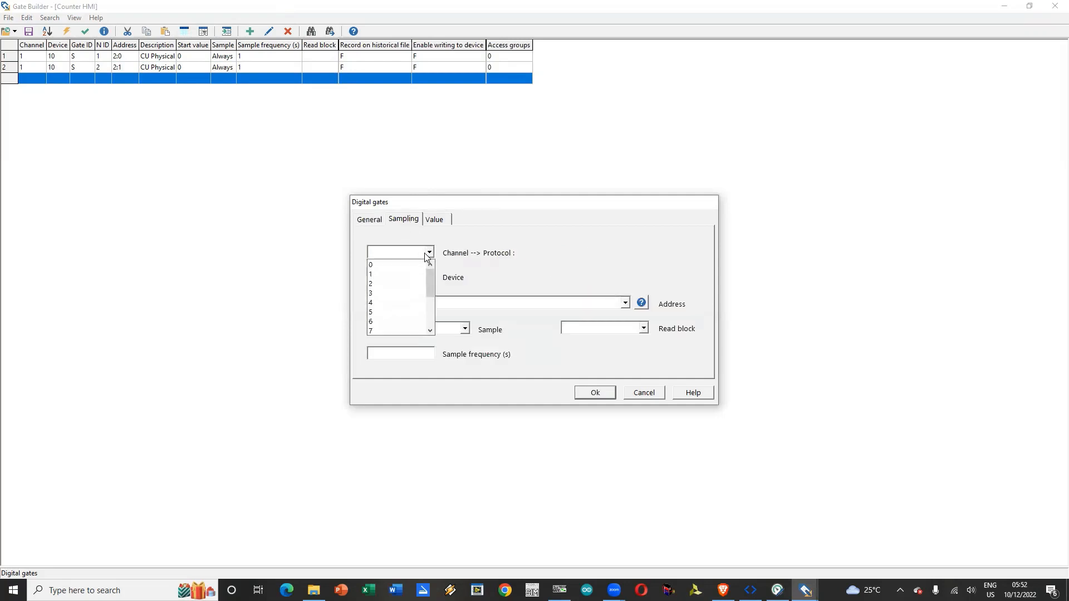
click(399, 274)
click(429, 277)
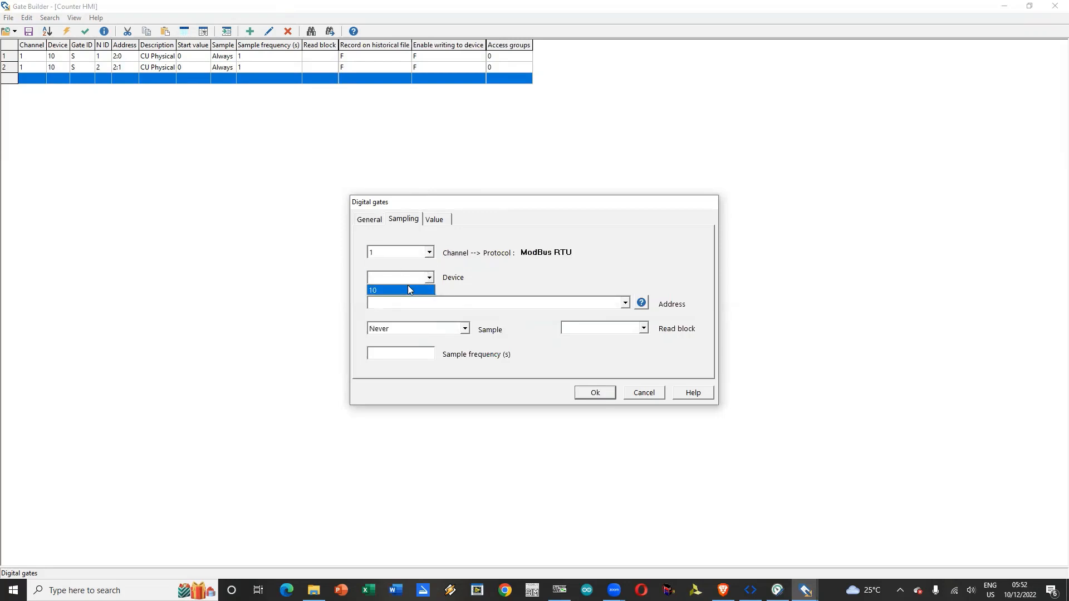
click(409, 289)
click(412, 303)
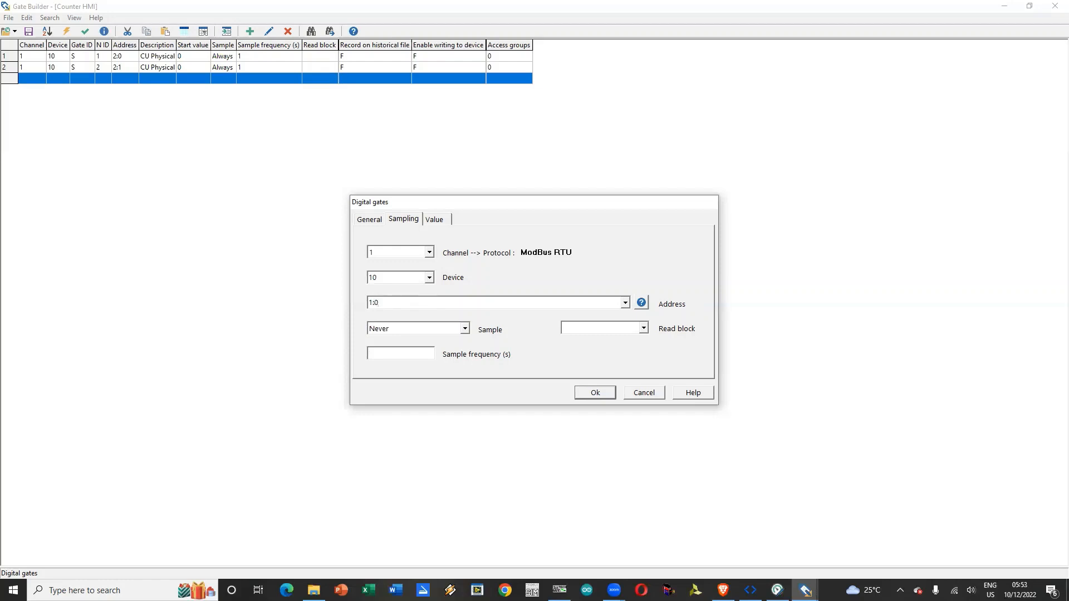
Step: Set the Output LED gate to sample Always every 1 second and accept it
click(465, 328)
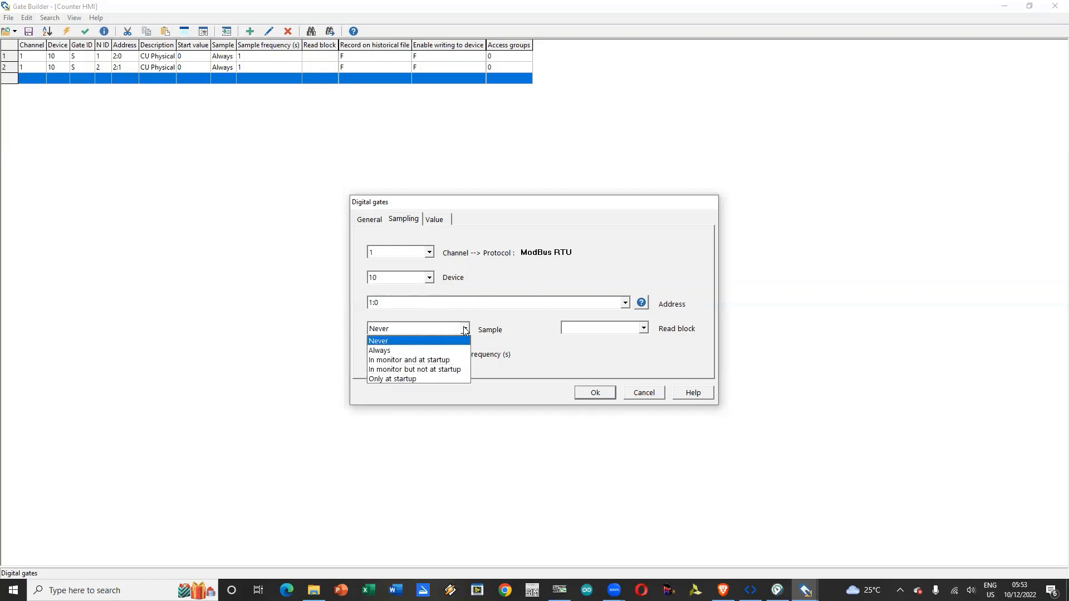
click(412, 349)
click(412, 350)
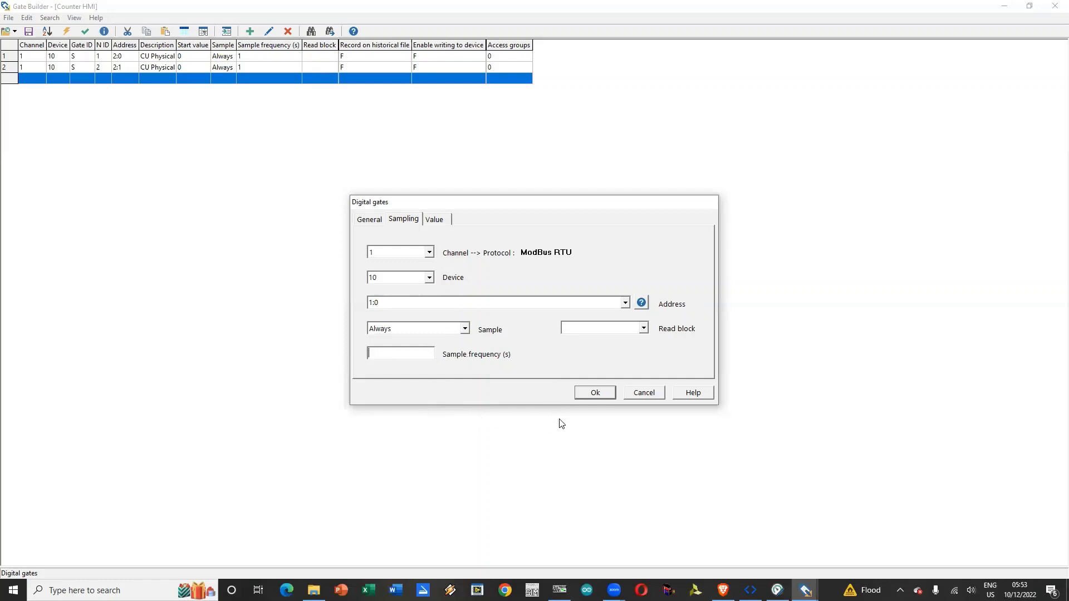
click(399, 303)
click(422, 354)
text(1)
click(595, 393)
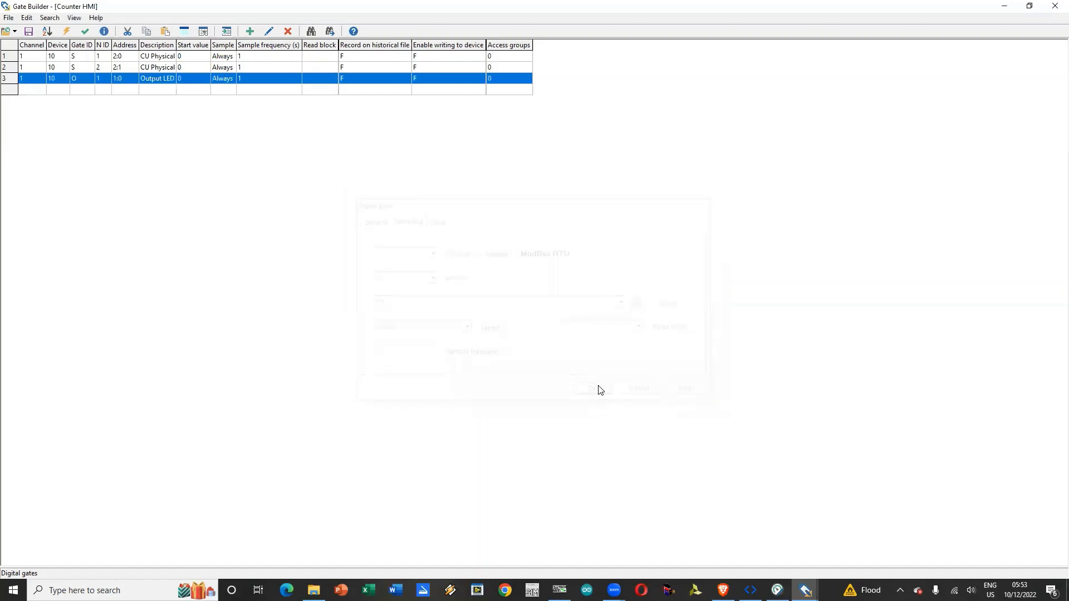
Step: Start a fourth digital gate in the empty row, assigned to channel 1 and device 10
double_click(32, 92)
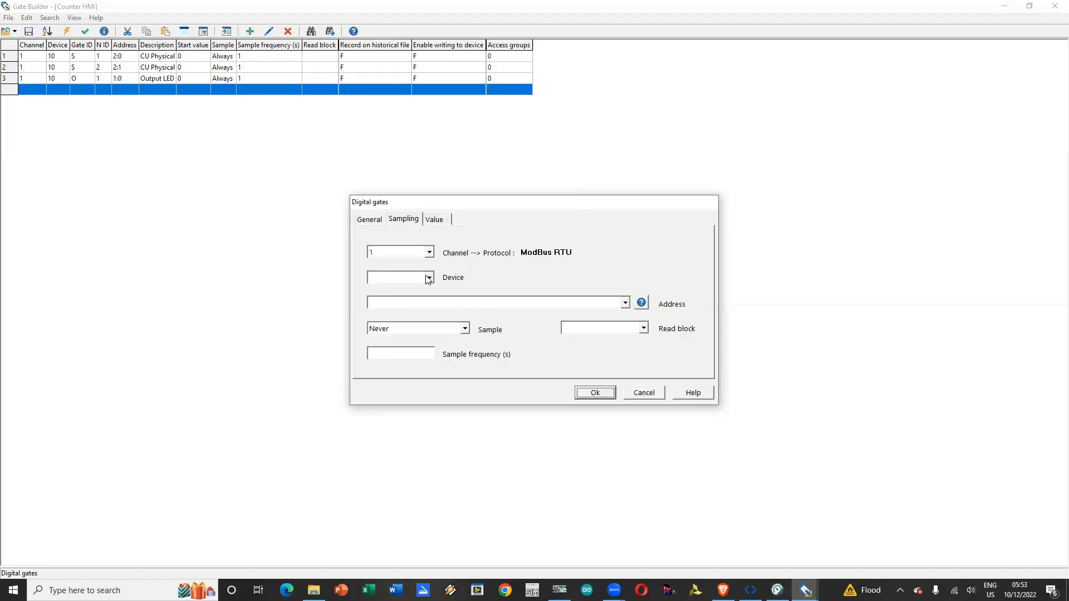
click(429, 277)
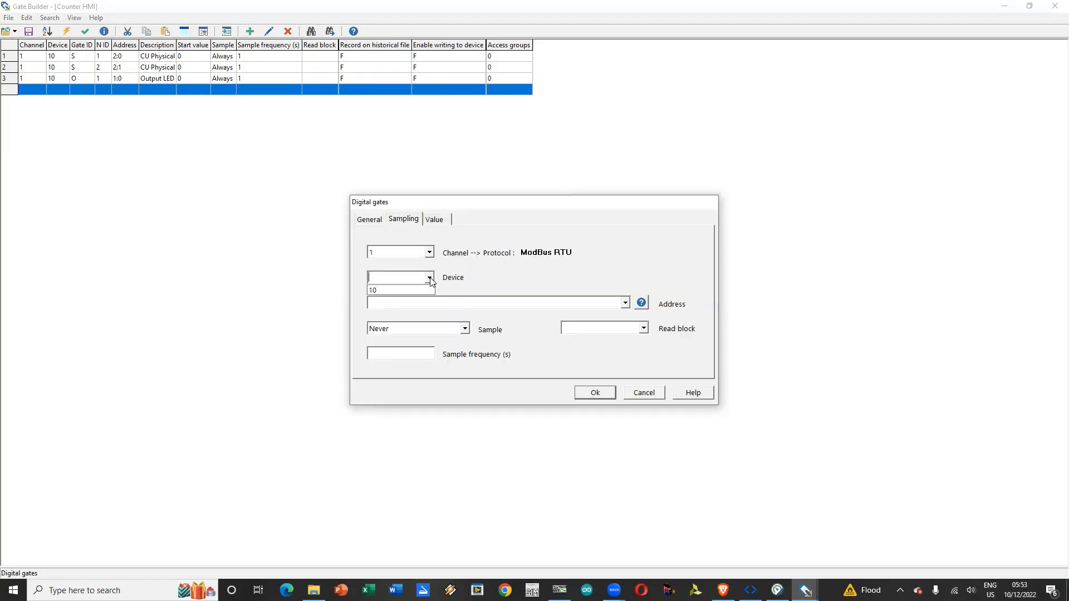
click(405, 290)
click(399, 304)
Step: Give the new gate ID P, N ID 1 and description Virtual CU Pin, checking the coil status list in ModScan32 for reference
click(362, 219)
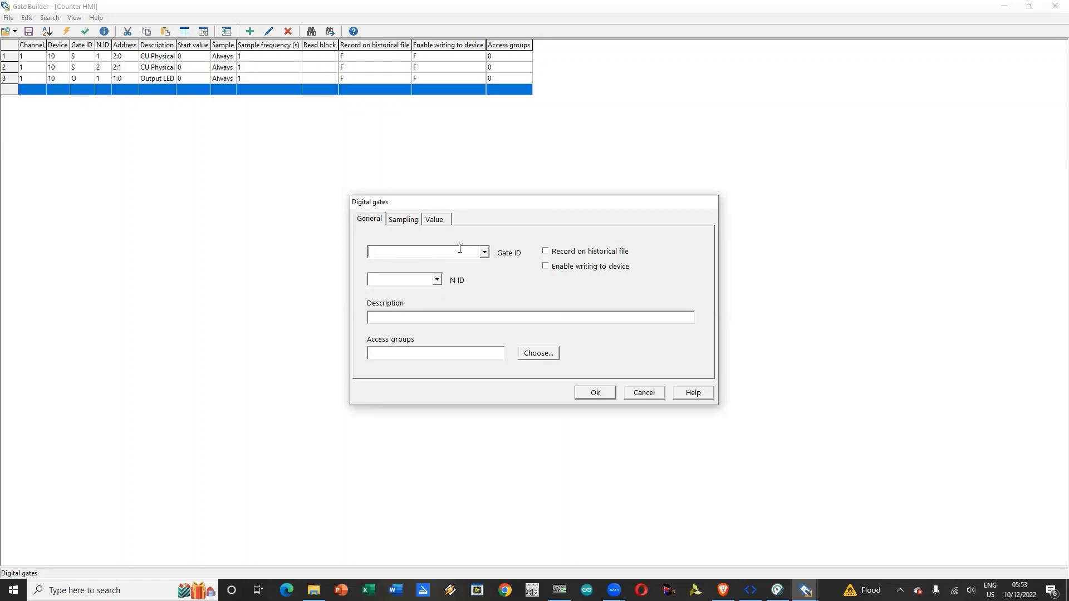
text(P)
key(alt+Tab)
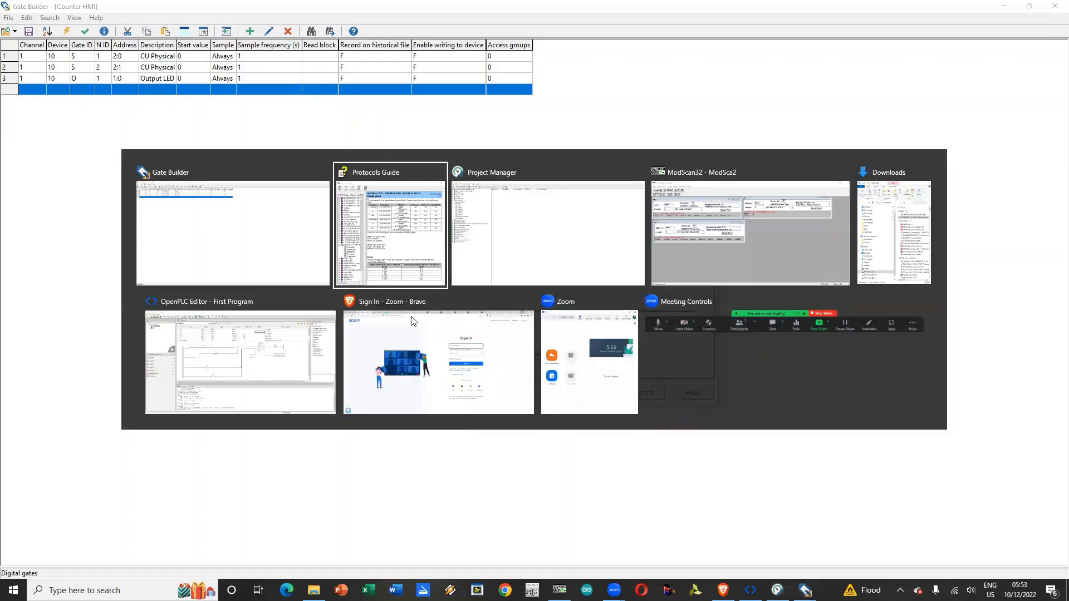
key(alt+Tab)
key(alt+Tab)
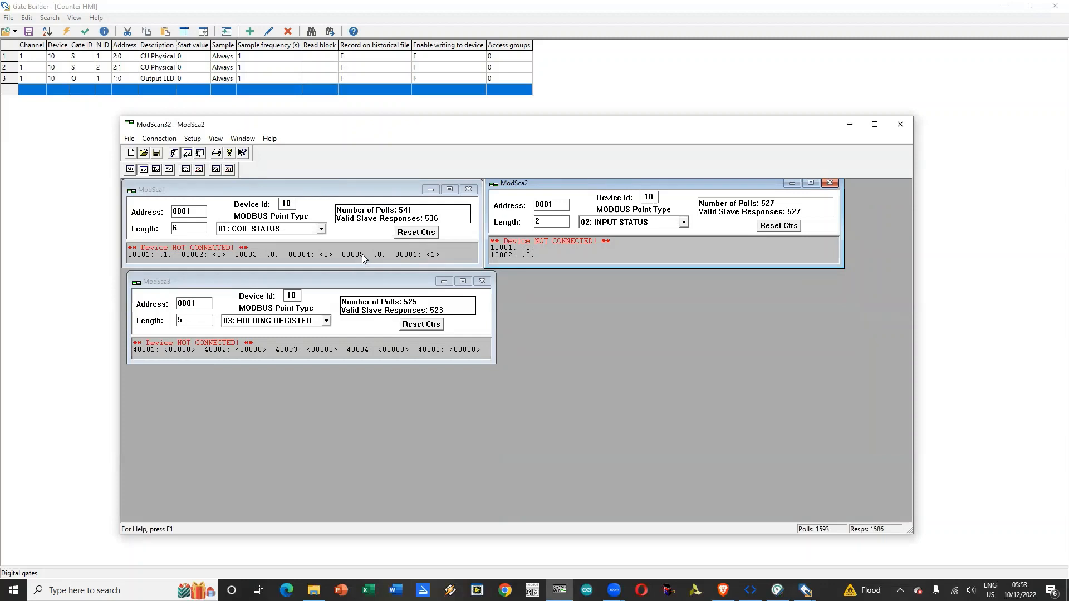
key(alt+Tab)
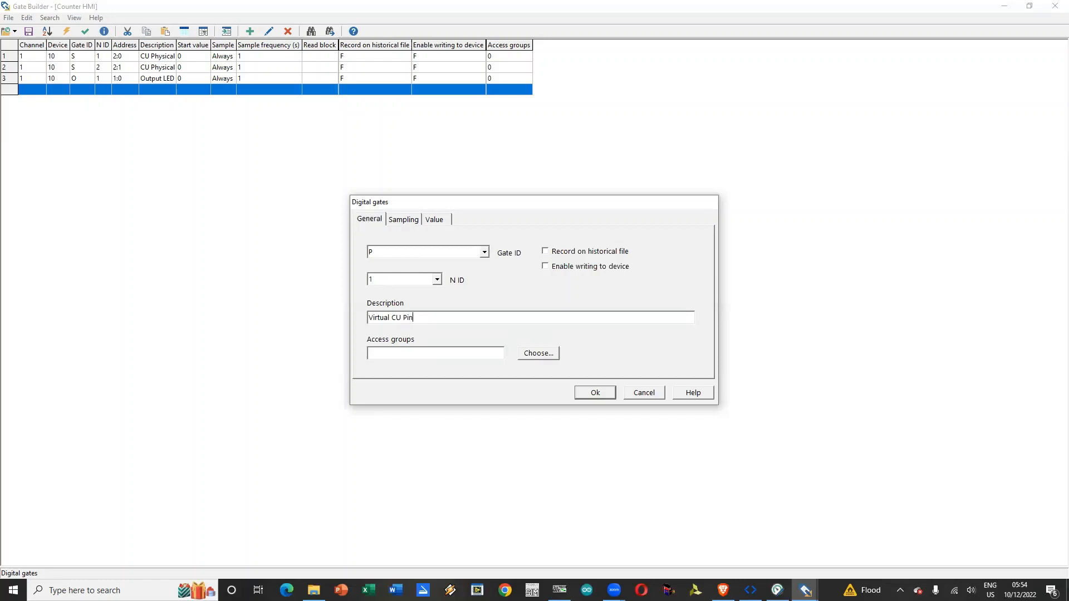
Step: Give the Virtual CU Pin gate address 1:4, sample it Always every 1 second, and accept it
click(401, 221)
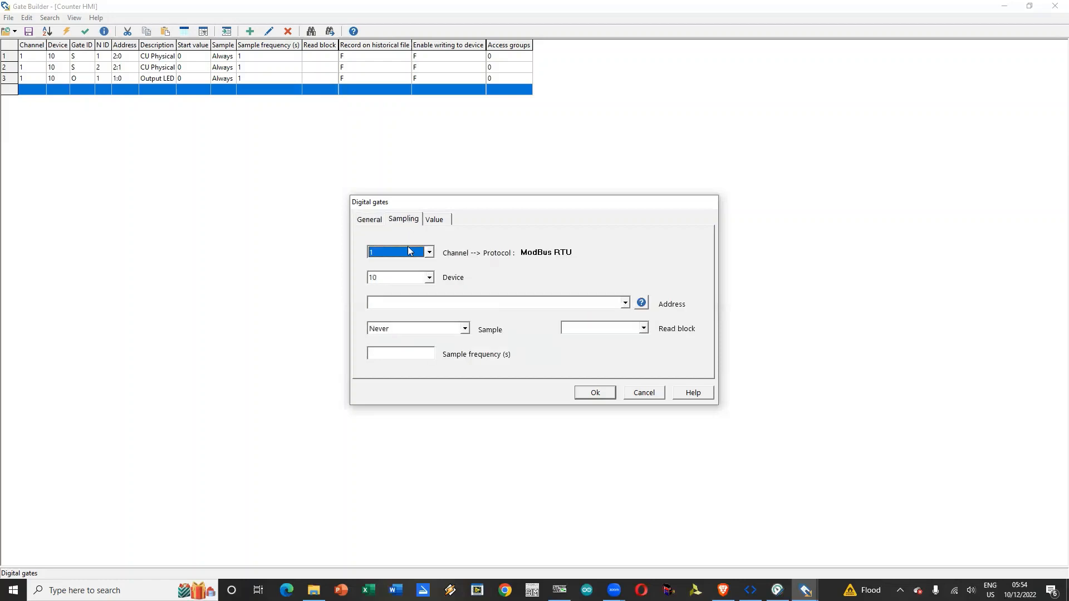
click(407, 301)
text(1L:)
click(464, 328)
click(439, 351)
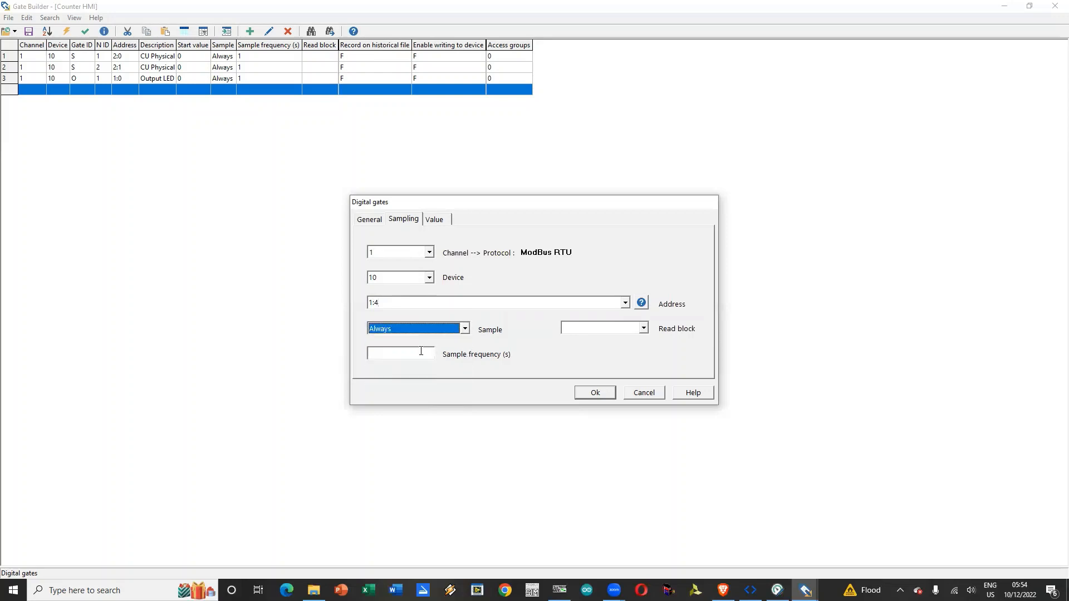
click(424, 355)
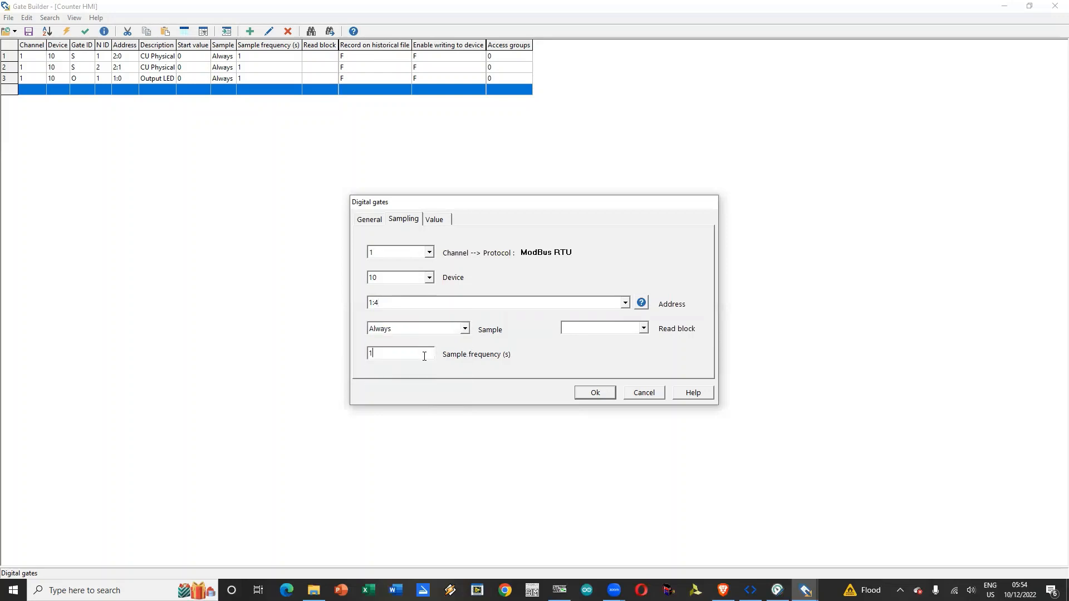
click(606, 394)
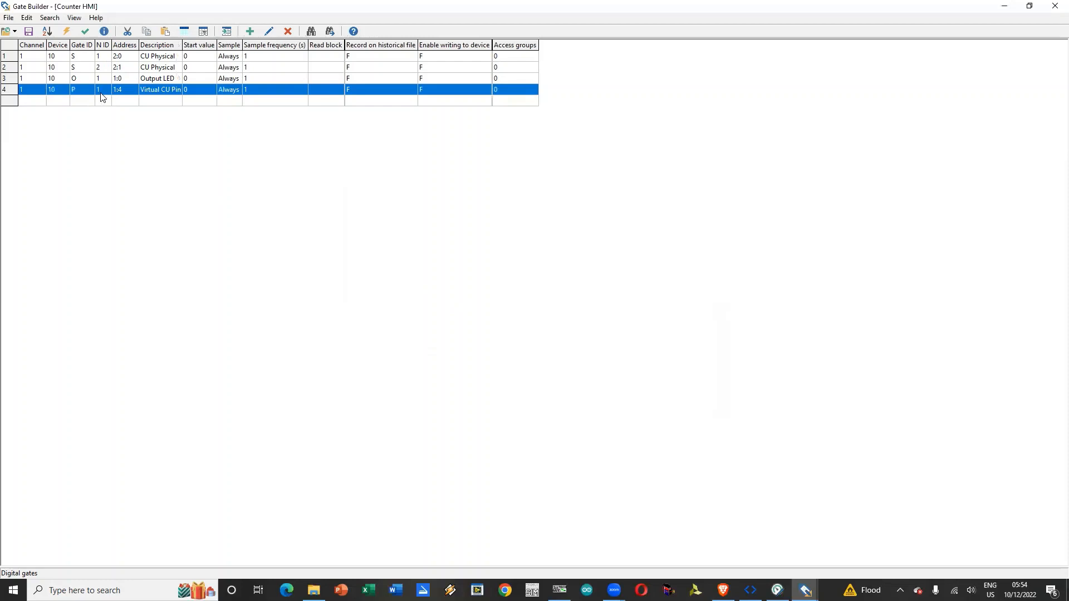
Step: Duplicate the Virtual CU Pin gate as a new gate with an incremented N ID
right_click(102, 98)
click(142, 106)
right_click(96, 100)
click(126, 126)
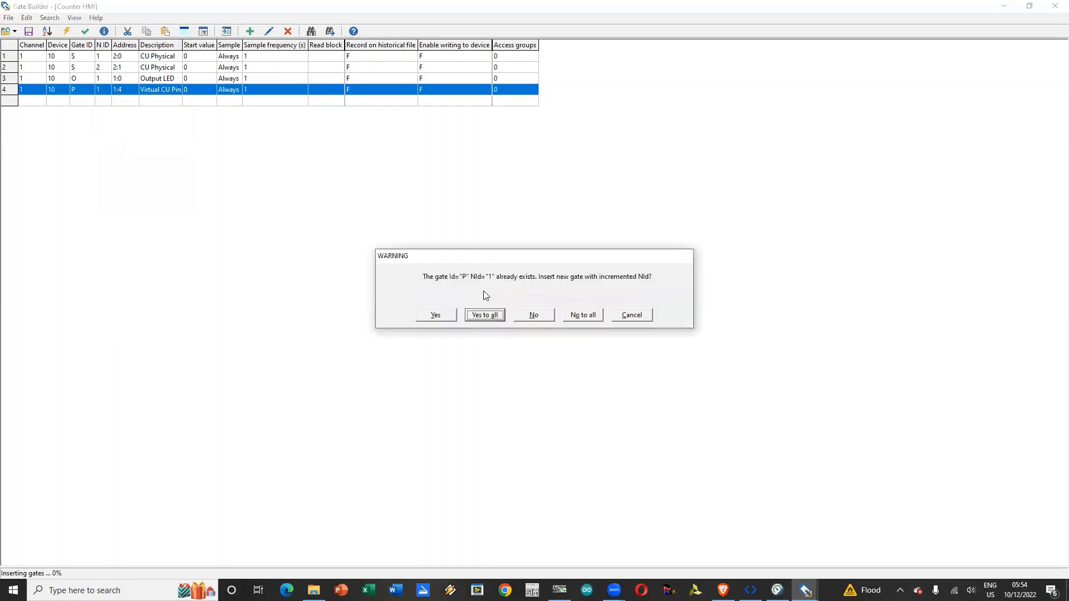
click(482, 314)
Step: Change the duplicated gate's address to 1:5 and its description to Virtual Reset Pin
double_click(53, 103)
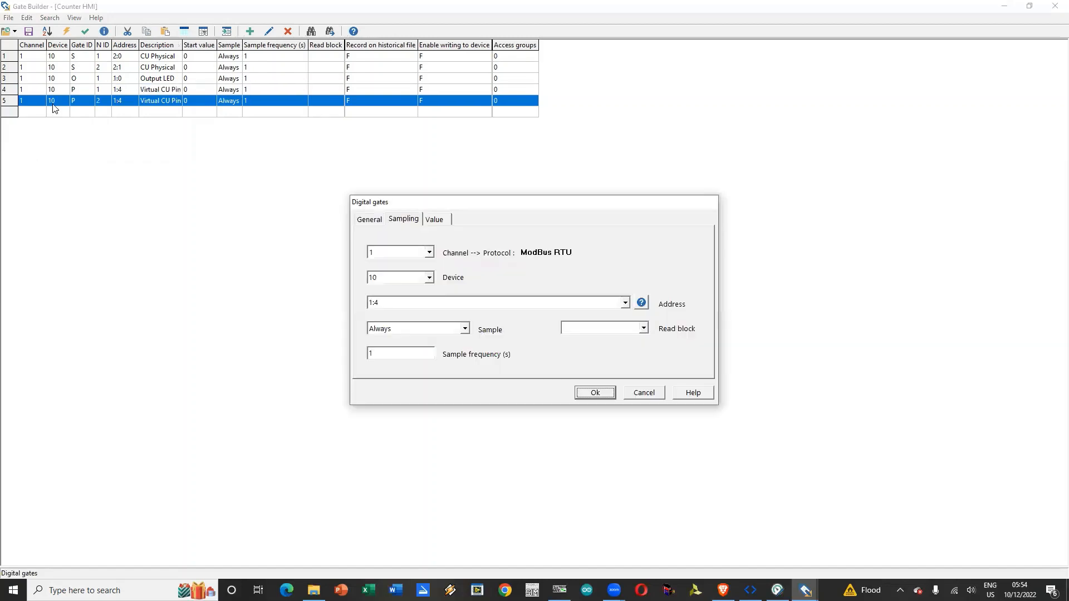
click(397, 302)
click(400, 301)
click(369, 219)
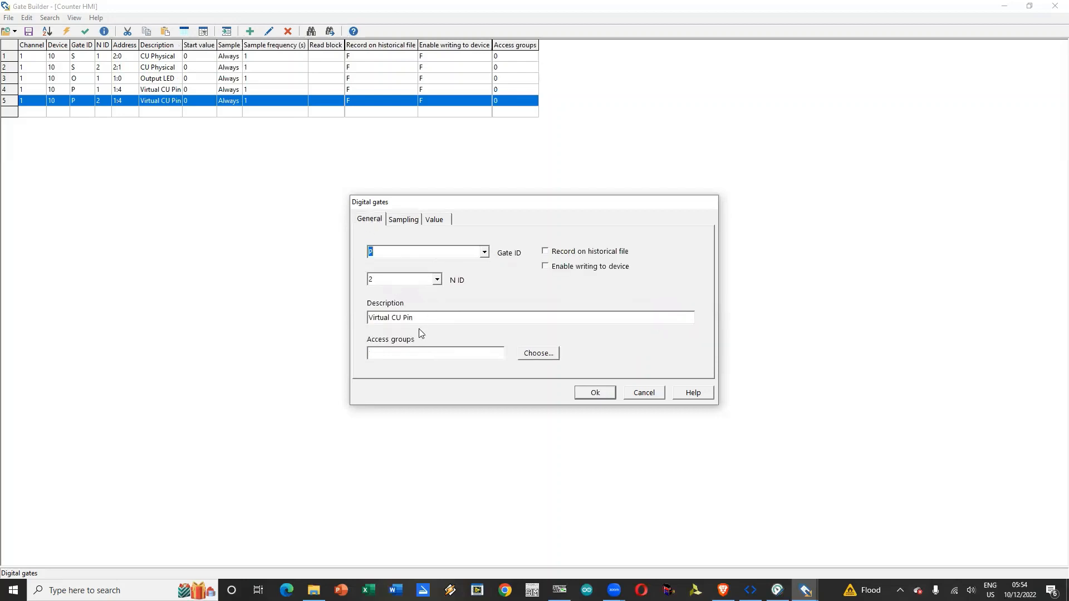
drag(424, 318, 323, 323)
text(V)
text(irtual Reset Pin)
key(Return)
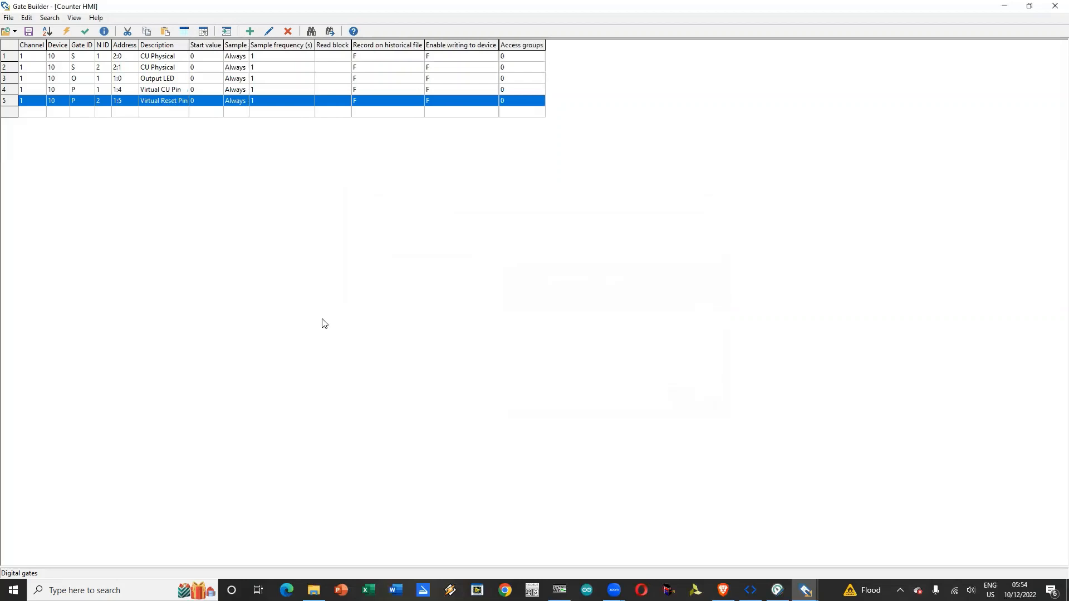
Step: Change the description of the digital gate with ID S and N ID 2 to Physical Reset Pin
double_click(76, 70)
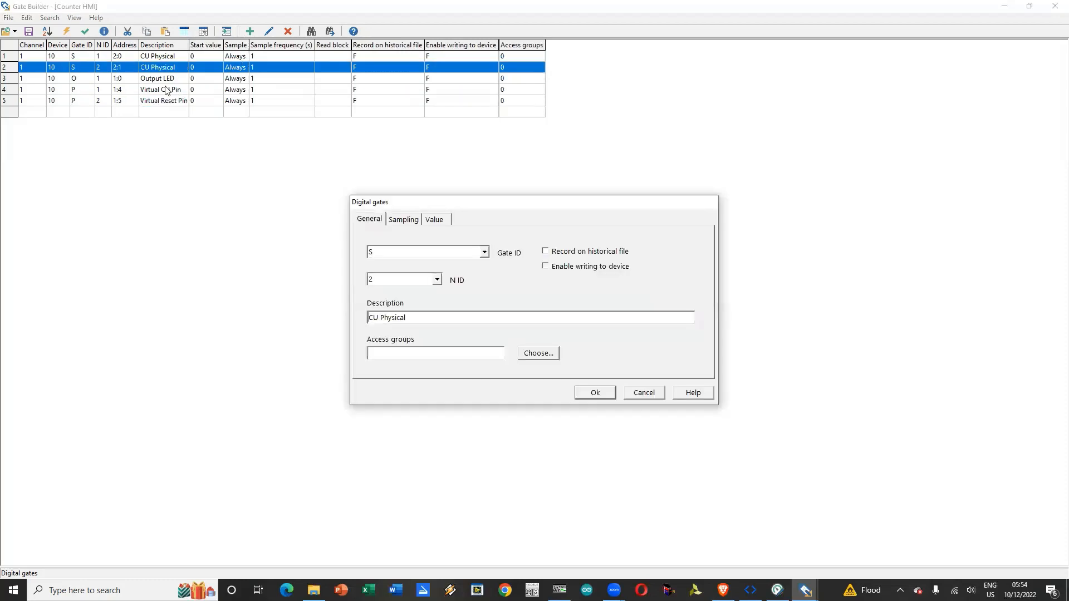
click(432, 317)
text(Physica)
click(595, 393)
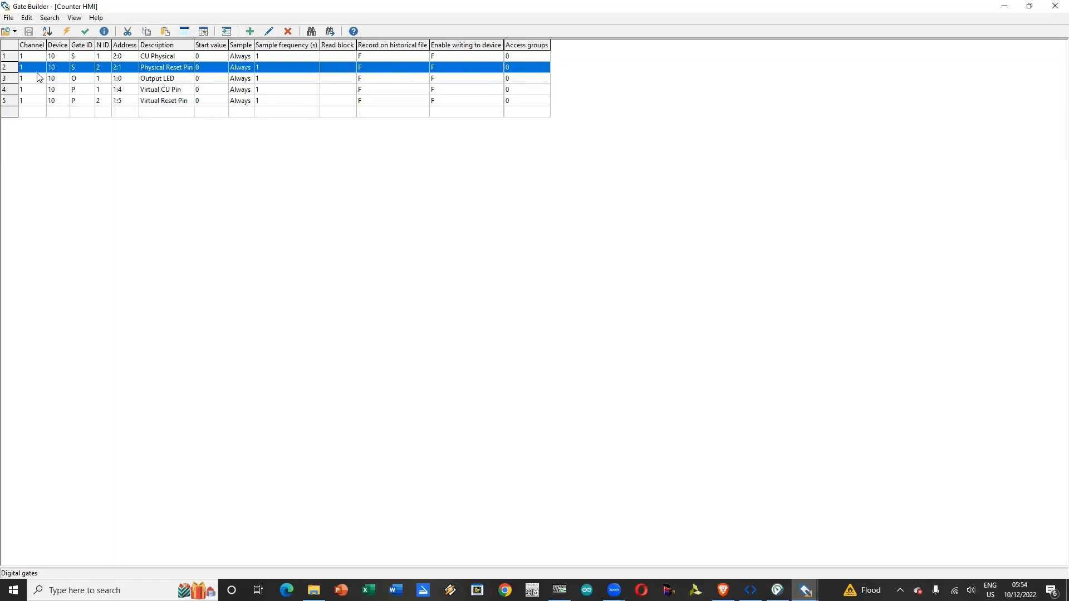
Step: Close the digital gates table and open the Counter HMI project's numeric gates
click(1054, 5)
double_click(238, 48)
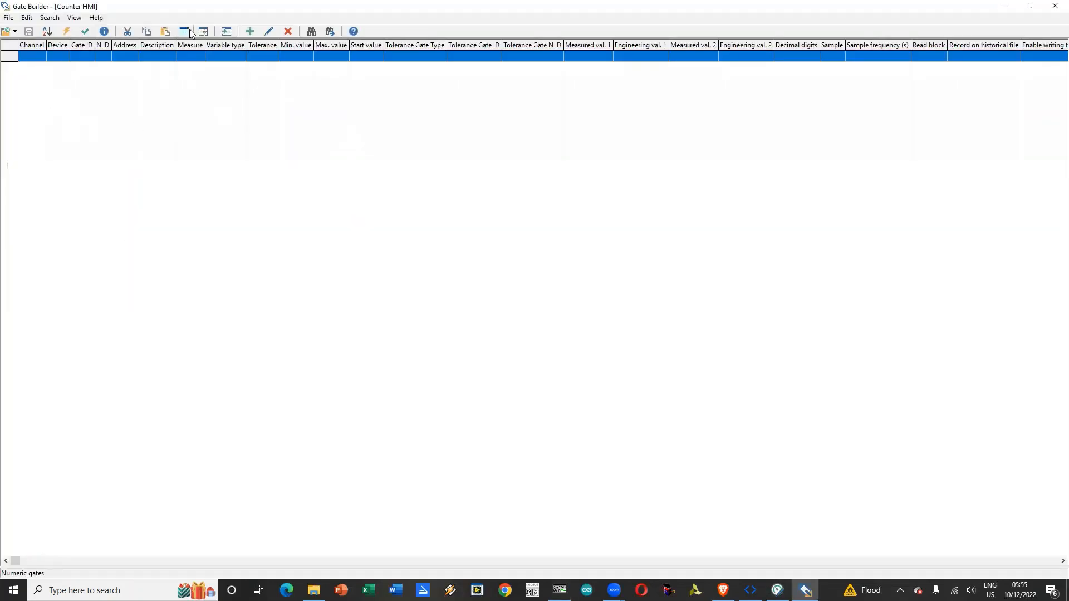
click(245, 35)
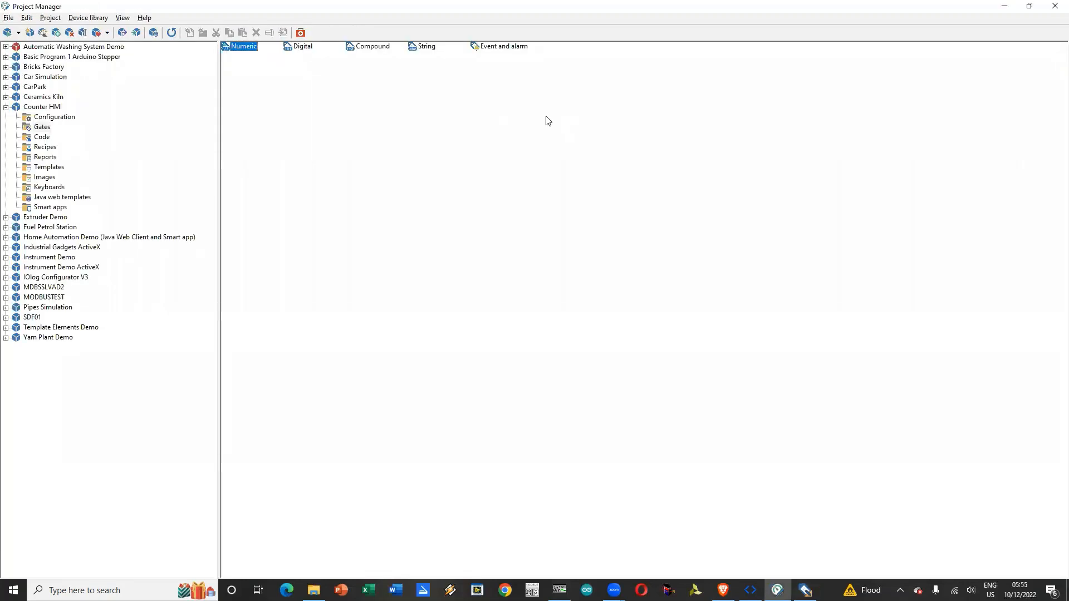
Step: Check the holding register list in ModScan32 and return to the numeric gates in Gate Builder
key(alt+Tab)
key(alt+Tab)
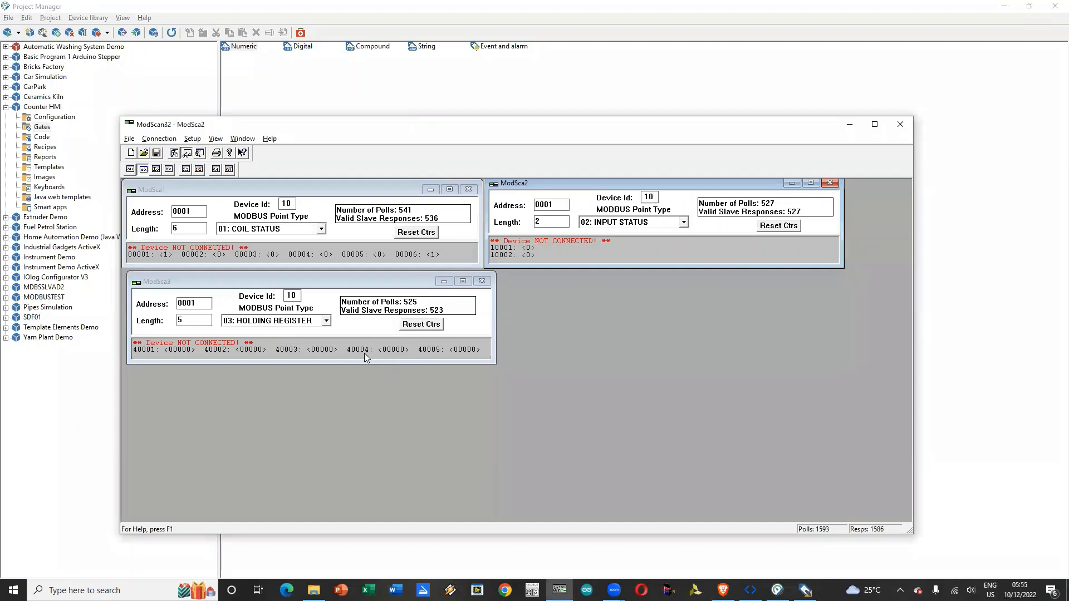
key(alt+Tab)
click(242, 47)
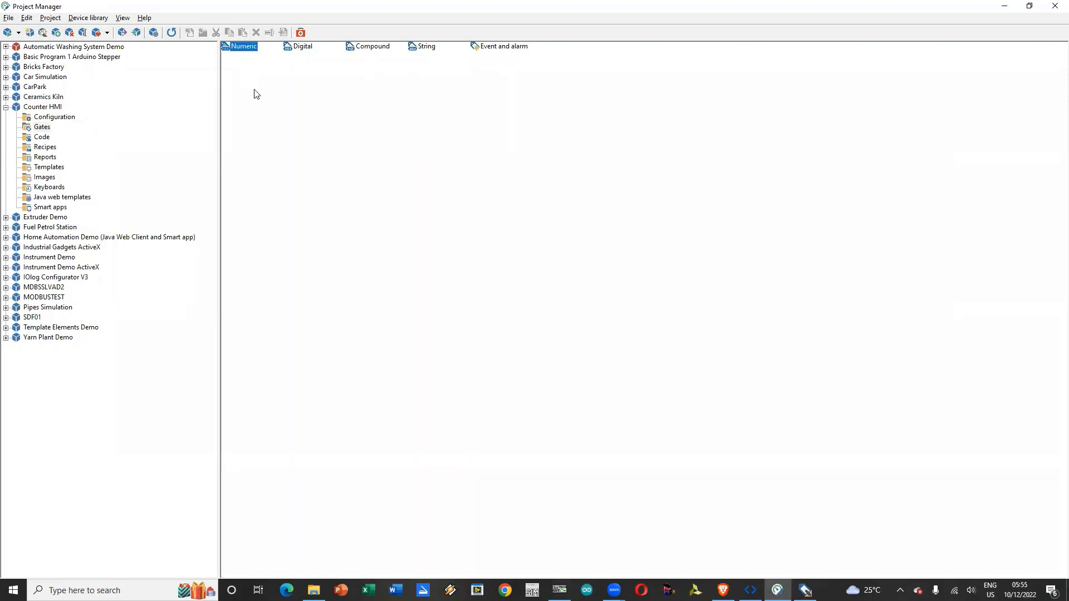
key(alt+Tab)
key(alt+Tab)
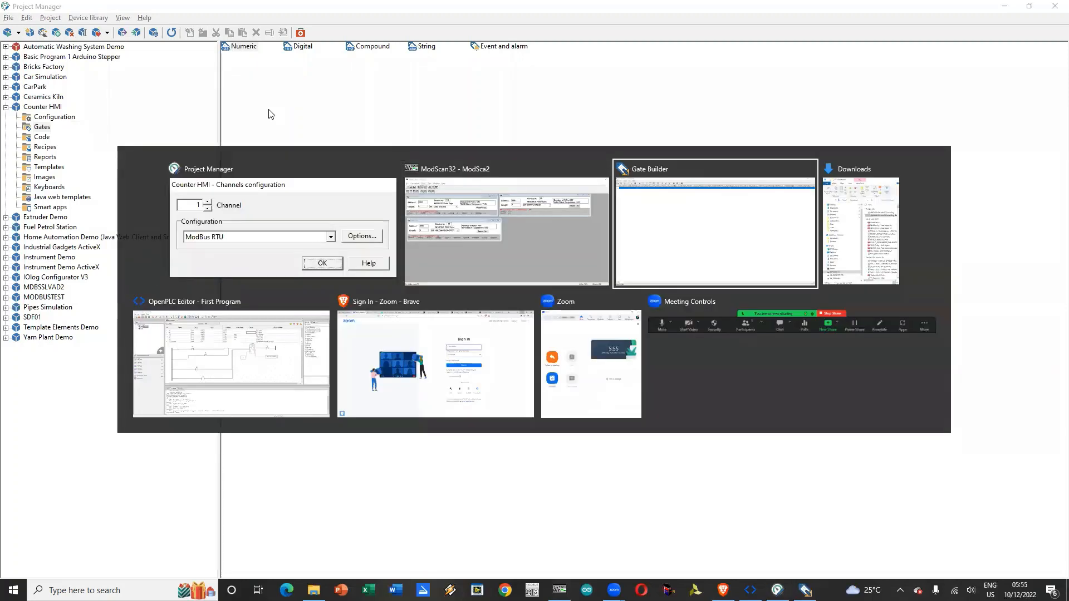
Step: Add a numeric gate with gate ID QW, N ID 4 and description Present Count
click(251, 31)
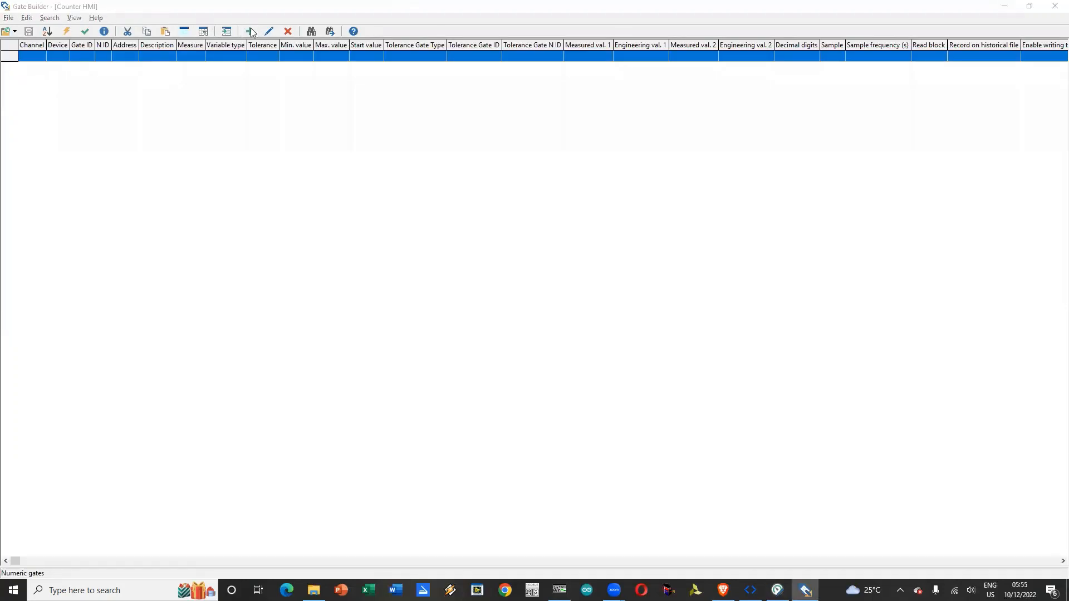
click(449, 245)
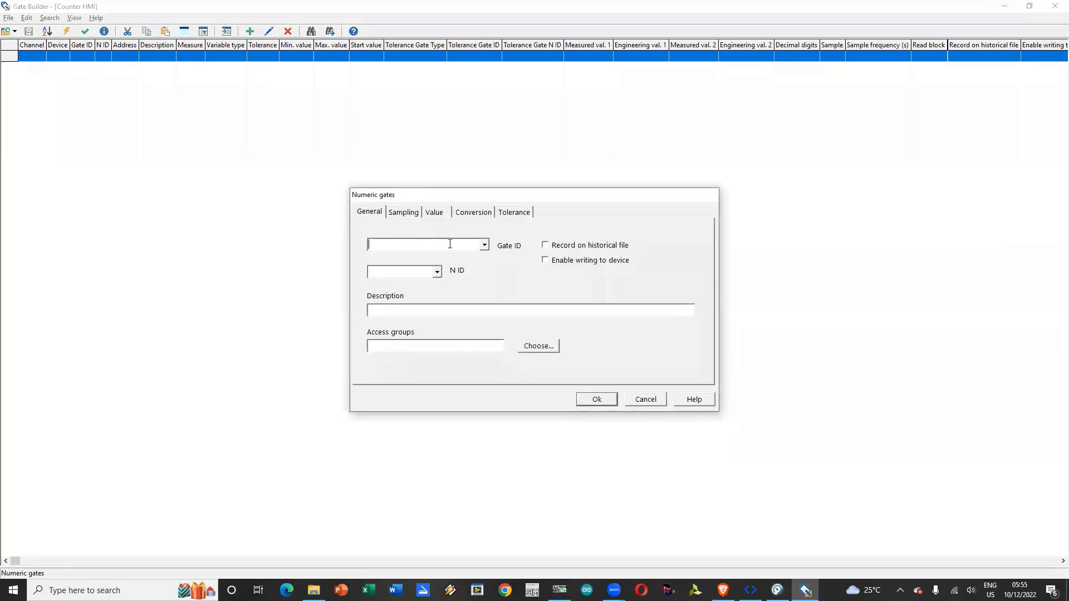
text(QW)
click(423, 271)
text(4)
text(Present Count)
Step: Assign the Present Count gate to channel 1 and device 10
click(403, 212)
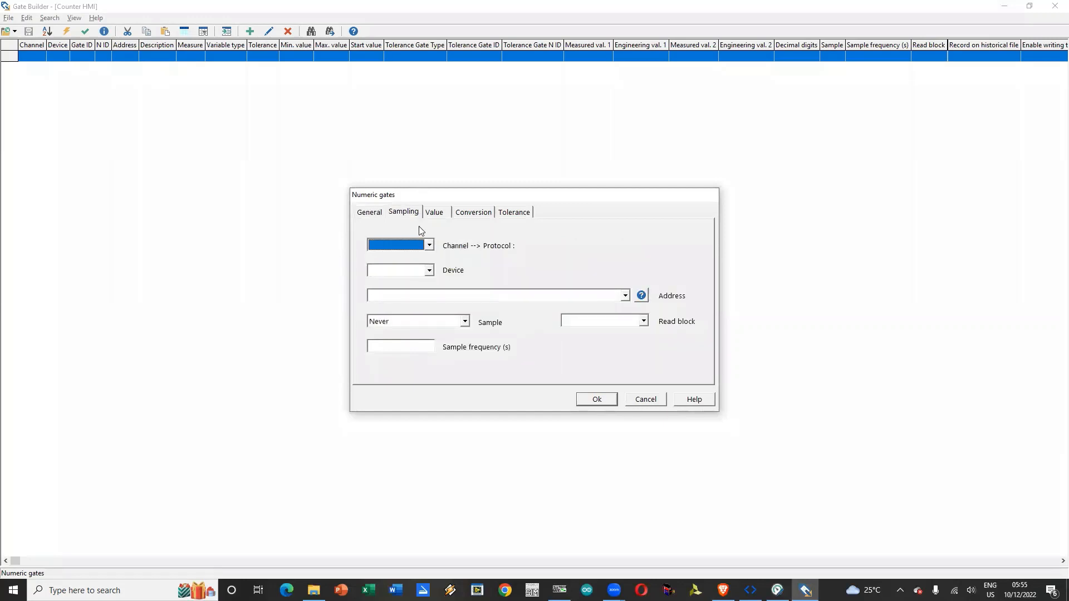
click(429, 245)
click(400, 266)
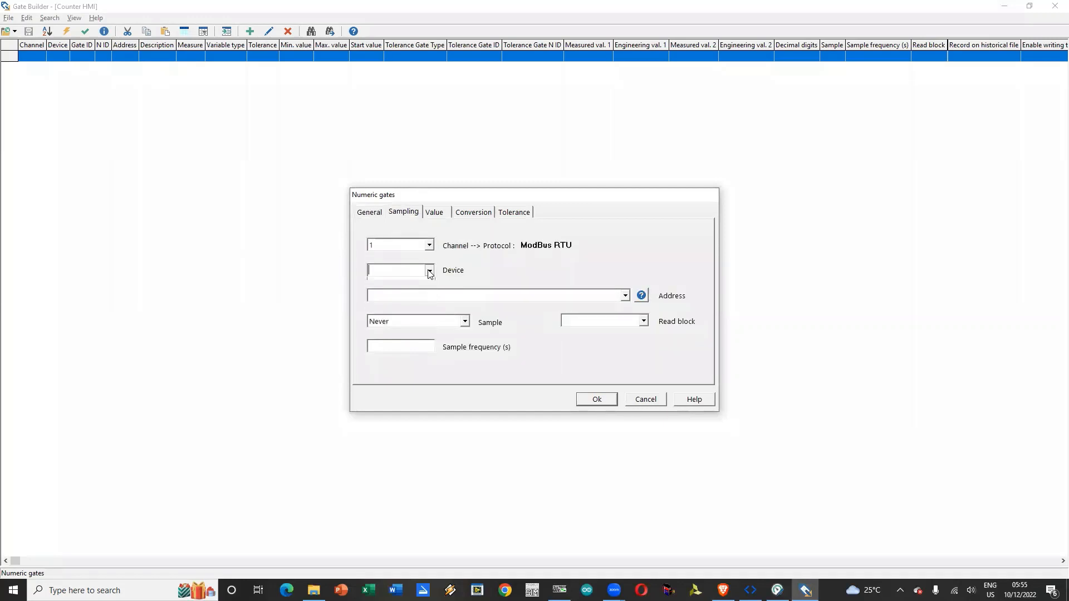
click(404, 270)
text(10)
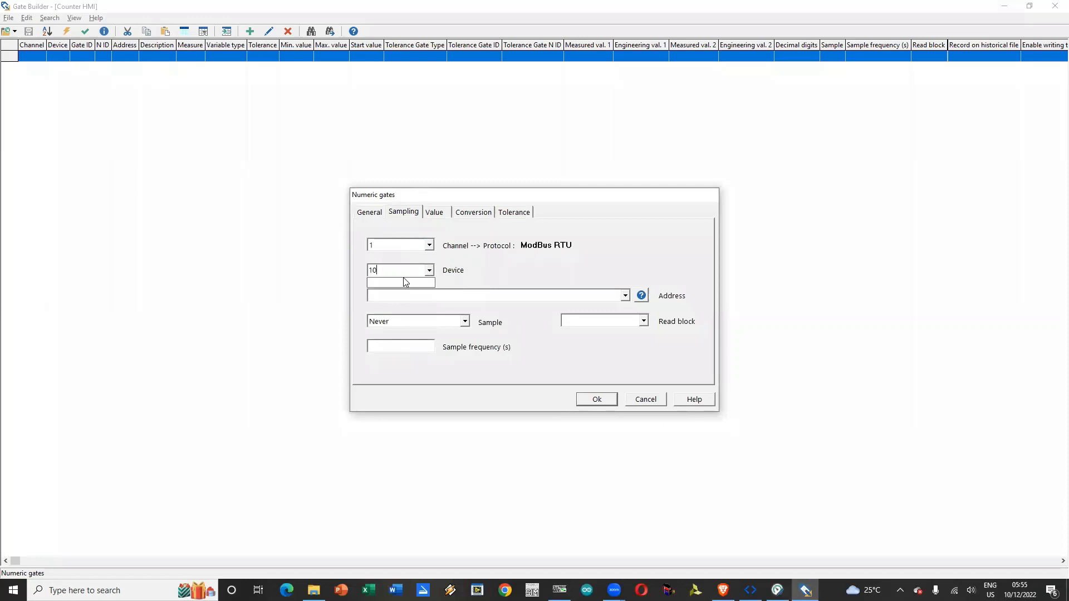
Step: Set the Present Count gate's address to 3:4, consulting the Modbus numeric gates page of the Protocols Guide
click(447, 296)
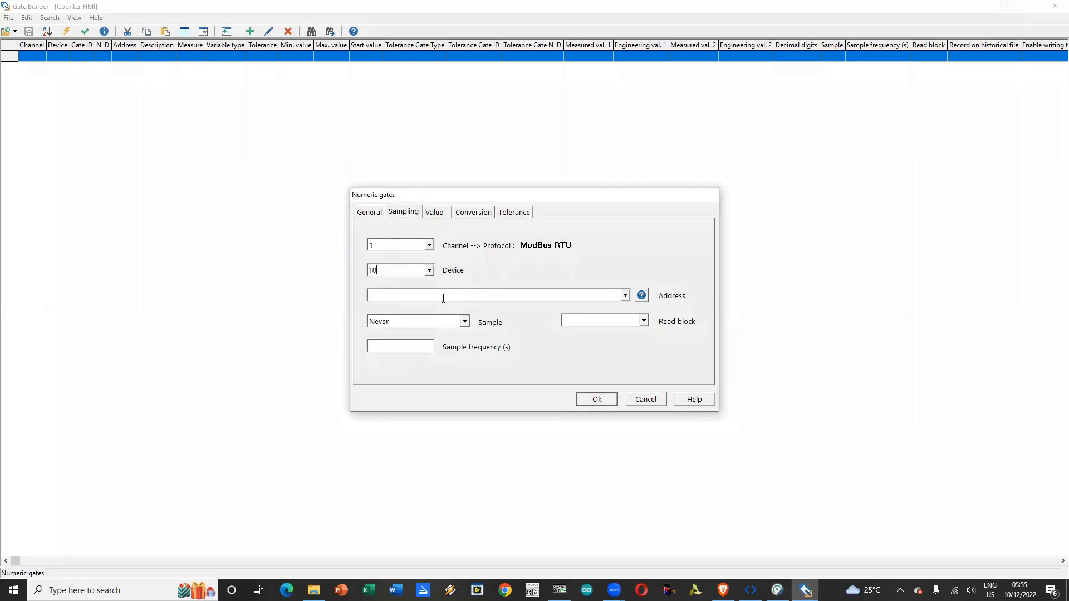
click(642, 295)
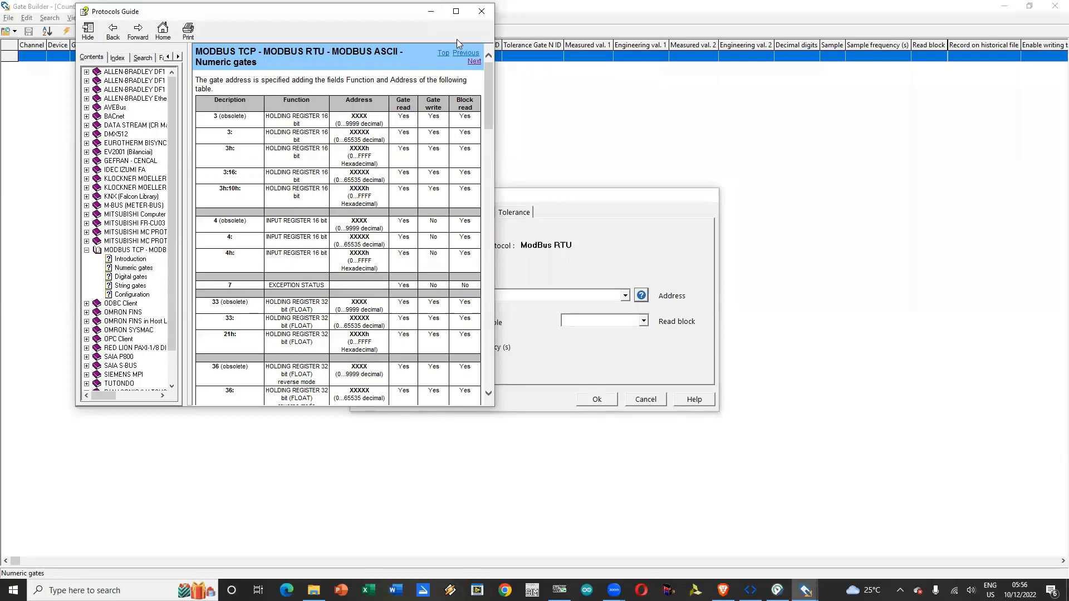
click(481, 11)
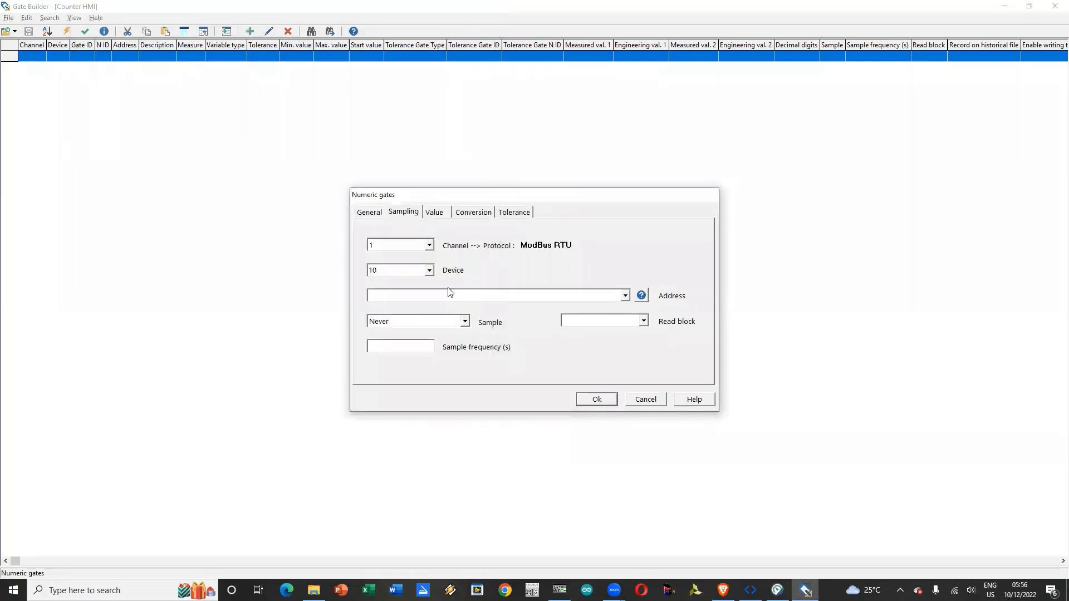
click(449, 294)
text(3:4)
Step: Set the Present Count gate to sample Always every 1 second, and save and close the numeric gates table
click(464, 322)
click(411, 345)
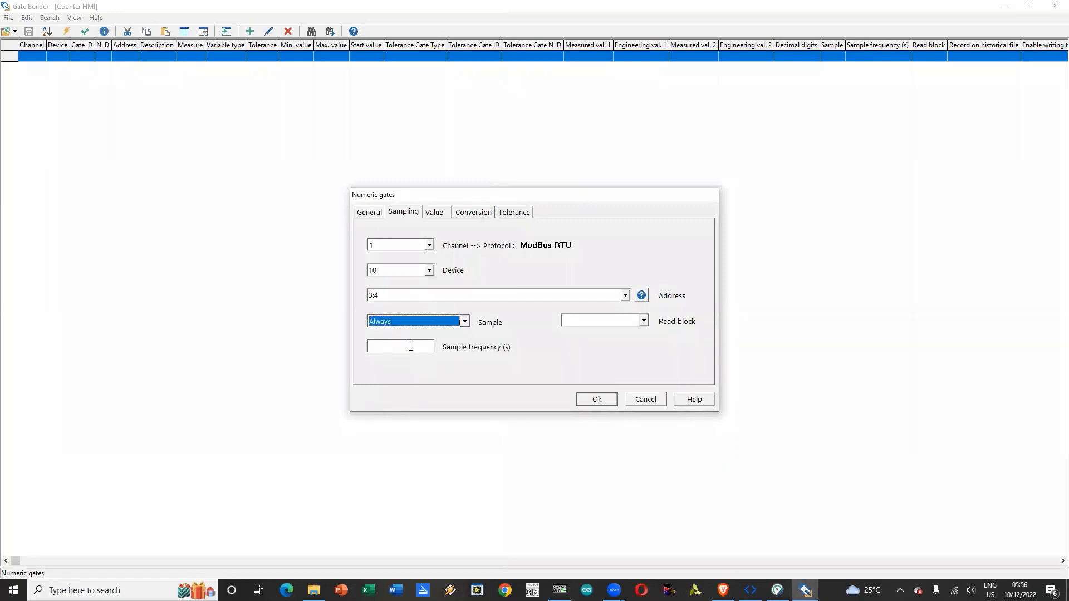
click(411, 347)
text(1)
click(602, 403)
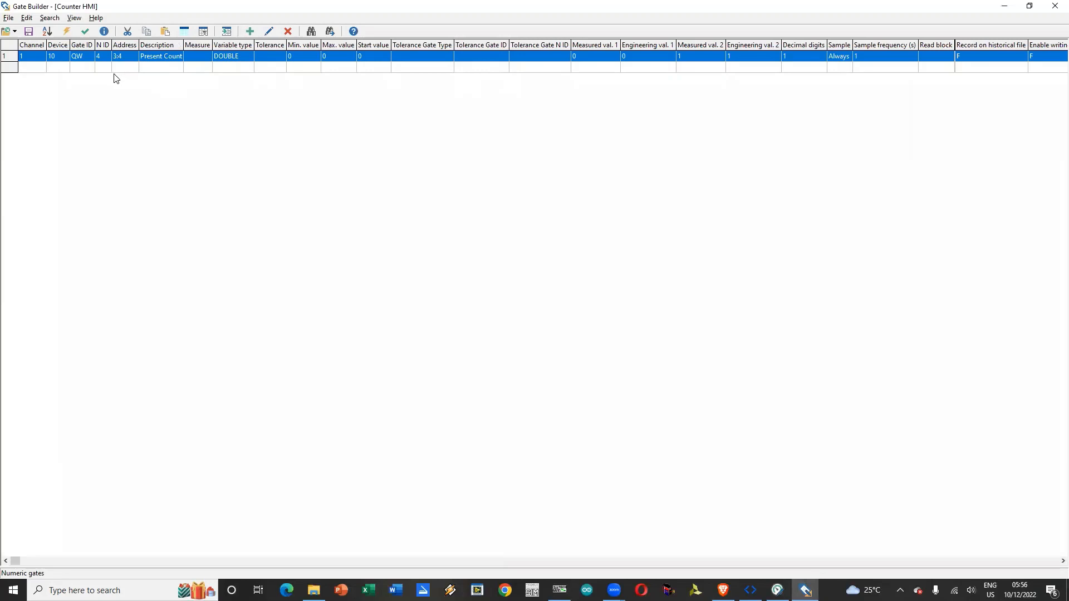
click(28, 31)
click(1055, 5)
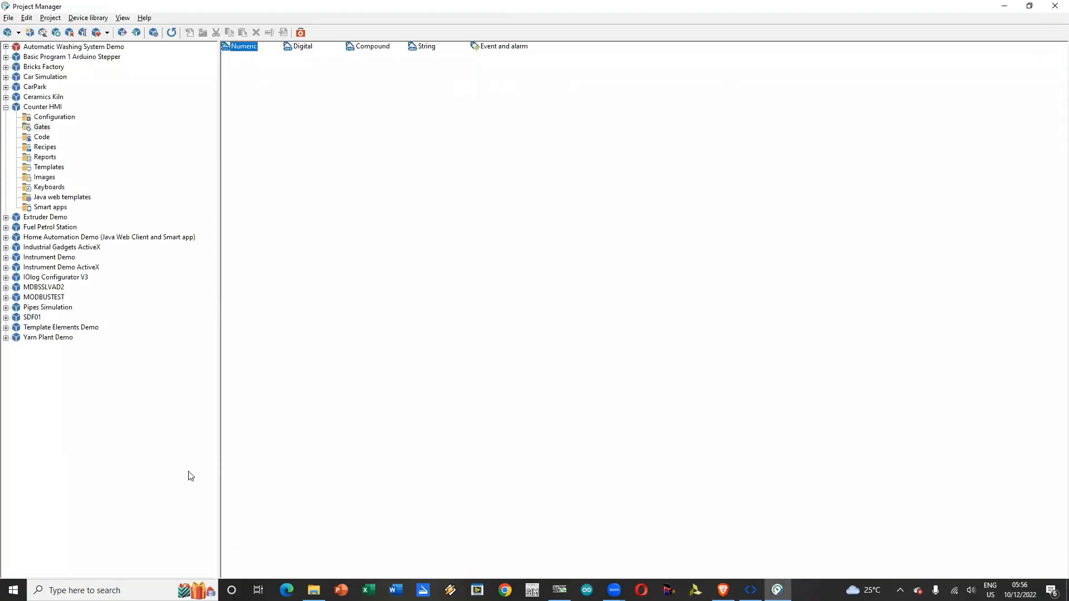
Step: Create a new template in the Counter HMI project named Virtual and Physical Counter
click(48, 167)
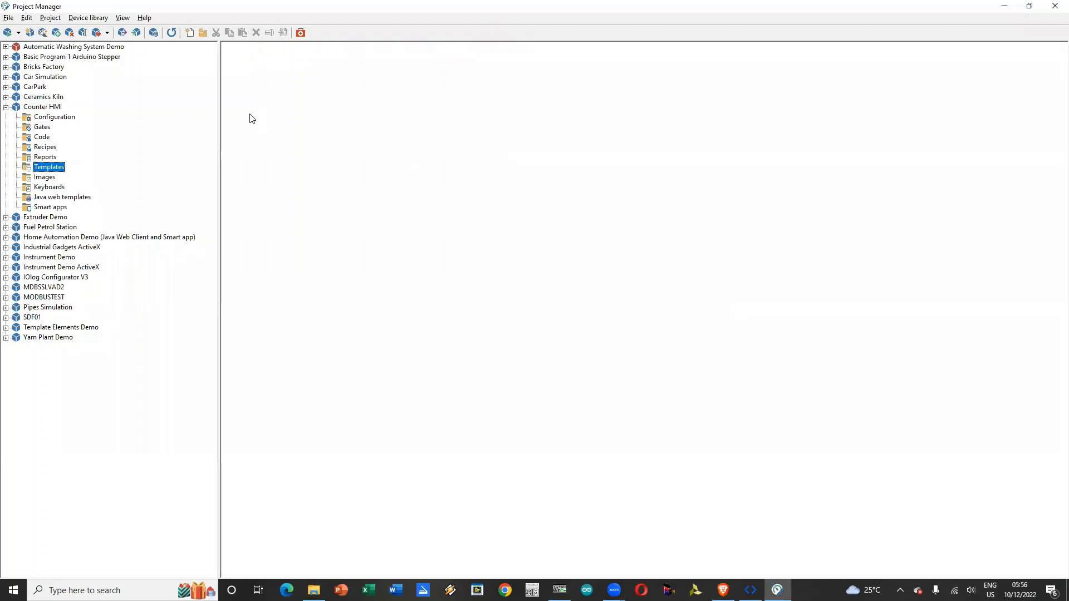
right_click(274, 110)
mouse_move(307, 131)
click(368, 128)
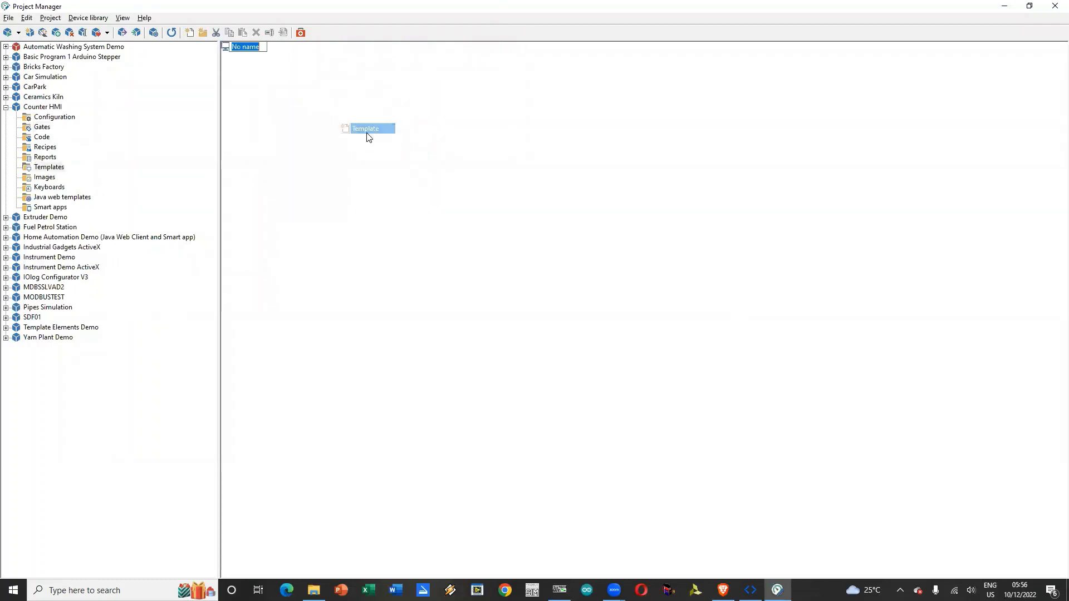
key(BackSpace)
text(Virtual and Physical Counter)
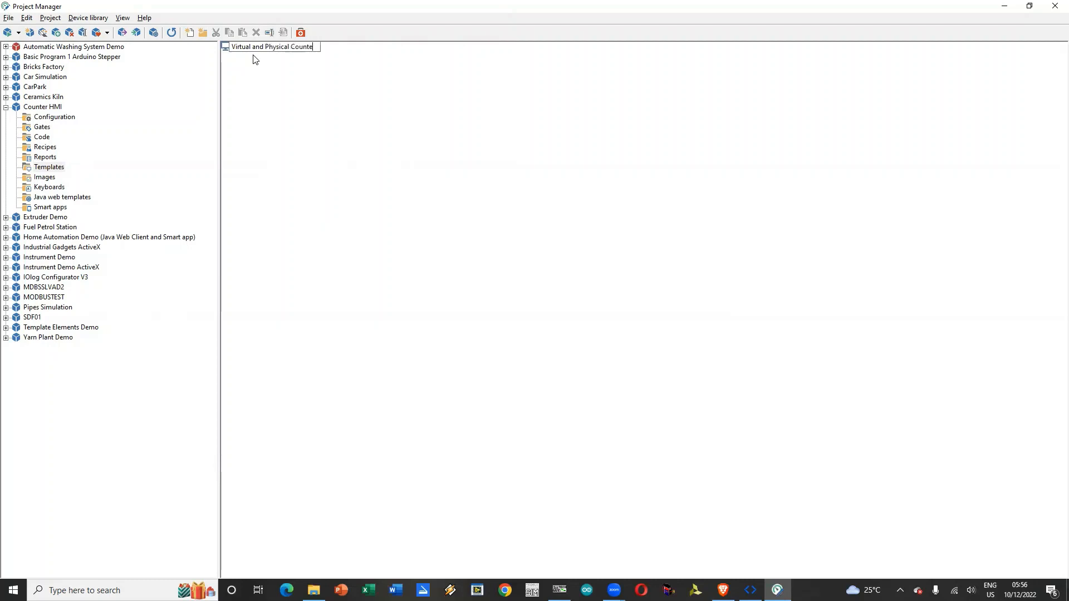
key(Return)
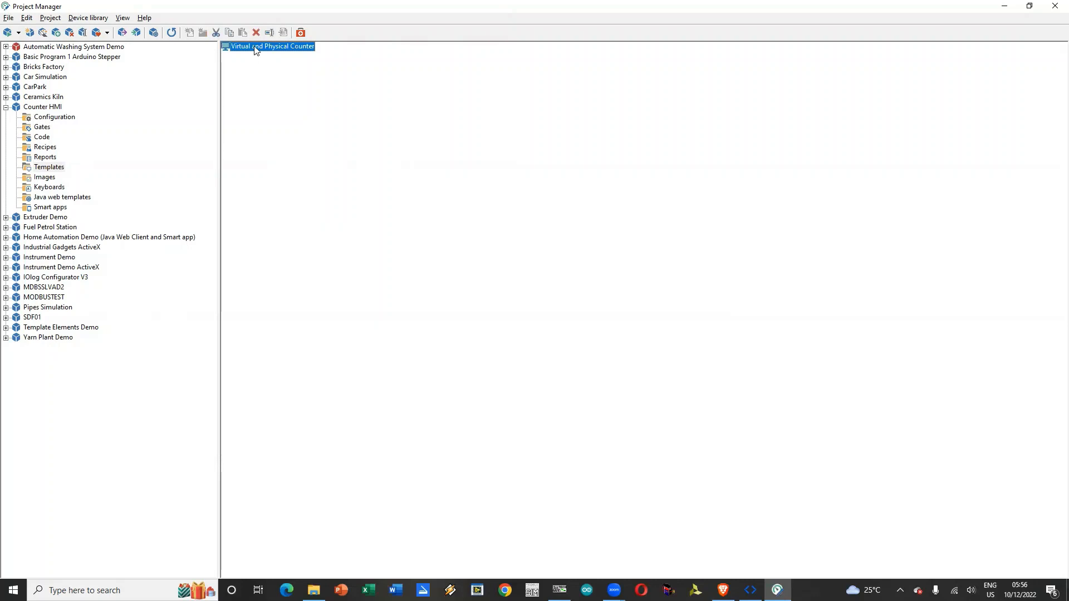
Step: Open the Virtual and Physical Counter template and add all five digital gates, from CU Physical to Virtual Reset Pin, to its gates
double_click(256, 47)
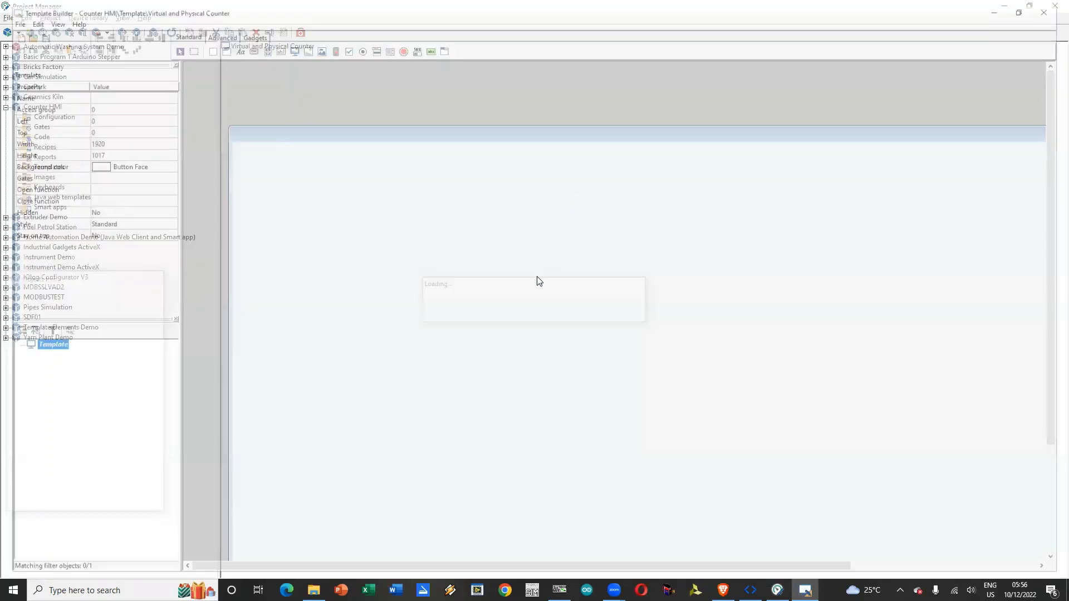
click(166, 176)
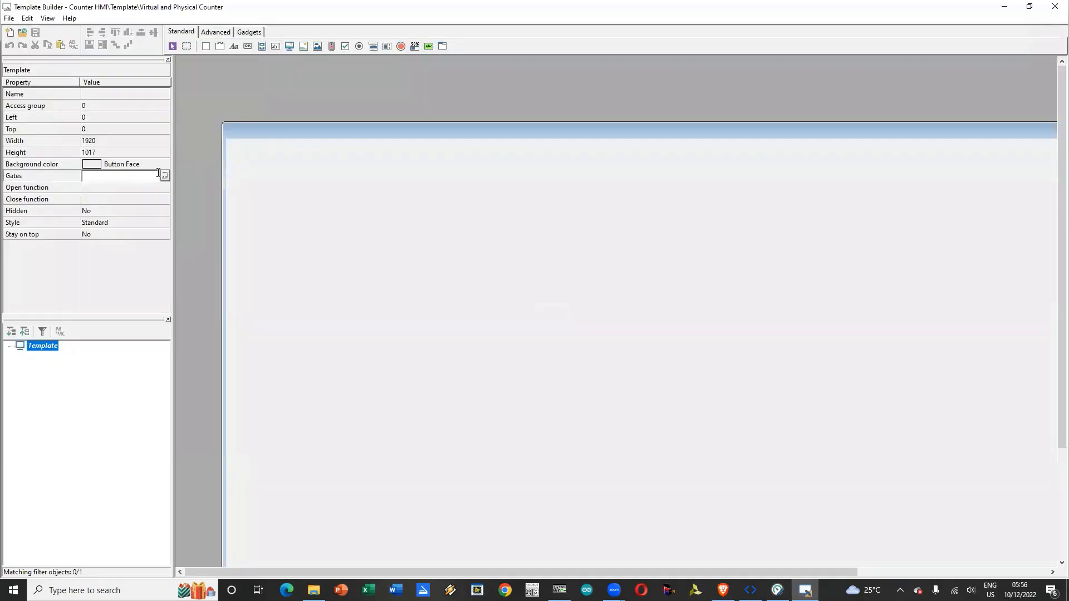
click(165, 178)
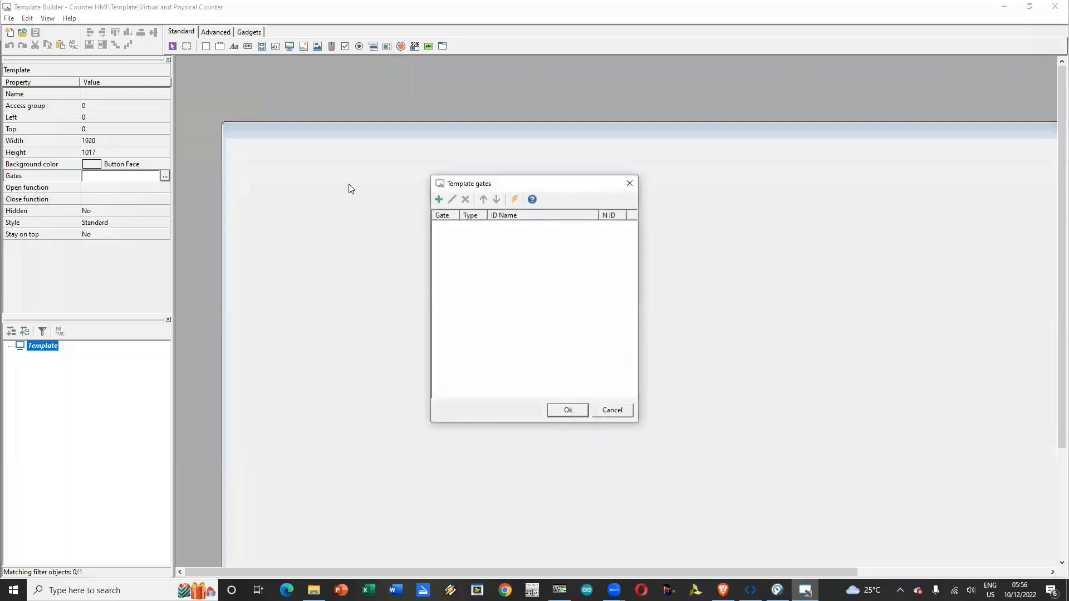
click(439, 201)
click(415, 216)
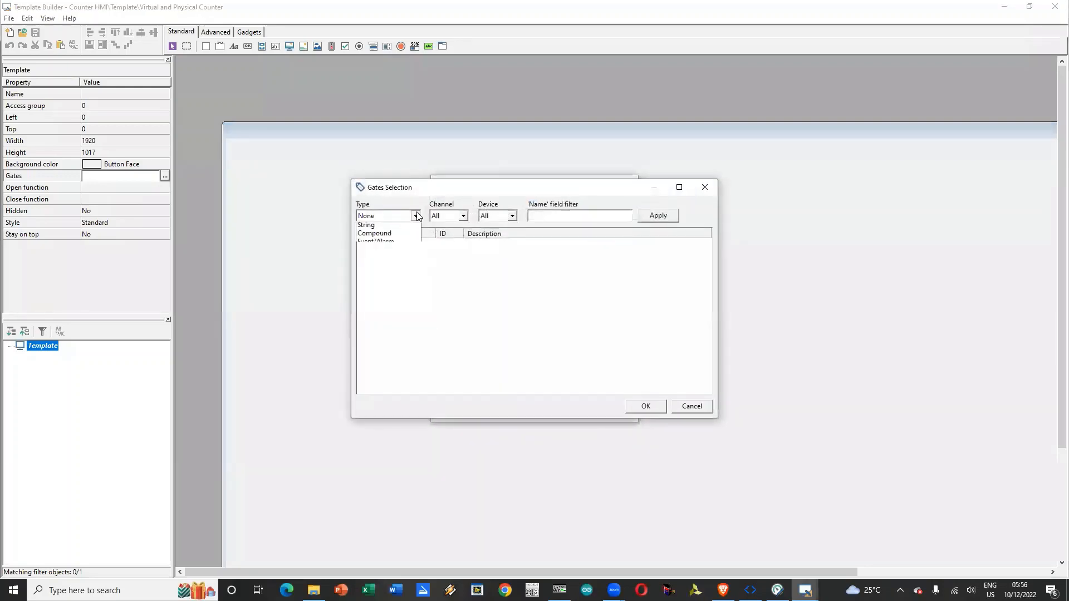
click(398, 245)
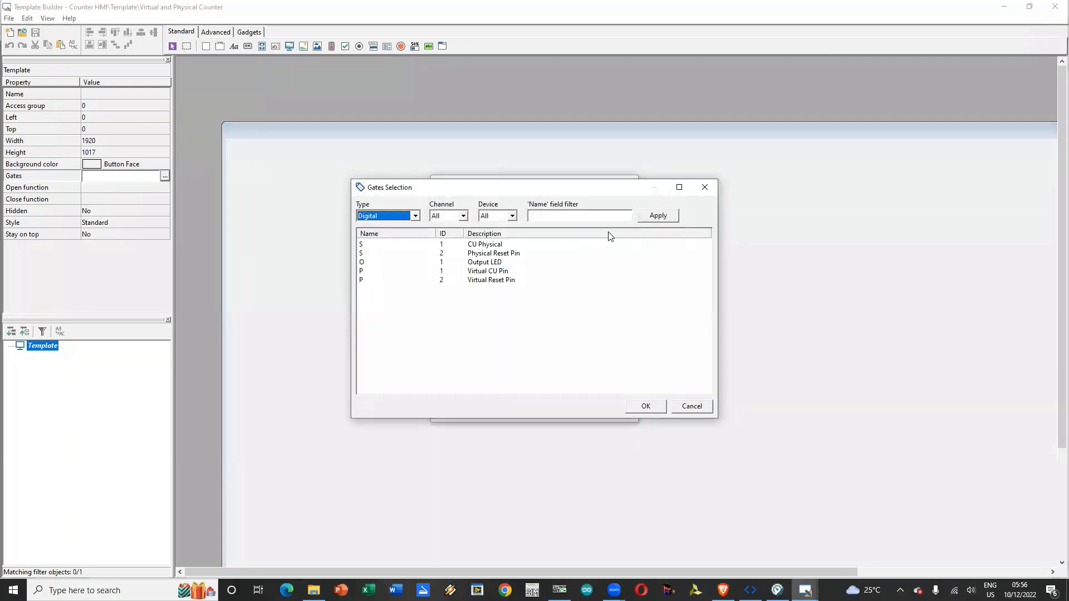
click(405, 246)
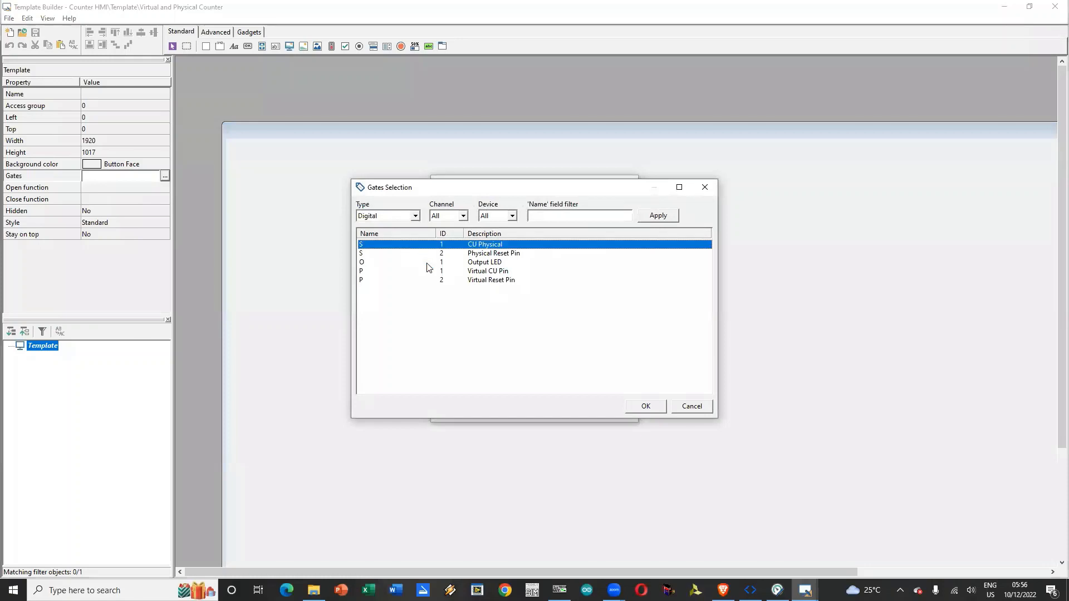
shift+click(420, 280)
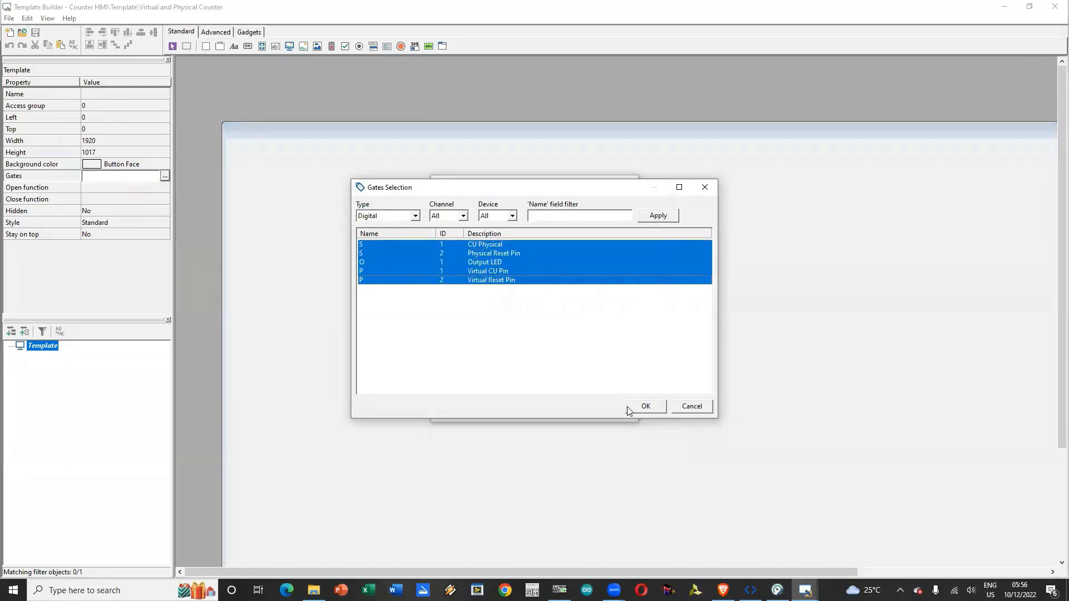
click(654, 407)
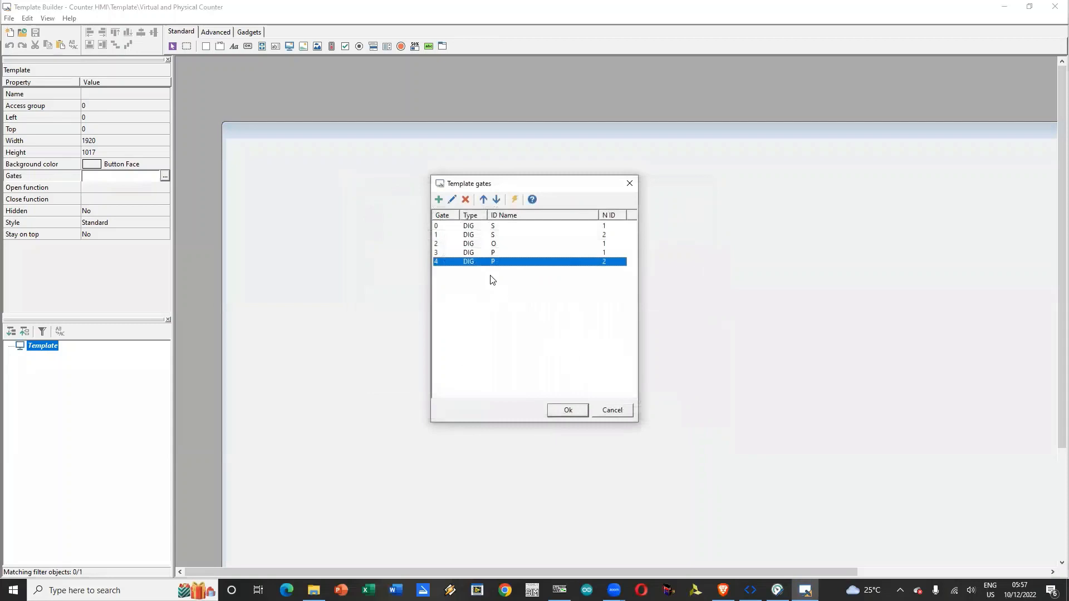
Step: Add the numeric gate Present Count to the template's gates and accept the gate list
click(440, 200)
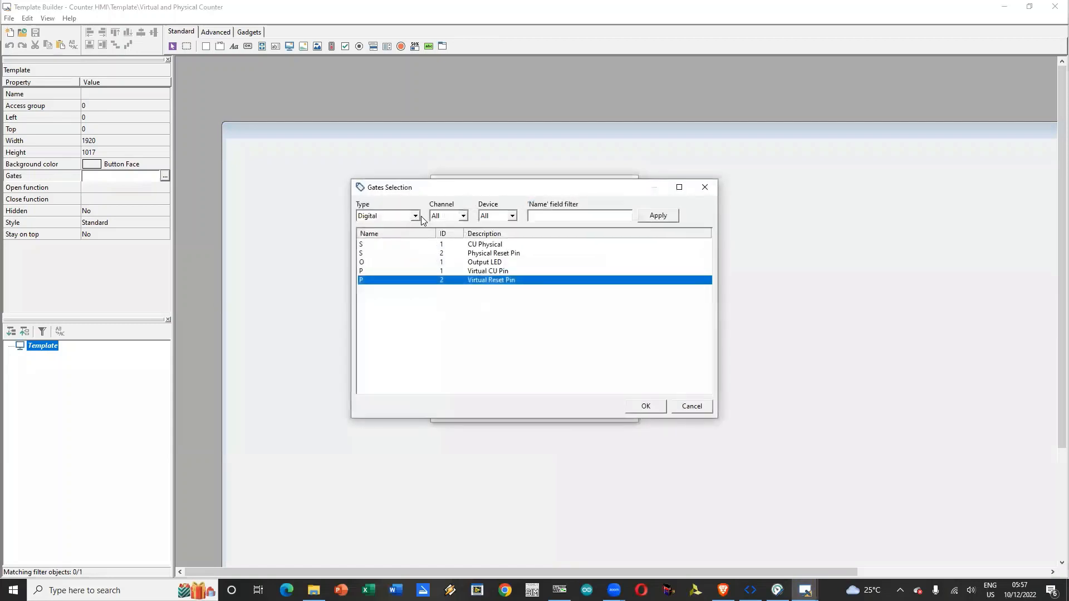
click(414, 216)
click(397, 237)
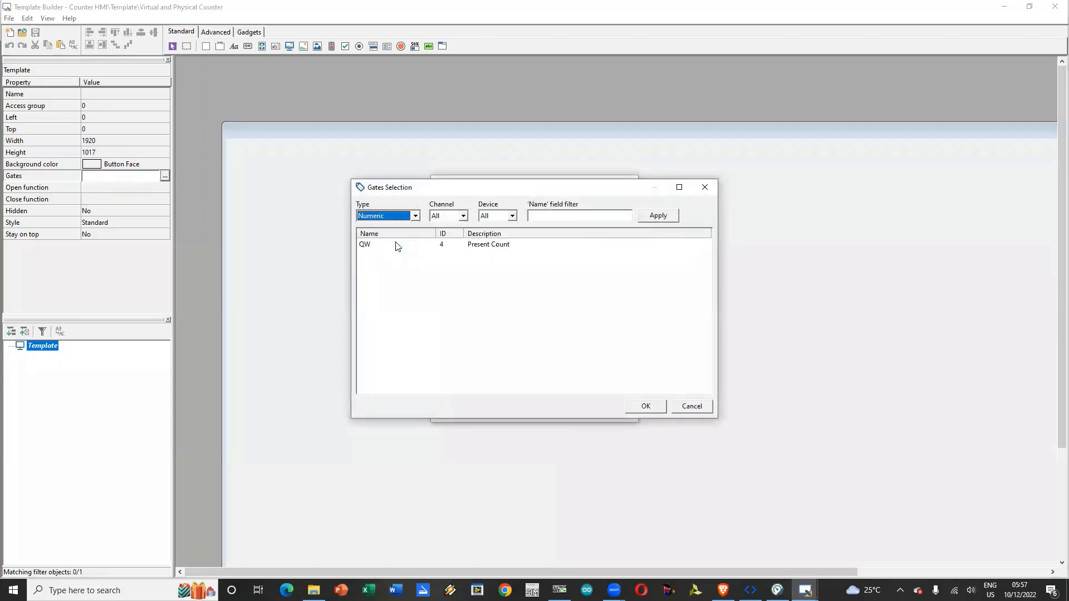
click(433, 246)
click(644, 405)
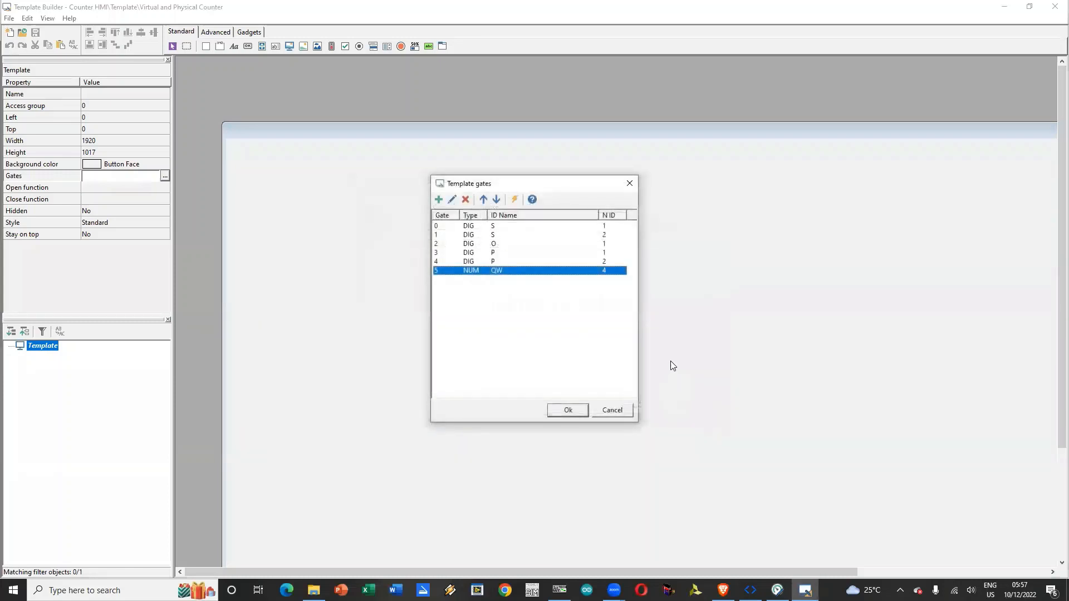
click(567, 412)
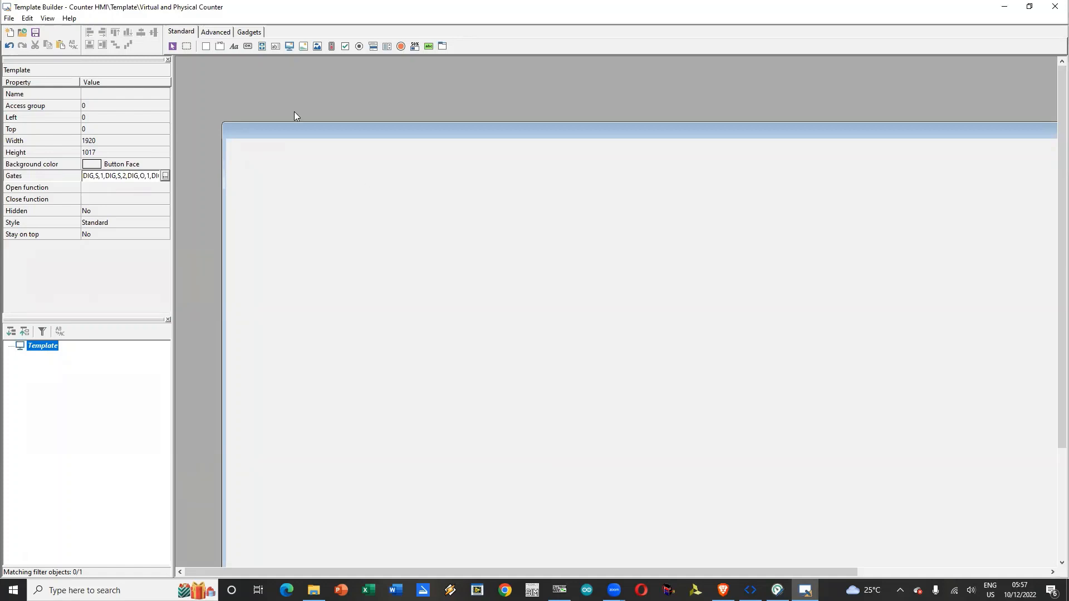
Step: Set the template's name to Counter HMI
click(125, 95)
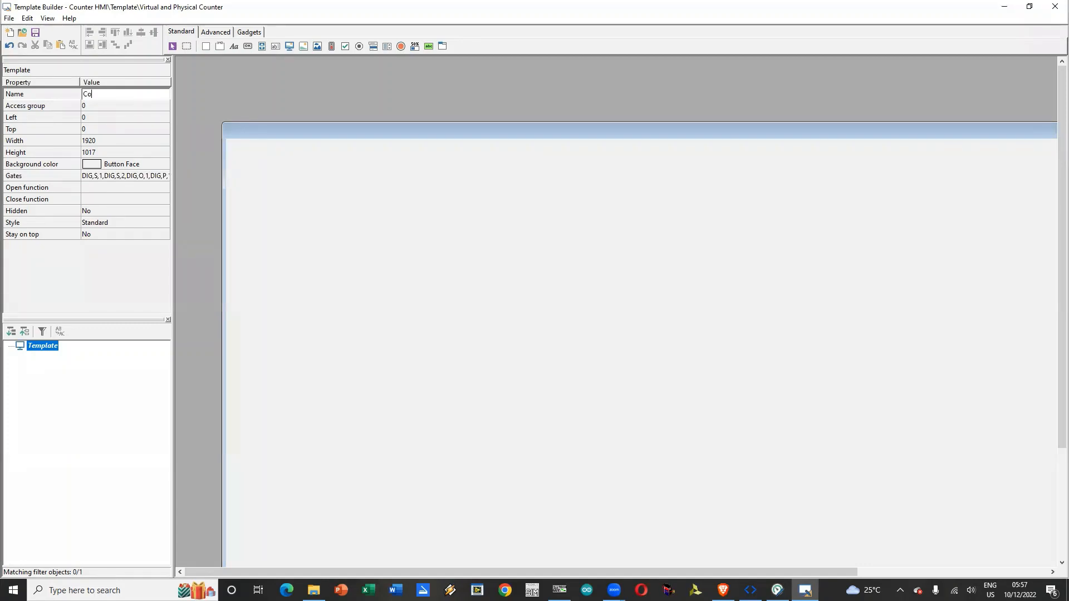
text(Counter HMI)
key(Return)
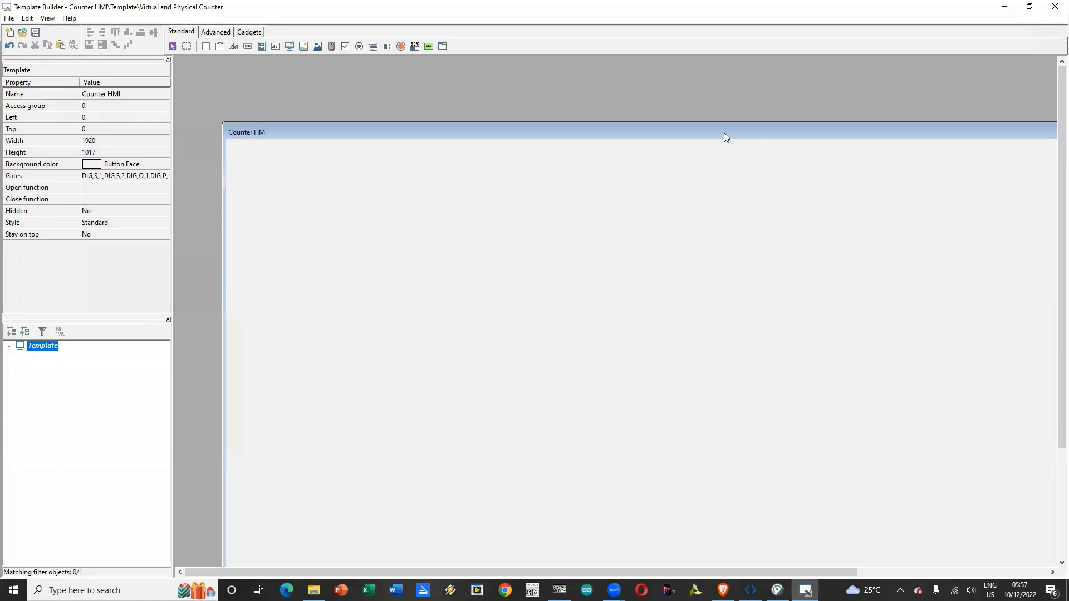
Step: Shrink the template window to about 291 wide and 98 high
scroll(726, 137, right, 5)
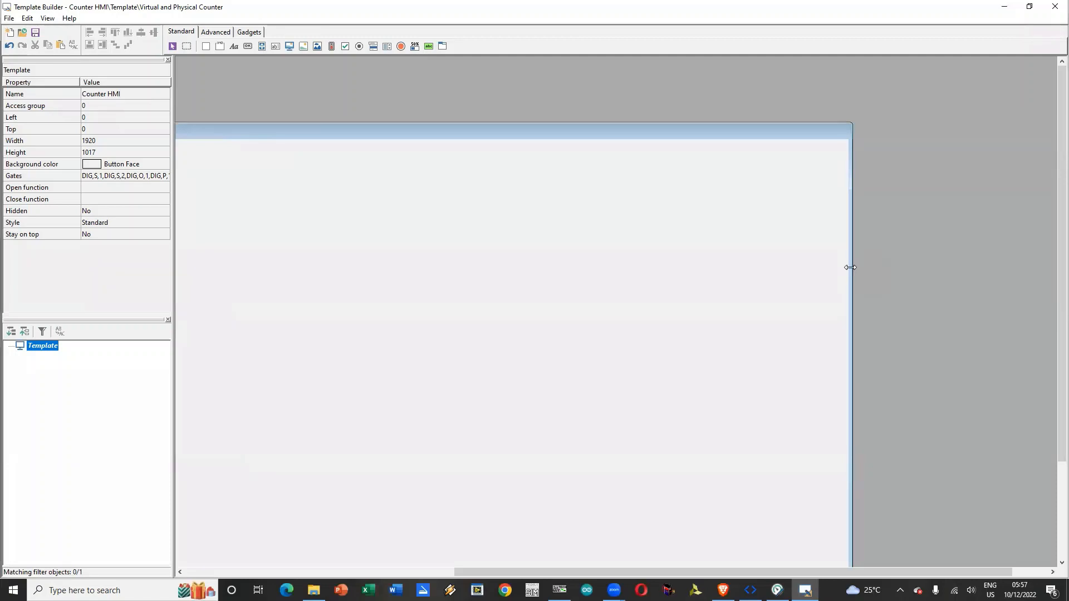
drag(850, 267, 198, 132)
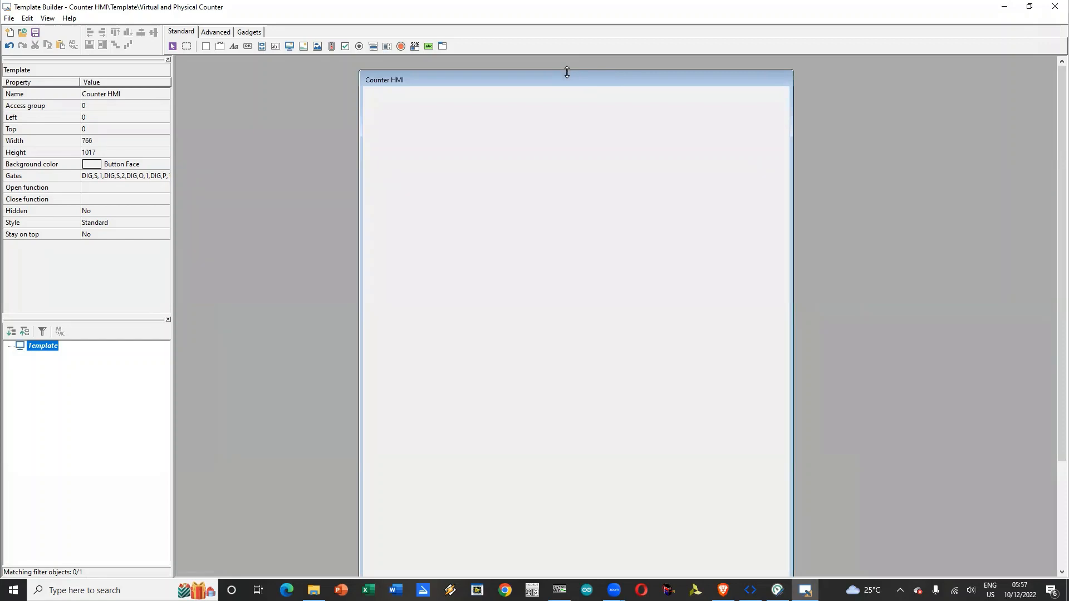
drag(566, 71, 580, 445)
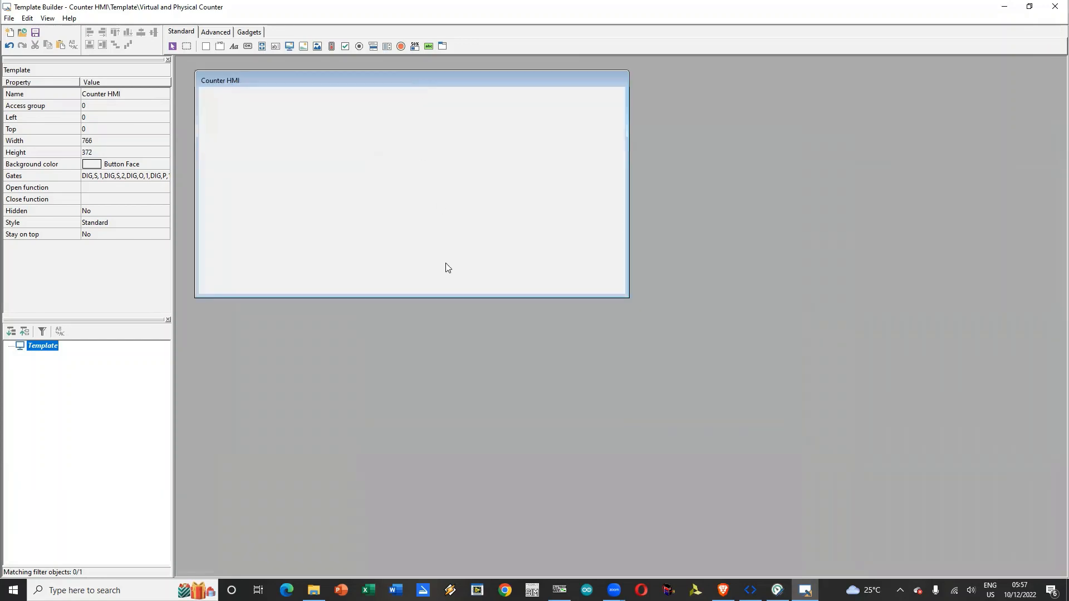
drag(438, 295, 459, 142)
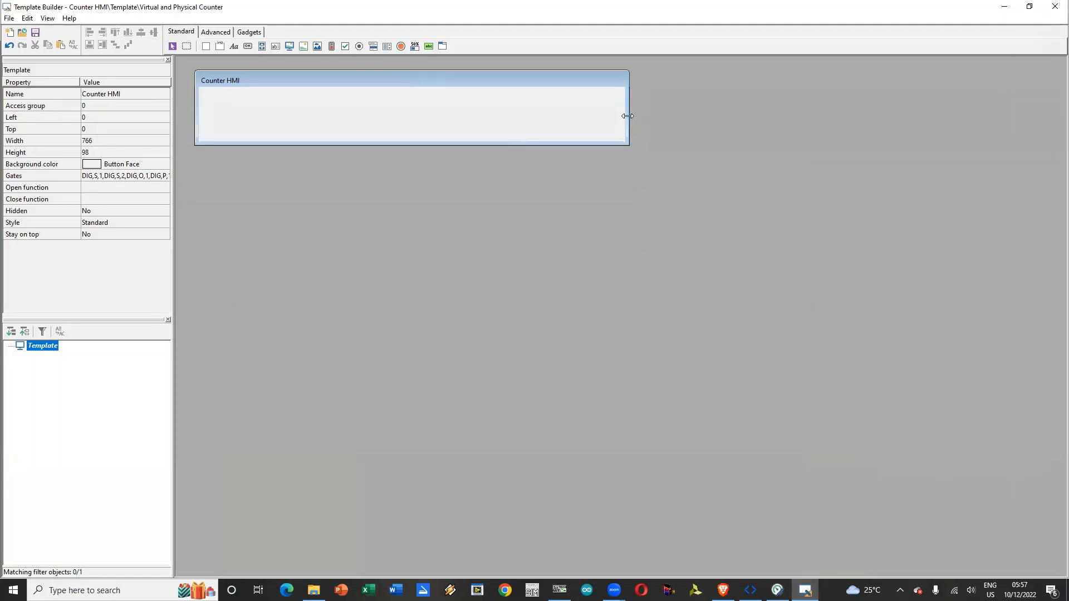
drag(628, 115, 365, 117)
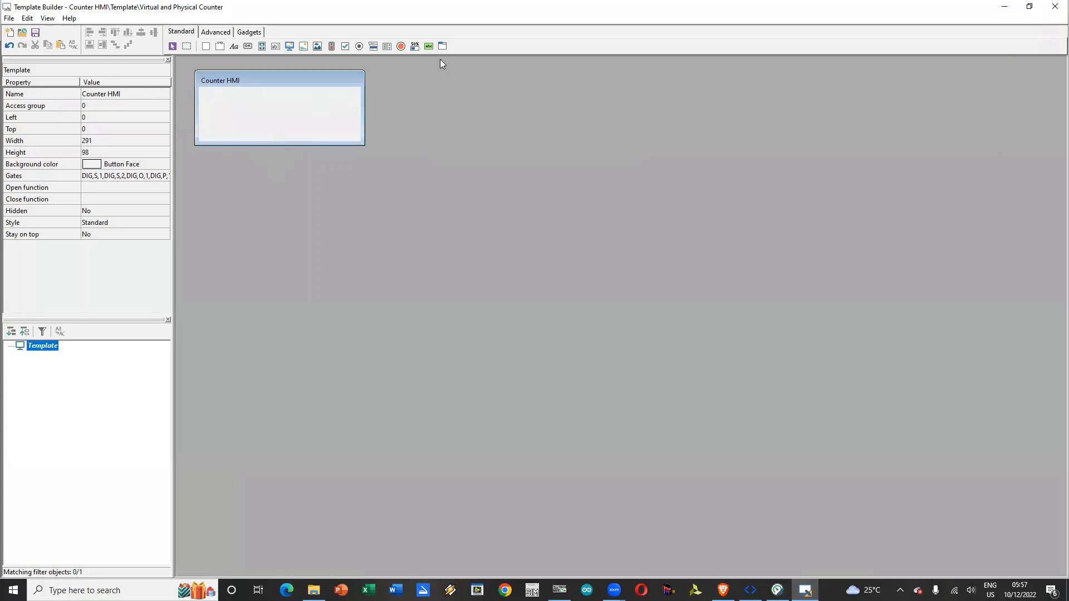
Step: Place an LED near the template's right edge at about 350, 10, enlarging the template to about 446 by 145 to fit
click(398, 48)
click(326, 107)
drag(325, 134, 450, 122)
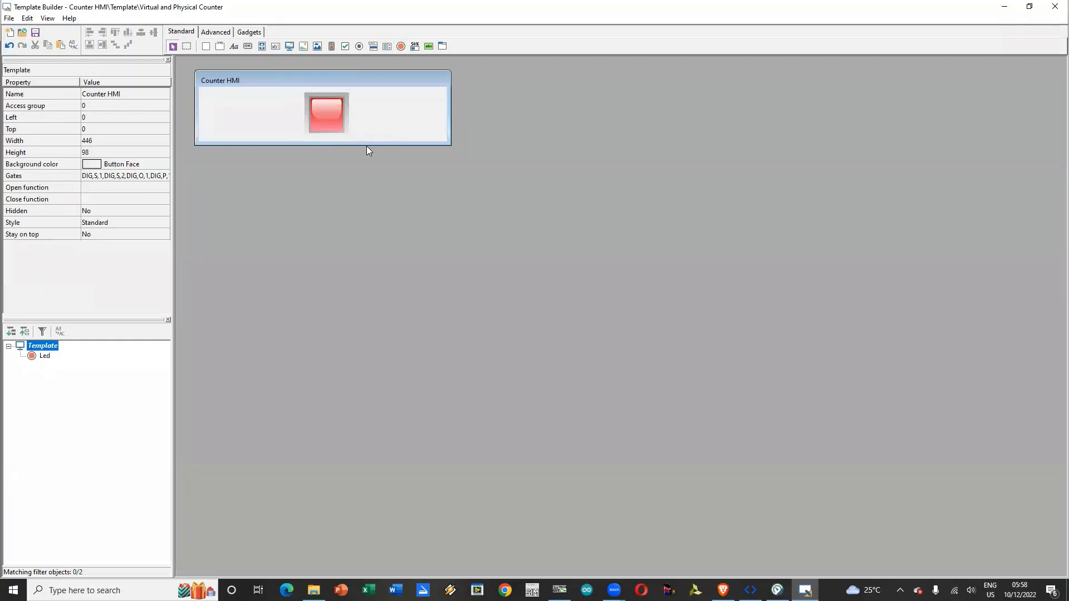
drag(367, 144, 367, 170)
drag(323, 115, 416, 119)
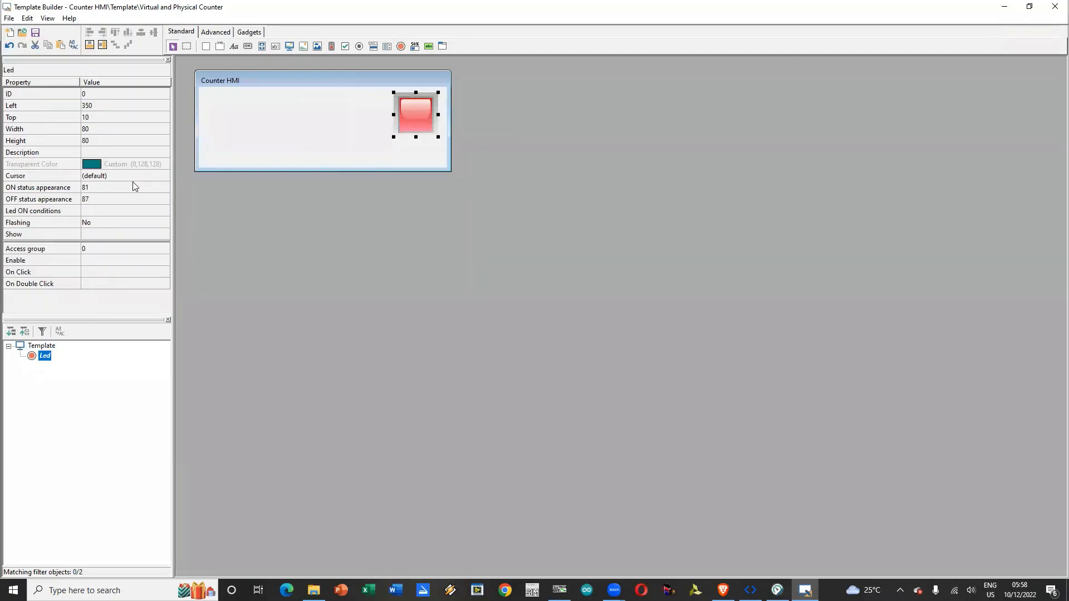
Step: Add an LED ON condition that gate DIG,O,1 is equal to 1
click(141, 214)
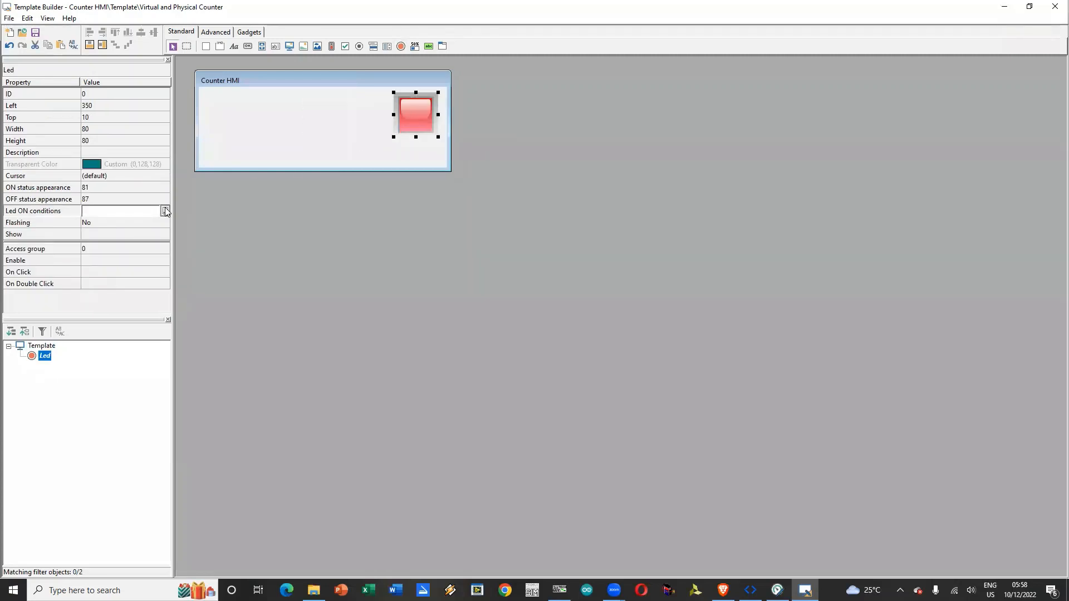
click(164, 211)
click(622, 241)
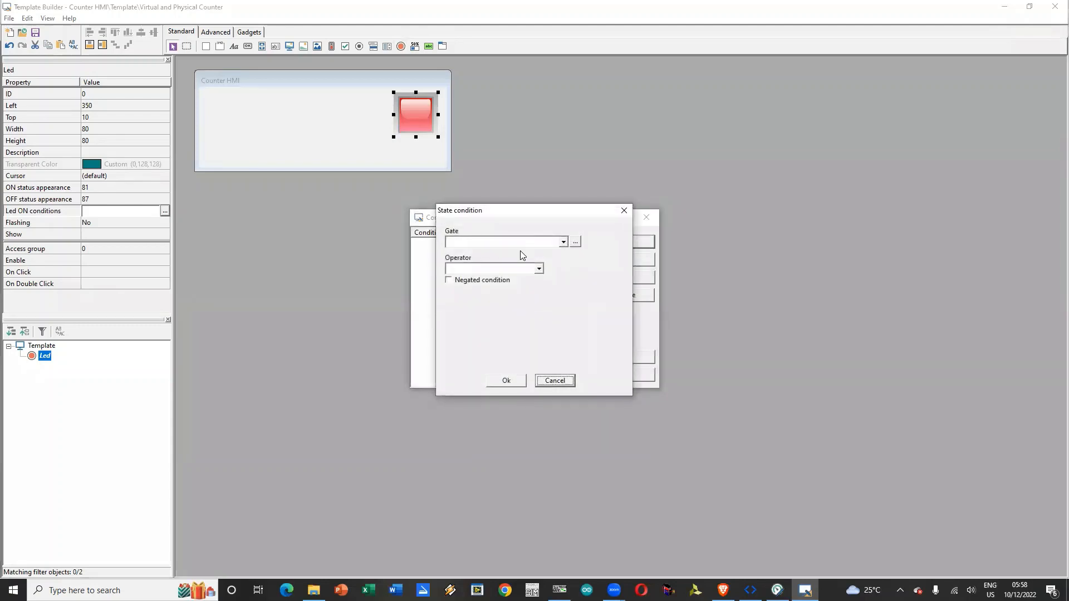
click(563, 243)
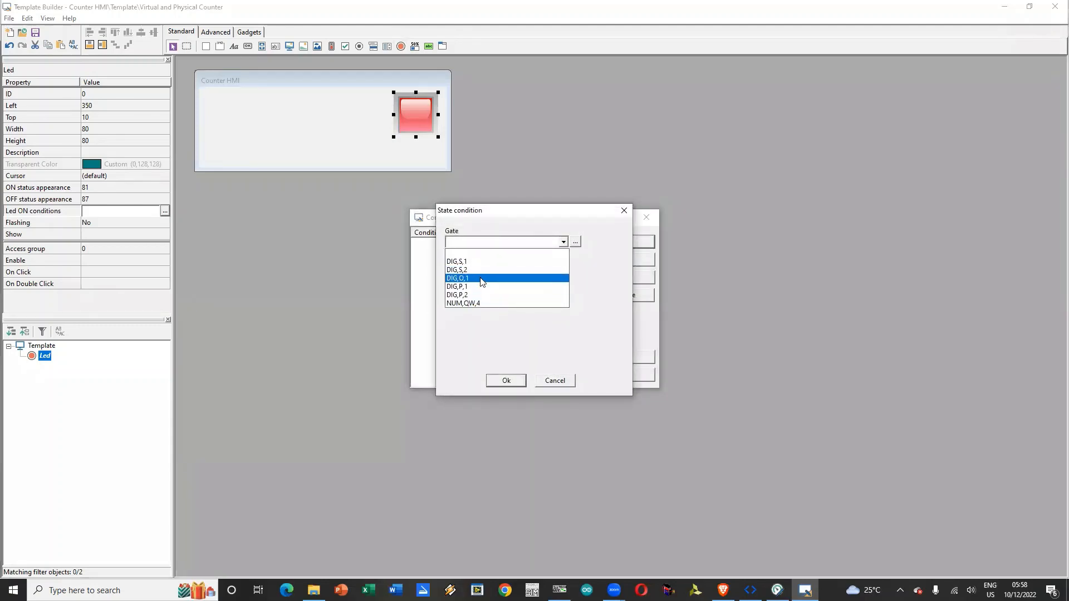
click(482, 278)
click(485, 270)
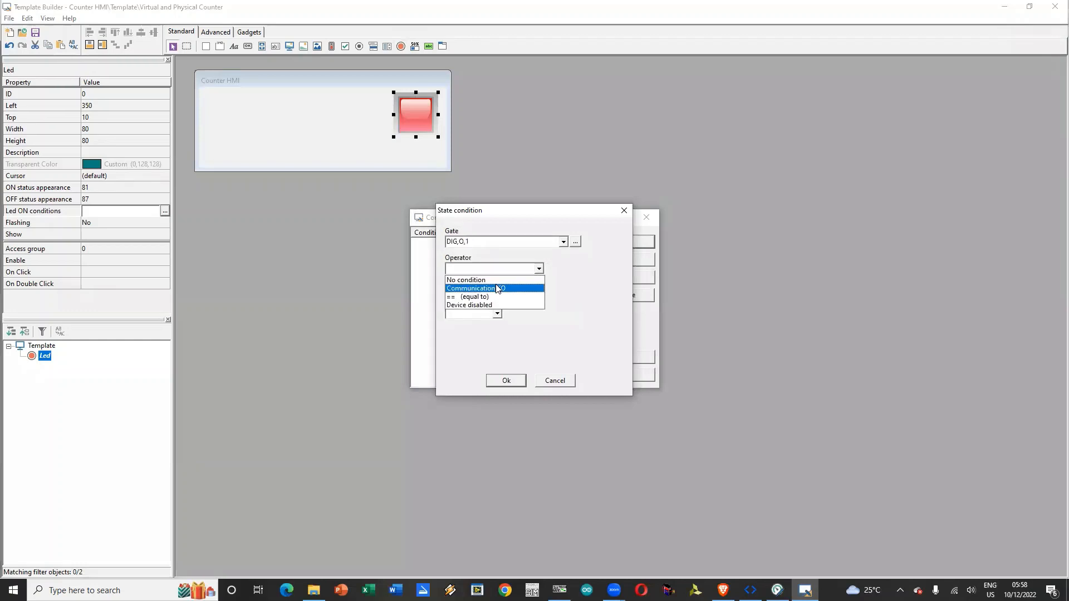
click(491, 299)
click(498, 314)
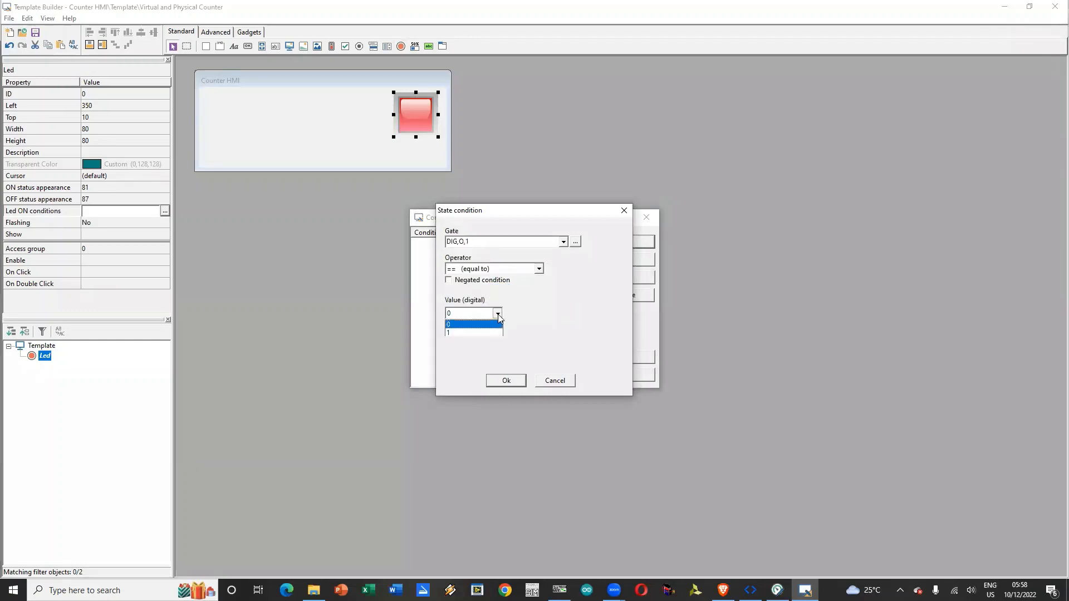
click(469, 332)
click(498, 384)
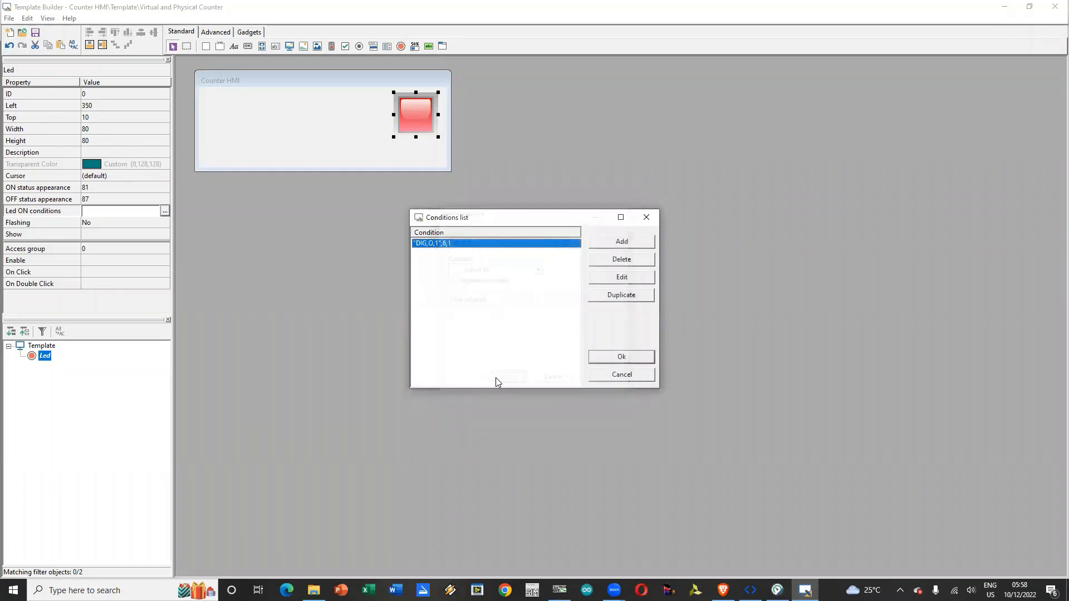
click(627, 361)
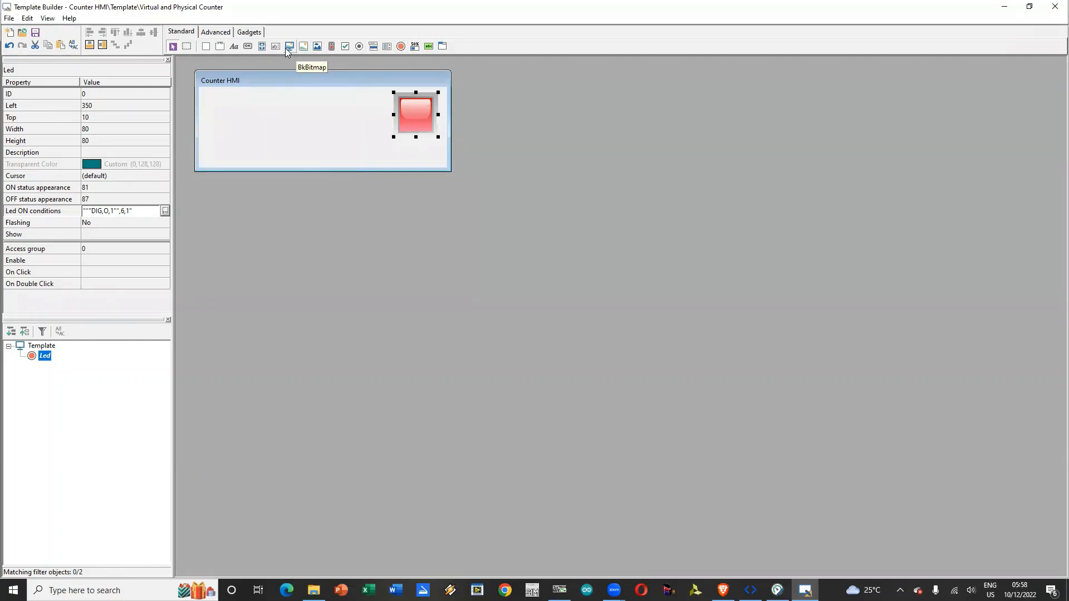
Step: Place a button near the template's lower-left corner and put a copy of it beside it on the right
click(244, 48)
click(217, 148)
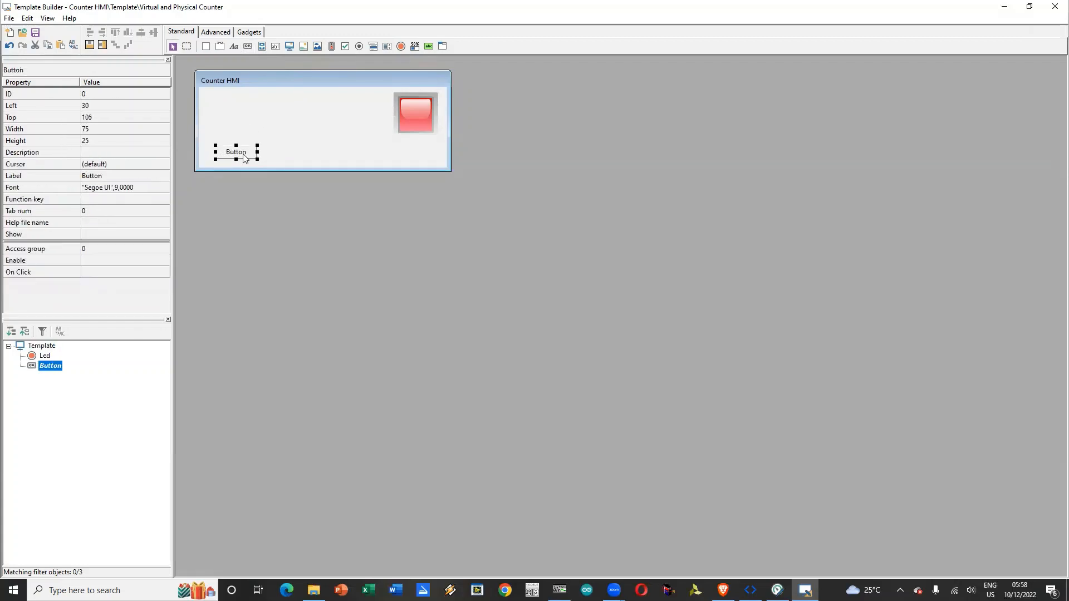
drag(233, 154, 233, 155)
key(ctrl+v)
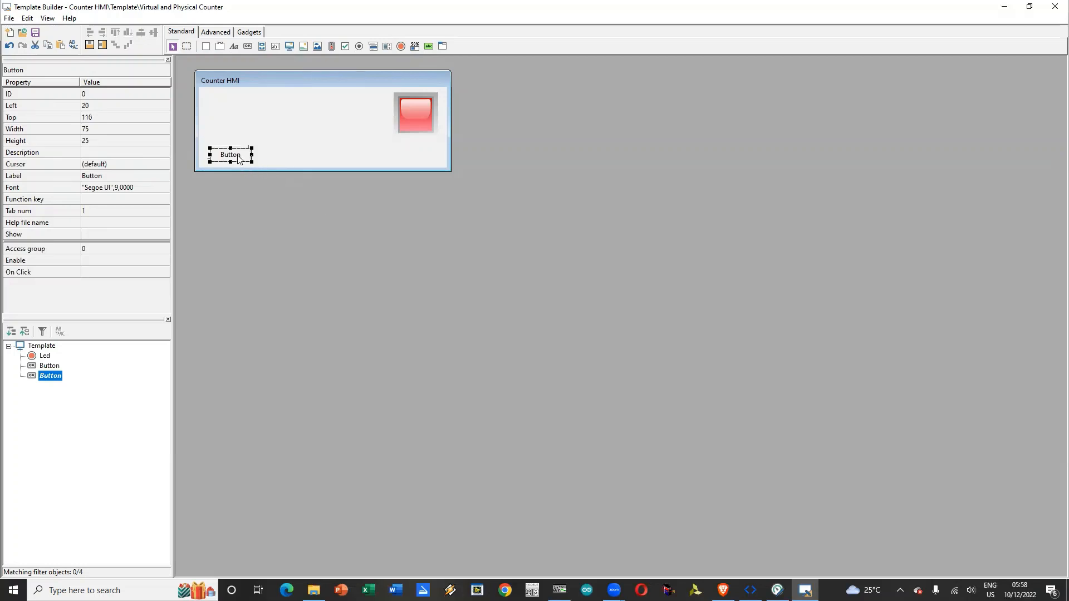
drag(235, 157, 285, 156)
click(341, 160)
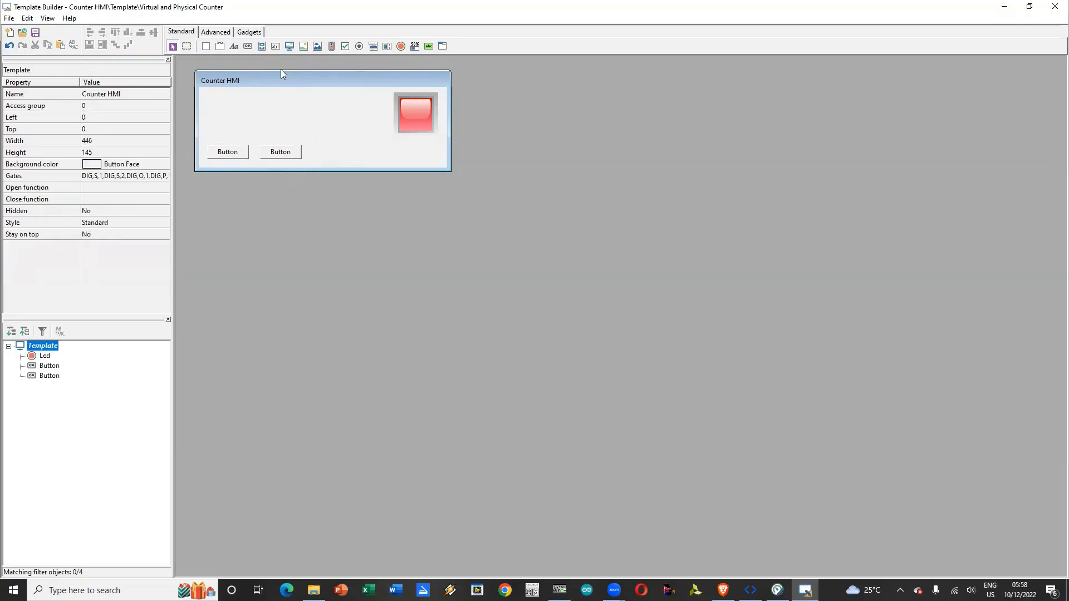
Step: Duplicate the LED twice and place one copy above each of the two buttons
click(423, 113)
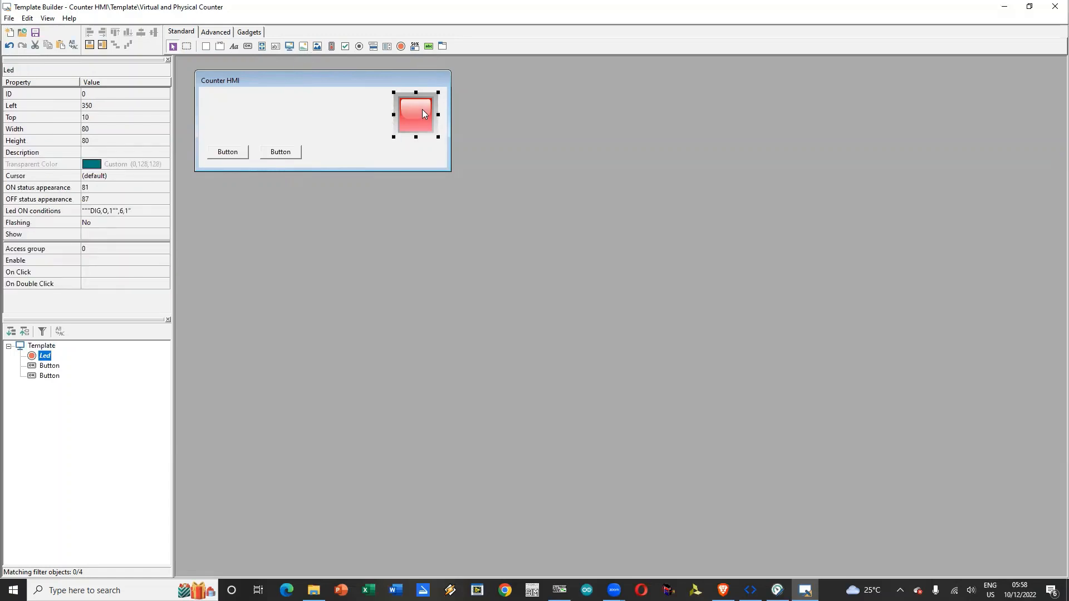
key(ctrl+c)
key(ctrl+v)
drag(410, 130, 222, 119)
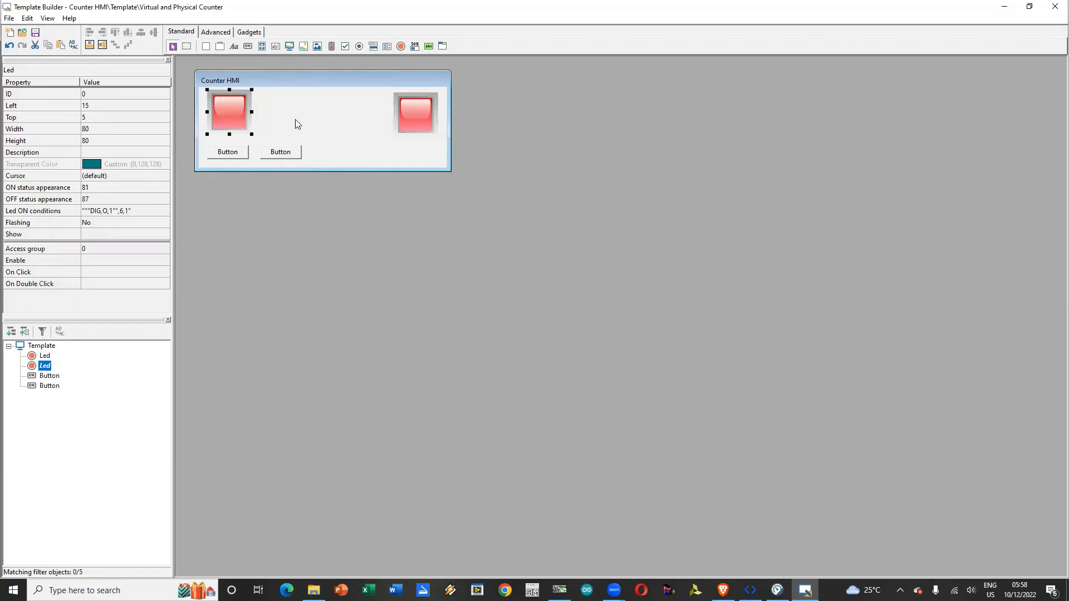
click(411, 118)
key(ctrl+v)
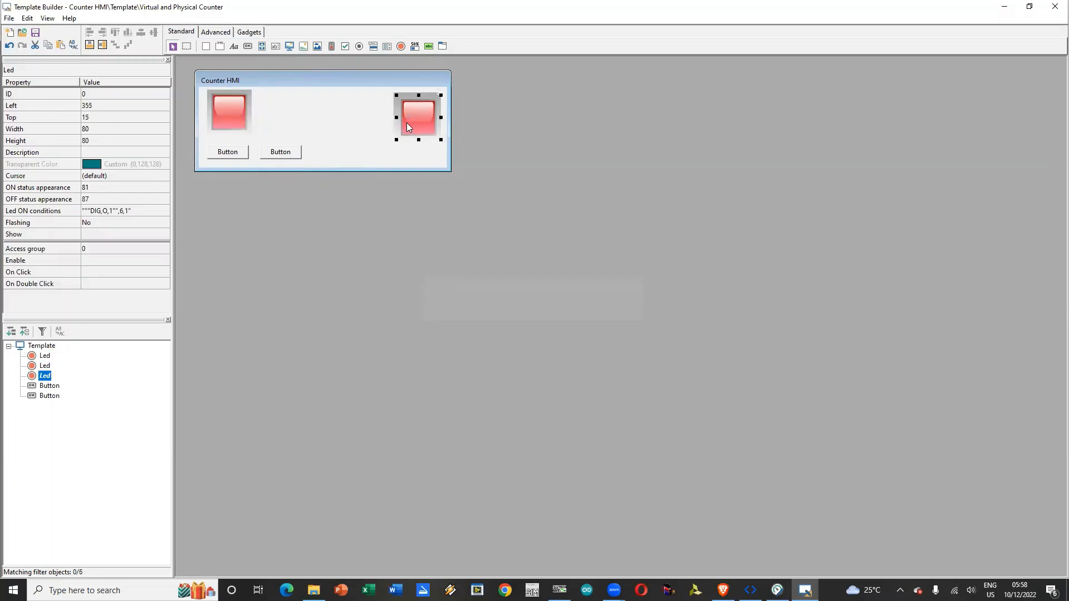
drag(376, 131, 268, 124)
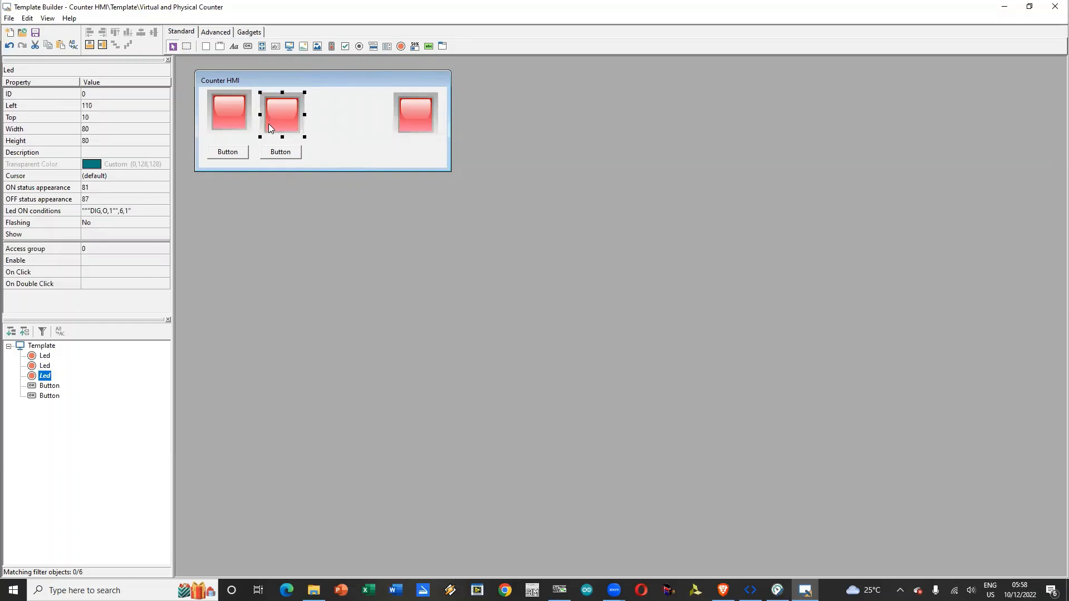
Step: Delete the inherited DIG,O,1 condition from the ON conditions of the middle LED, above the second button
click(152, 211)
click(164, 211)
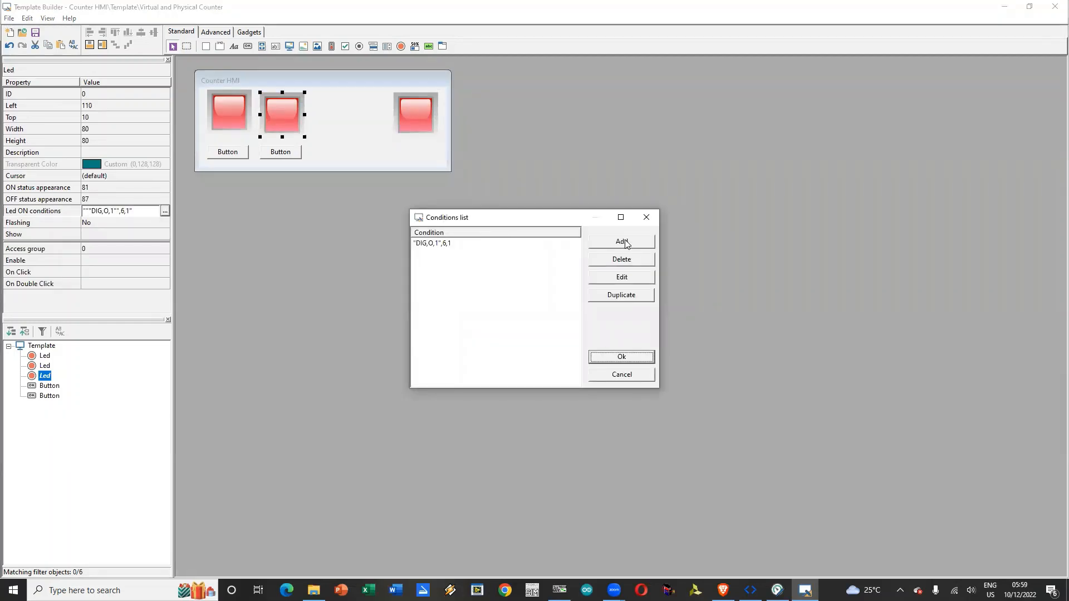
click(494, 243)
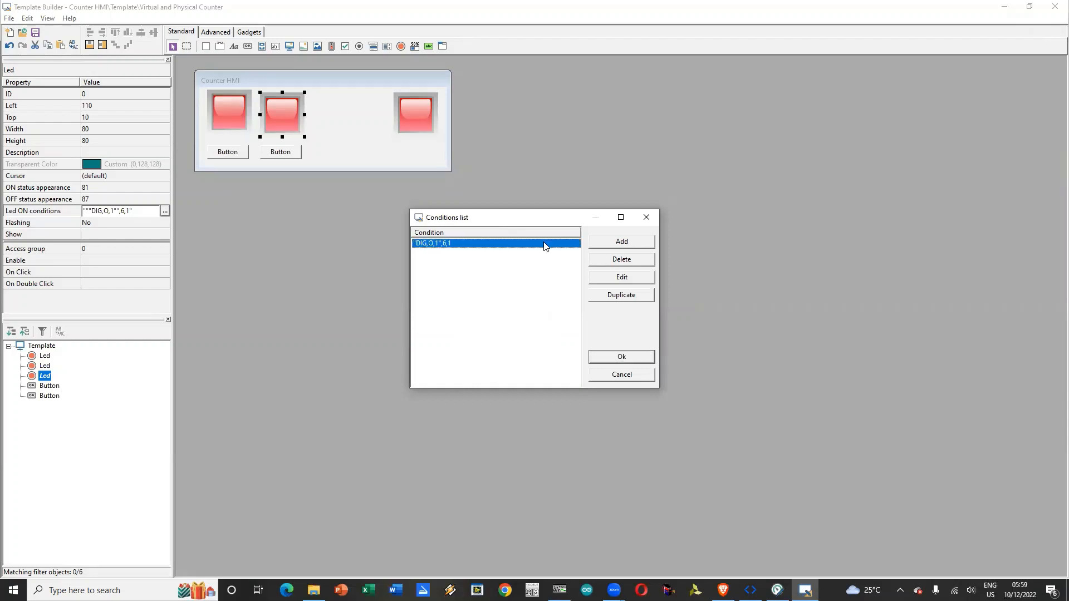
click(614, 260)
Step: Add an ON condition to the middle LED that gate DIG,S,2 is equal to 1
click(618, 245)
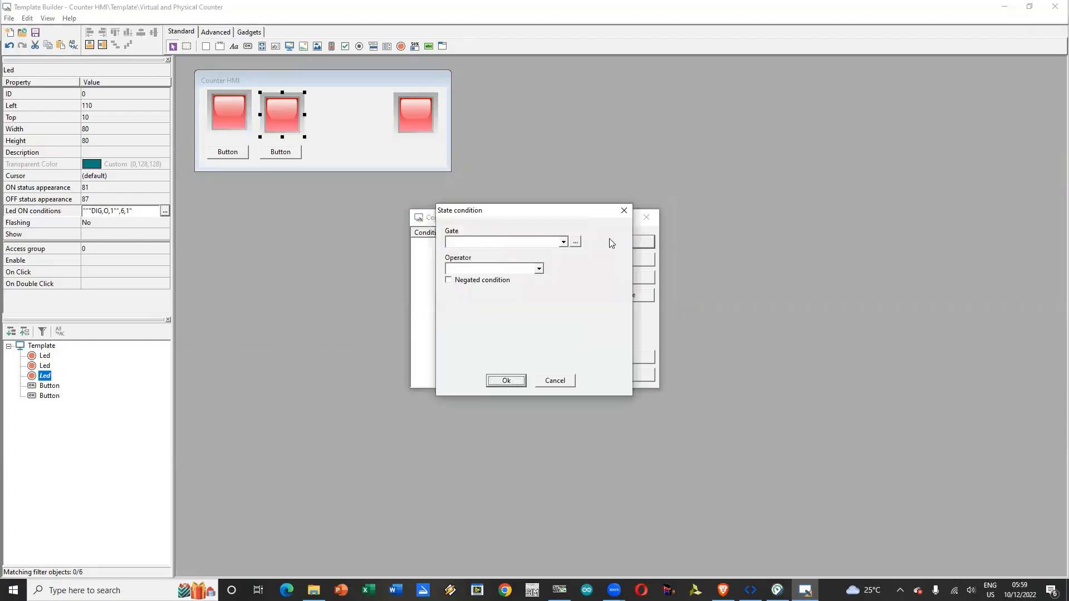
click(562, 244)
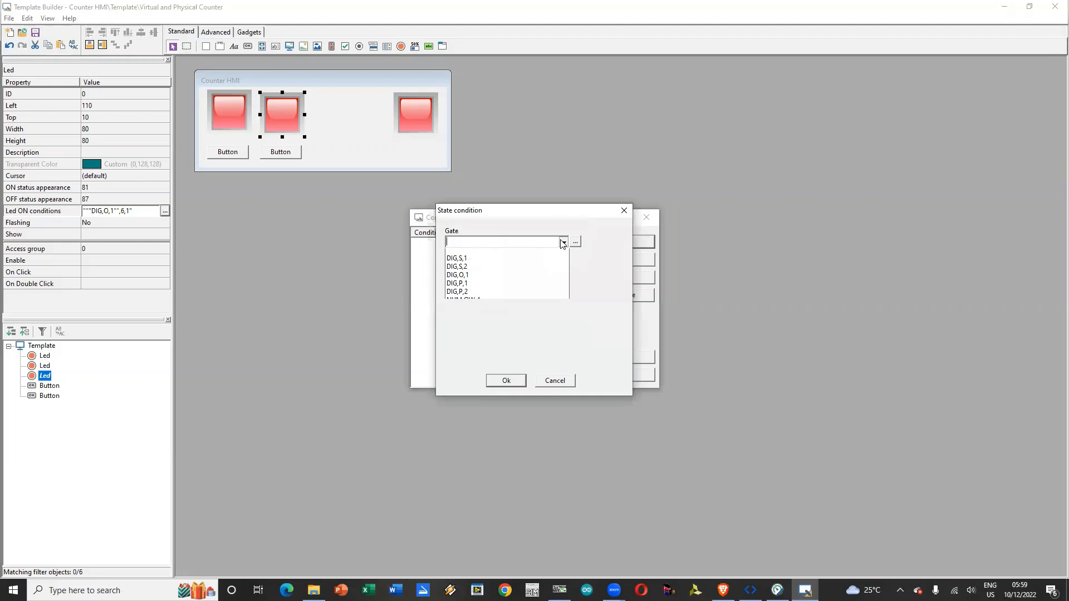
click(500, 270)
click(536, 269)
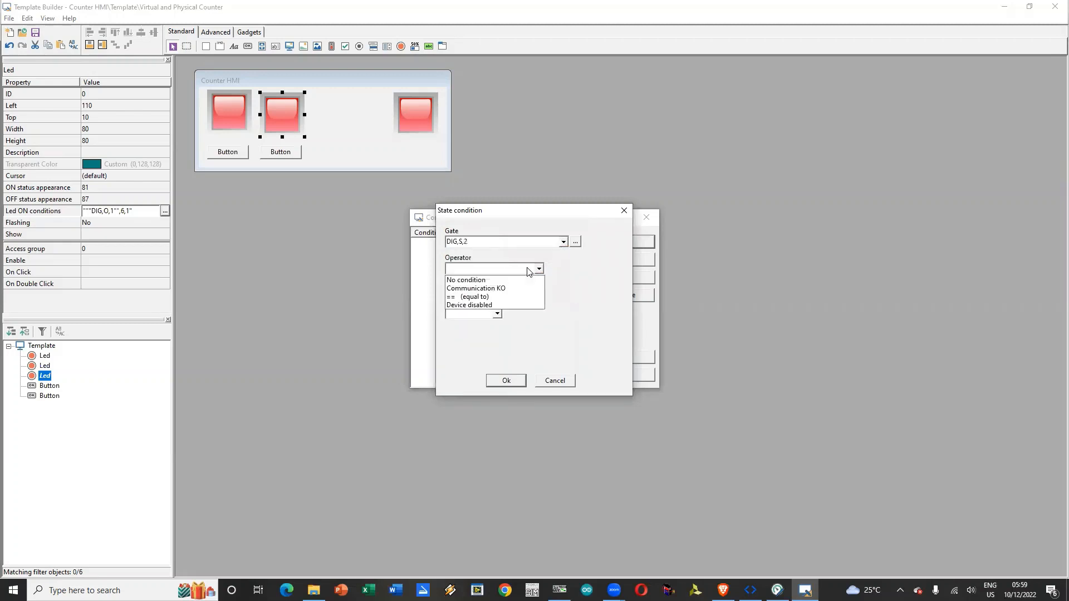
click(502, 298)
click(496, 314)
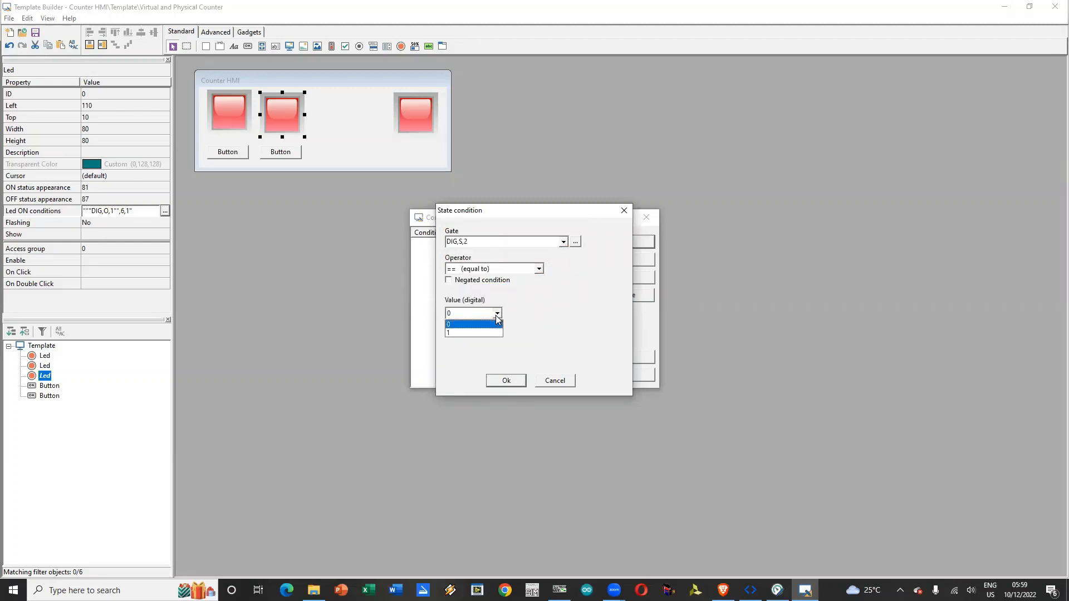
click(476, 333)
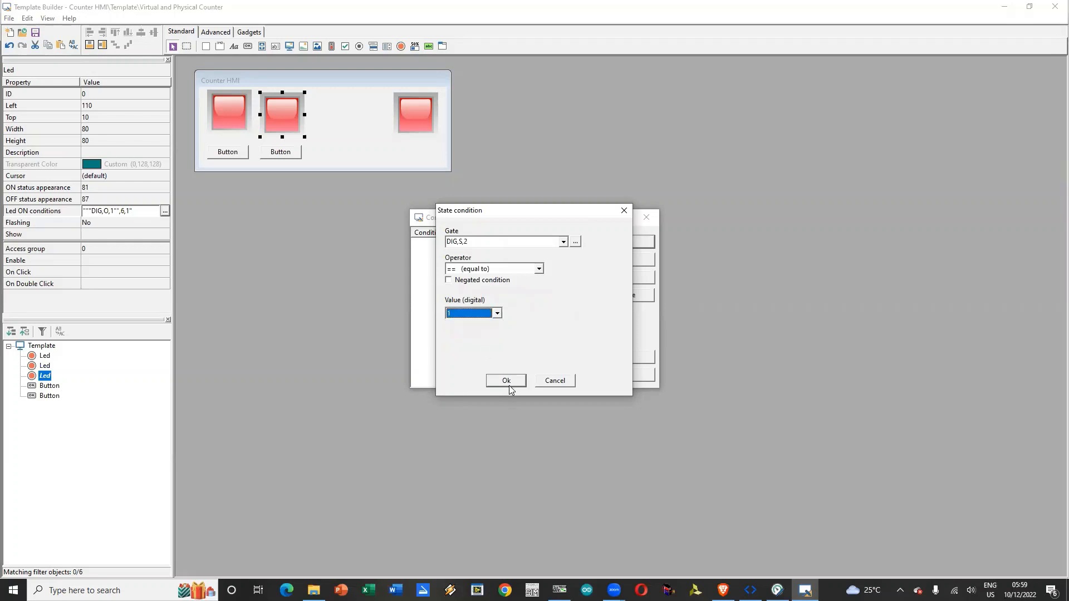
click(506, 383)
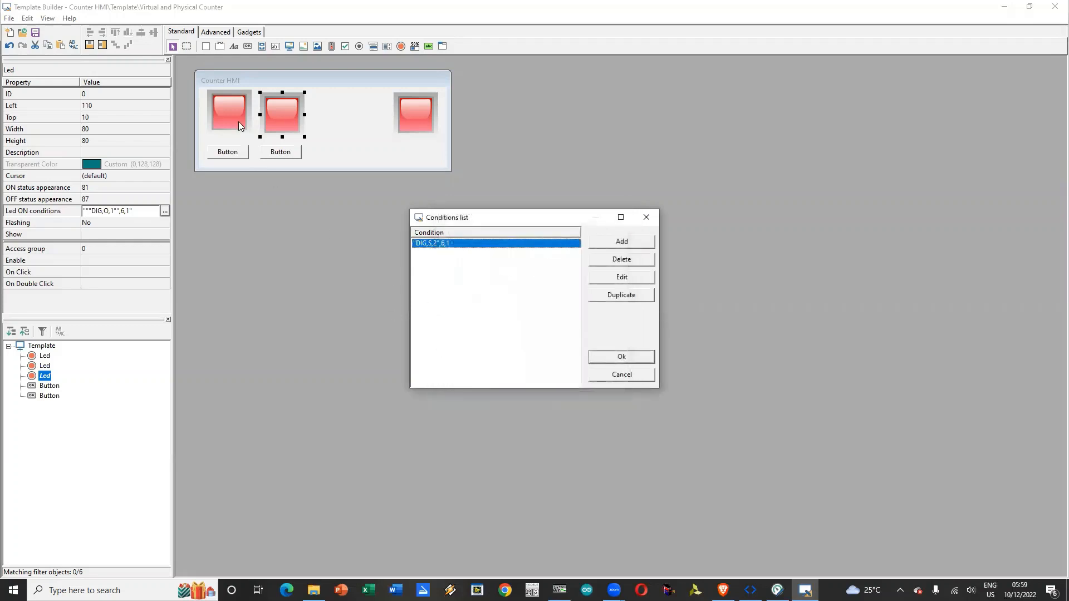
click(622, 356)
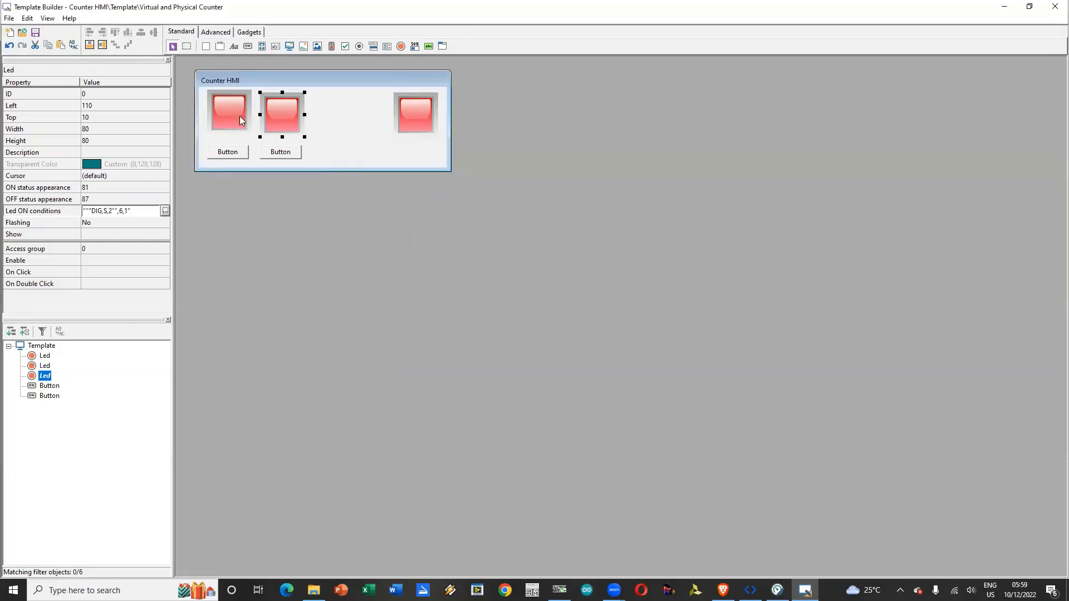
Step: Delete the inherited DIG,O,1 condition from the ON conditions of the leftmost LED
click(239, 116)
click(156, 215)
click(164, 212)
click(476, 243)
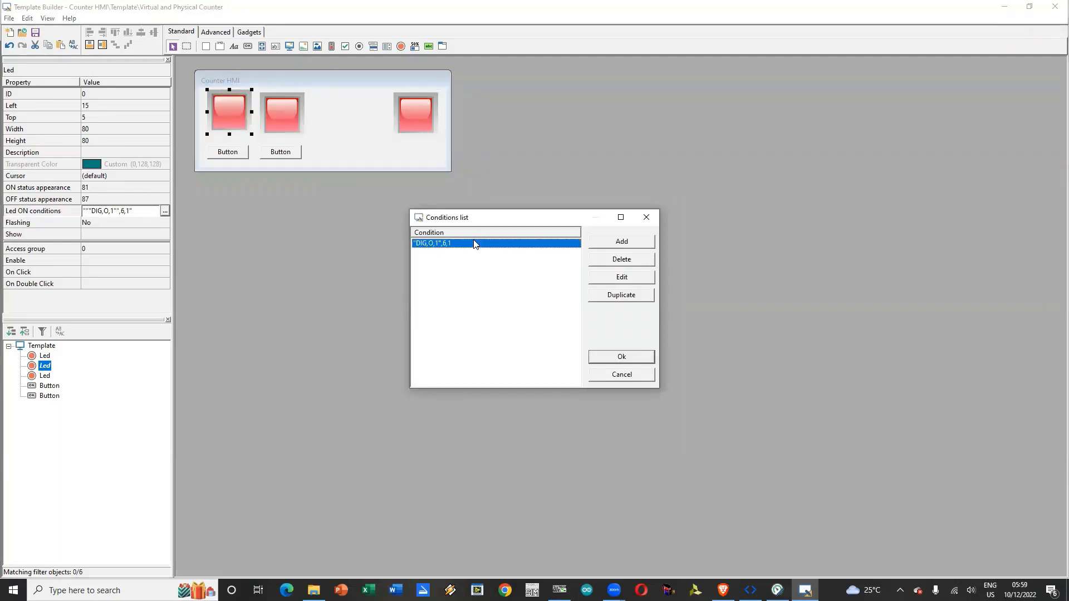
click(623, 261)
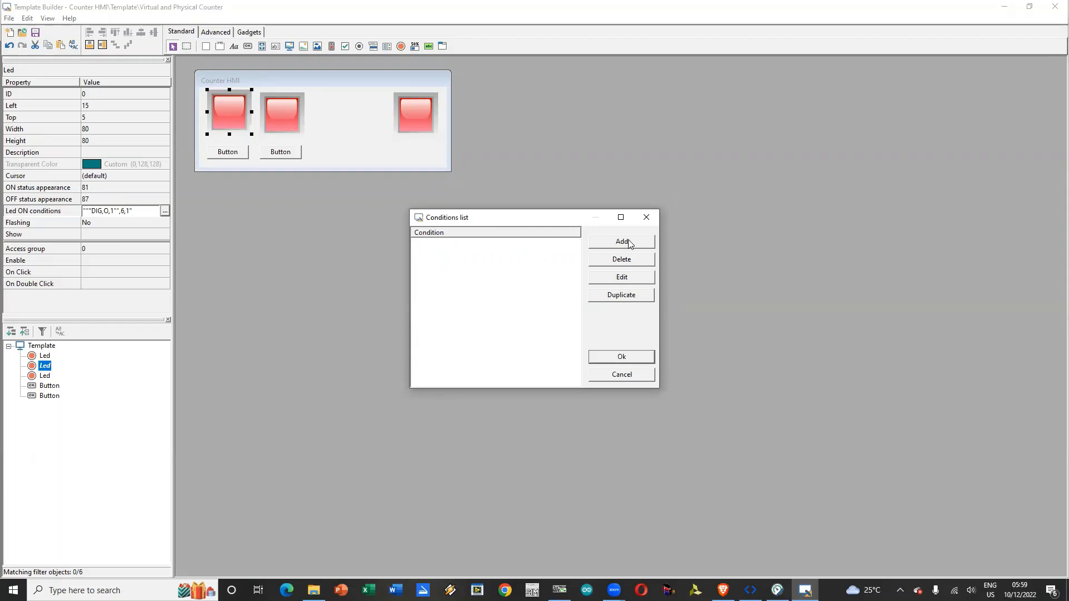
Step: Add an ON condition to the leftmost LED that gate DIG,S,1 is equal to 1
click(631, 243)
click(563, 241)
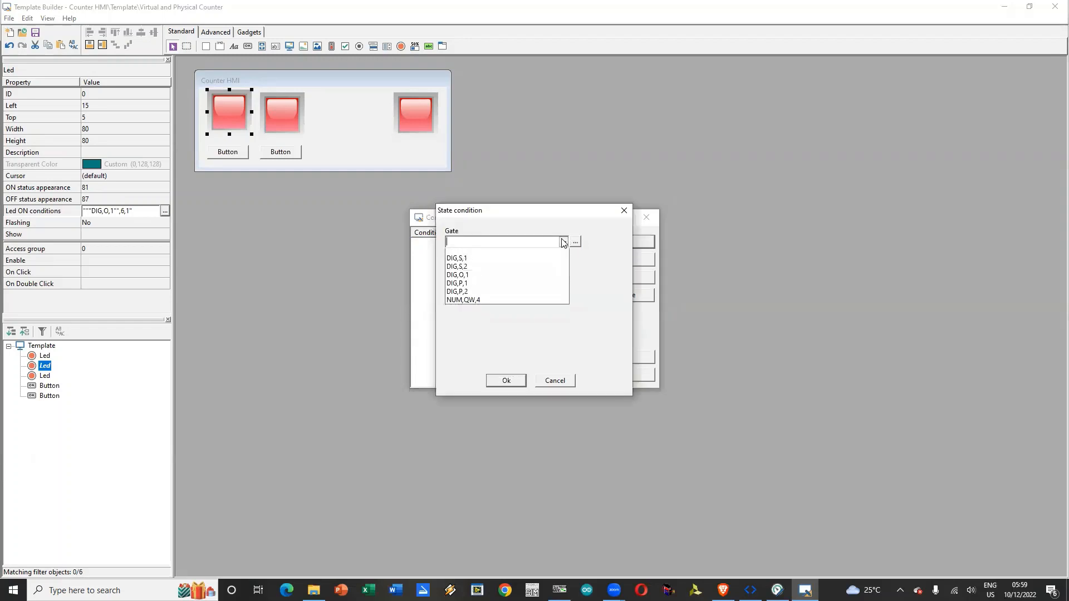
click(508, 262)
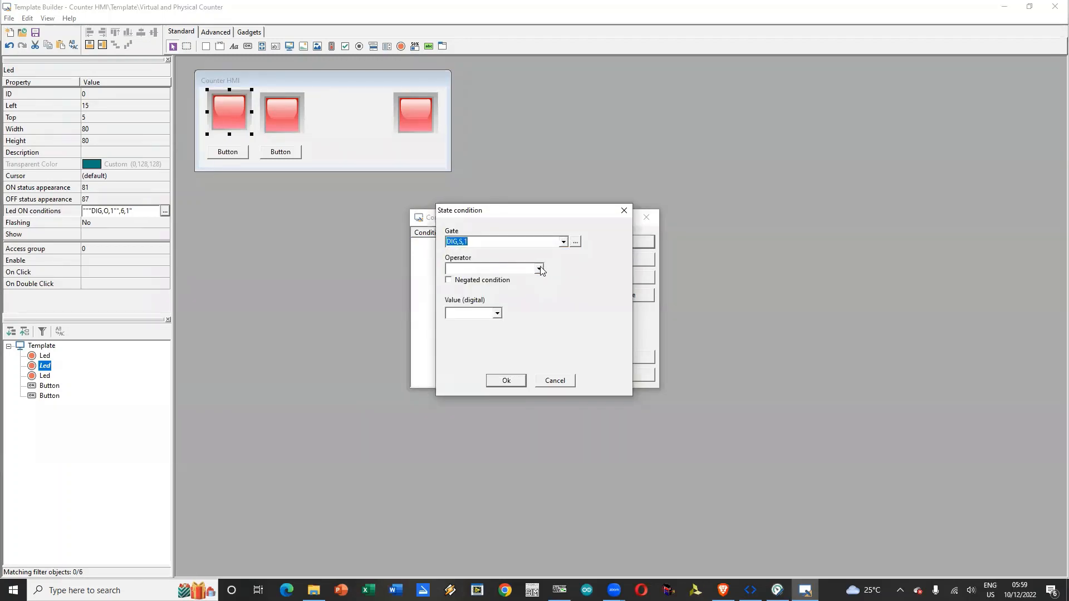
click(539, 269)
click(490, 297)
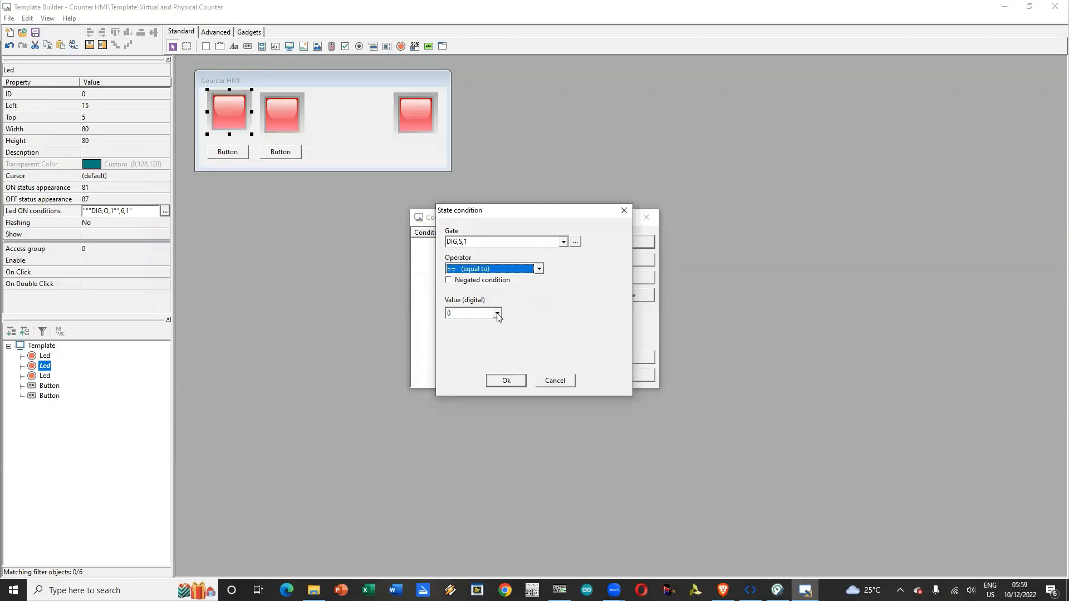
click(497, 313)
click(480, 333)
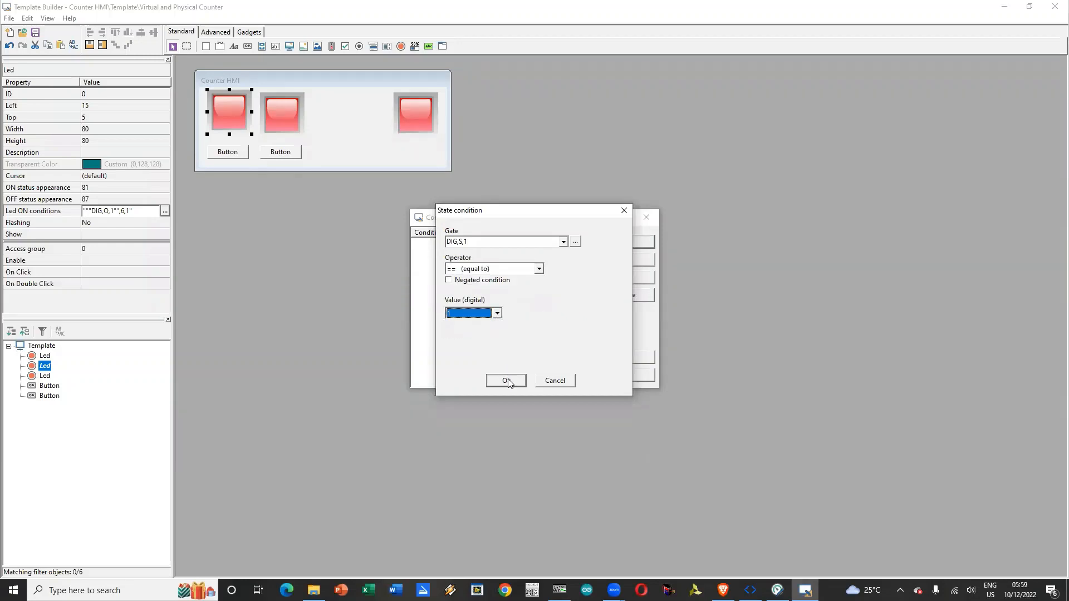
click(497, 312)
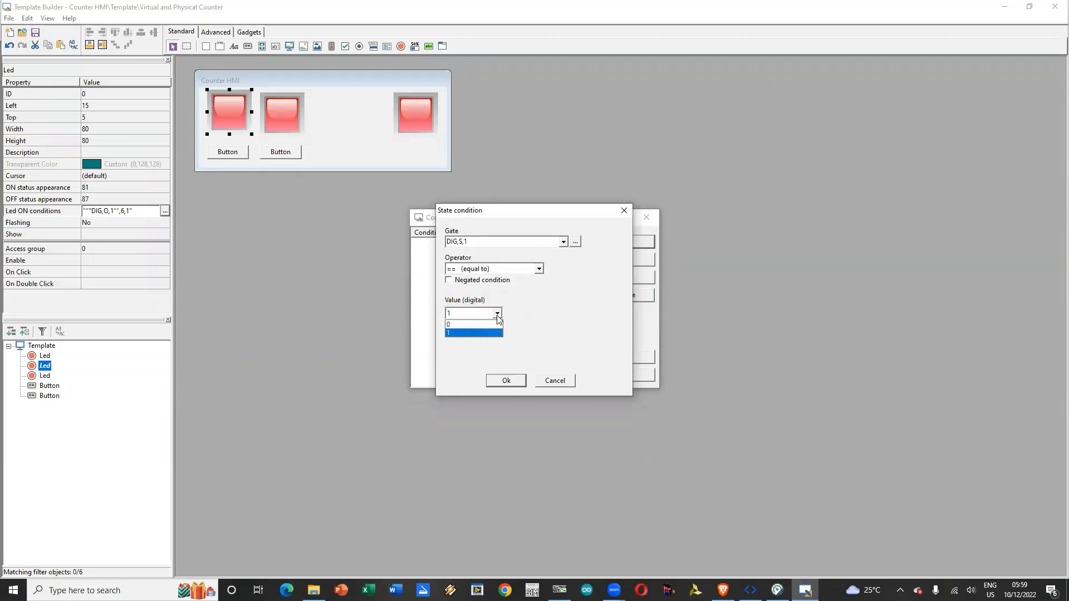
click(497, 333)
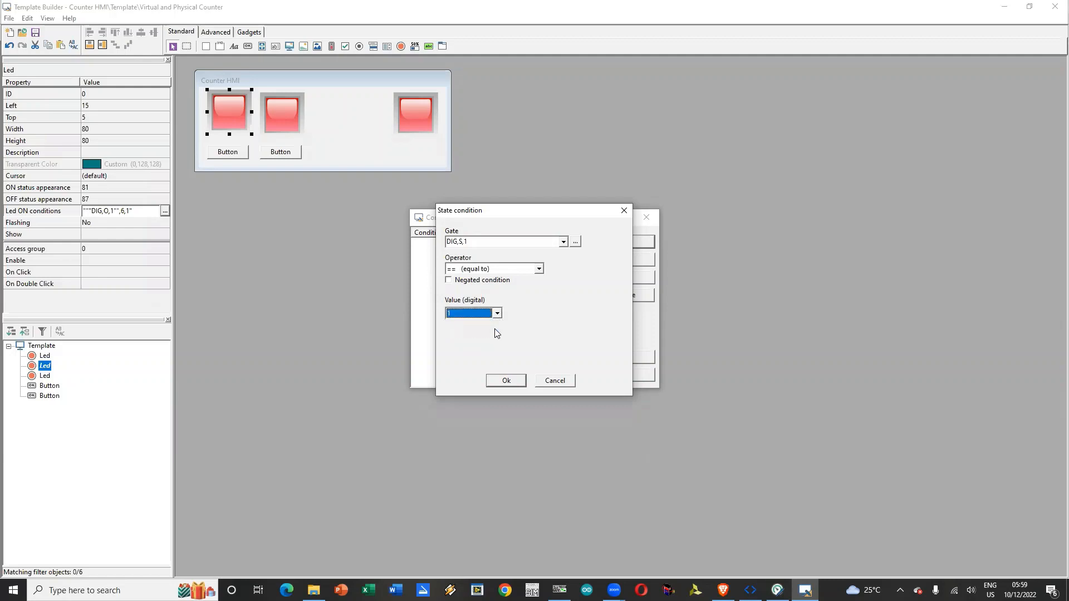
click(506, 381)
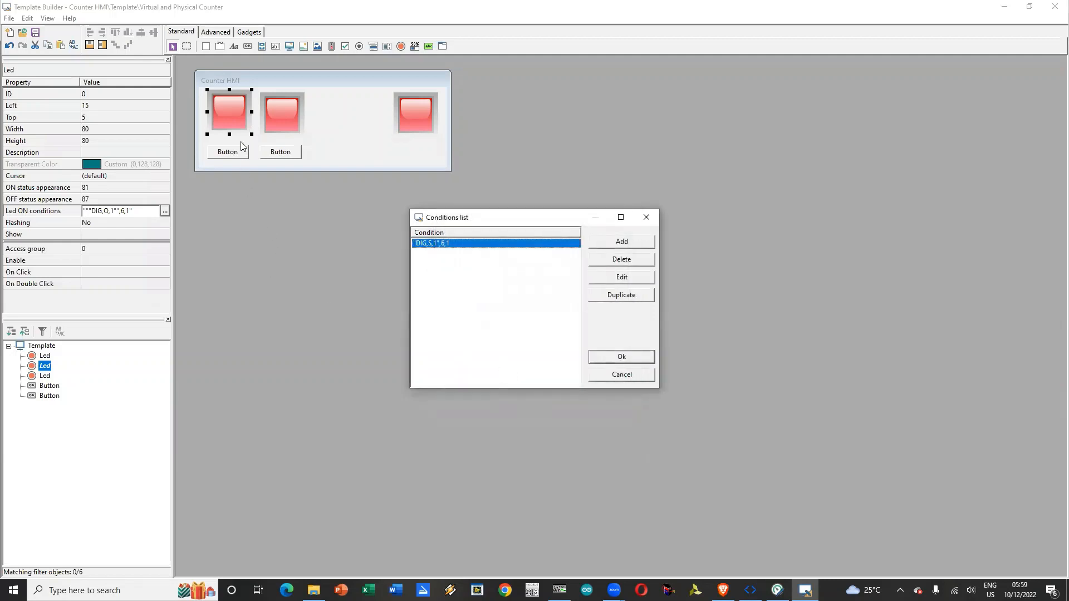
click(621, 357)
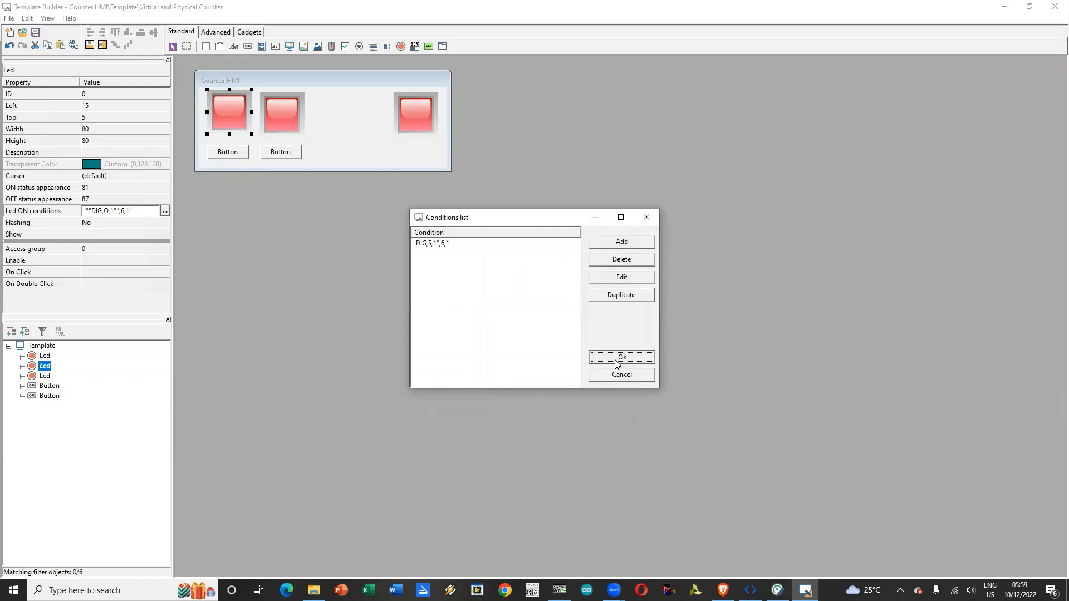
Step: Label the two template buttons P1 and P2 from left to right, and select P1 again
click(227, 154)
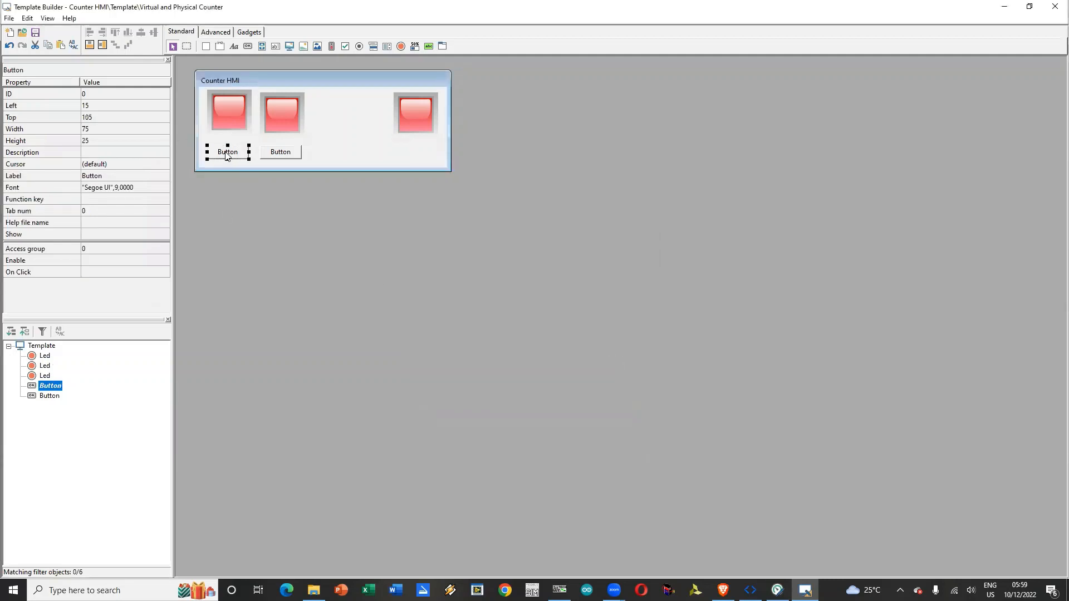
click(228, 157)
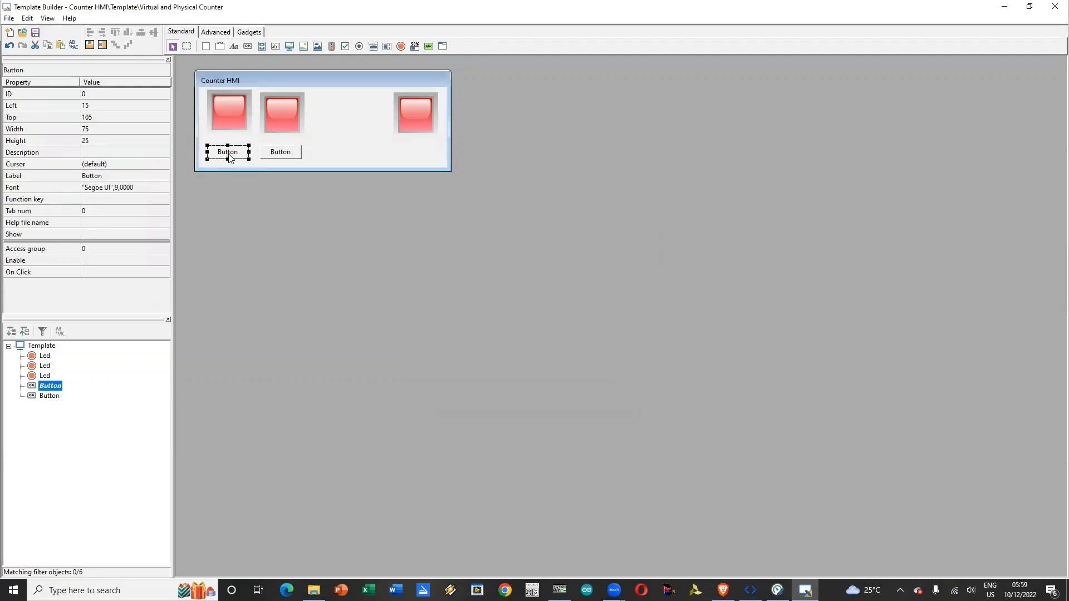
click(117, 176)
text(P1)
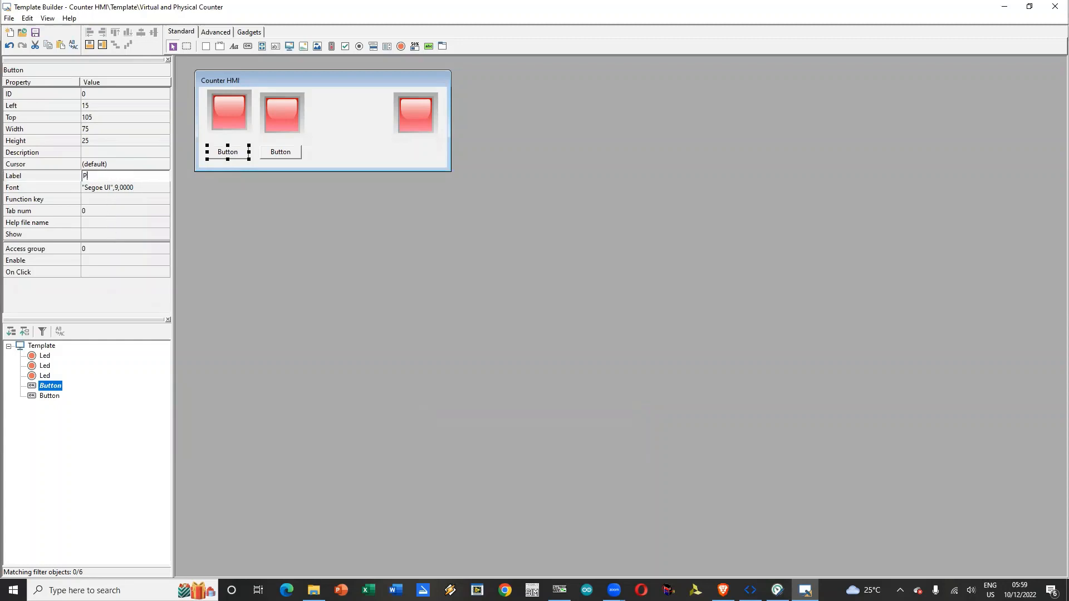
click(276, 151)
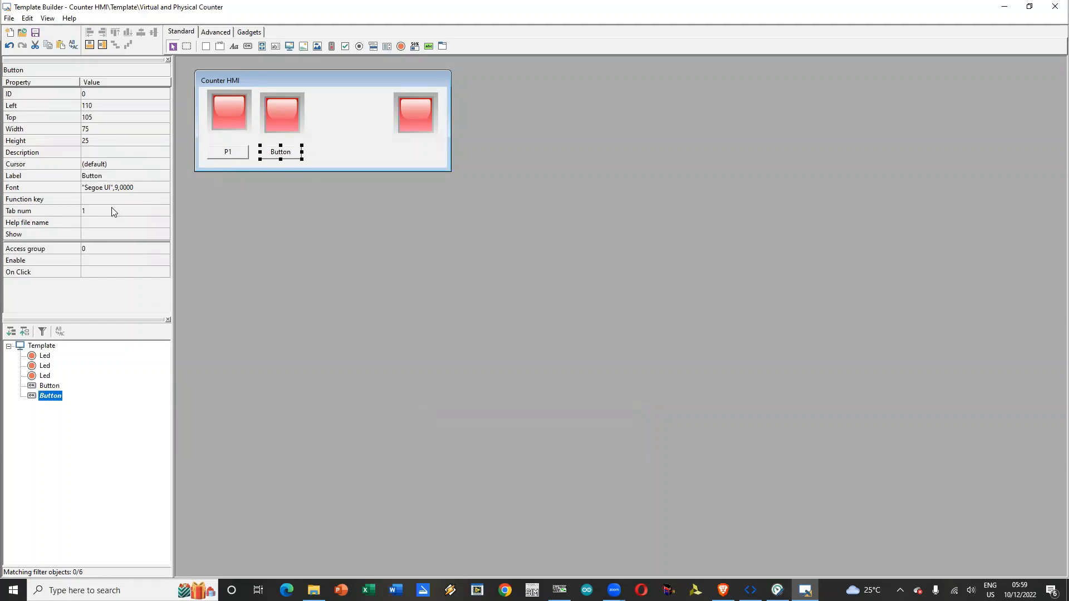
click(156, 176)
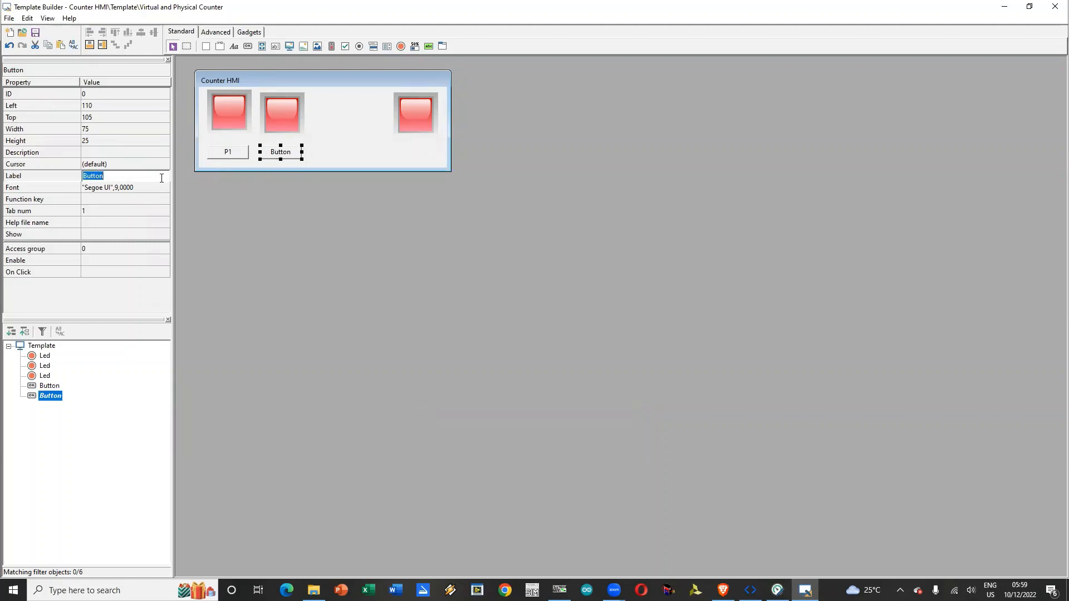
text(P2)
key(Return)
click(224, 155)
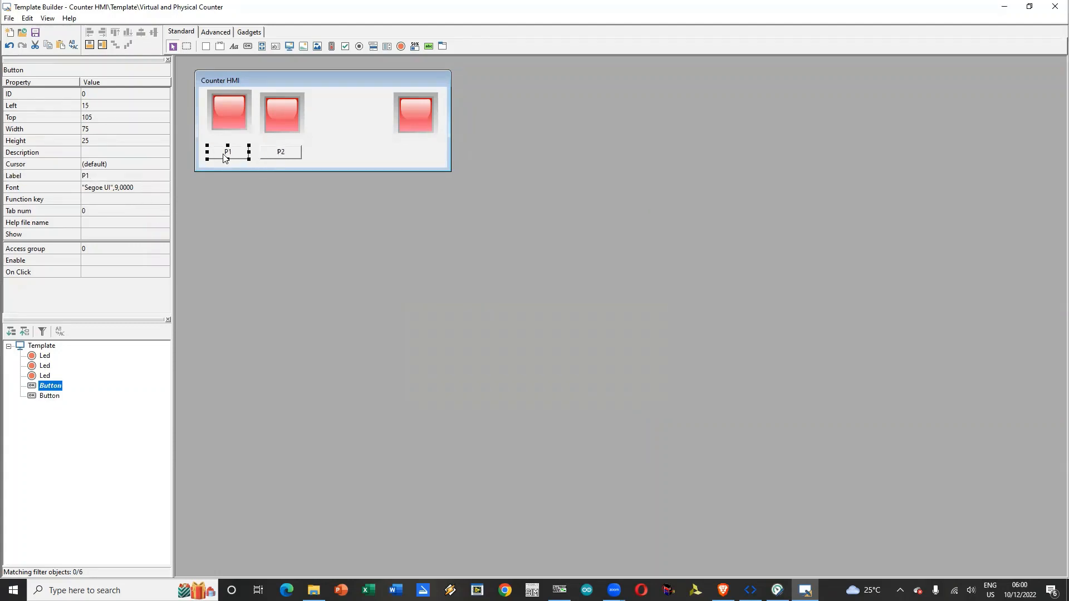
click(164, 199)
click(165, 200)
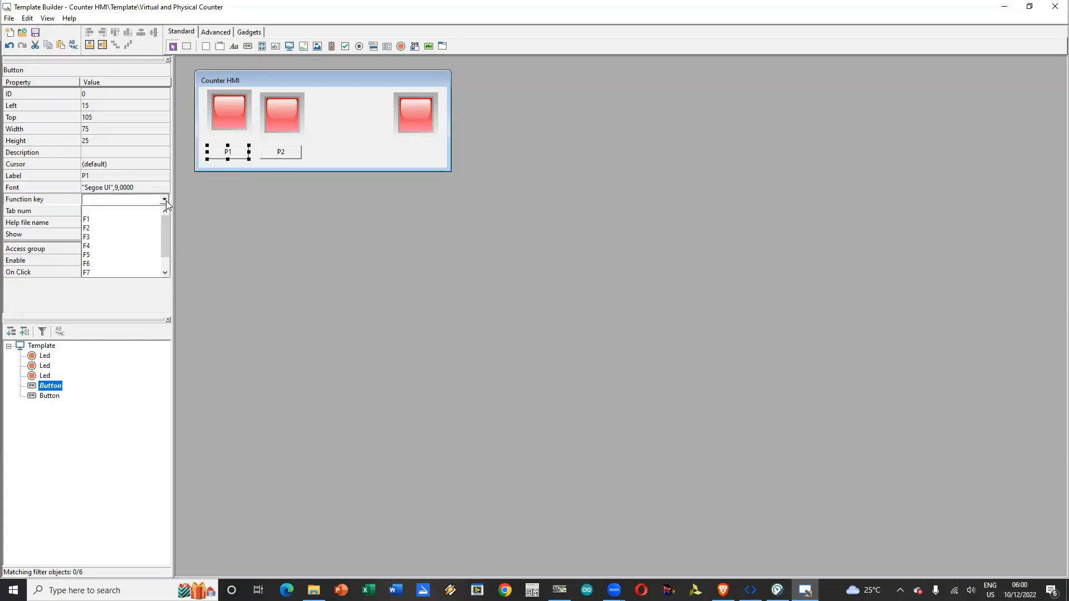
click(212, 202)
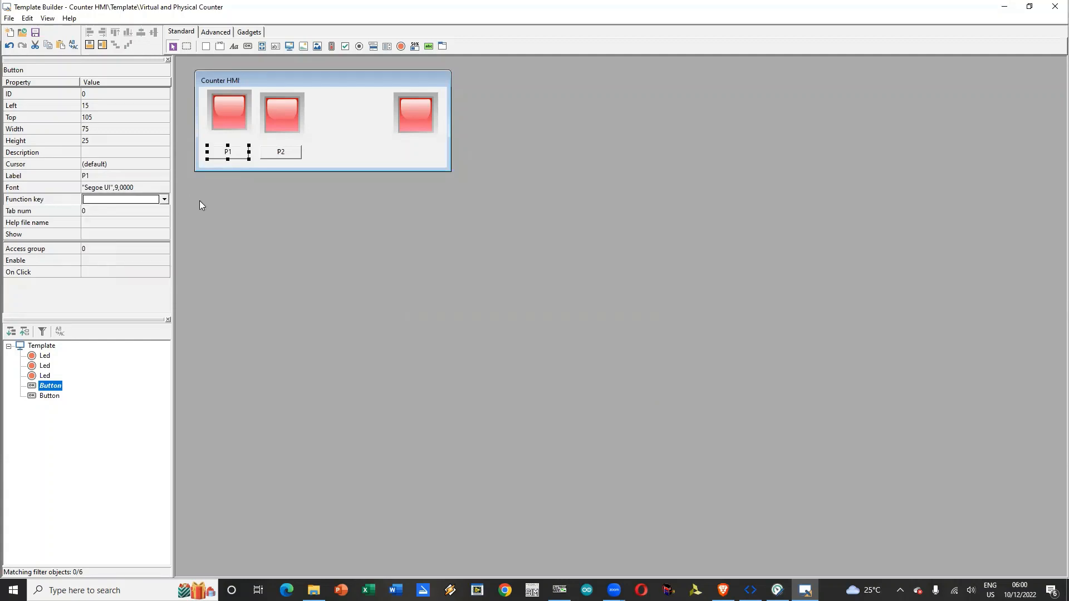
click(164, 200)
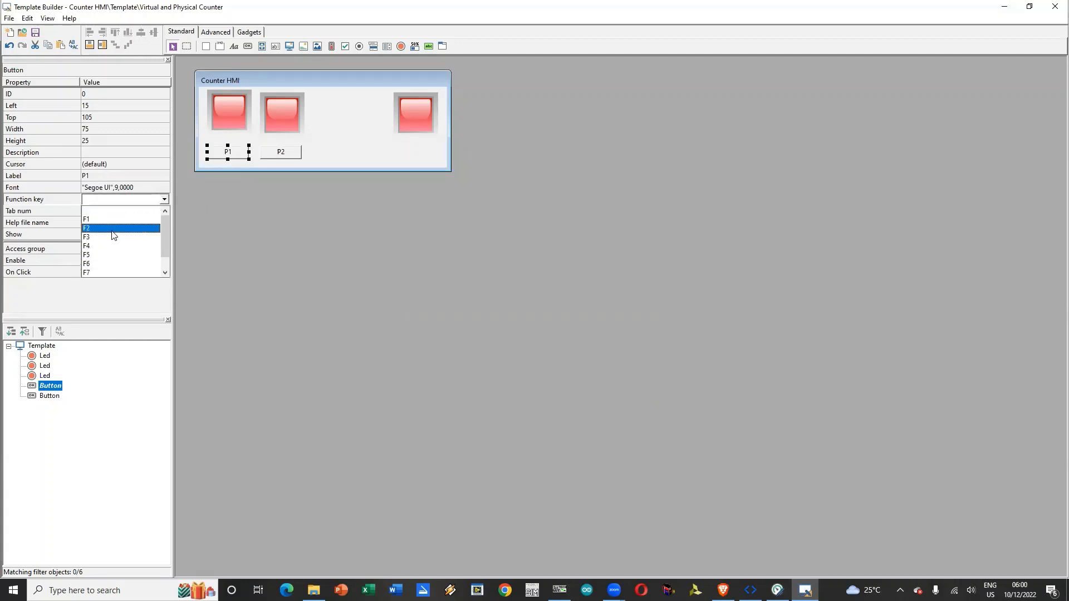
click(262, 248)
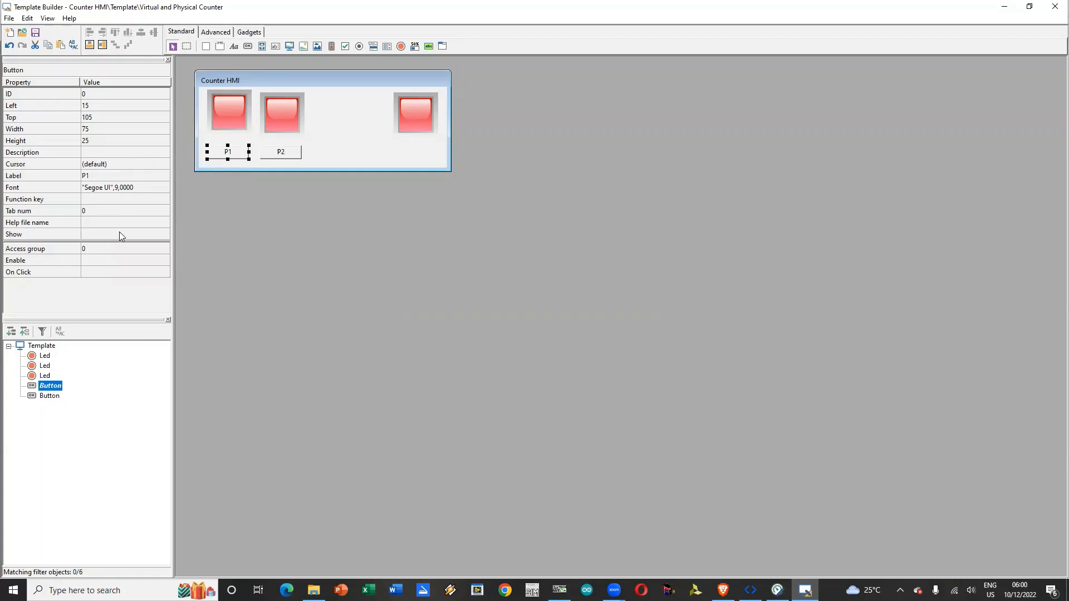
Step: Add an Enable condition to button P1 that gate DIG,P,1 is equal to 1
click(165, 261)
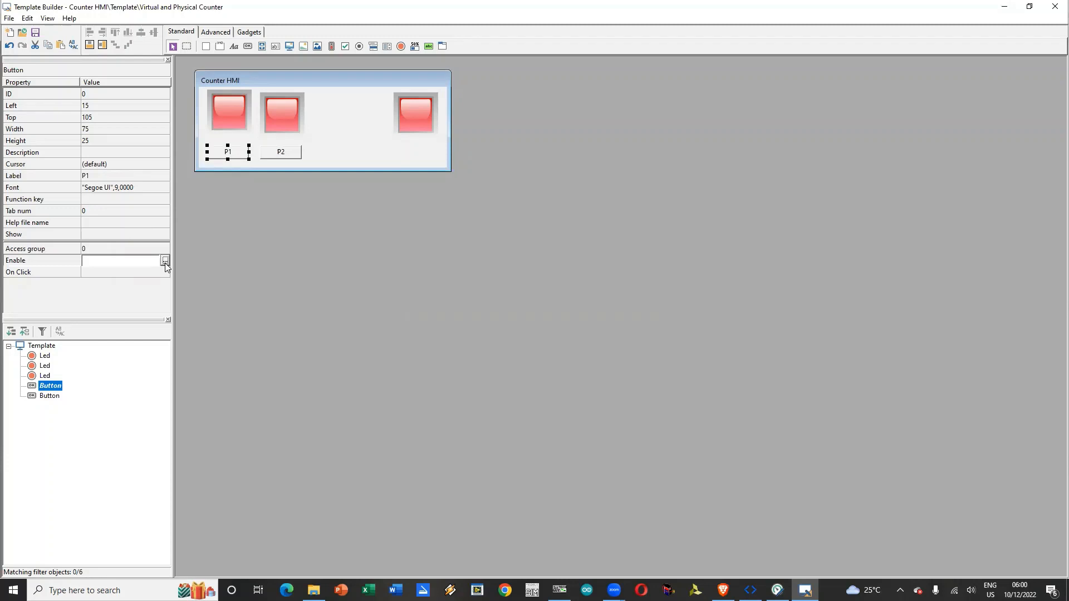
click(165, 261)
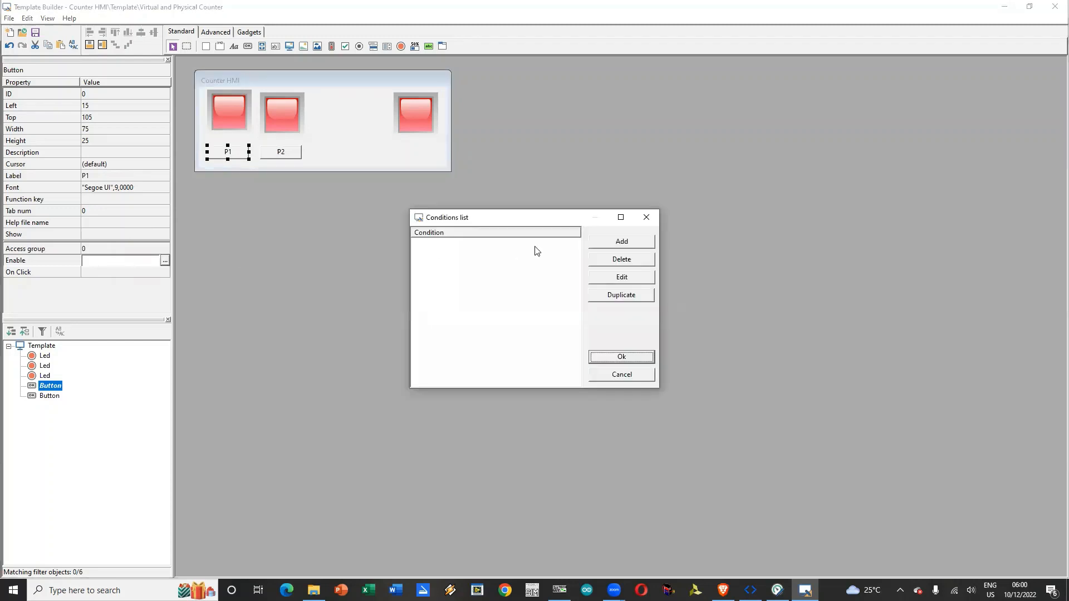
click(624, 241)
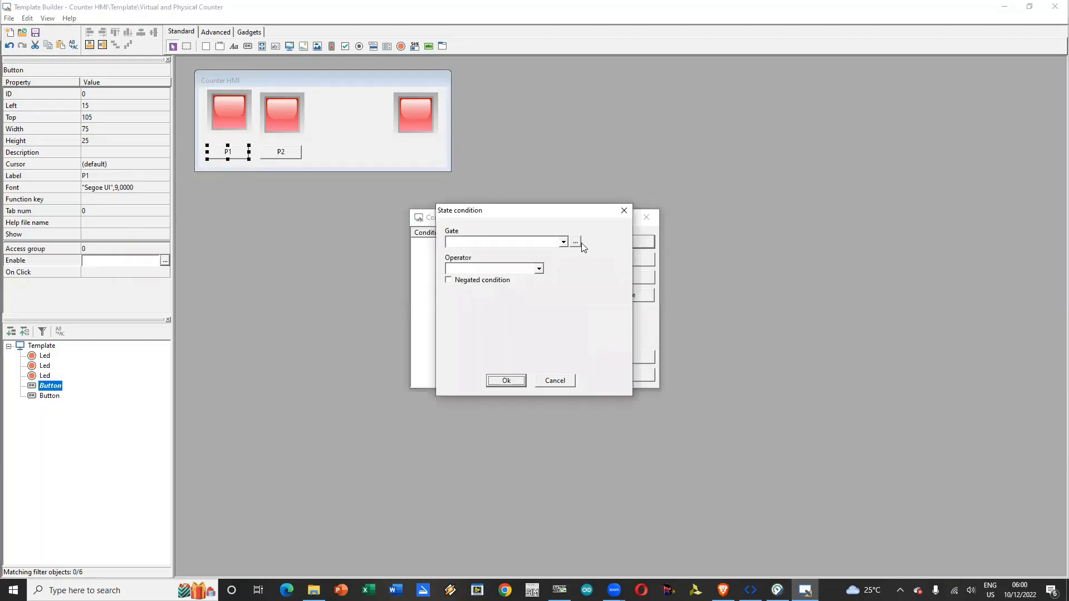
click(564, 241)
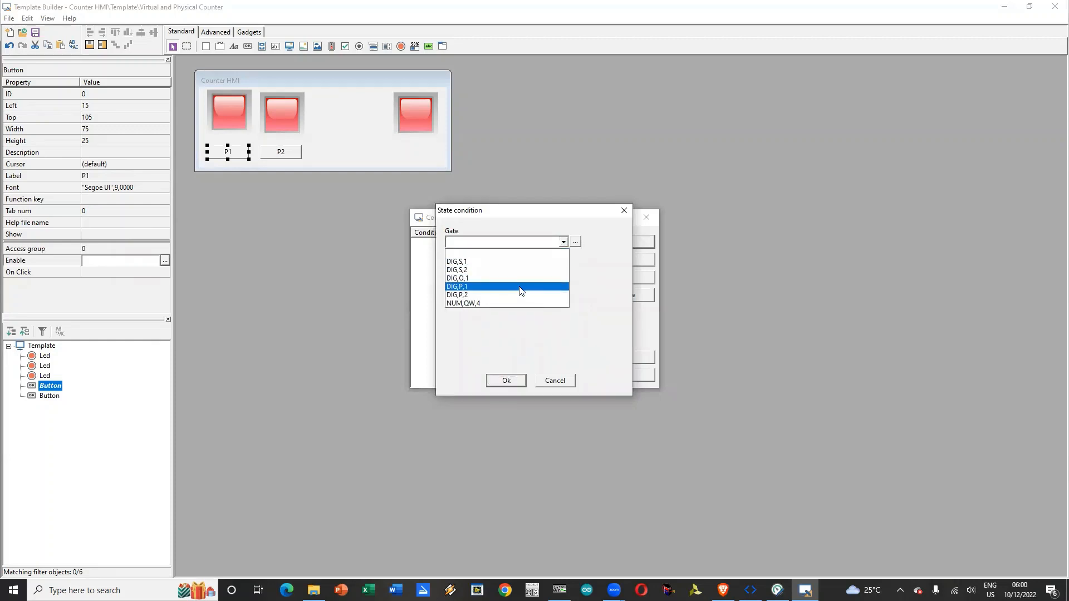
click(520, 288)
click(538, 269)
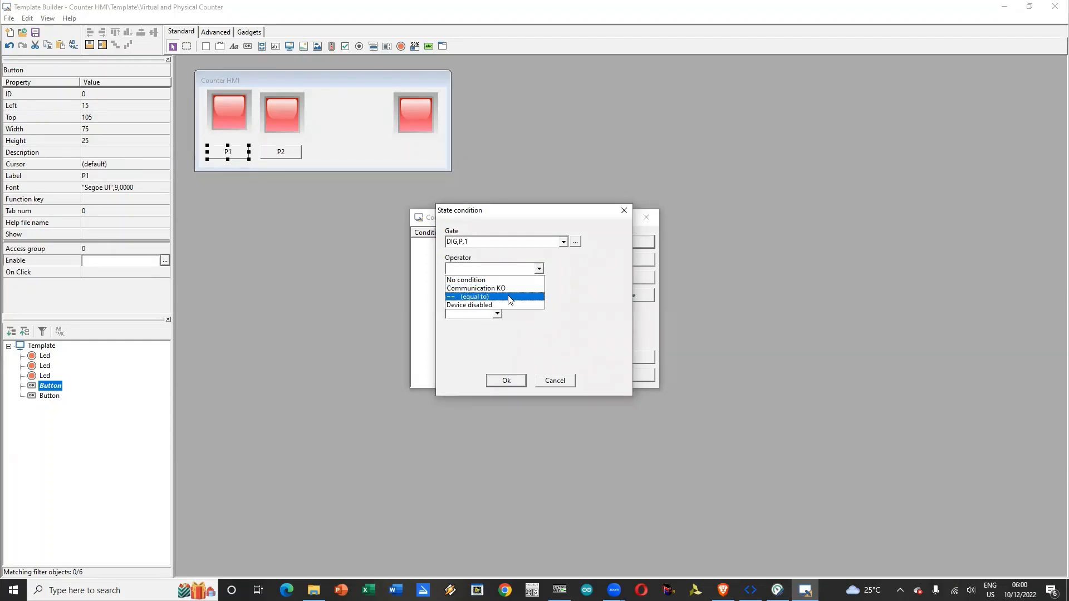
click(509, 299)
click(494, 313)
click(481, 334)
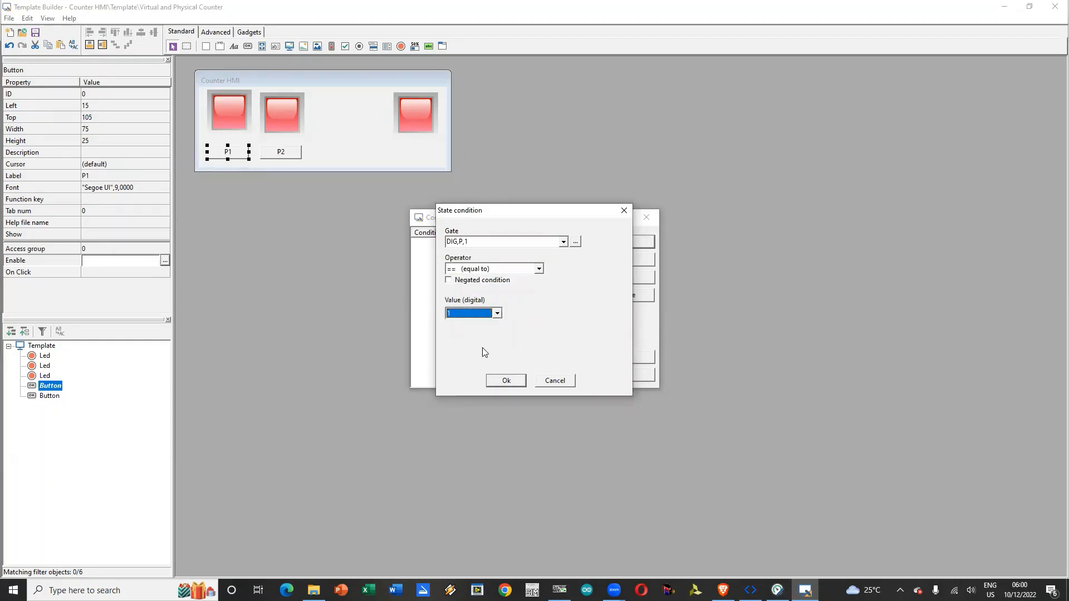
click(511, 383)
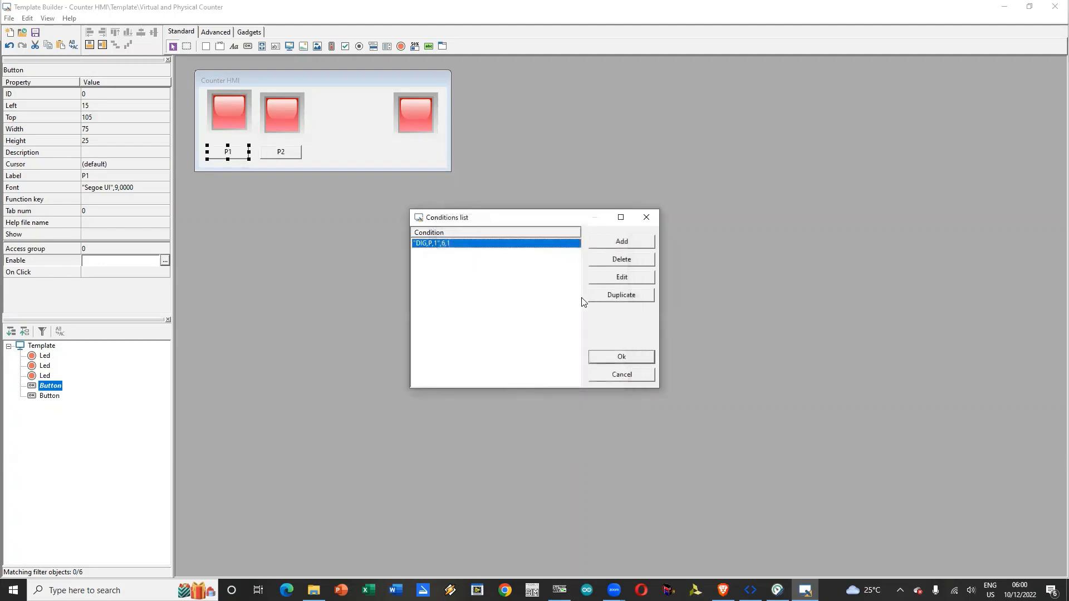
click(619, 357)
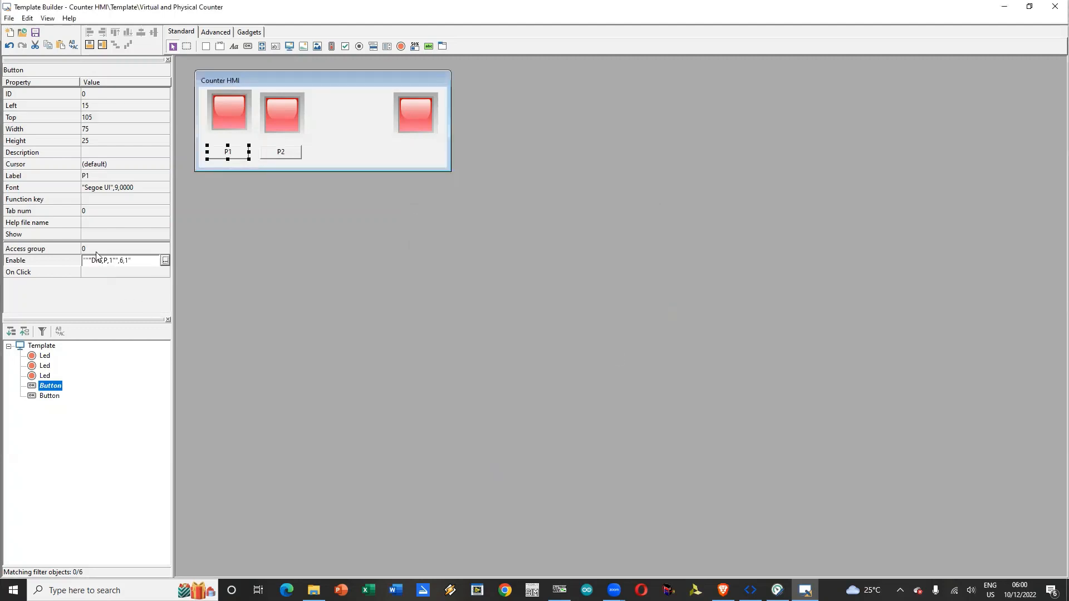
click(165, 261)
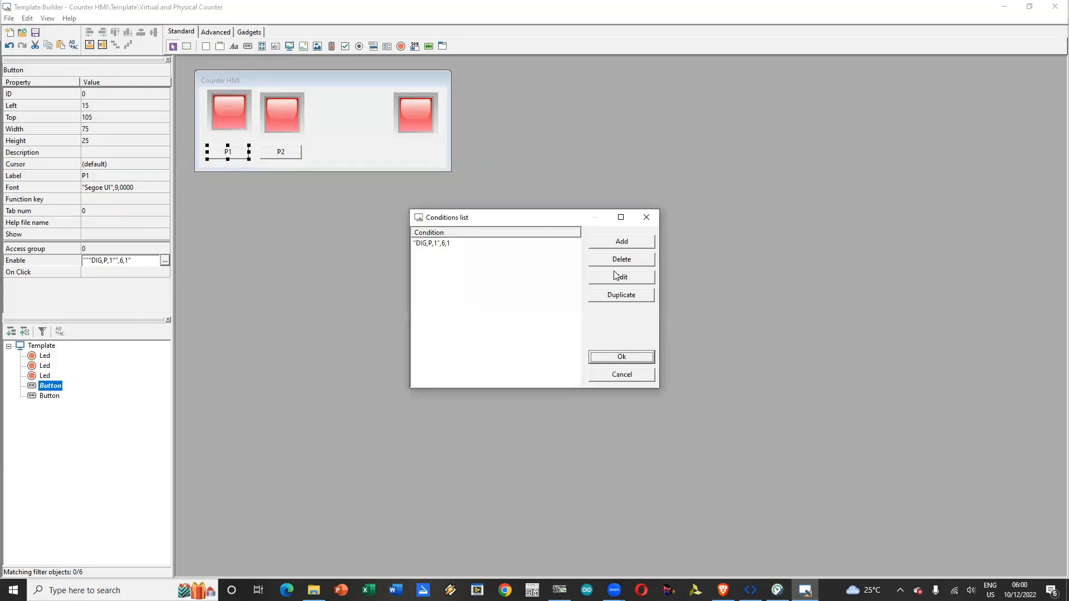
click(477, 244)
click(621, 278)
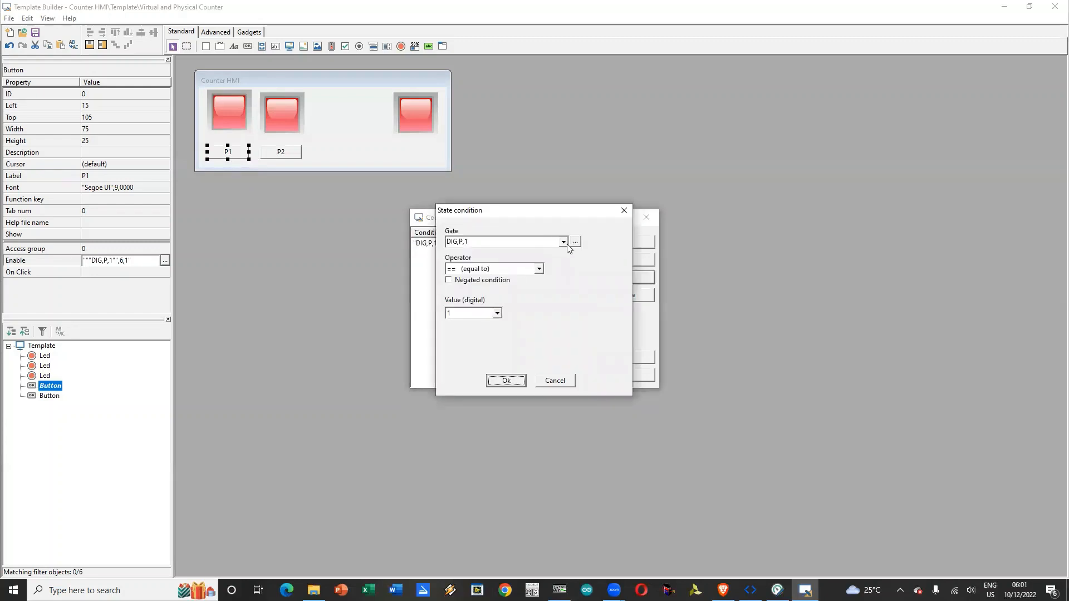
click(539, 268)
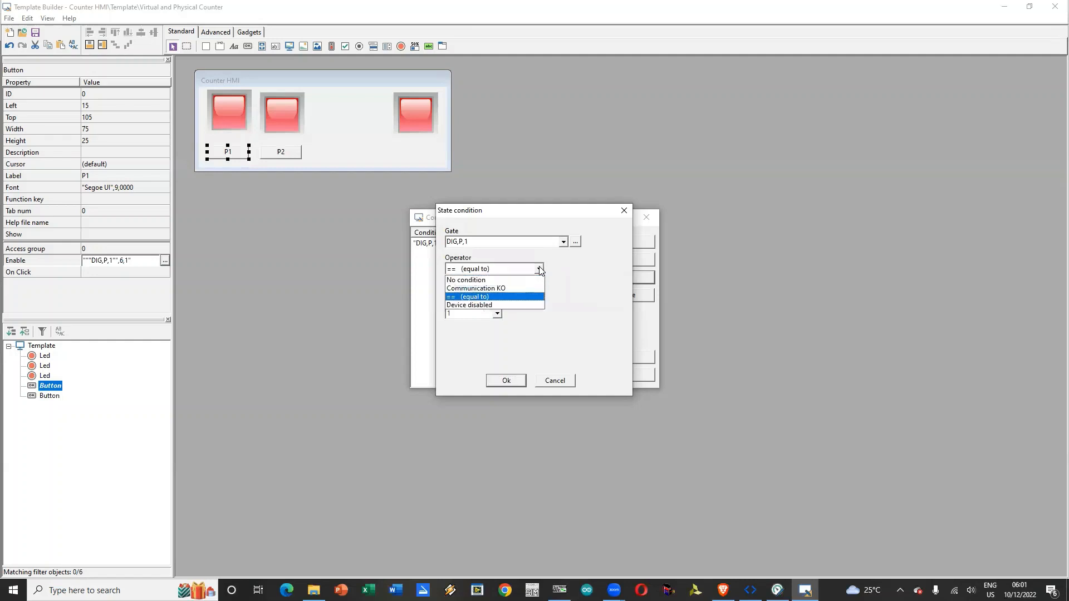
click(530, 301)
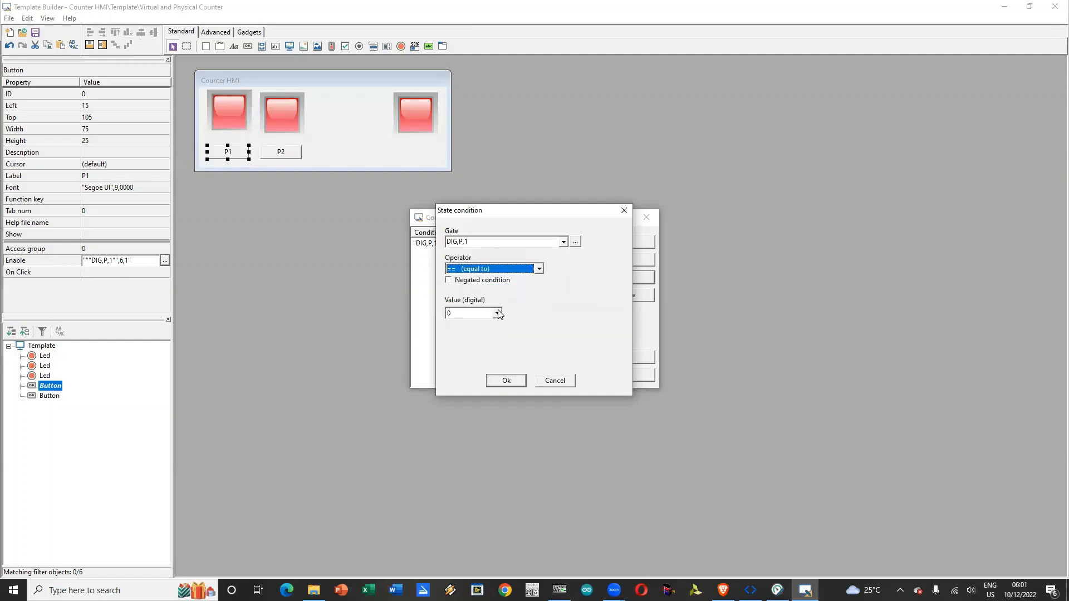
click(497, 313)
click(492, 331)
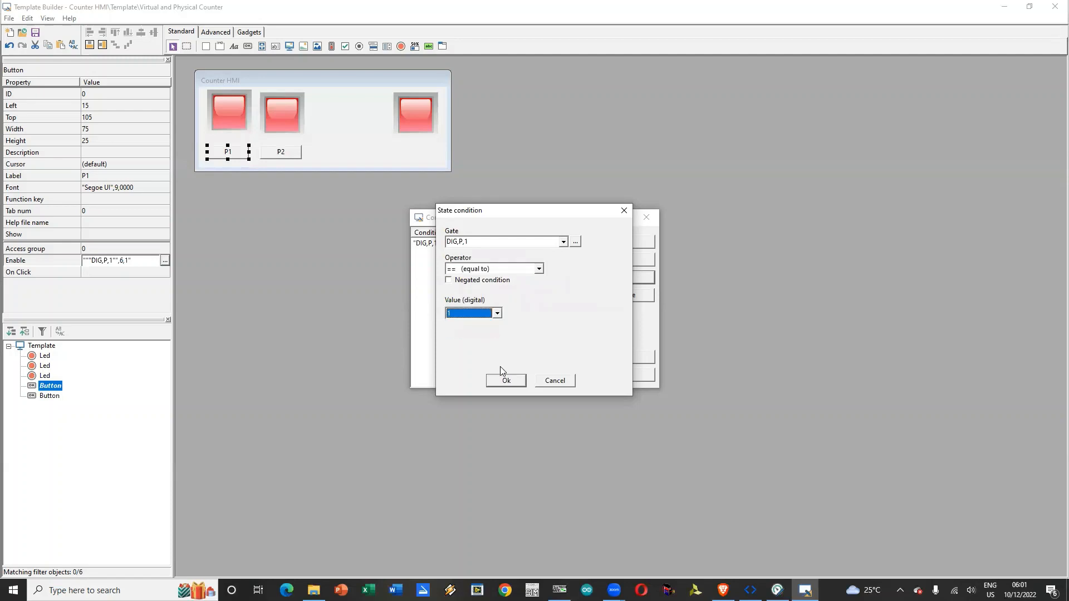
click(553, 380)
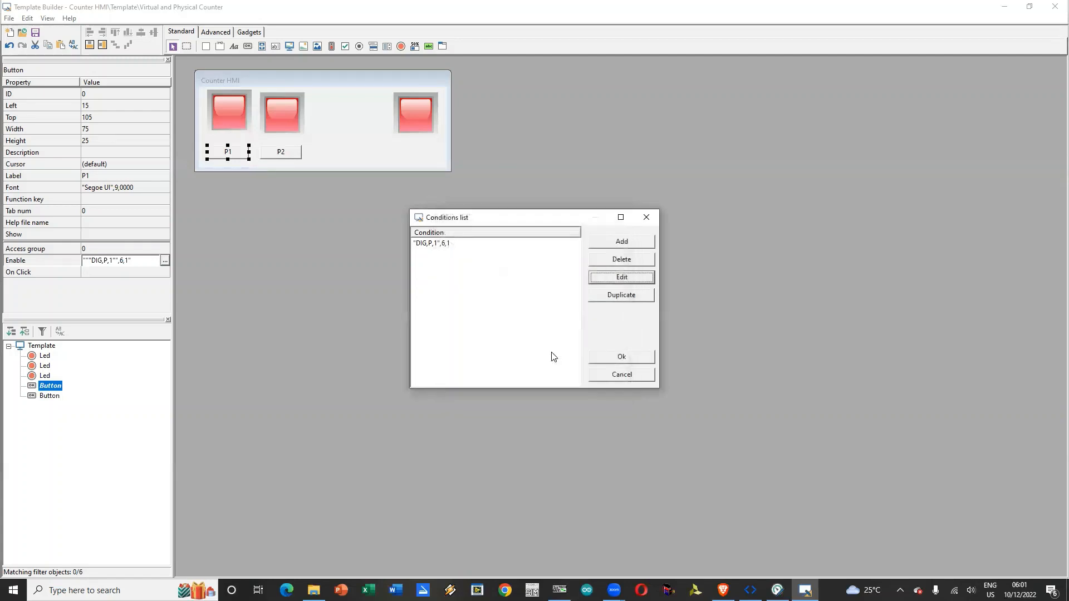
Step: Delete the DIG,P,1 condition from the Enable conditions of button P1
click(553, 248)
click(623, 260)
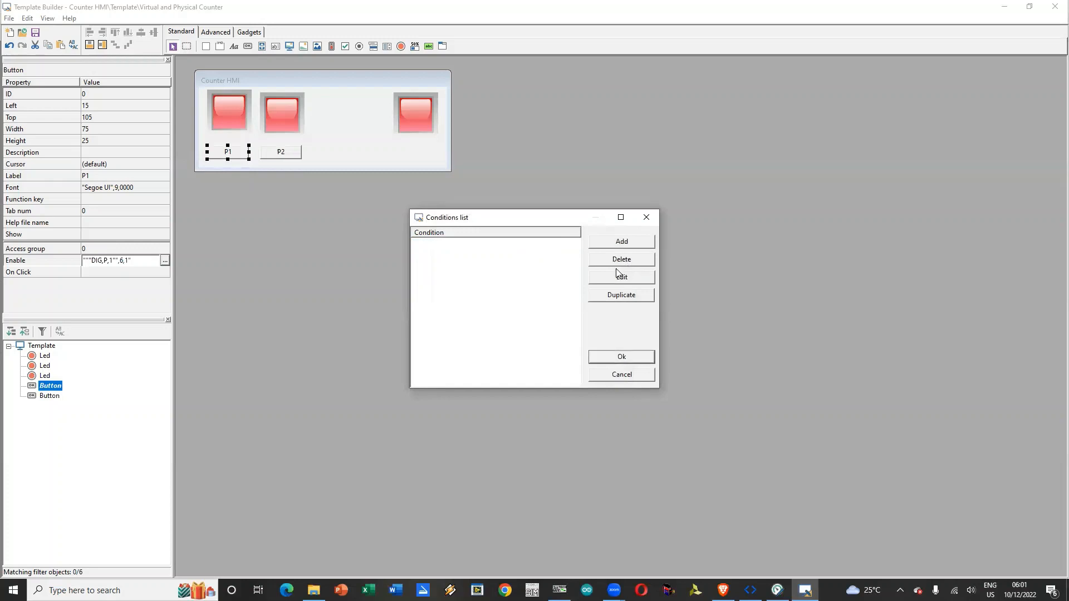
click(634, 357)
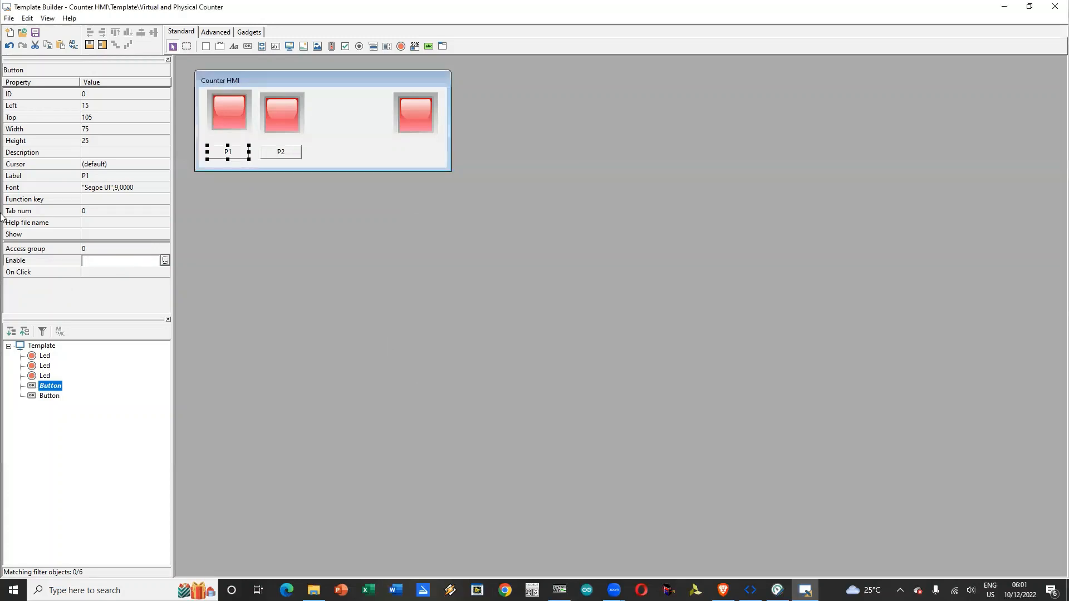
Step: Examine the possible On Click actions for button P1 and close the dialog without choosing one
click(129, 272)
click(165, 273)
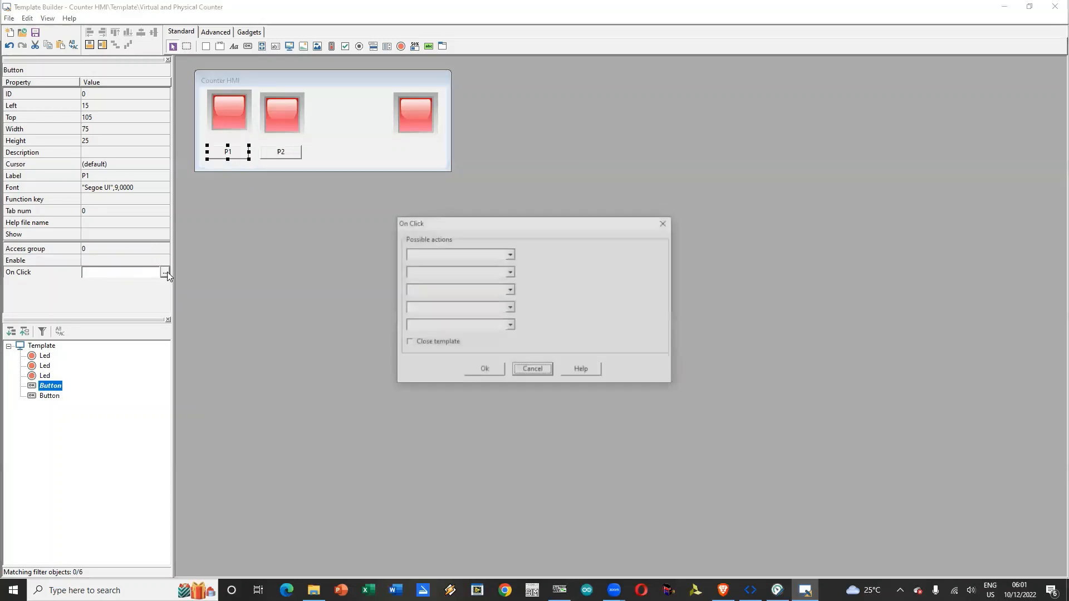
click(504, 257)
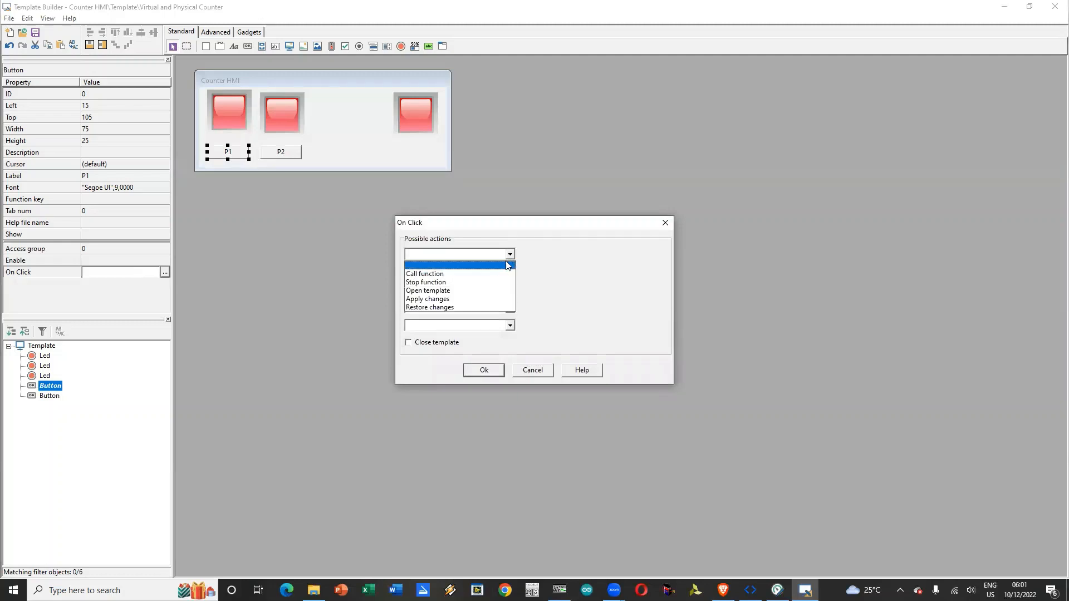
click(536, 267)
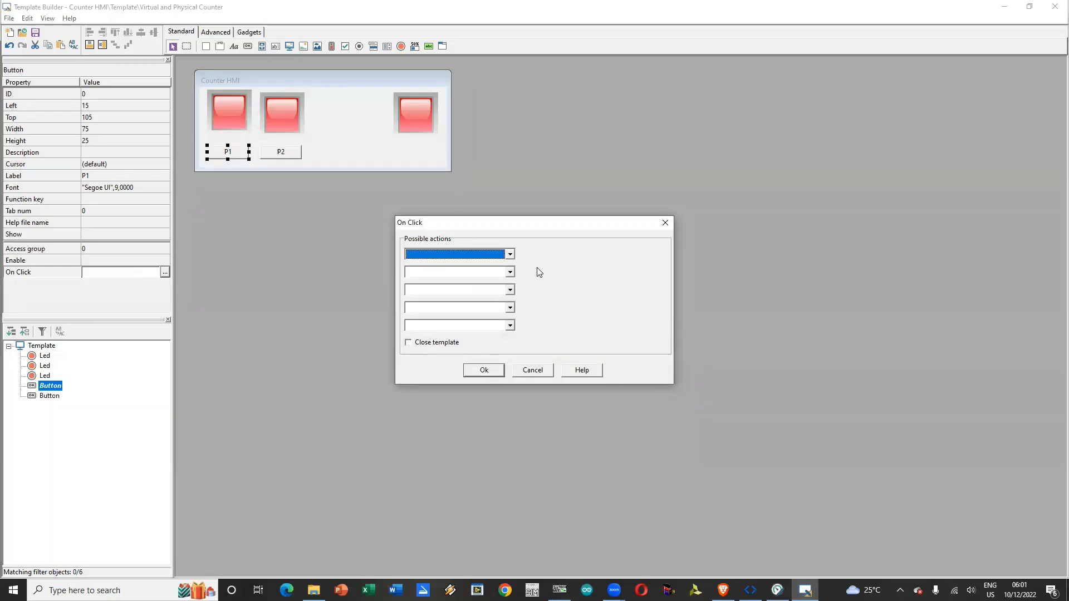
click(510, 254)
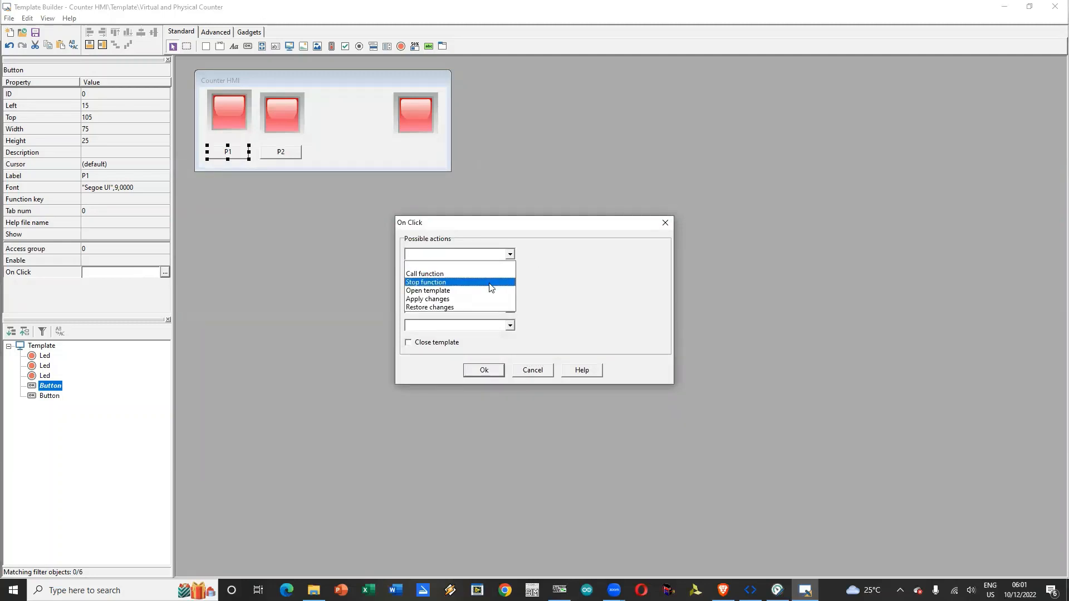
click(588, 268)
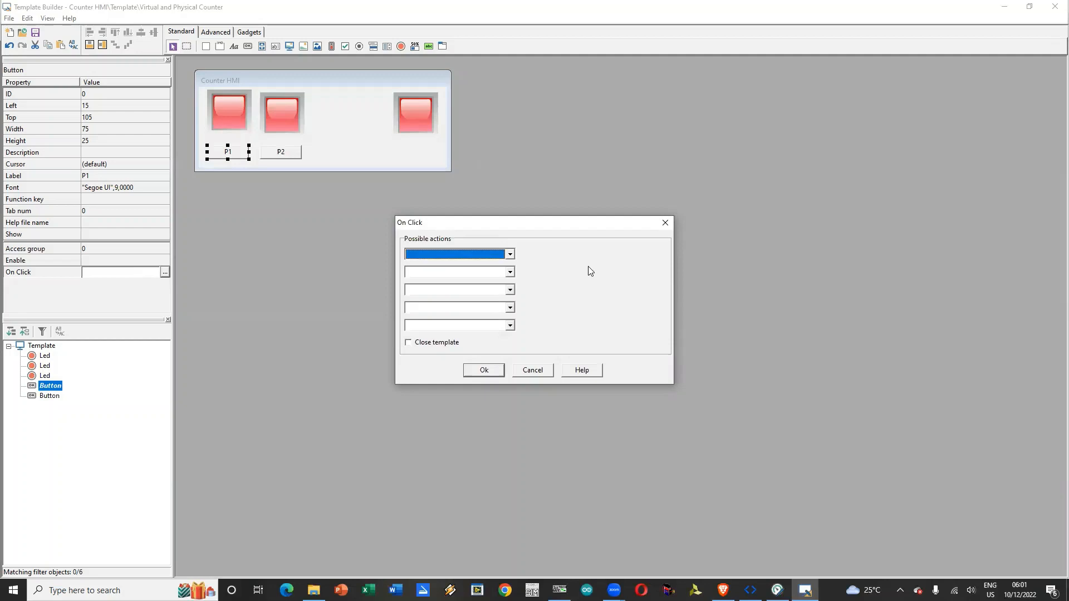
click(664, 224)
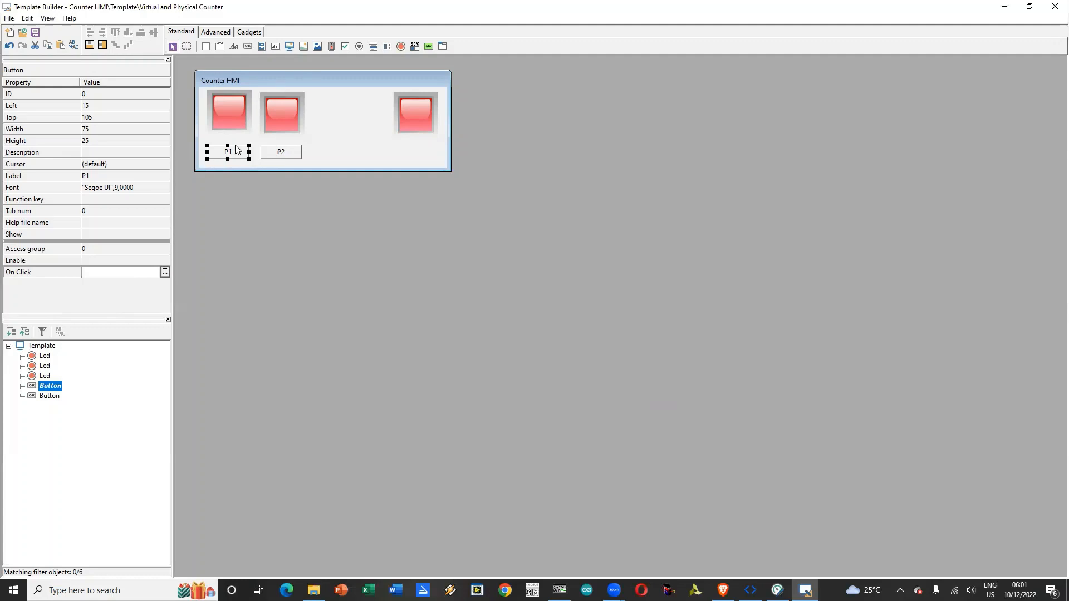
Step: Heighten the Counter HMI template to 207 and place copies of buttons P1 and P2 directly below the originals
drag(249, 169, 246, 205)
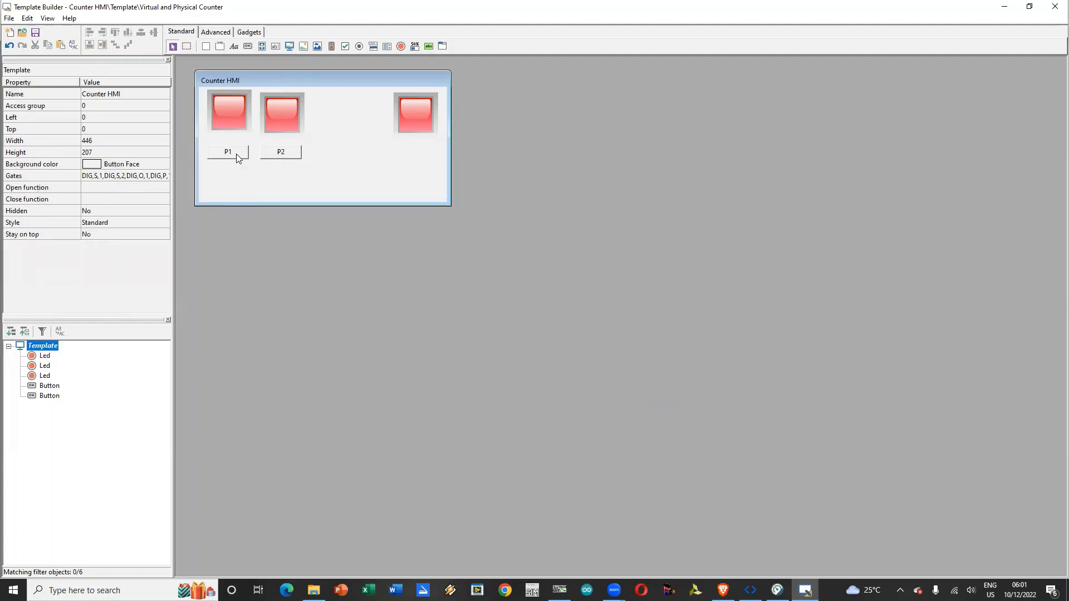
click(237, 160)
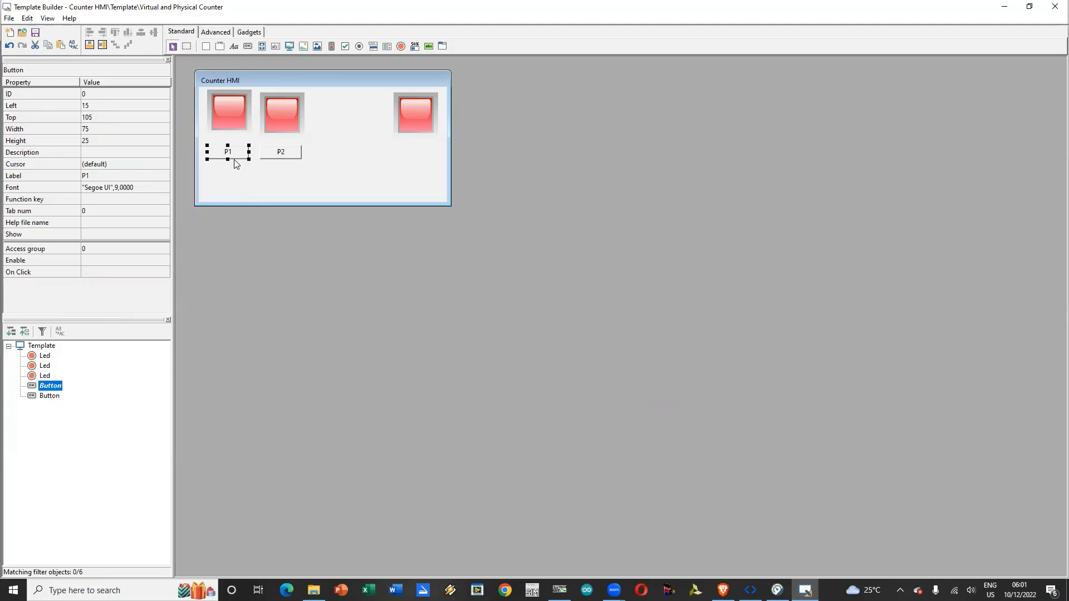
key(ctrl+v)
drag(234, 160, 232, 179)
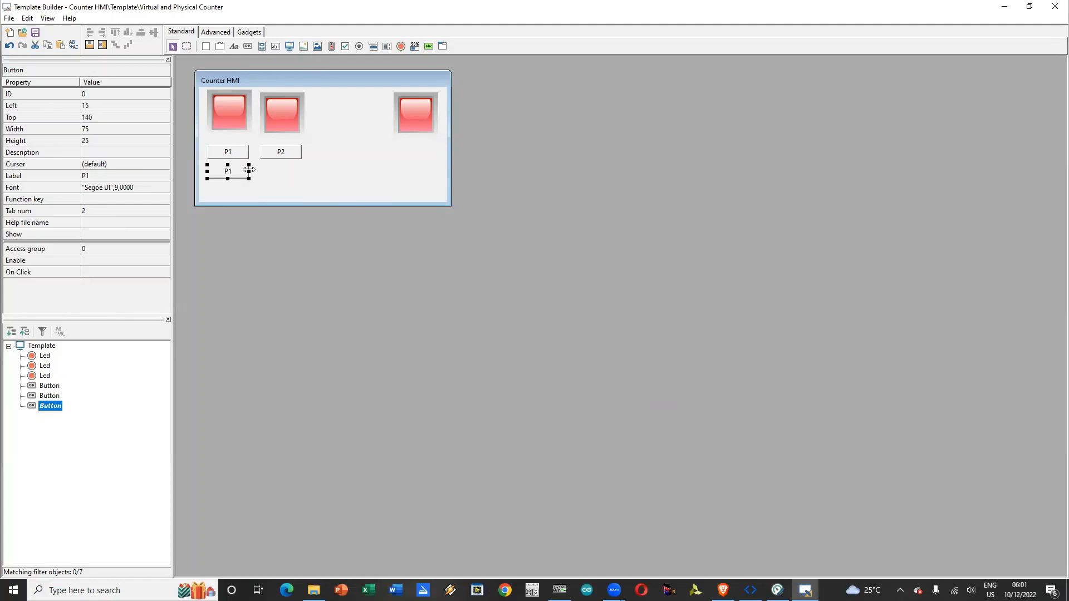
click(278, 159)
key(ctrl+c)
key(ctrl+v)
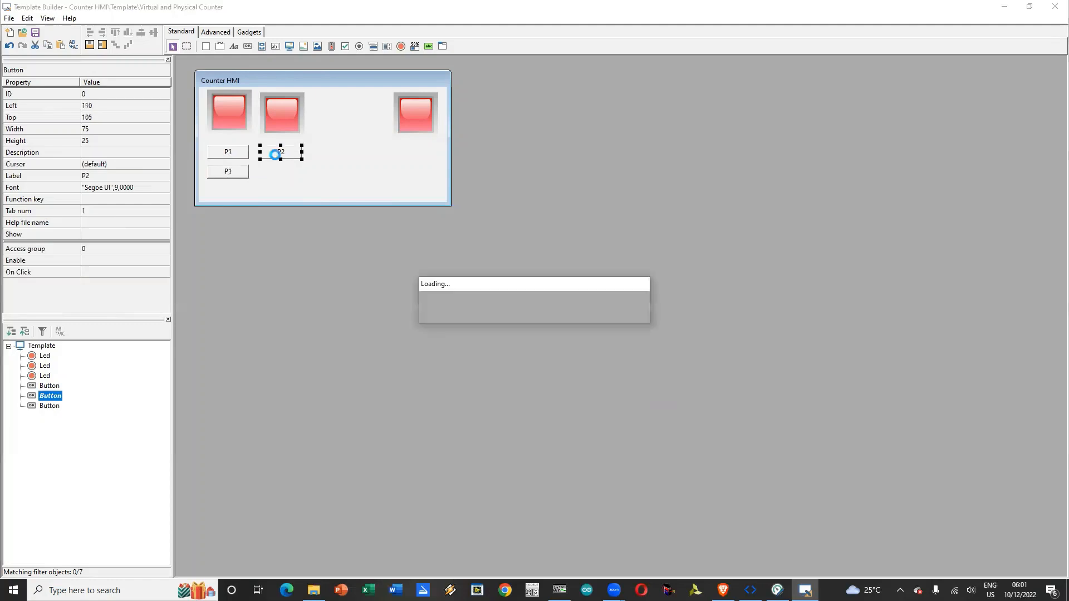
drag(282, 160, 283, 178)
click(320, 177)
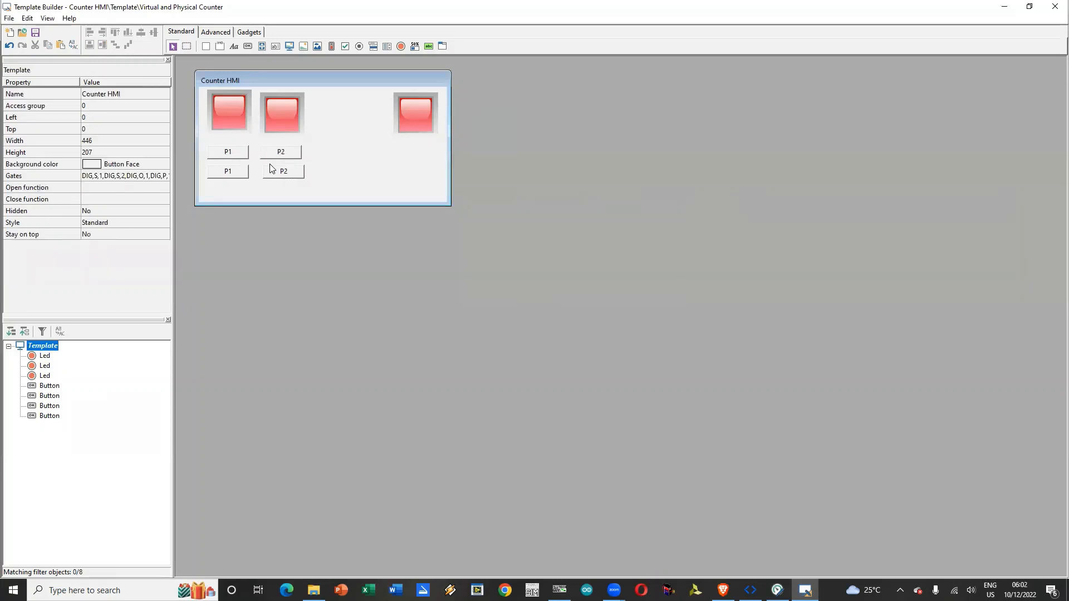
Step: Relabel the upper P1 button as P1: H, and open its Enable conditions and close them without adding any
click(238, 154)
click(111, 174)
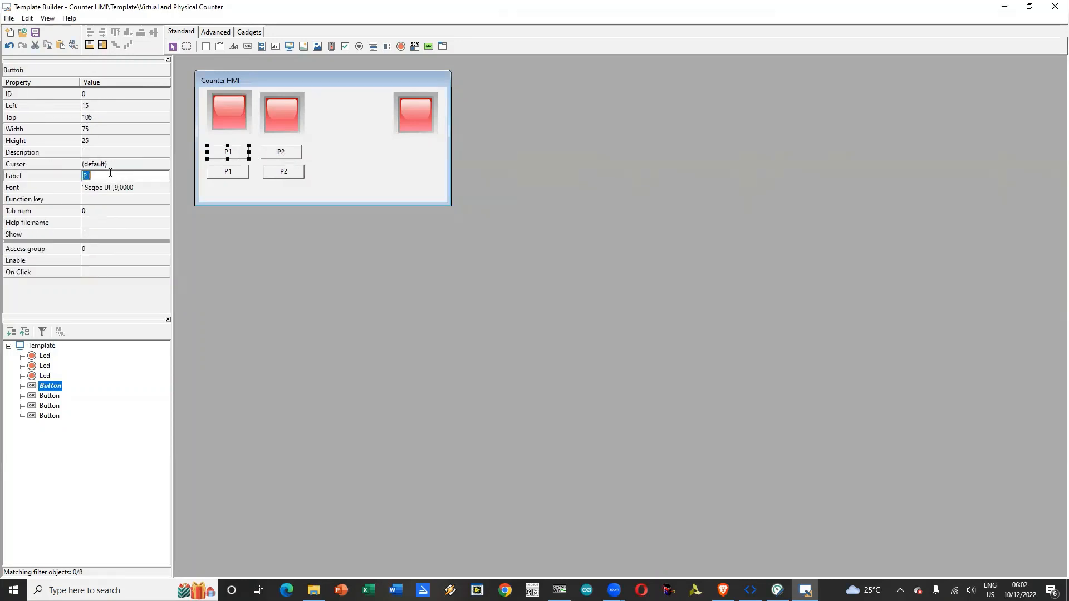
click(110, 174)
click(161, 260)
click(165, 261)
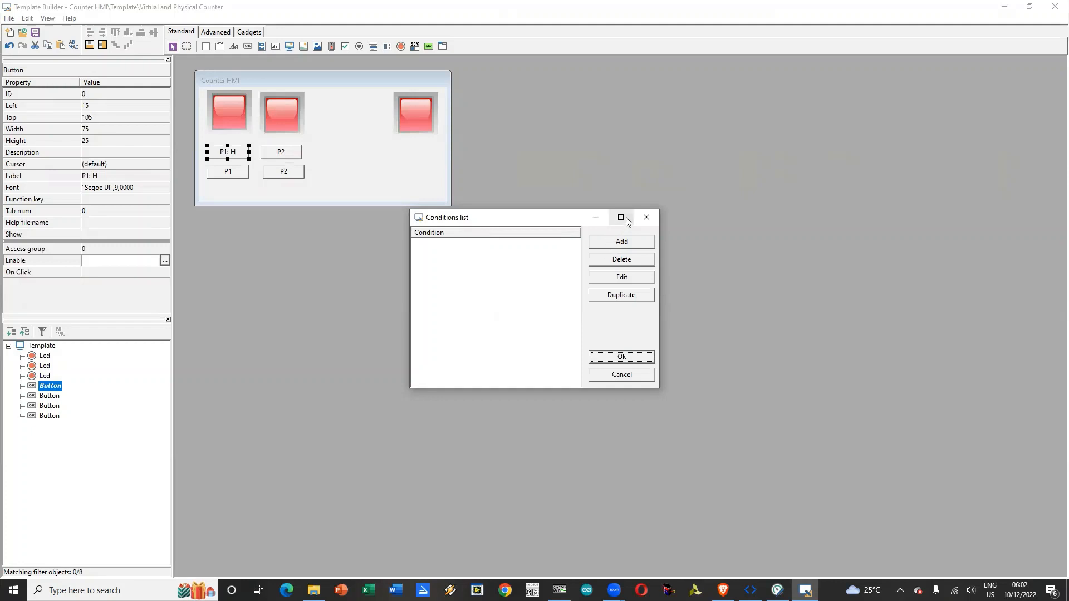
click(647, 216)
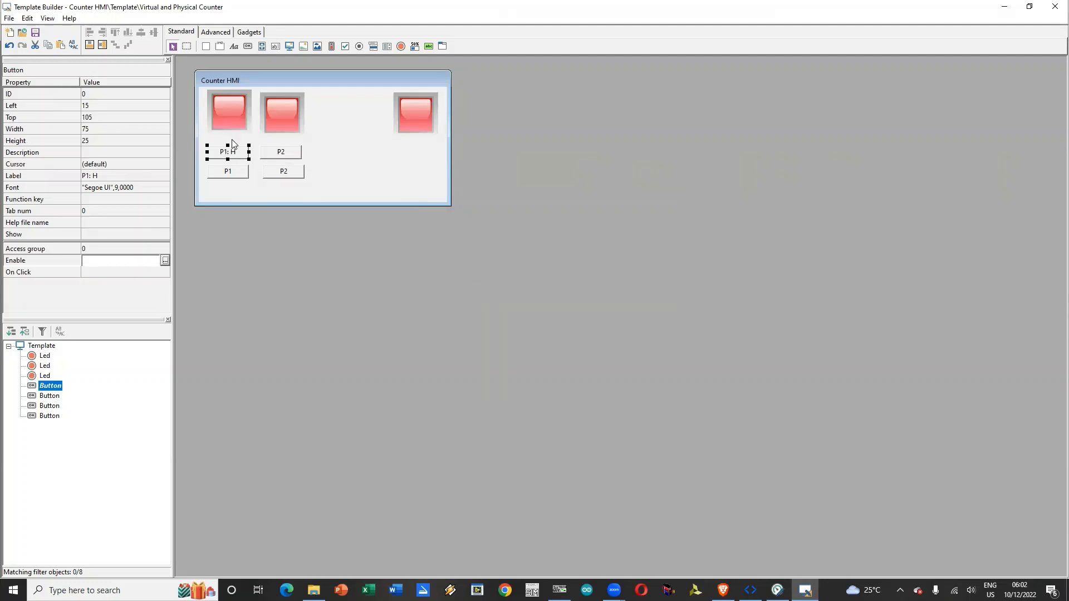
Step: Delete all four buttons from the template, keeping only the three LEDs
key(Delete)
click(280, 151)
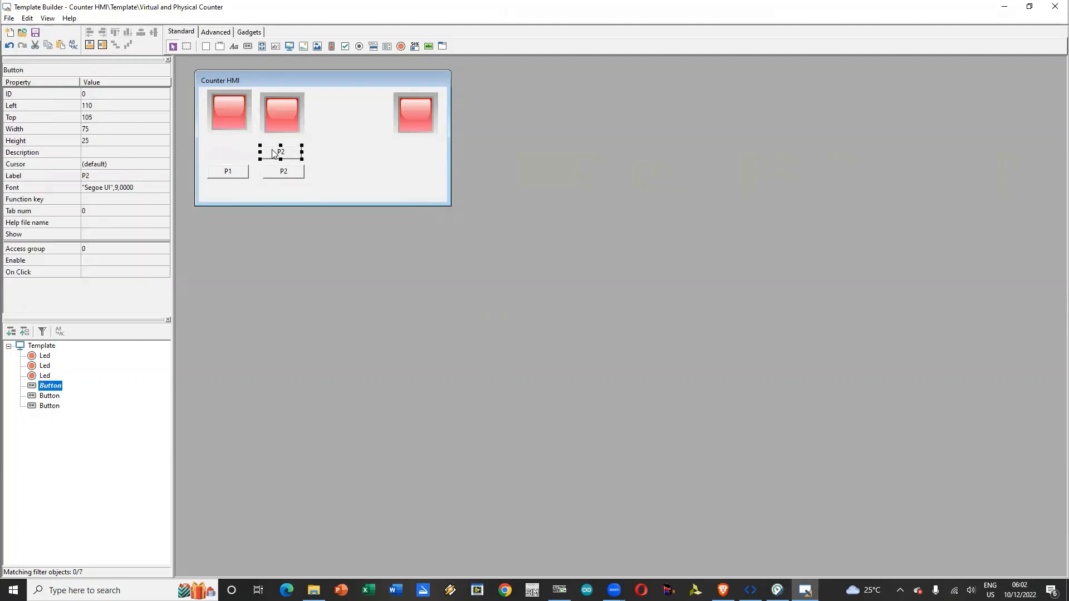
key(Delete)
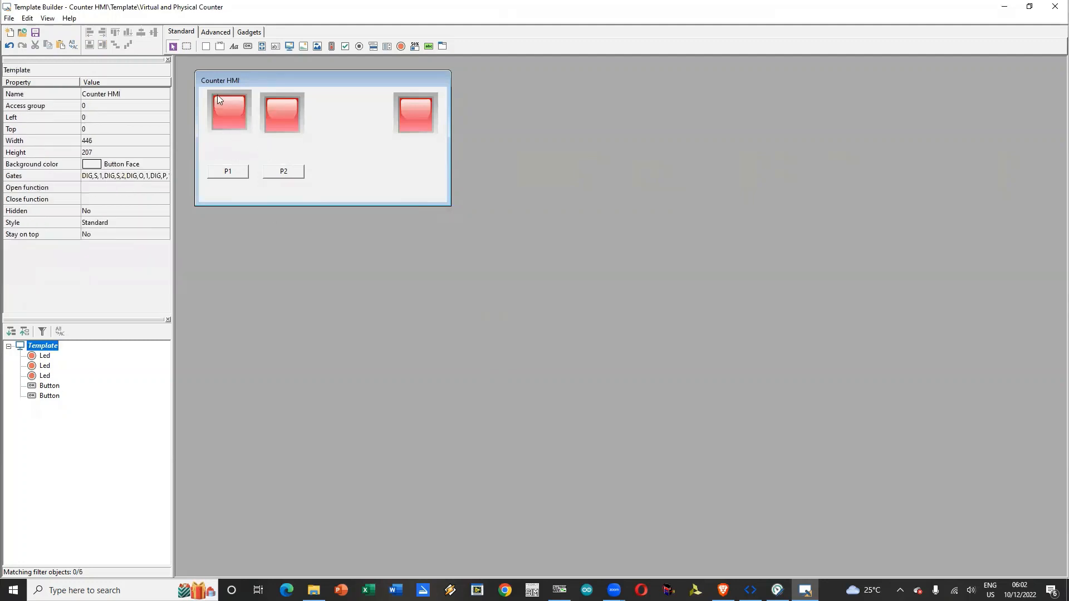
click(331, 47)
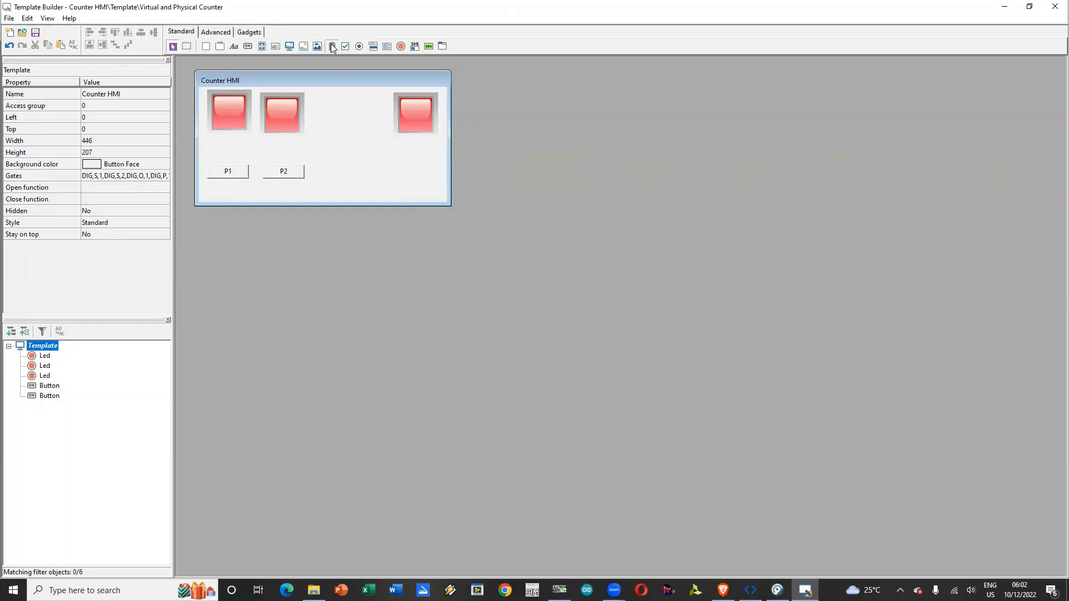
click(240, 172)
key(Delete)
click(288, 172)
key(Delete)
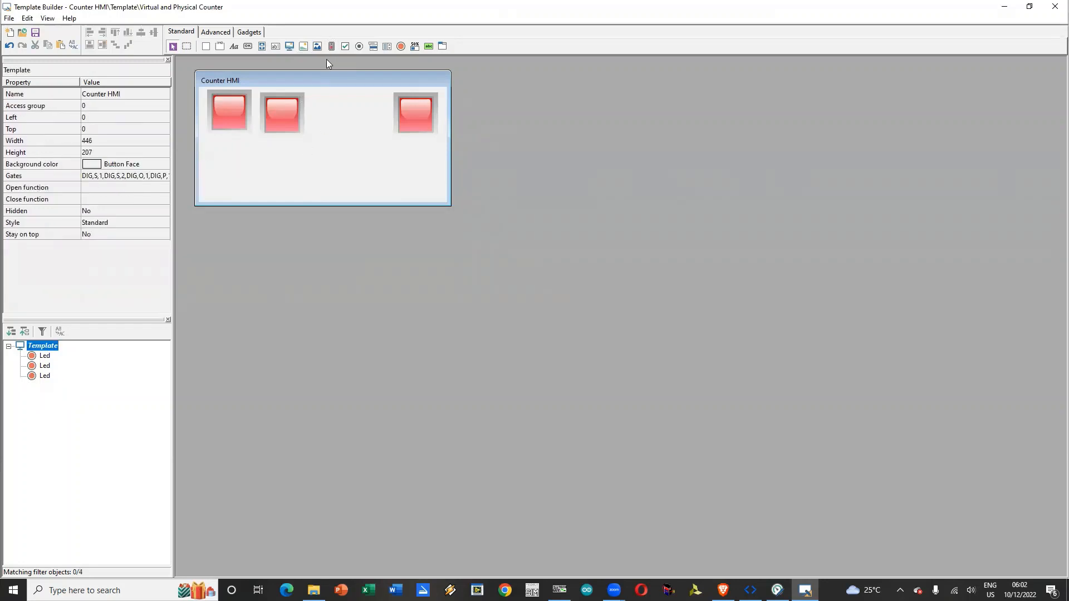
Step: Place two switches side by side below the two left LEDs, at left 40, top 110 and left 125, top 110
click(222, 164)
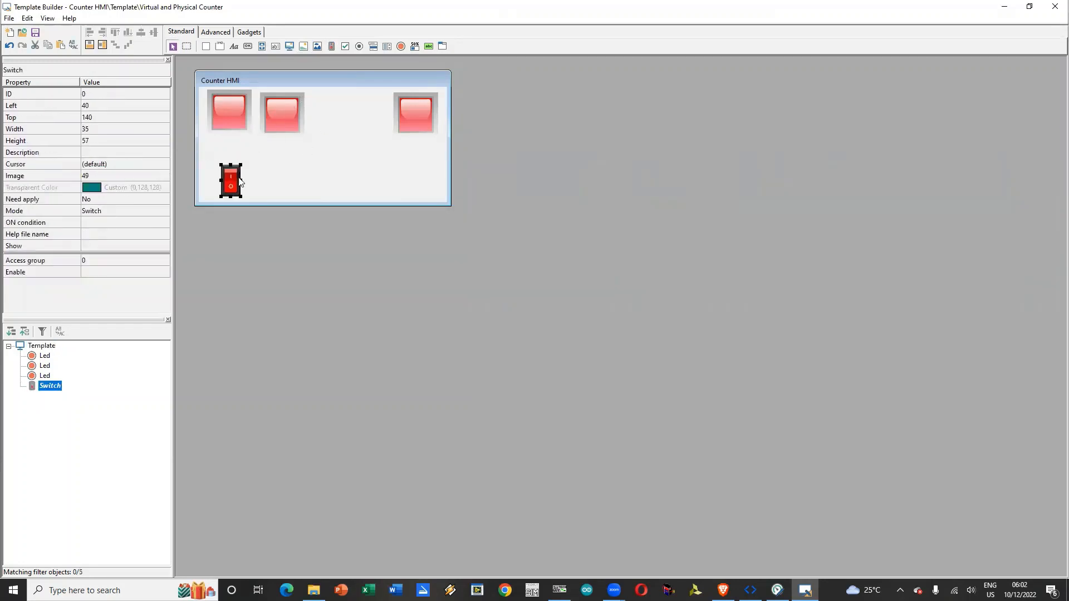
drag(231, 177, 232, 160)
click(332, 47)
click(277, 170)
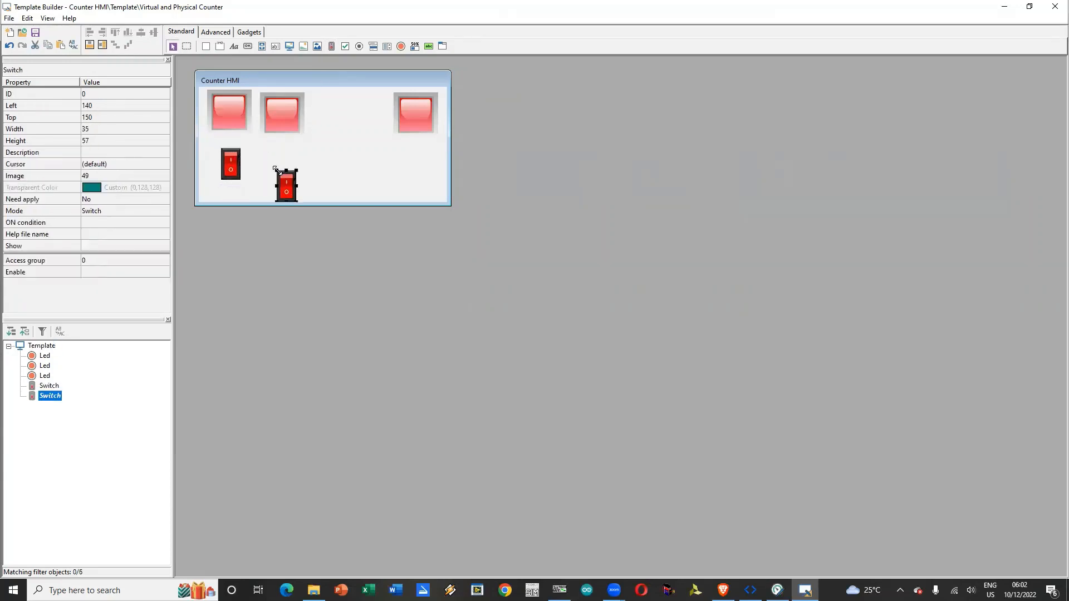
drag(286, 186, 278, 164)
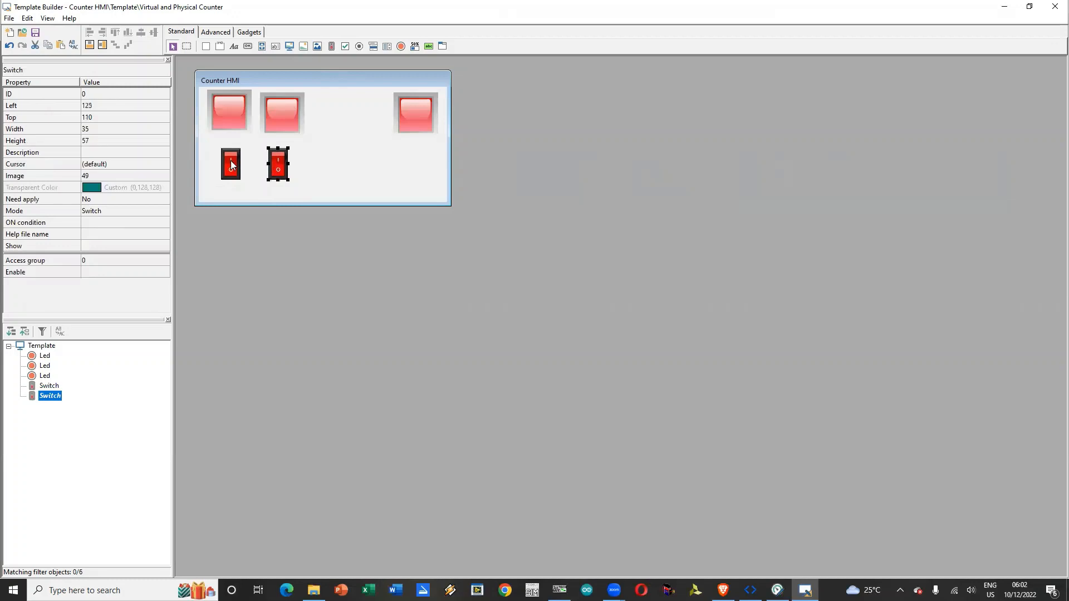
Step: Set the ON condition of the left switch to gate DIG,P,1 with digital value 1
click(231, 160)
click(162, 223)
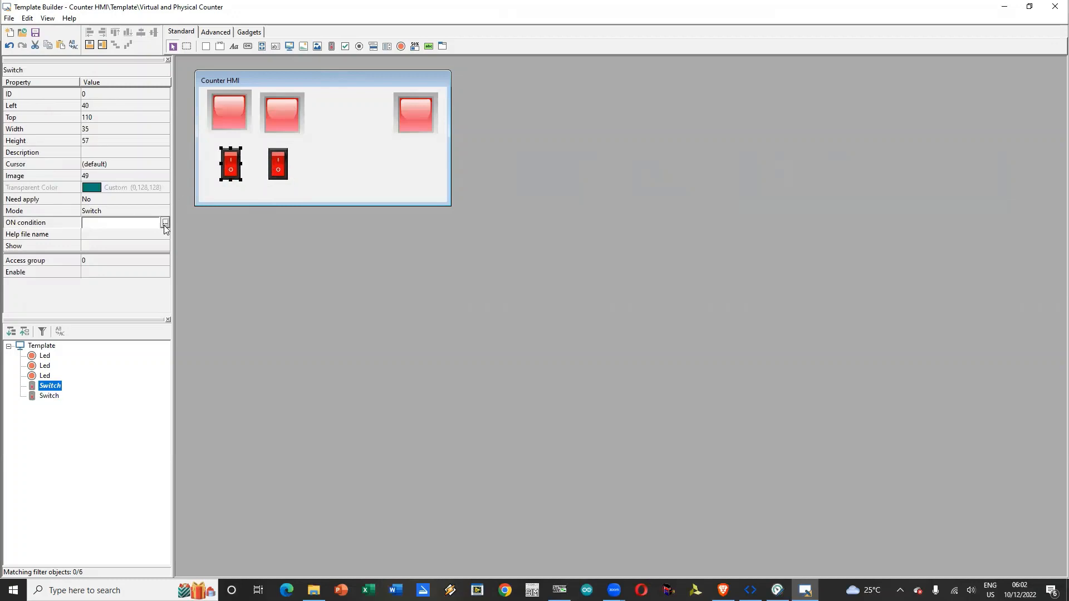
click(165, 223)
click(608, 256)
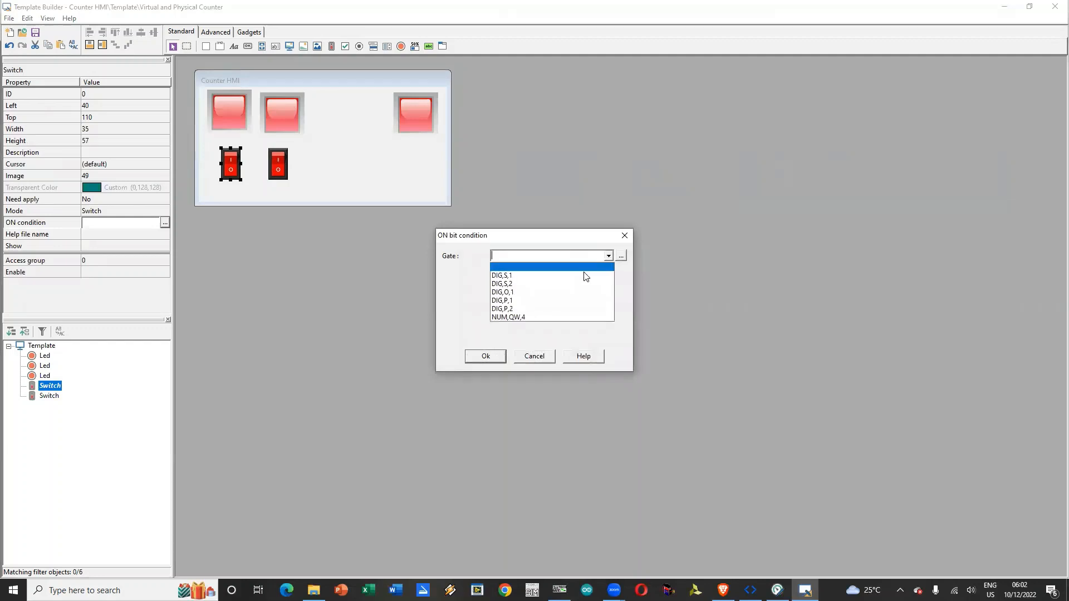
click(561, 303)
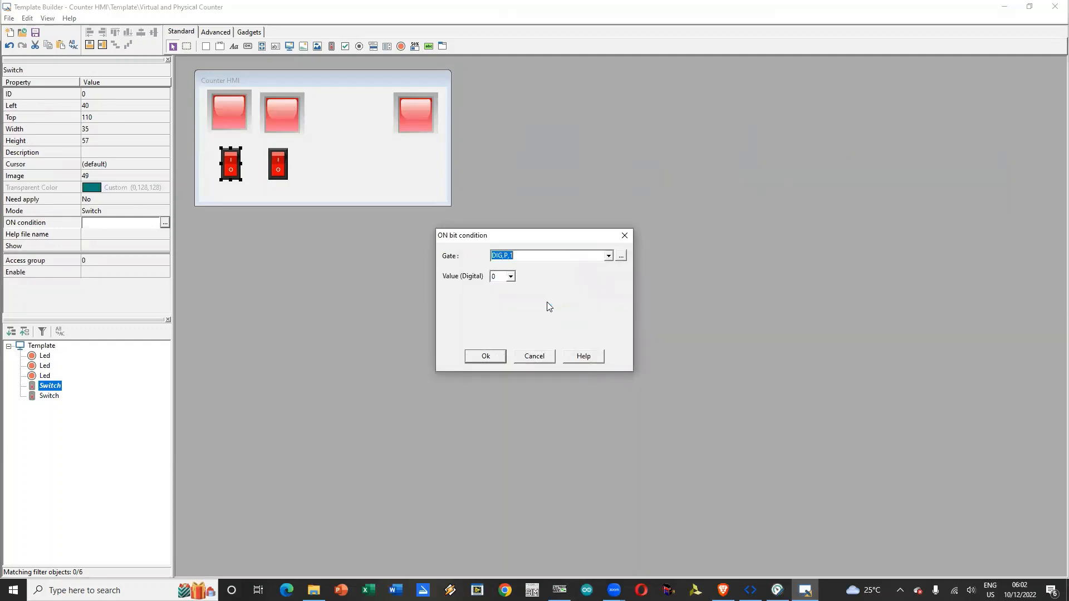
click(510, 277)
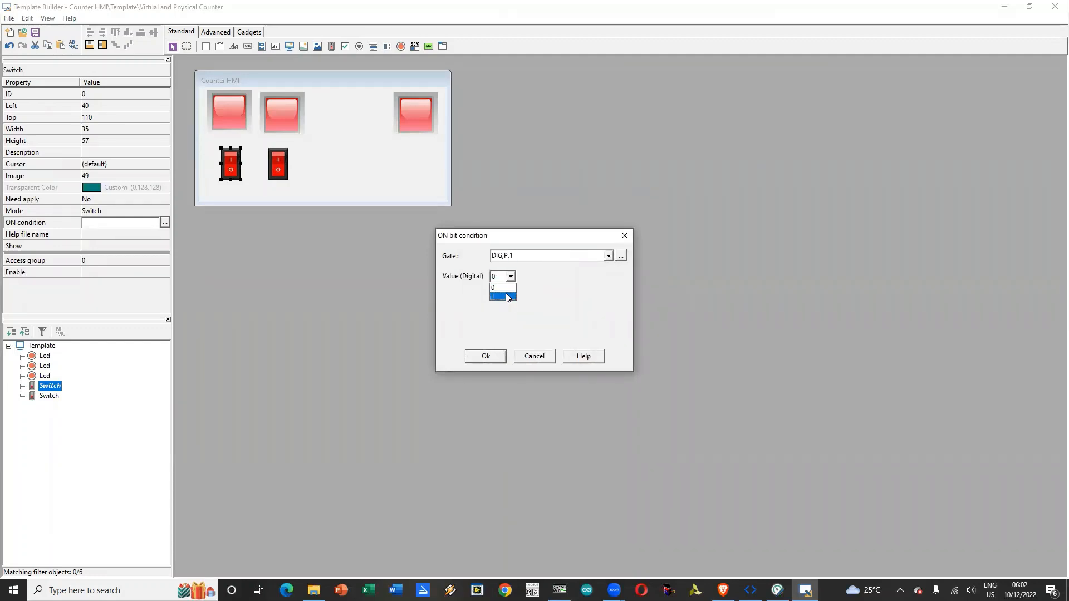
click(500, 294)
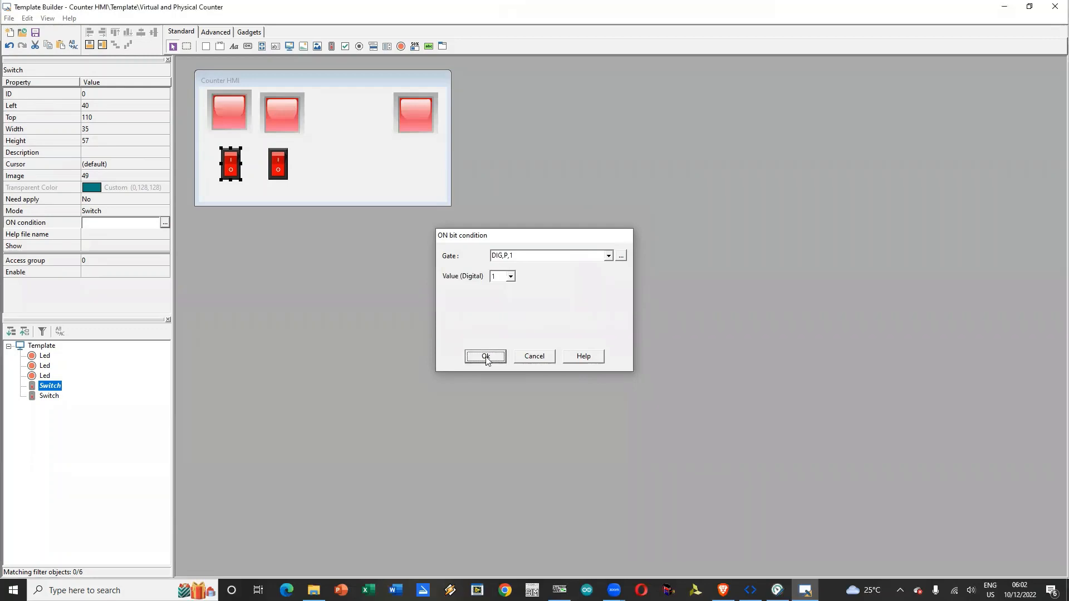
click(485, 356)
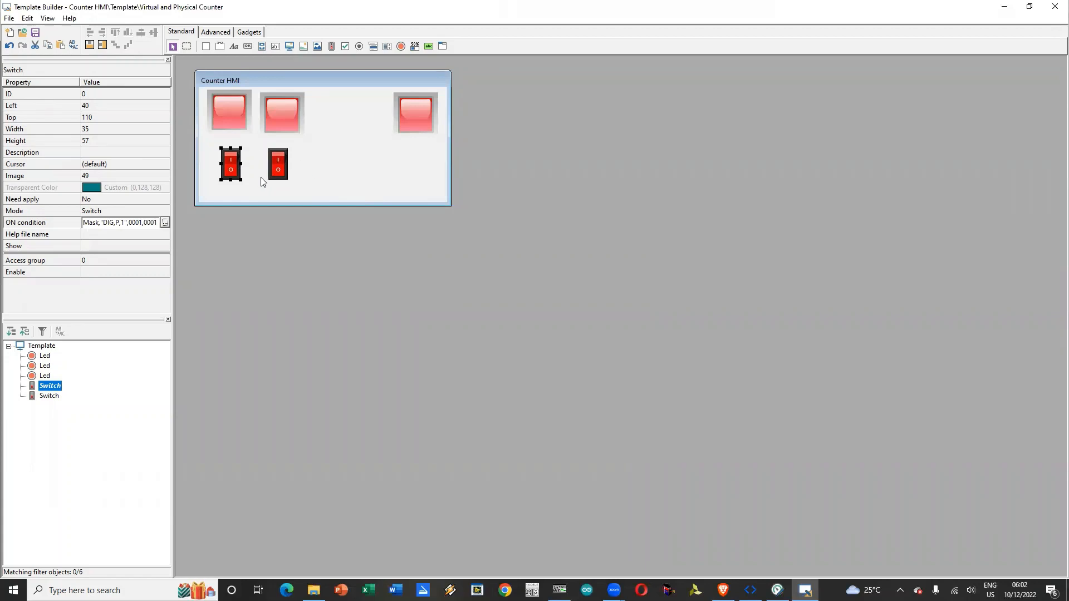
click(278, 163)
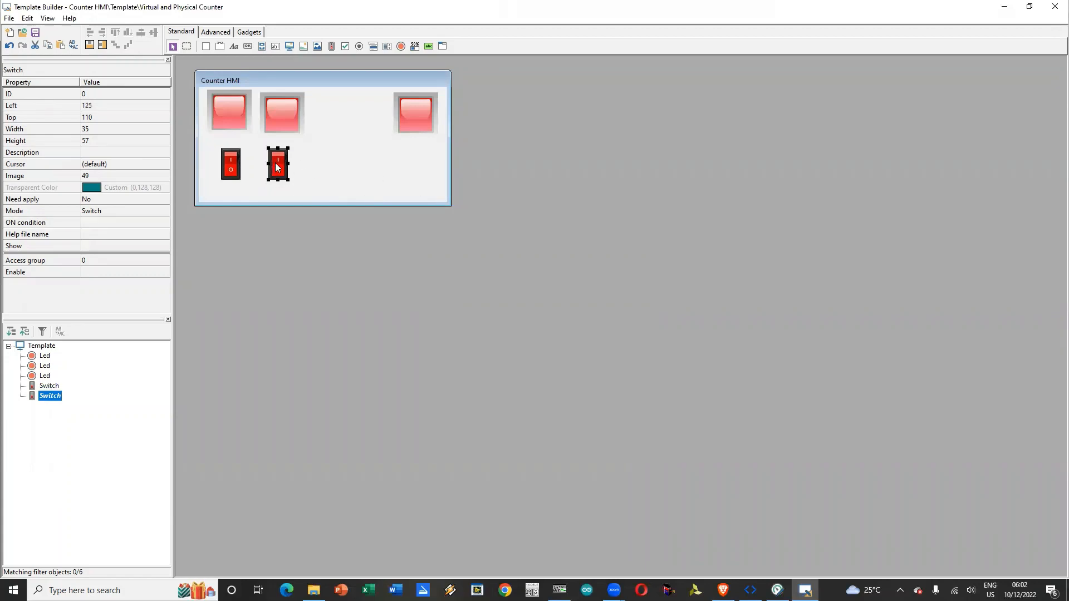
right_click(277, 166)
click(308, 155)
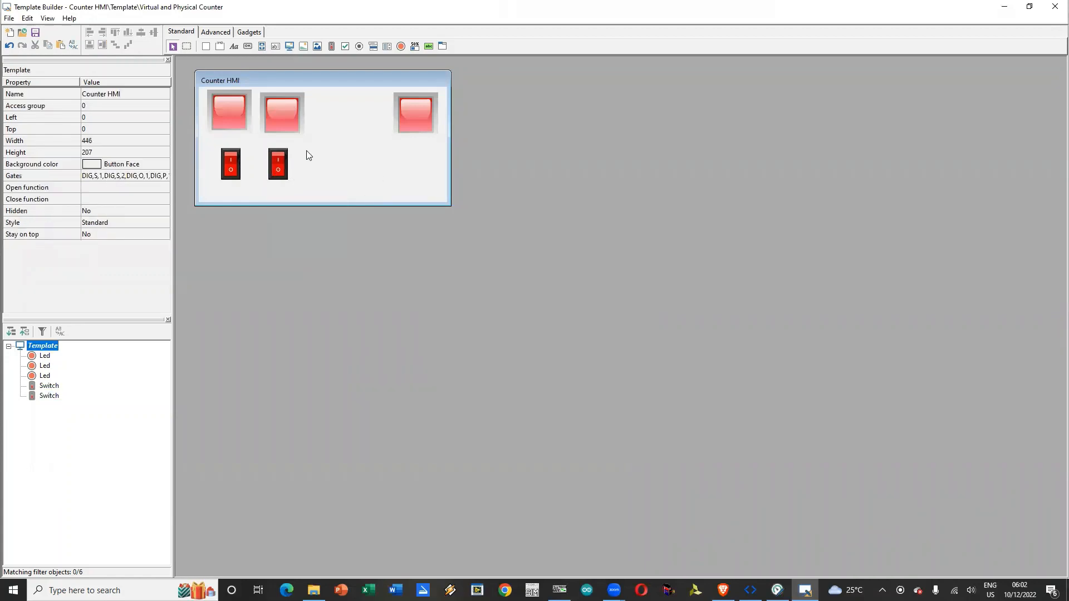
click(281, 166)
right_click(282, 166)
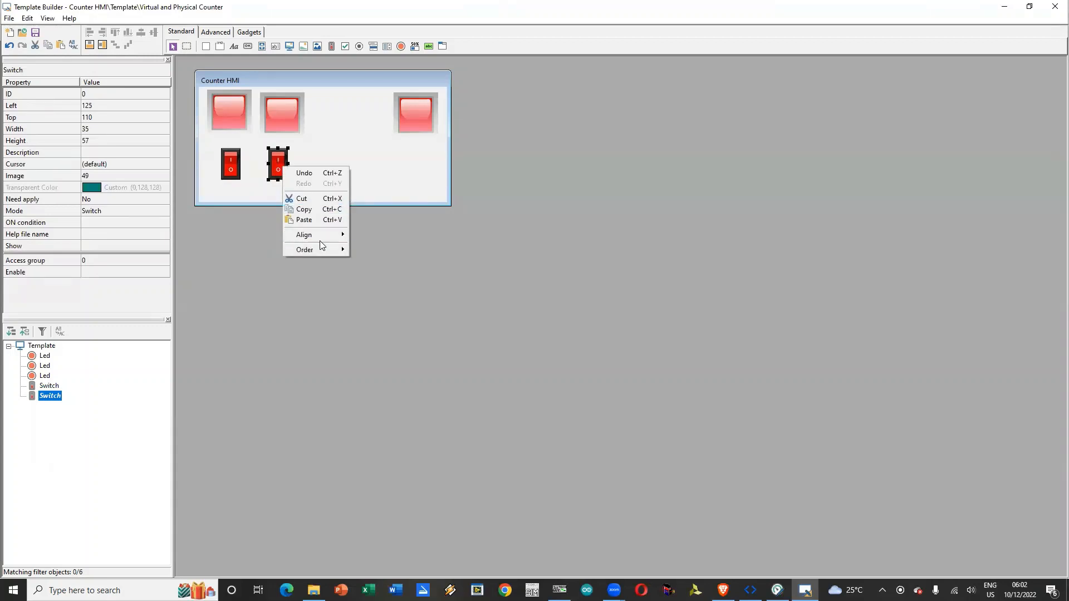
mouse_move(327, 239)
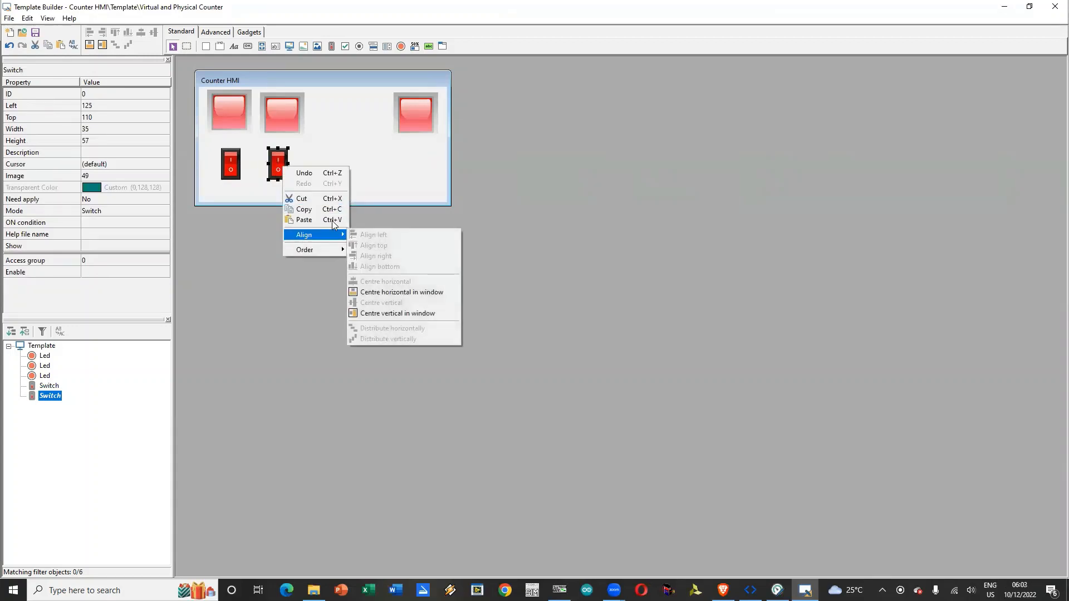
click(298, 148)
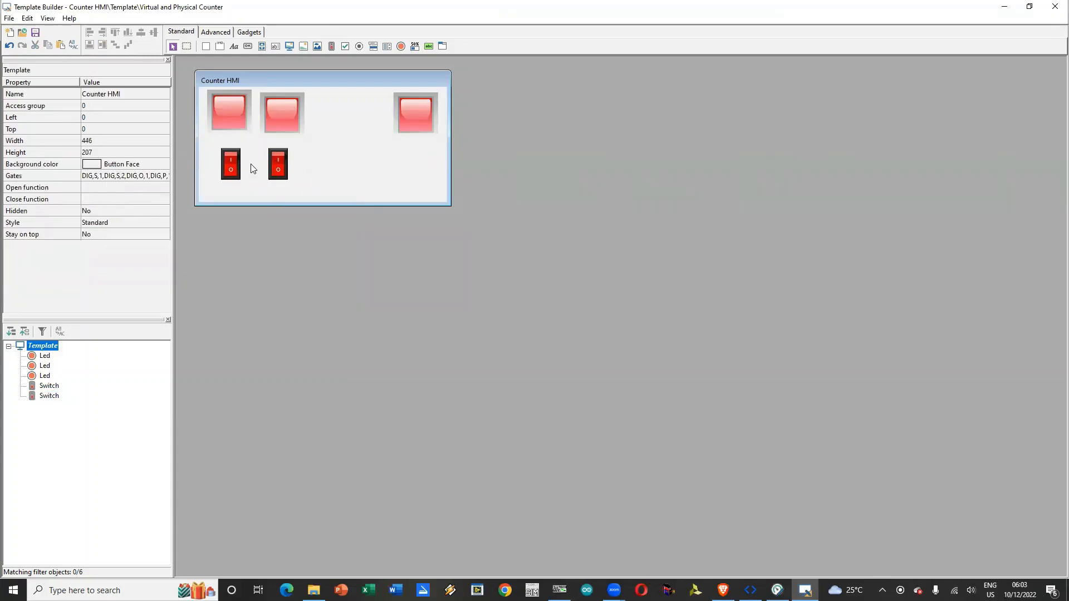
Step: Set the ON condition of the right switch to gate DIG,P,2 with digital value 1
click(276, 166)
click(164, 225)
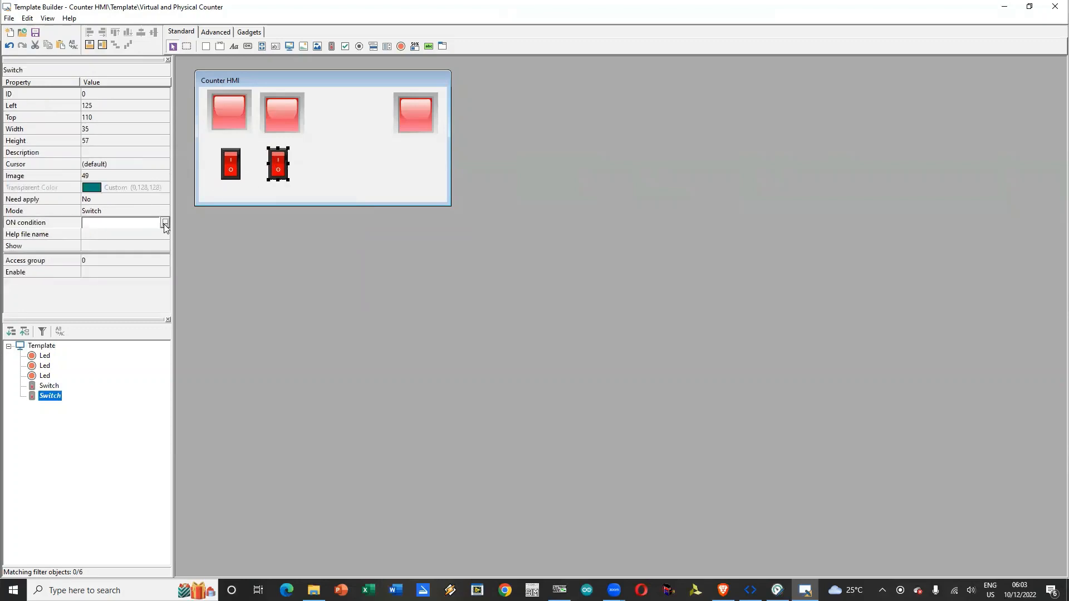
click(164, 223)
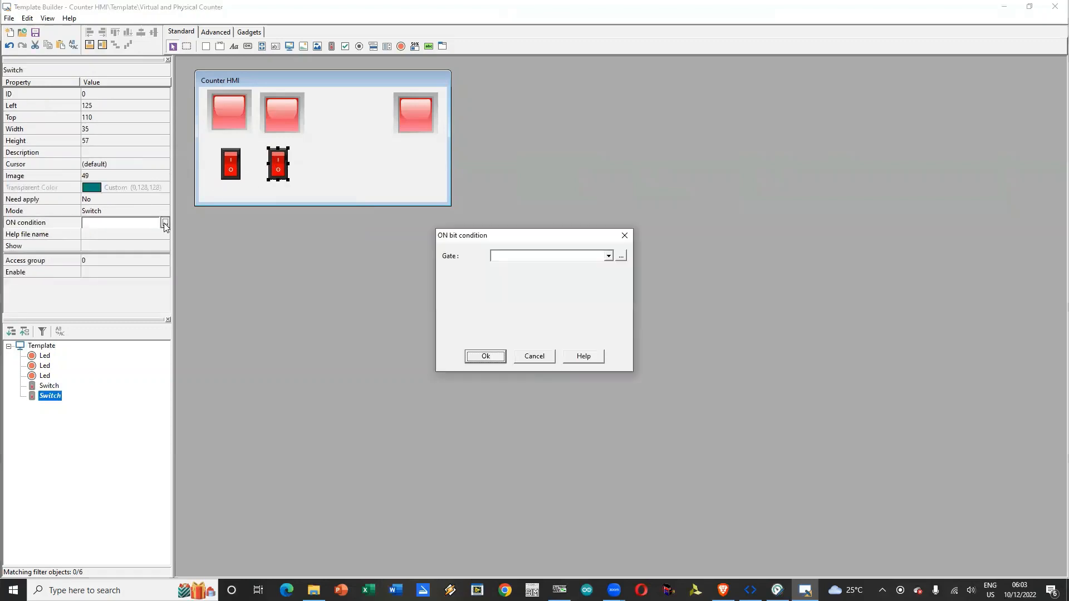
click(609, 255)
click(539, 308)
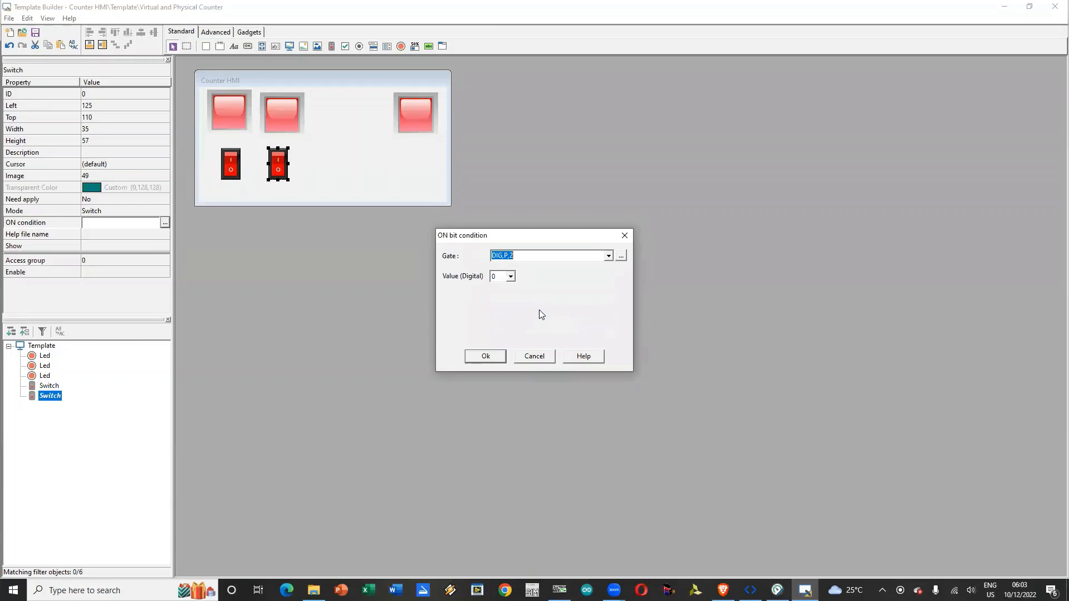
click(510, 277)
click(501, 291)
click(486, 357)
Step: Heighten the template to 305 and line up the two left LEDs at top 15, with the second at left 115
click(341, 162)
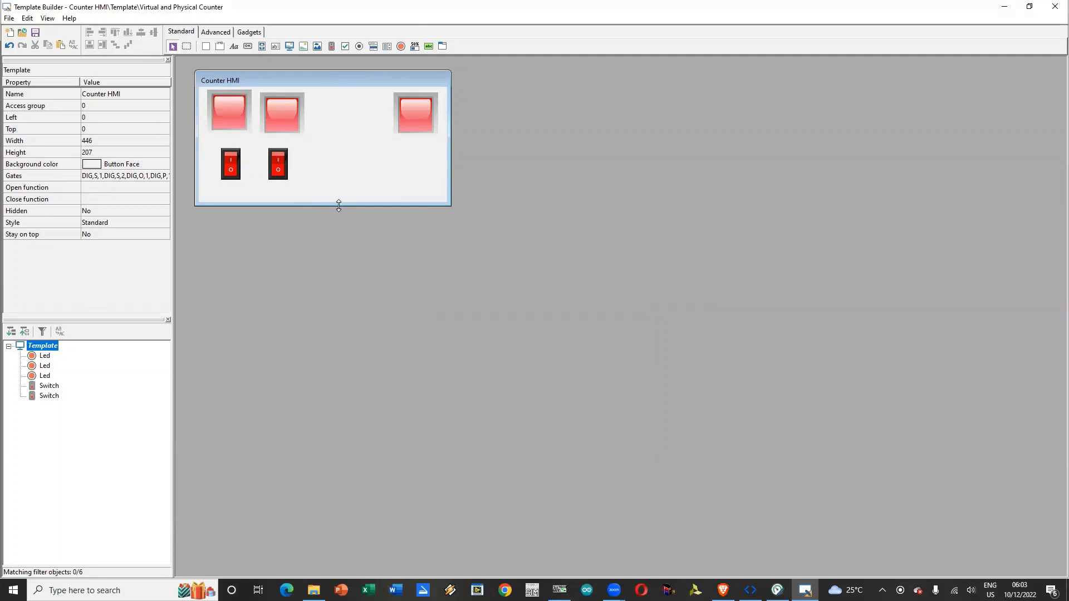
drag(339, 206, 341, 260)
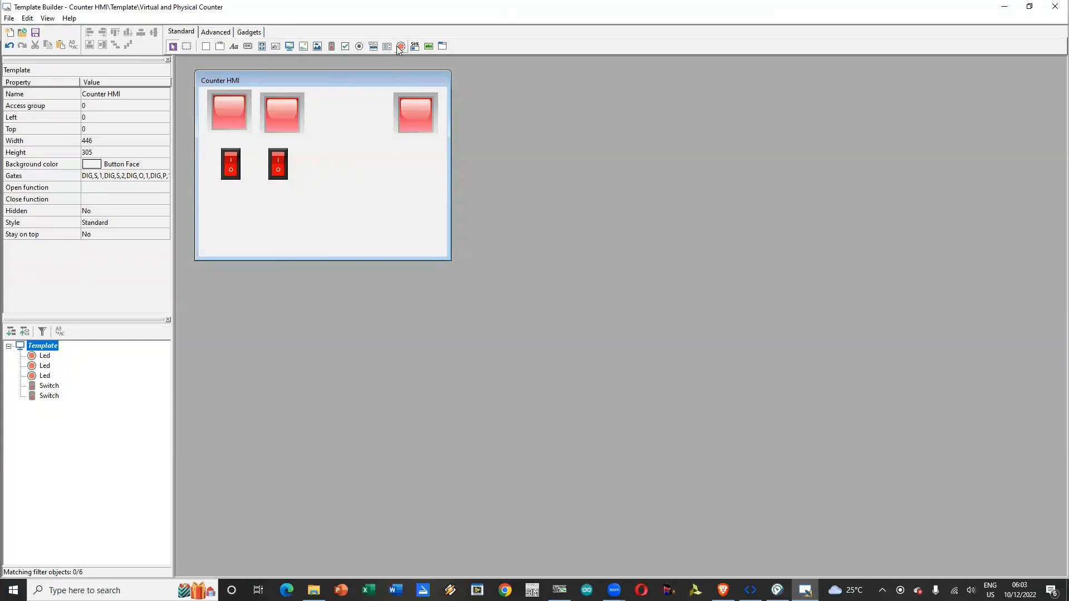
drag(232, 118, 268, 122)
click(273, 129)
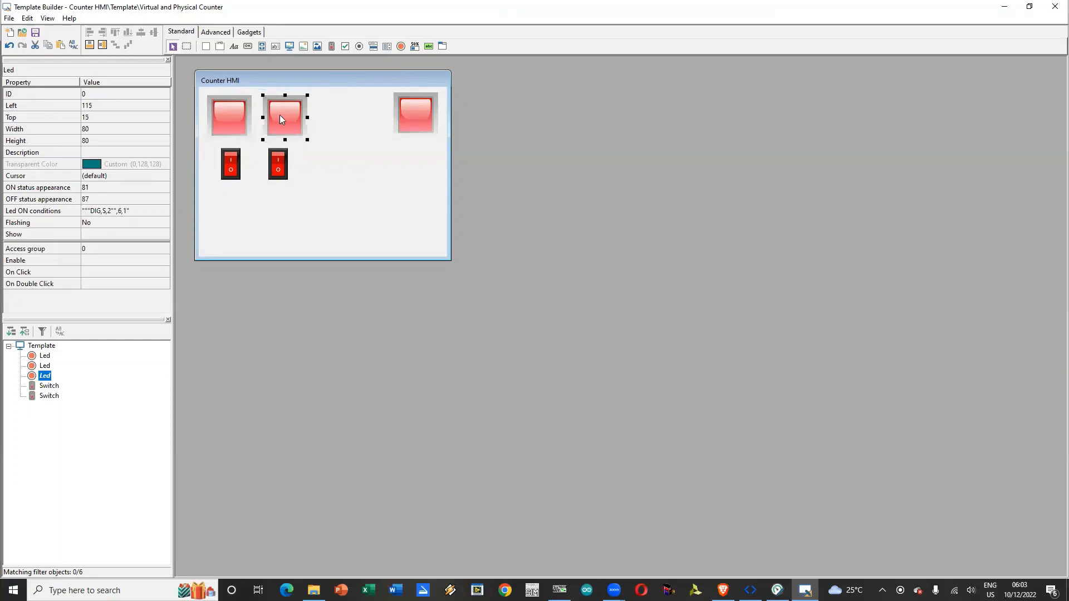
Step: Try to copy the two left LEDs together as one selection
shift+click(228, 109)
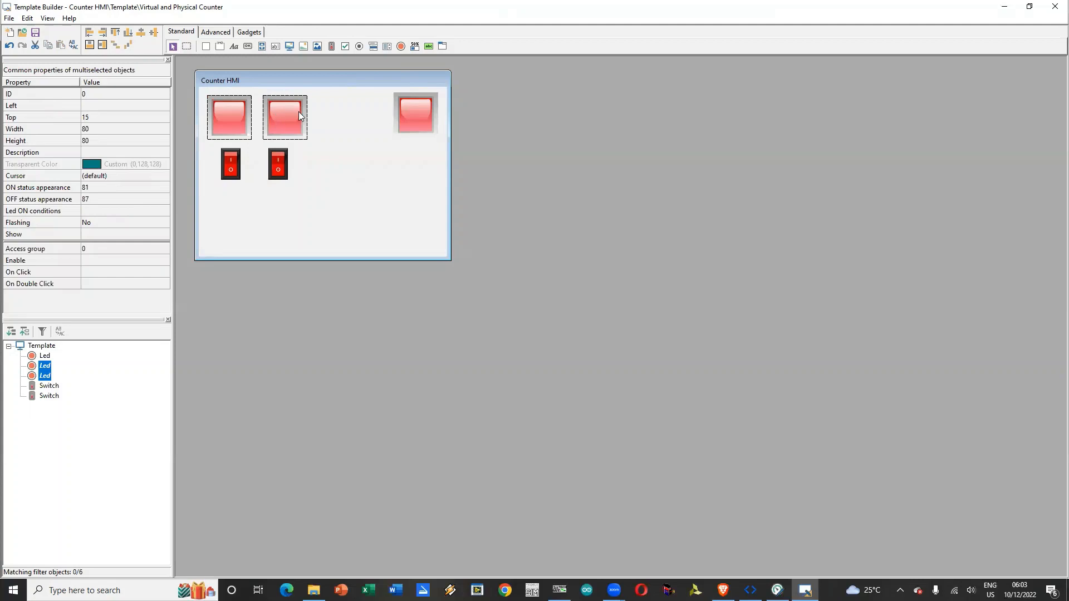
right_click(312, 186)
click(345, 228)
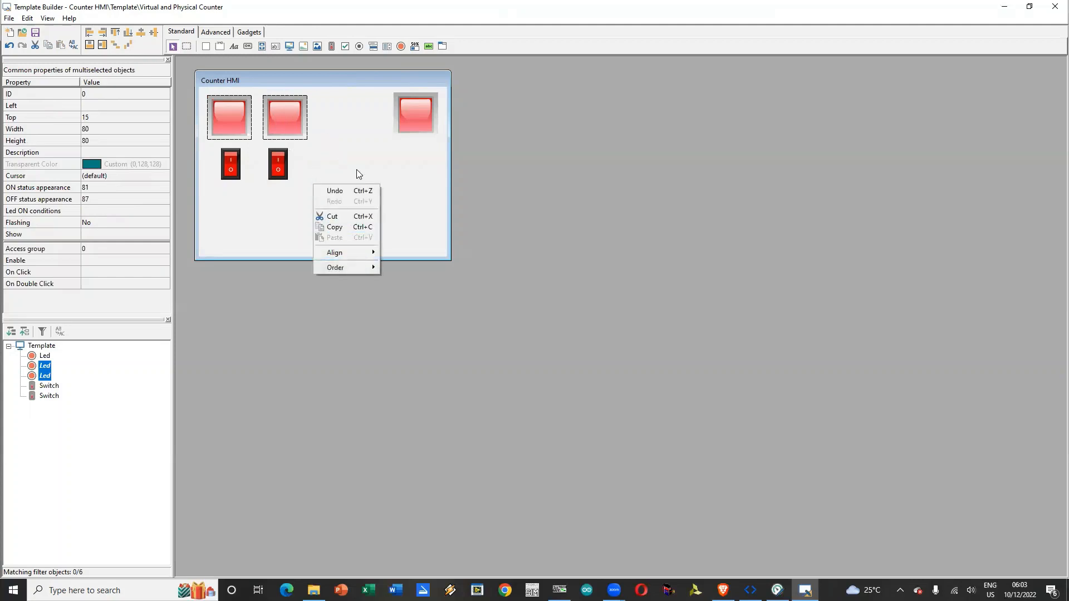
click(356, 169)
Step: Copy the second LED, linked to gate DIG,S,2, and paste the copy into the template
click(298, 125)
right_click(298, 125)
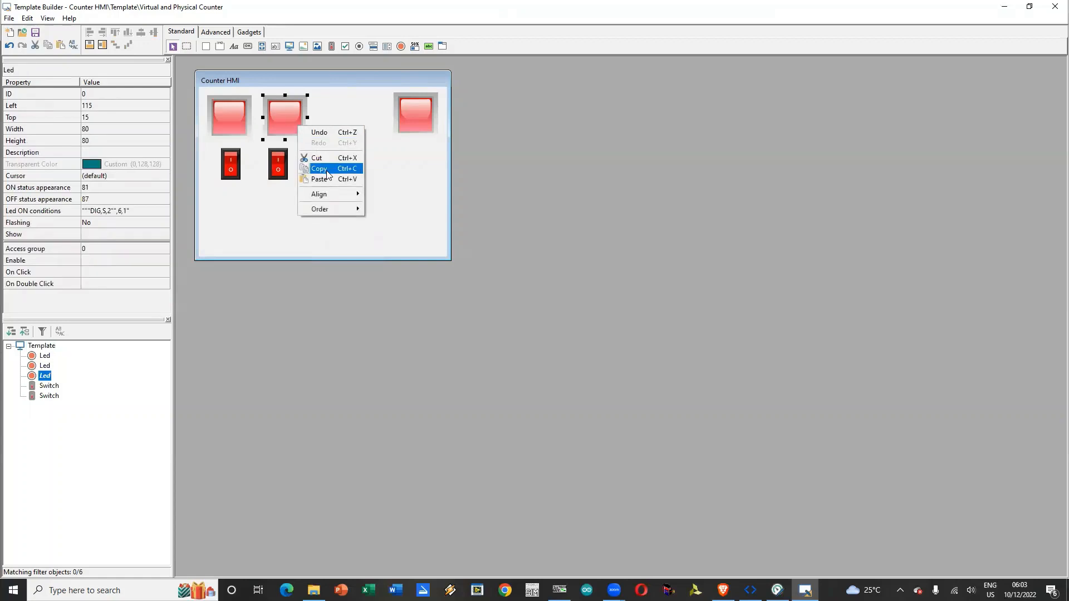
click(320, 168)
right_click(319, 208)
click(341, 260)
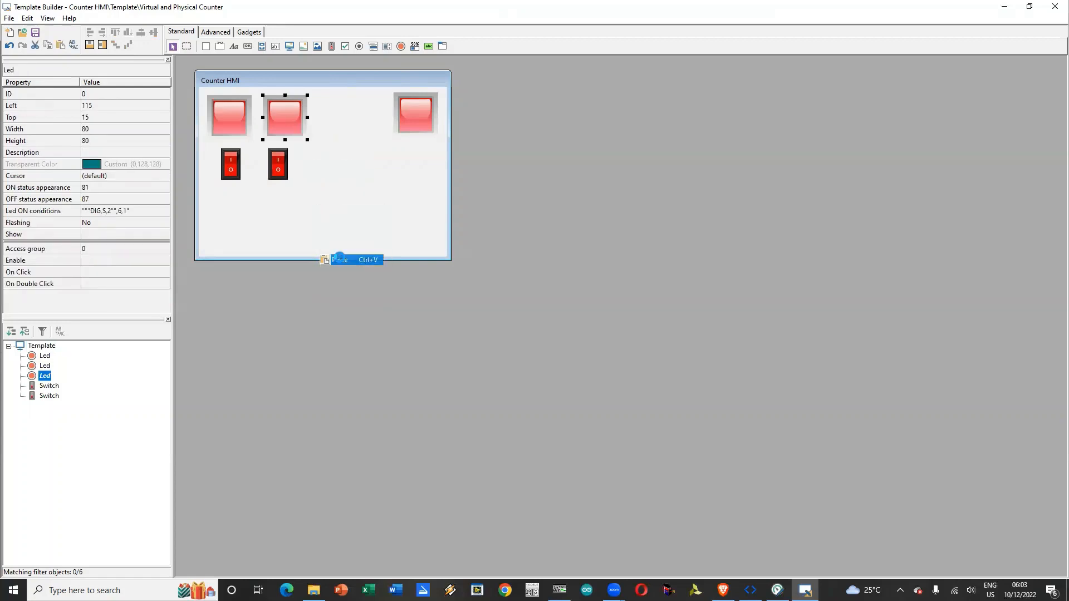
Step: Move the pasted LED to left 130, top 190 and set its ON status appearance to resource 82
drag(303, 129, 299, 221)
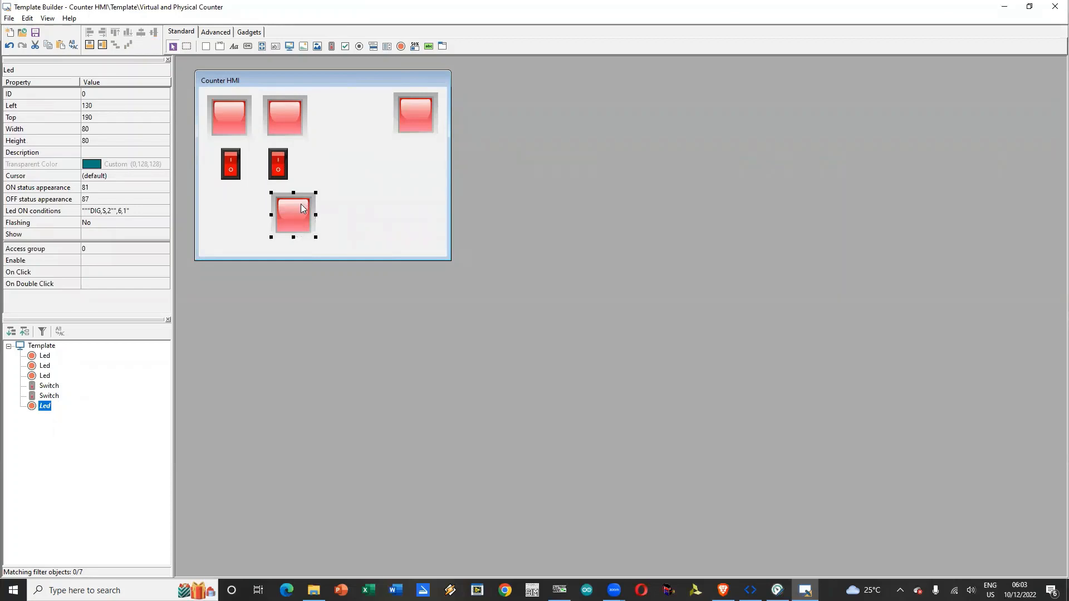
click(166, 188)
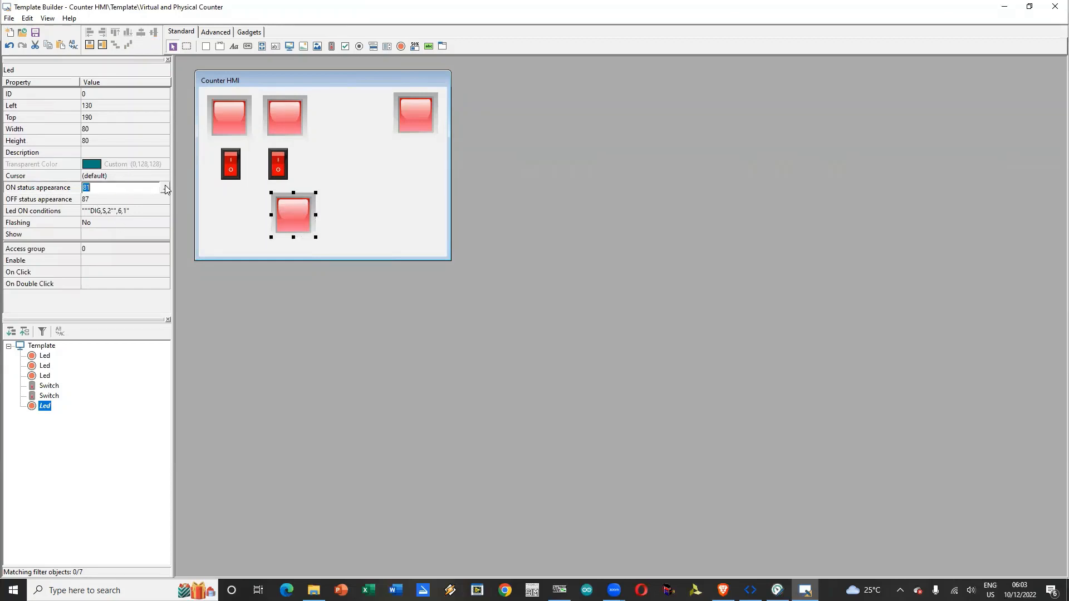
click(165, 188)
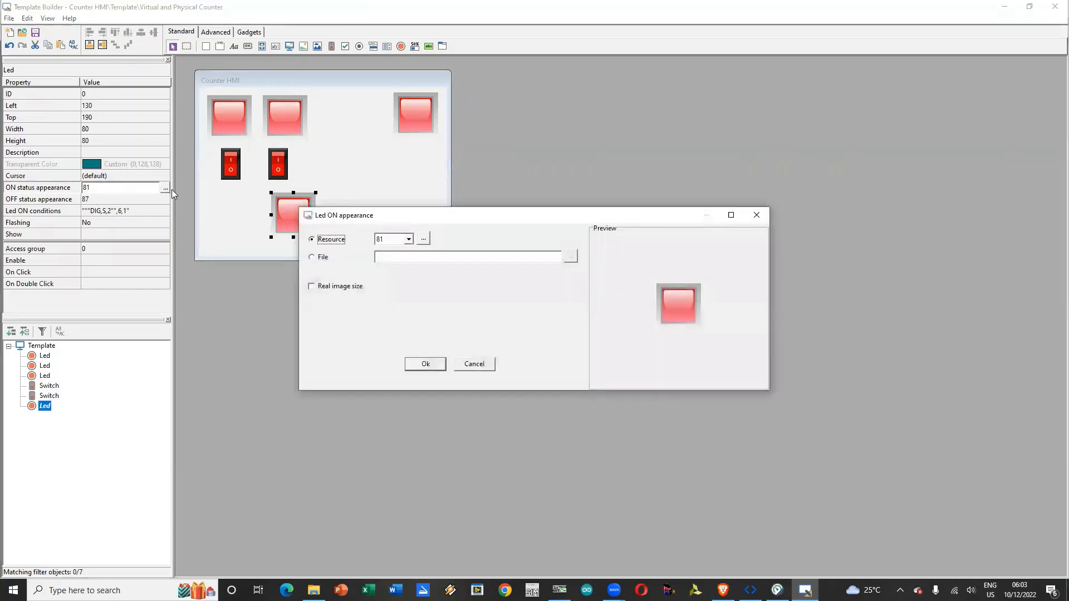
click(409, 240)
click(397, 255)
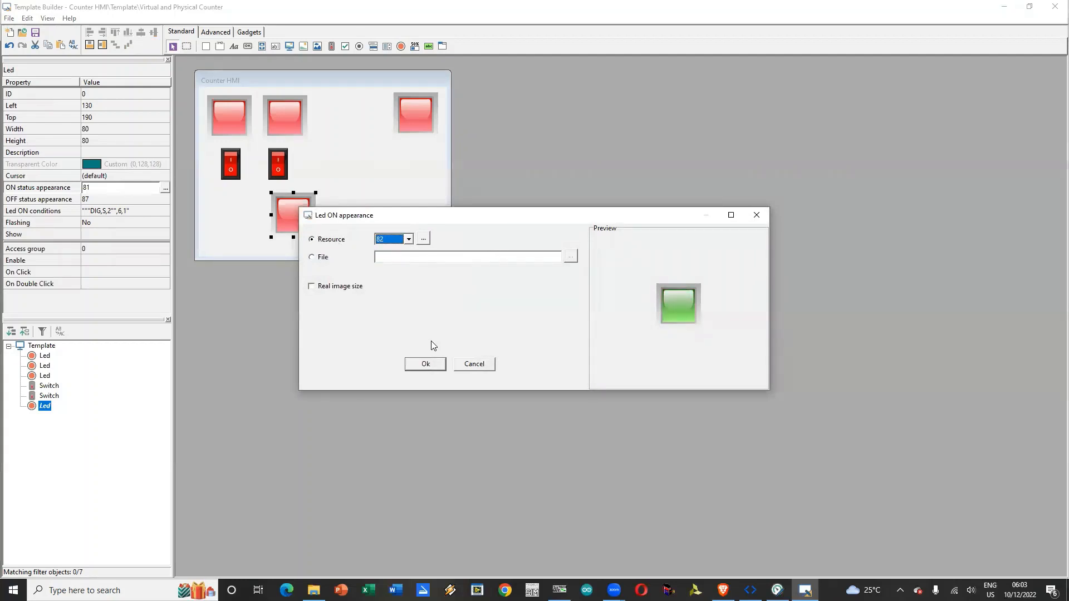
click(432, 368)
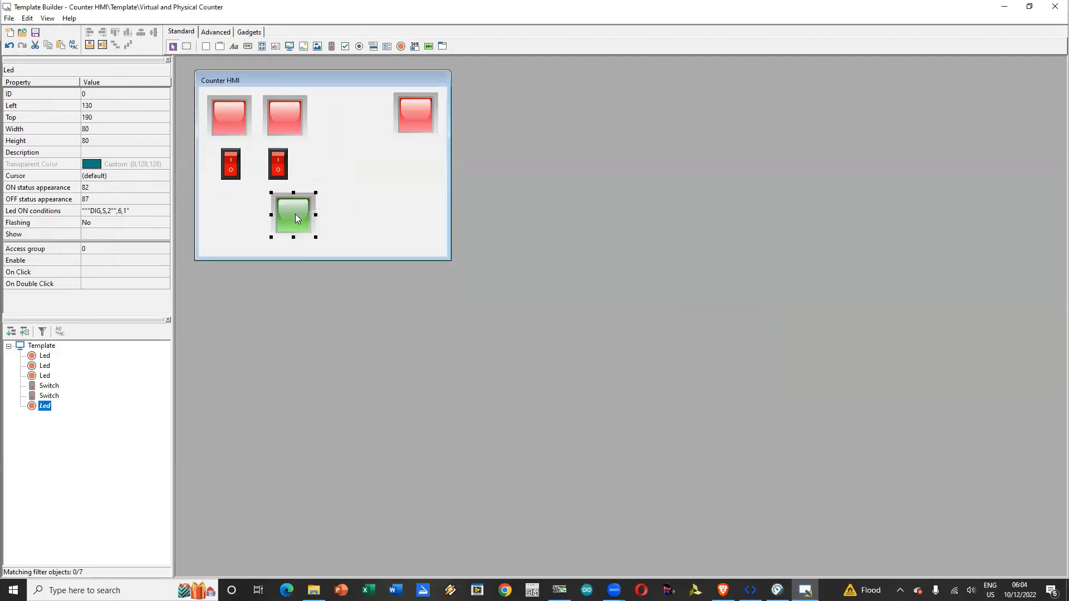
Step: Duplicate the green LED and place the pair below the switches at top 185, one at left 15 and one at left 125
key(ctrl+c)
key(ctrl+v)
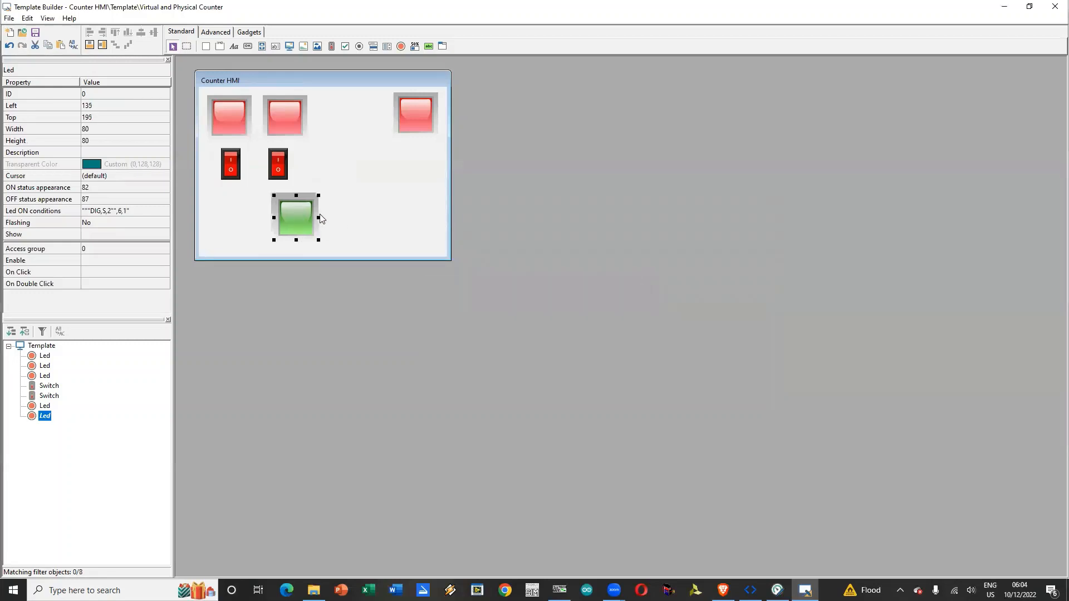
drag(232, 236, 292, 204)
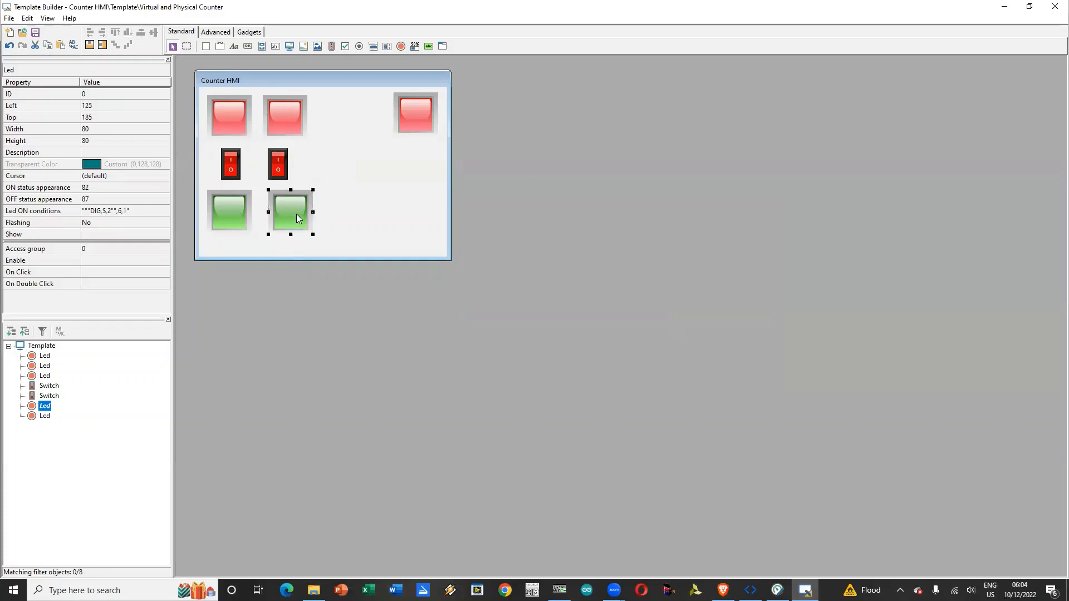
Step: Delete the DIG,S,2 entry from the ON conditions of the right green LED
click(147, 210)
click(165, 211)
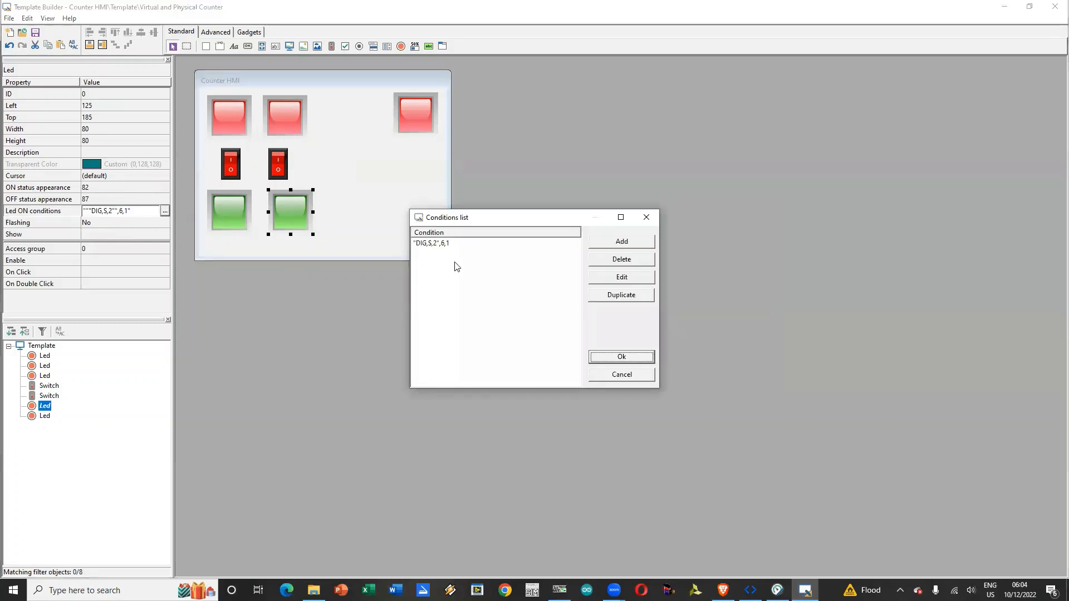
click(456, 244)
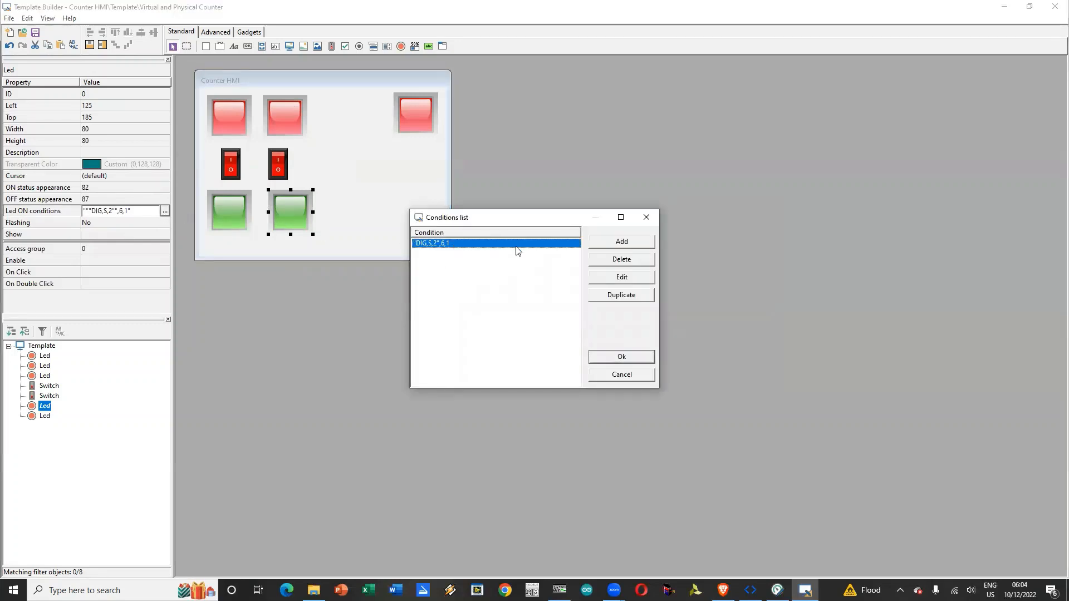
click(621, 266)
Step: Add an ON condition to the right green LED: gate DIG,P,2 equal to digital value 1
click(636, 243)
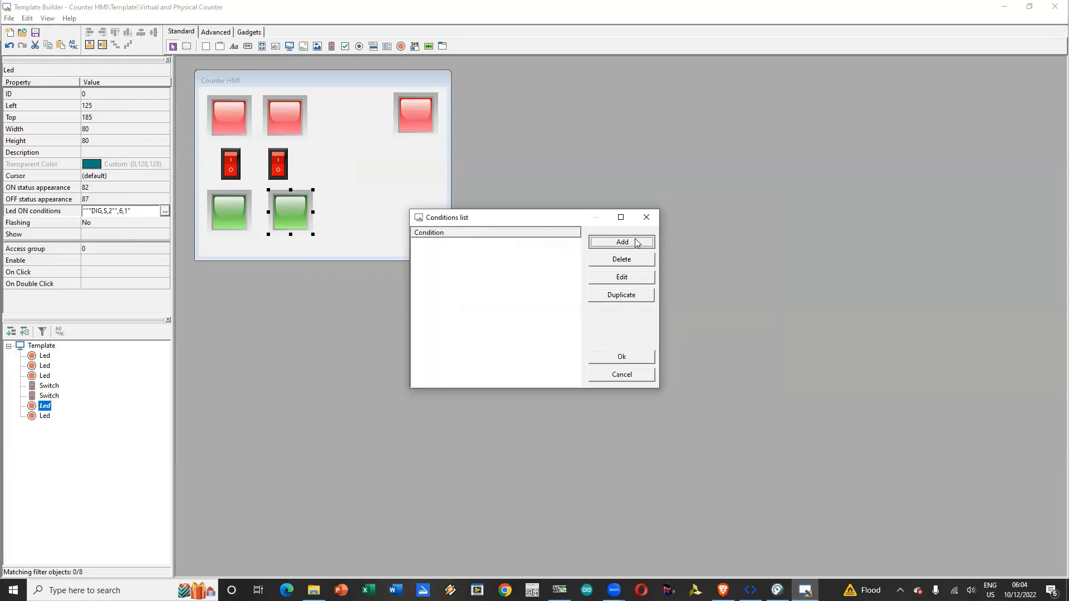
click(564, 243)
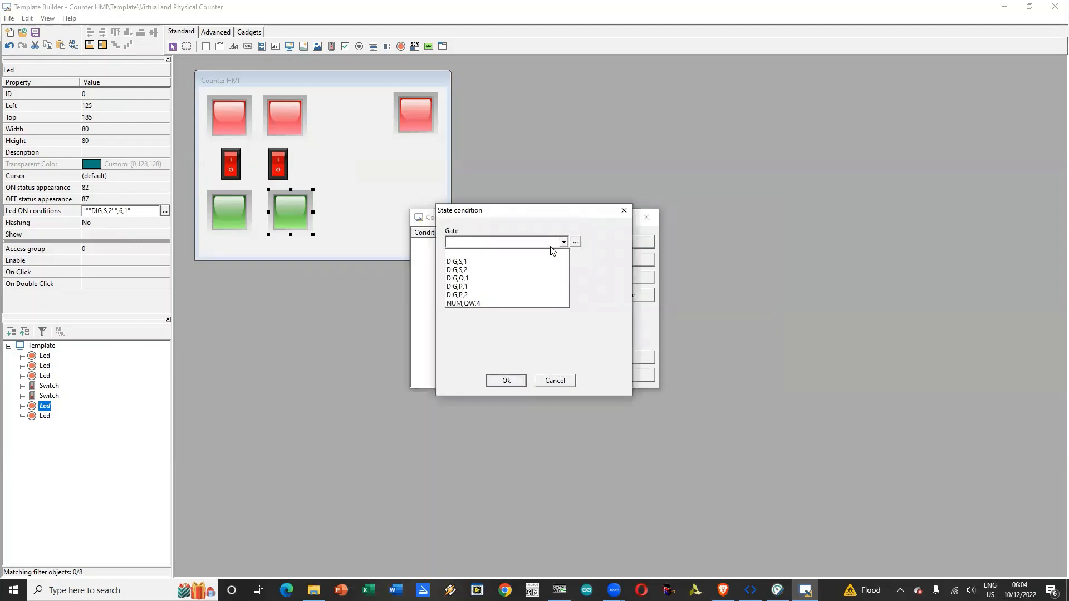
click(504, 297)
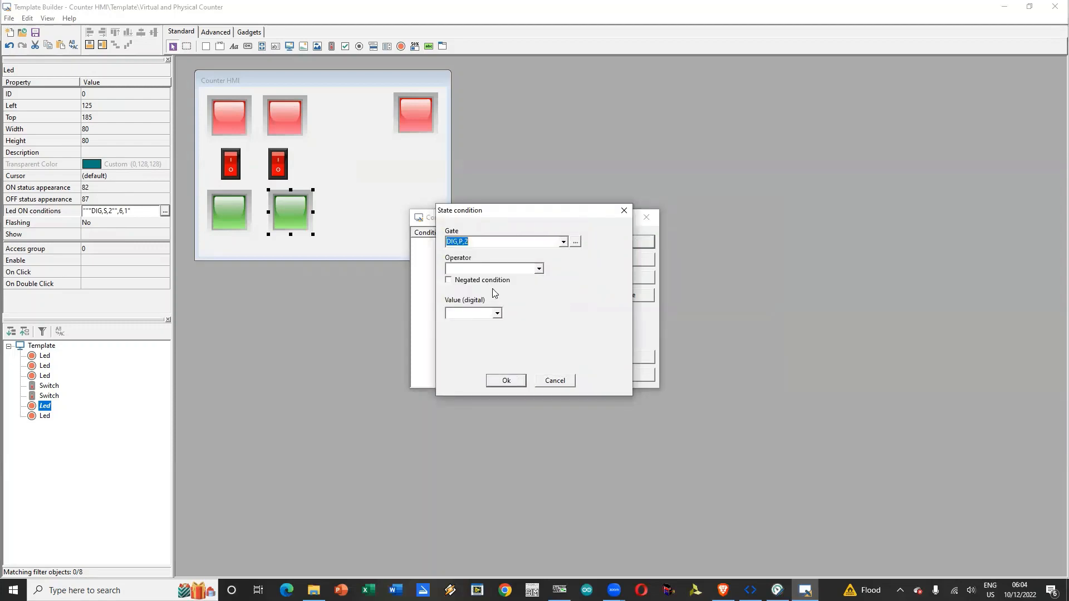
click(520, 270)
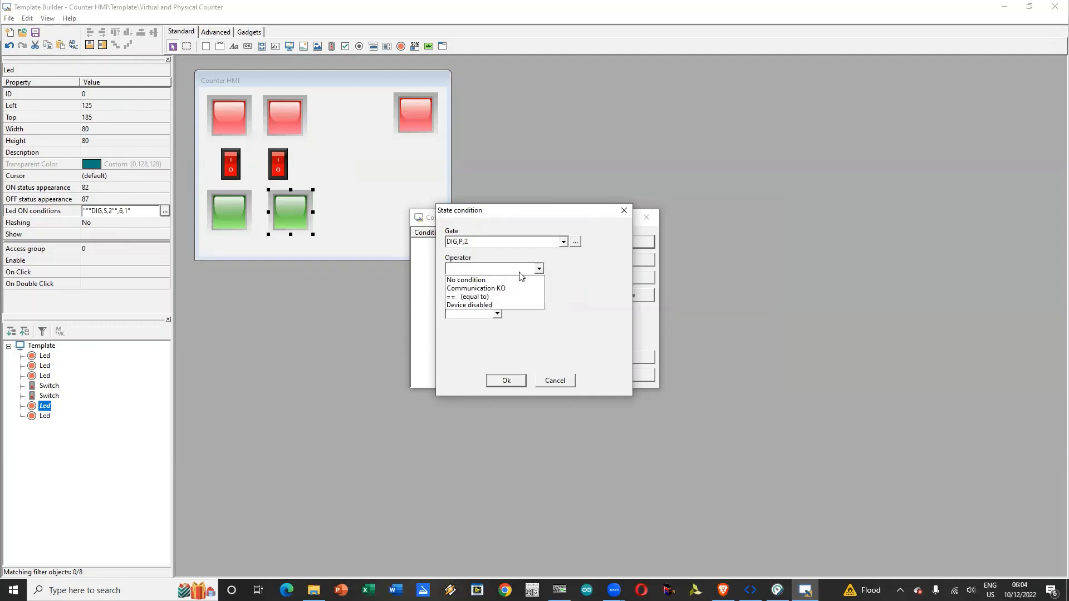
click(501, 297)
click(497, 313)
click(477, 335)
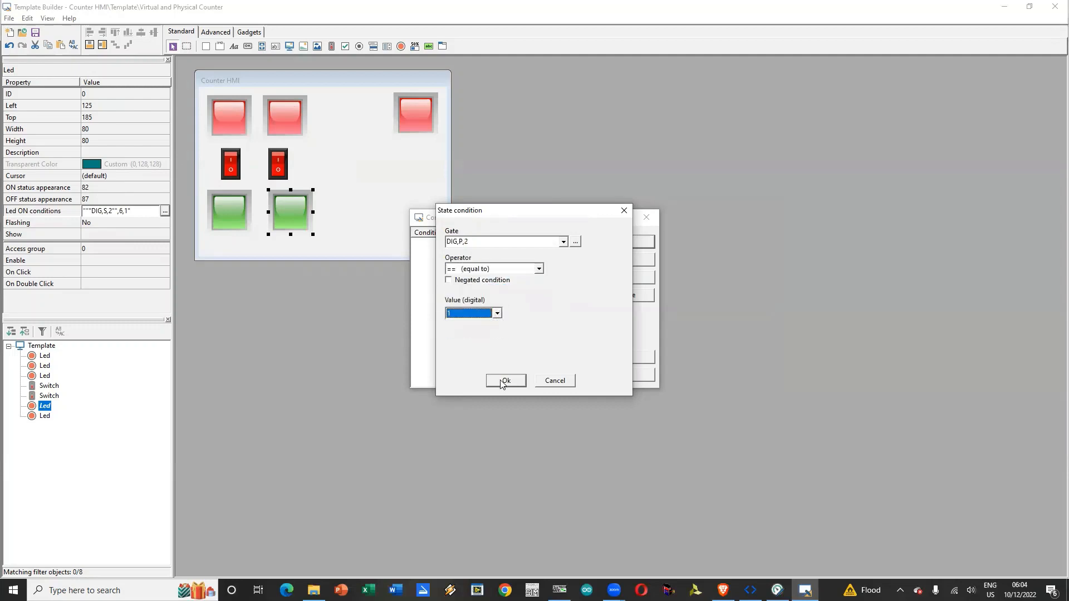
click(507, 381)
click(621, 356)
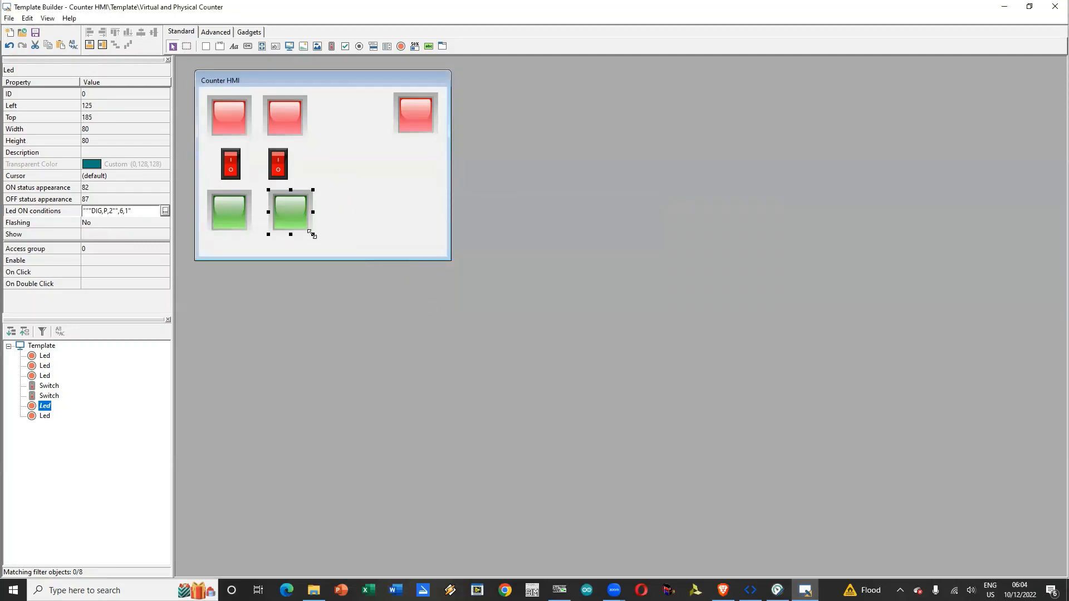
Step: Shrink the right green LED to 45 by 50 and arrange it beside the right switch, at left 160, under the second red LED
drag(313, 234, 309, 167)
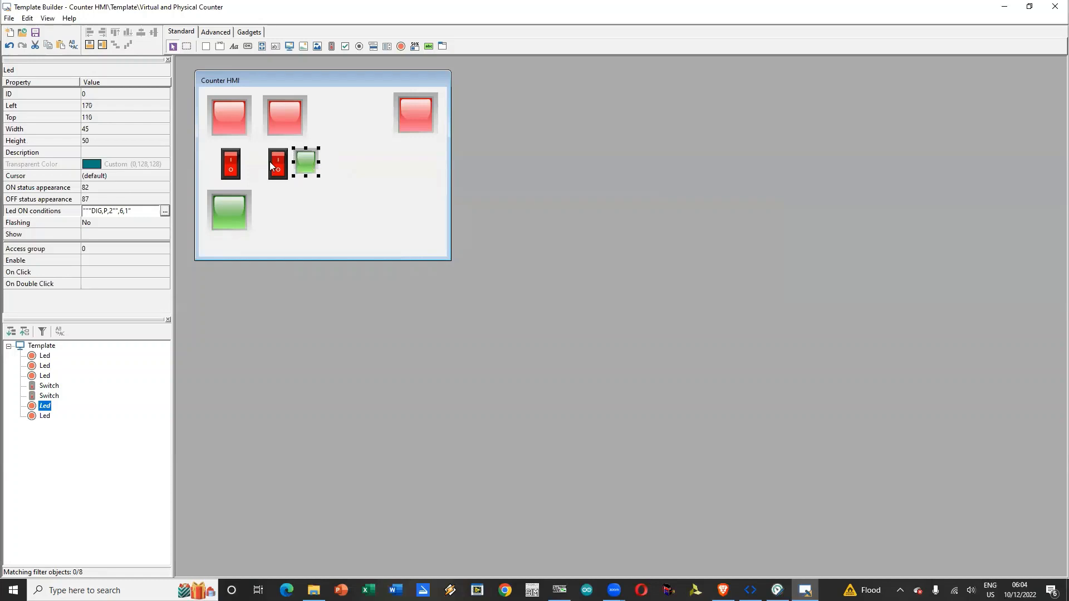
click(291, 118)
drag(290, 118, 309, 118)
mouse_move(313, 162)
mouse_down()
mouse_move(334, 161)
mouse_move(285, 165)
mouse_move(306, 165)
mouse_up()
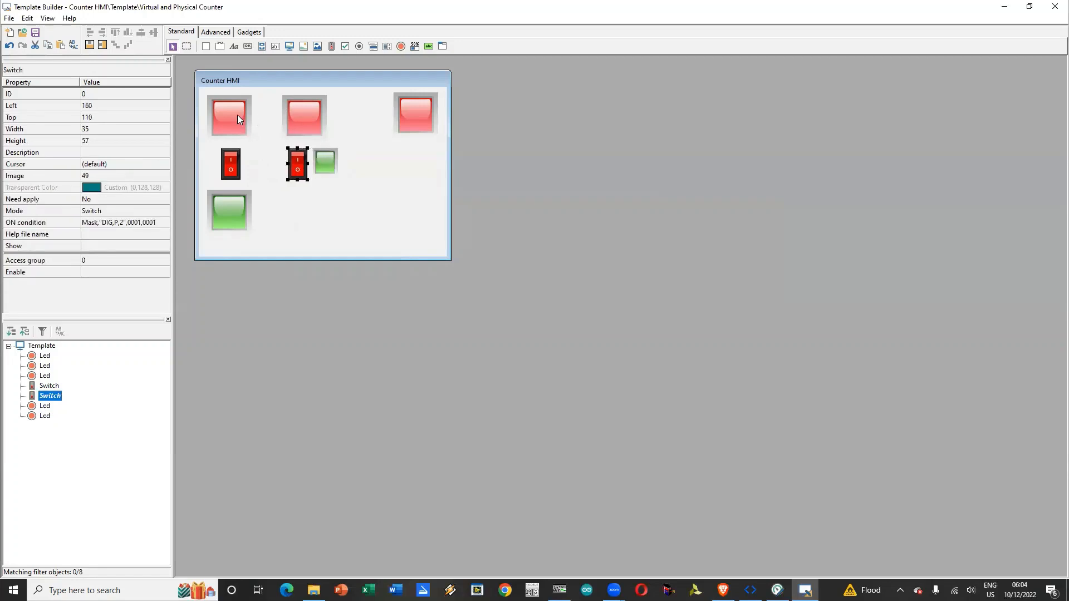
Step: Shrink the left green LED to 45 by 40 at left 65, top 105, arranging it beside the left switch under the first red LED
drag(240, 123, 252, 121)
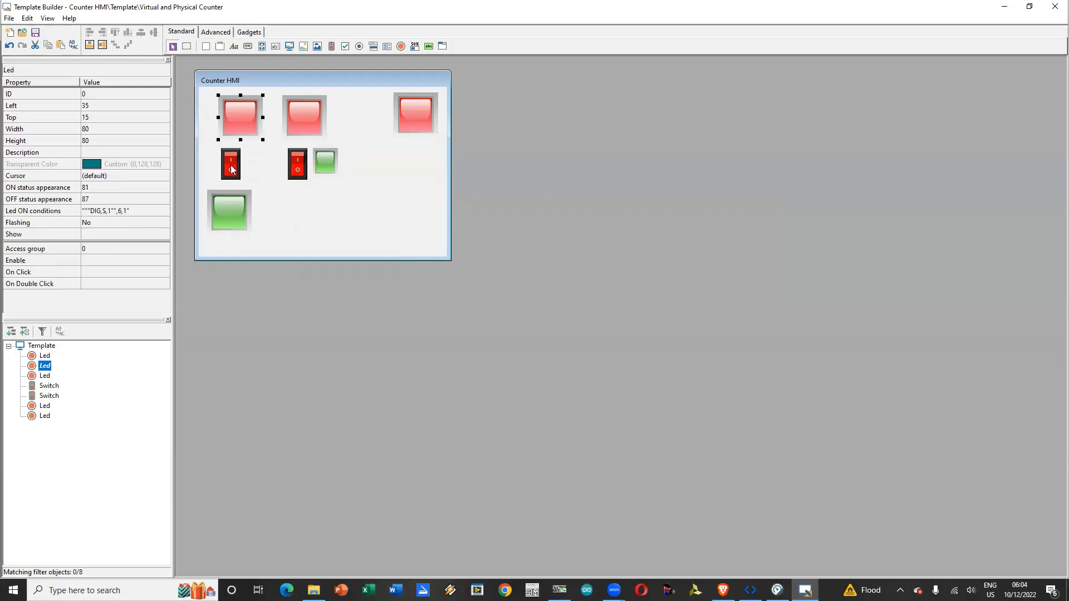
drag(231, 165, 219, 162)
click(243, 227)
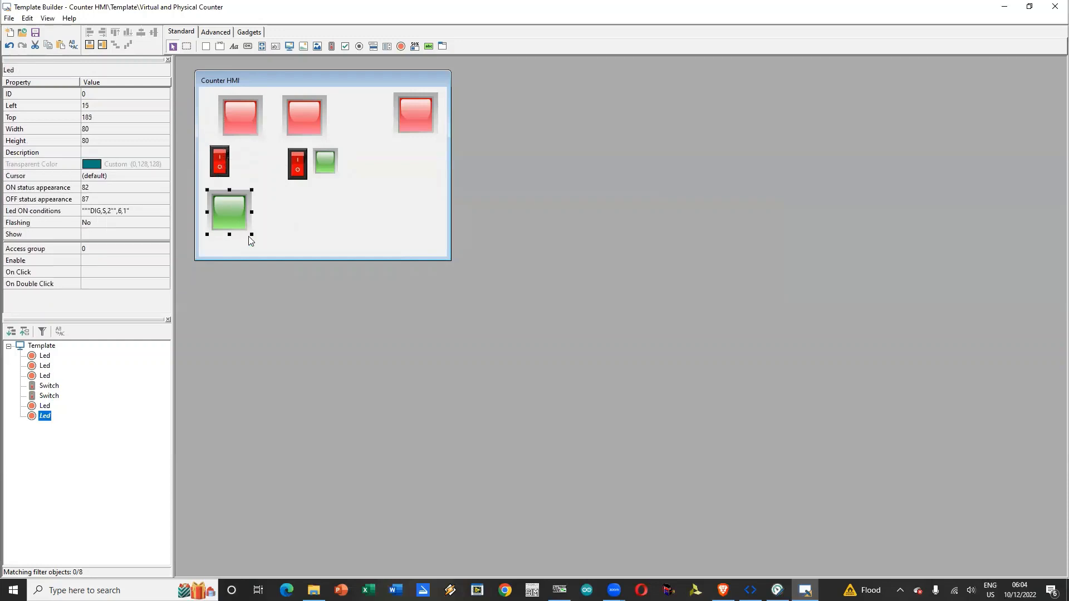
drag(252, 235, 253, 158)
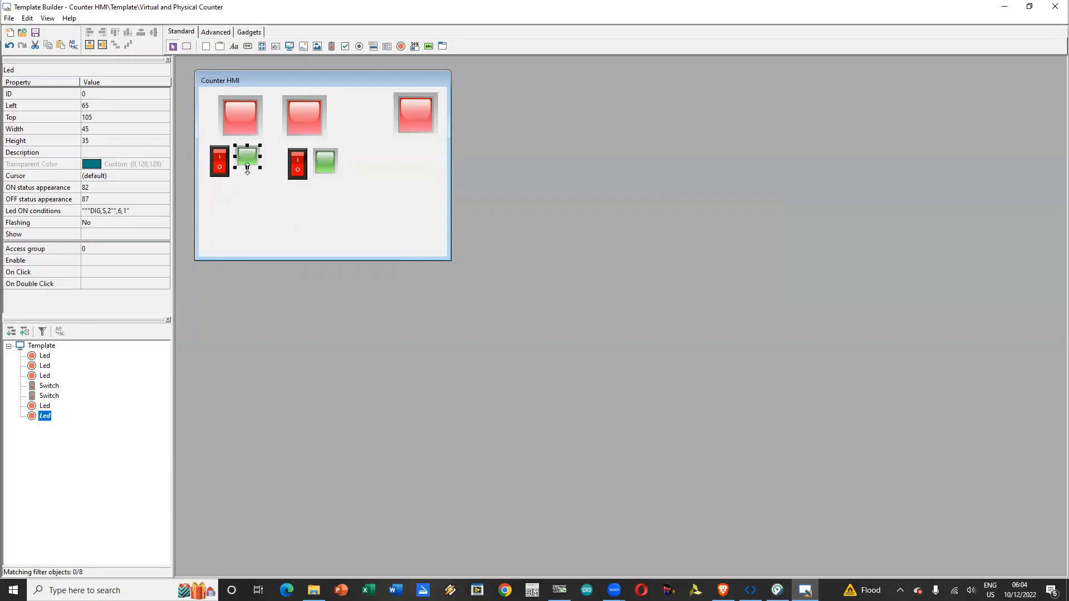
click(263, 185)
click(248, 118)
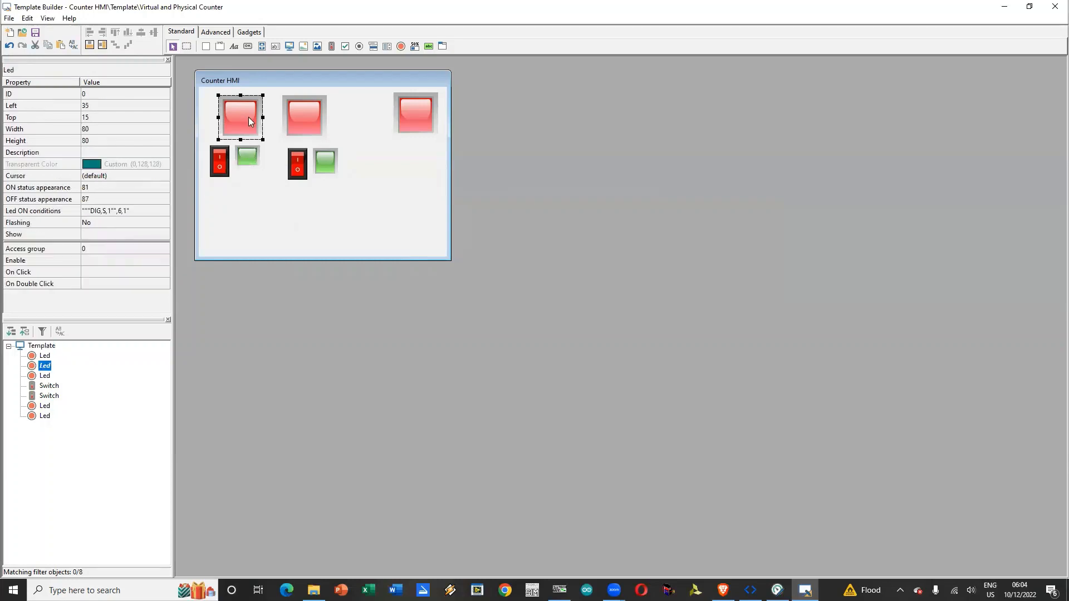
click(273, 214)
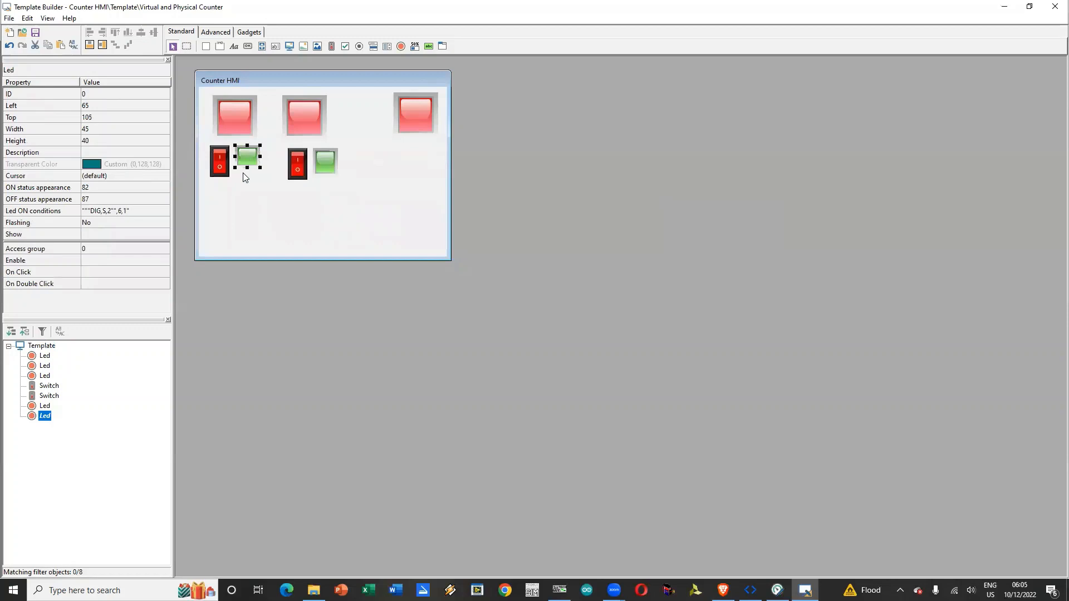
Step: Delete the DIG,S,2 entry from the ON conditions of the left green LED
click(128, 212)
click(165, 212)
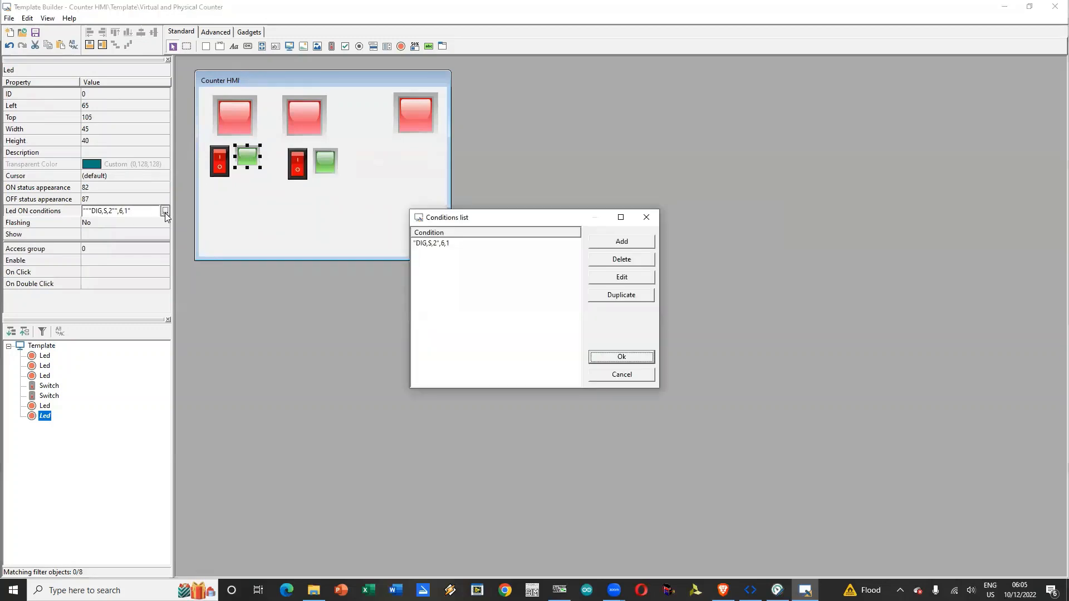
click(491, 246)
click(617, 260)
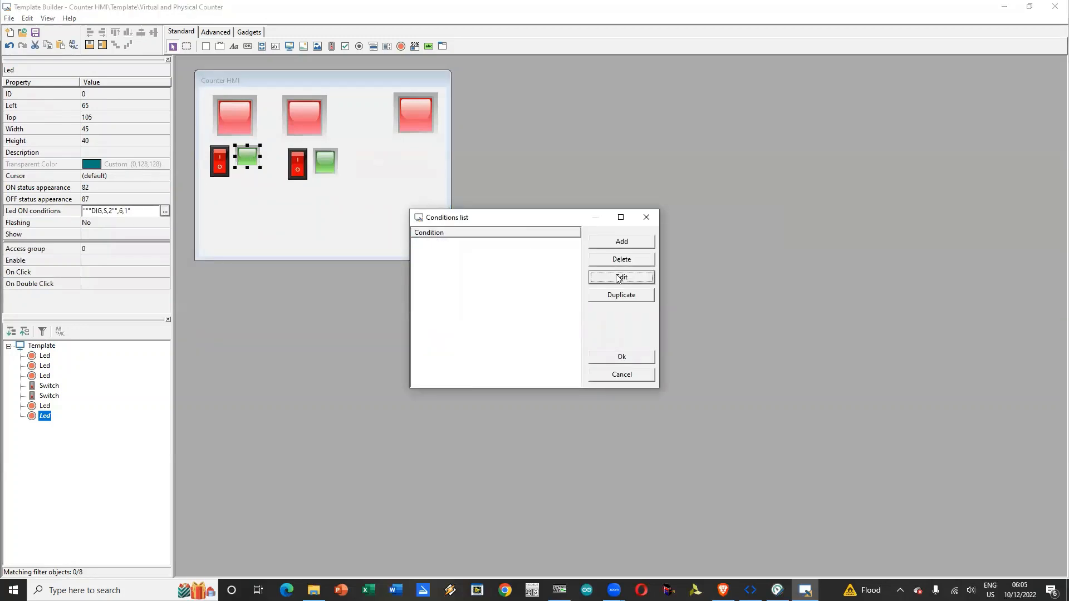
Step: Add an ON condition to the left green LED: gate DIG,P,1 equal to digital value 1
click(636, 243)
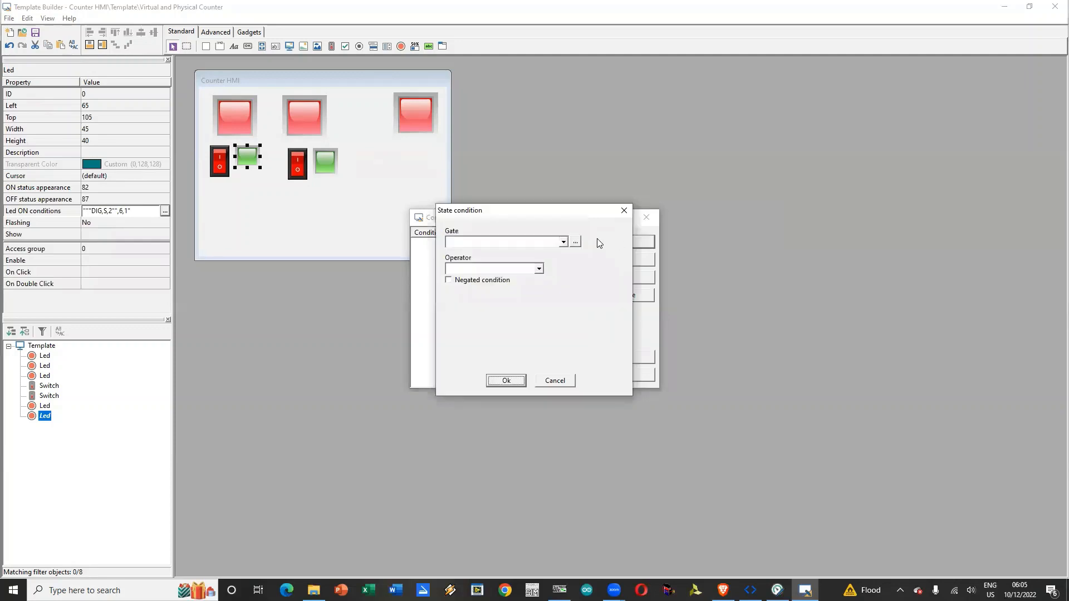
click(563, 241)
click(521, 287)
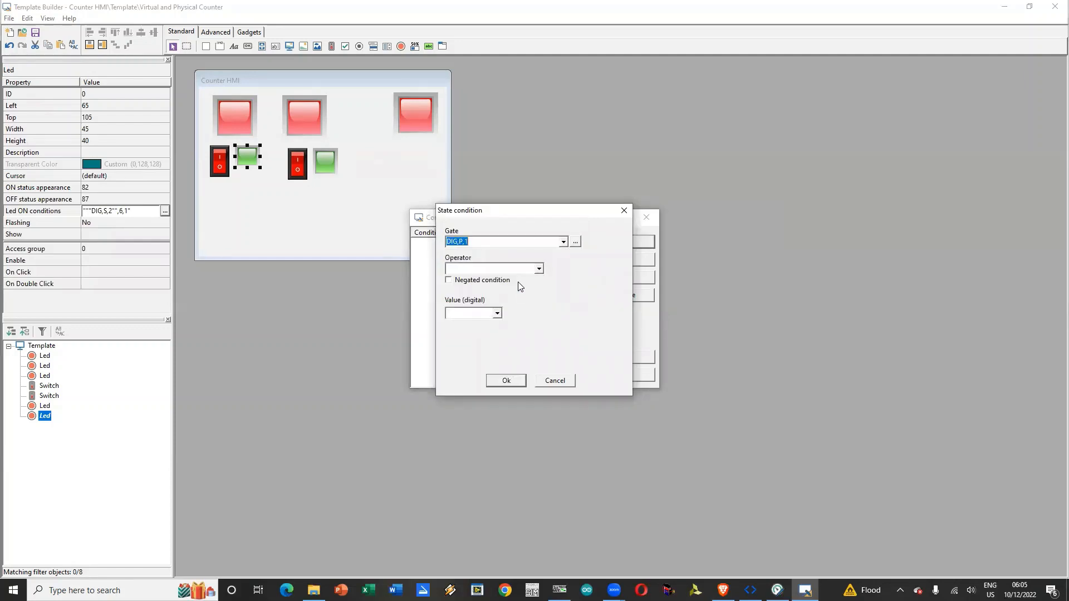
click(518, 269)
click(517, 297)
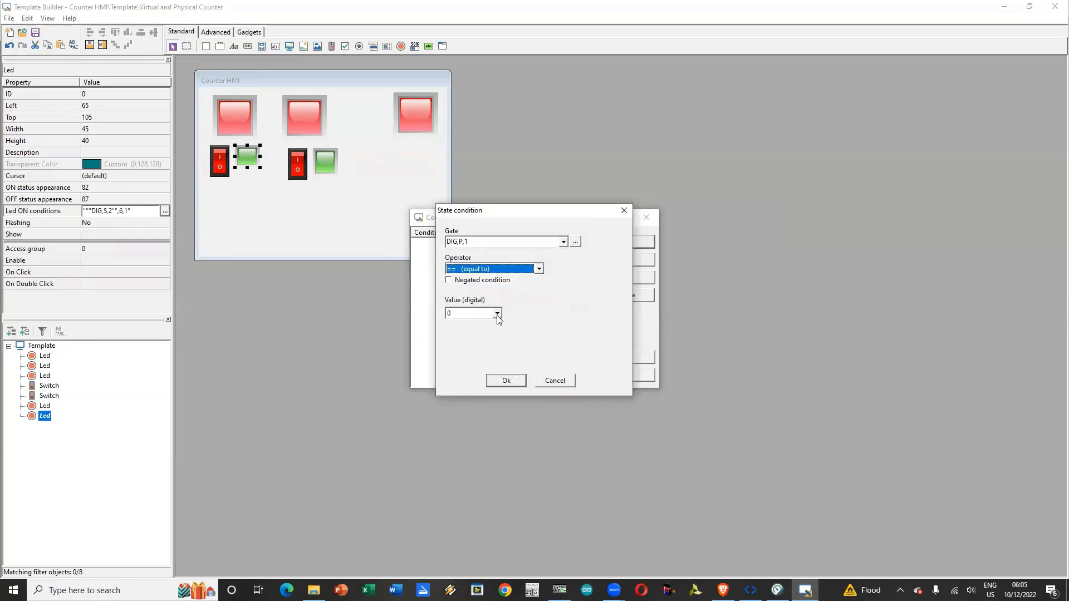
click(497, 314)
click(479, 330)
click(506, 381)
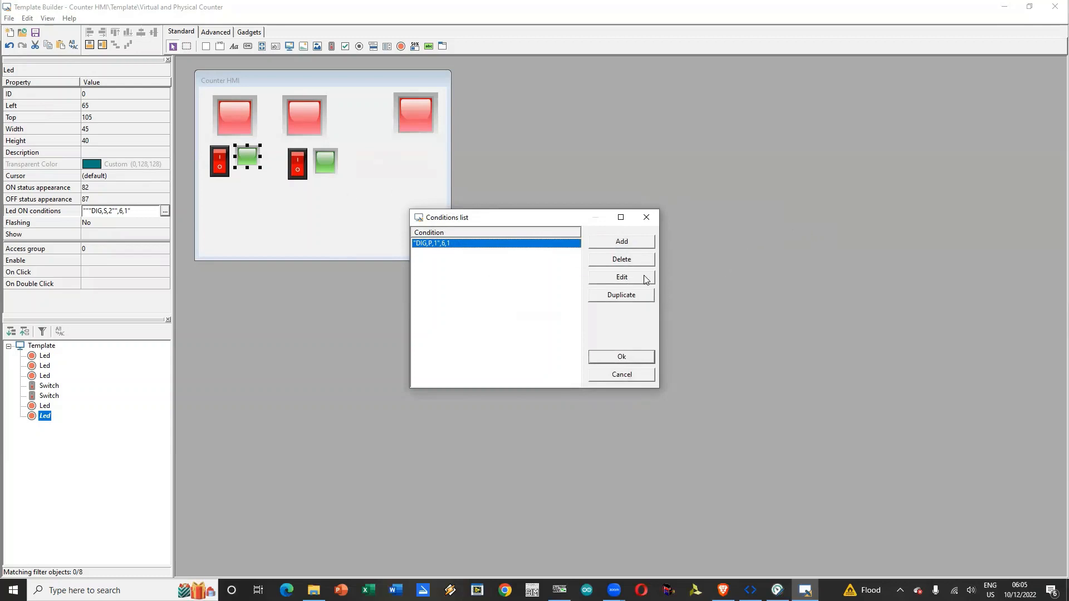
click(638, 357)
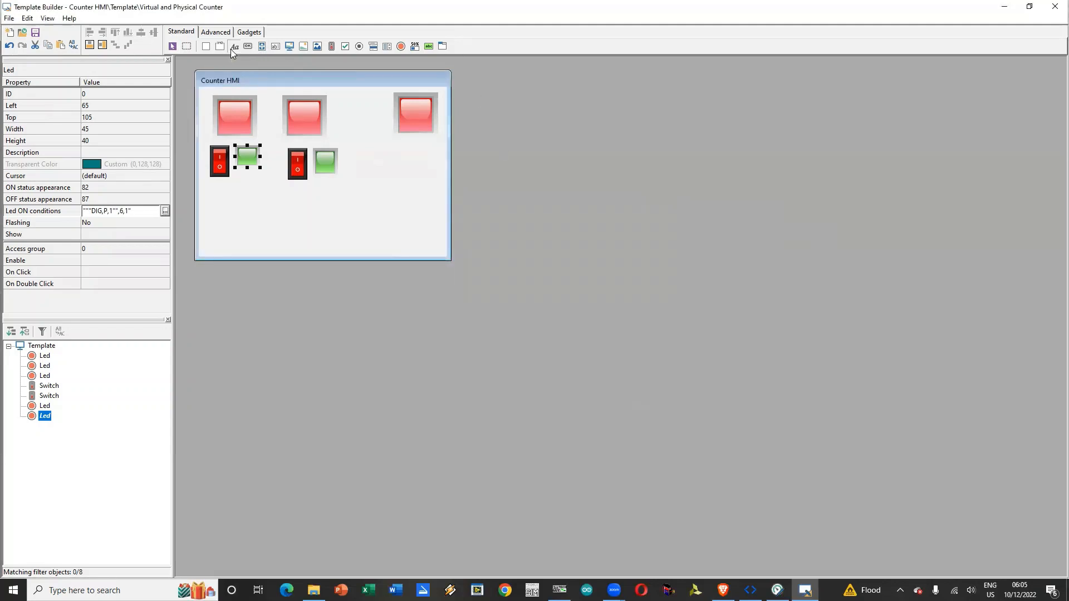
Step: Add a label reading "Current Count" below the rightmost red LED and enlarge it to fit the whole text
click(373, 152)
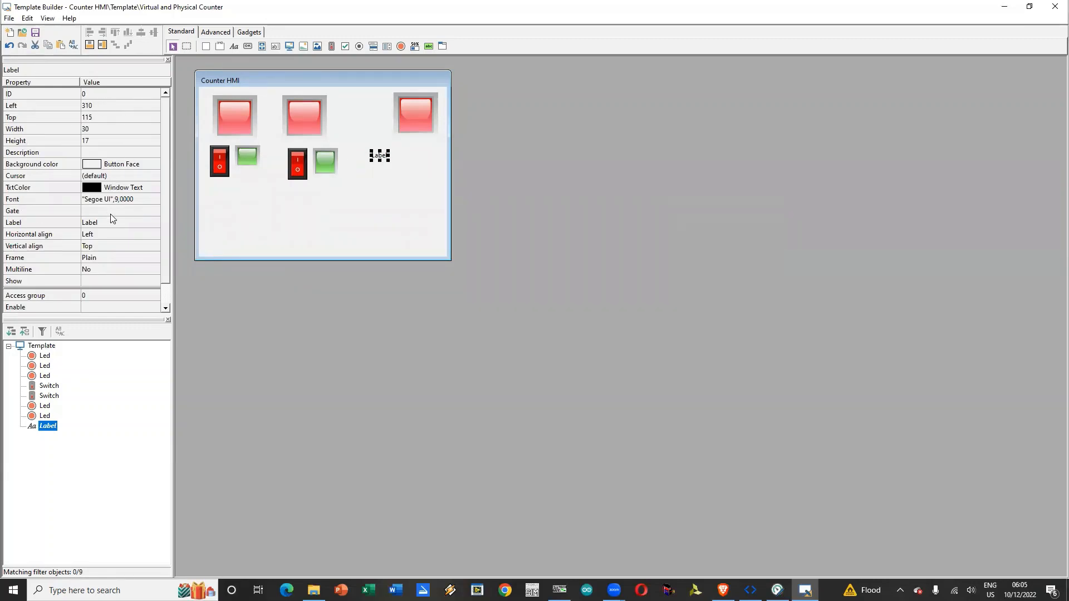
click(128, 222)
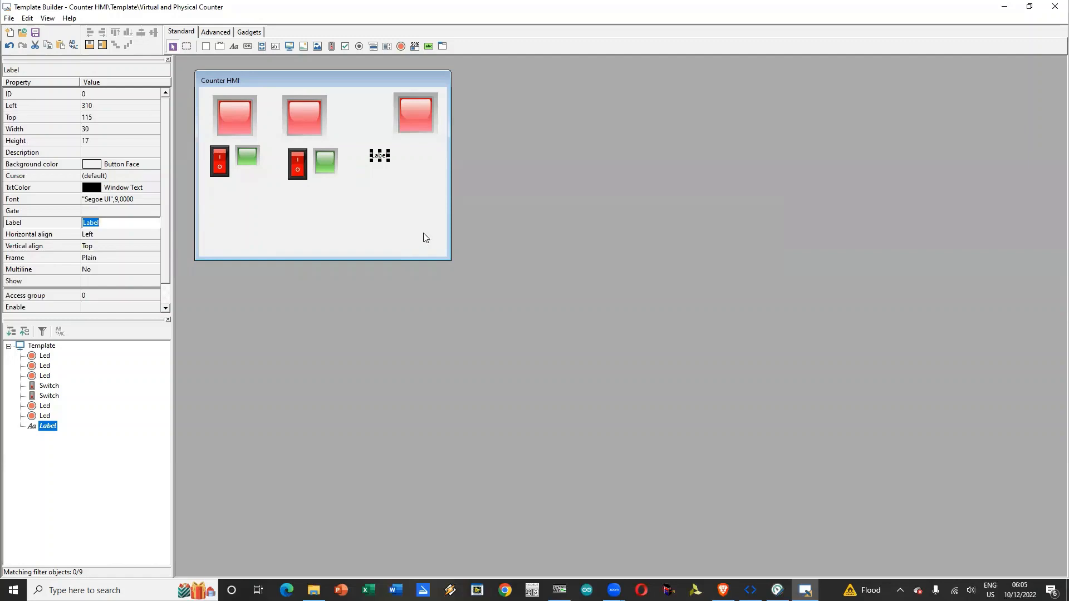
text(Current Count)
key(Return)
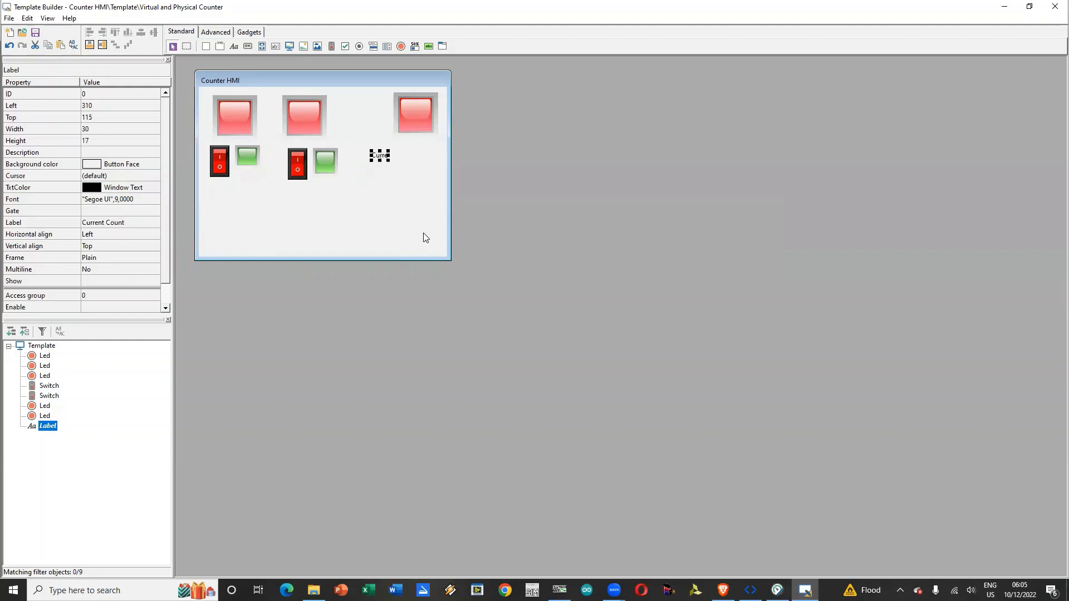
mouse_move(389, 156)
mouse_down()
mouse_move(441, 156)
mouse_move(401, 150)
mouse_up()
click(378, 181)
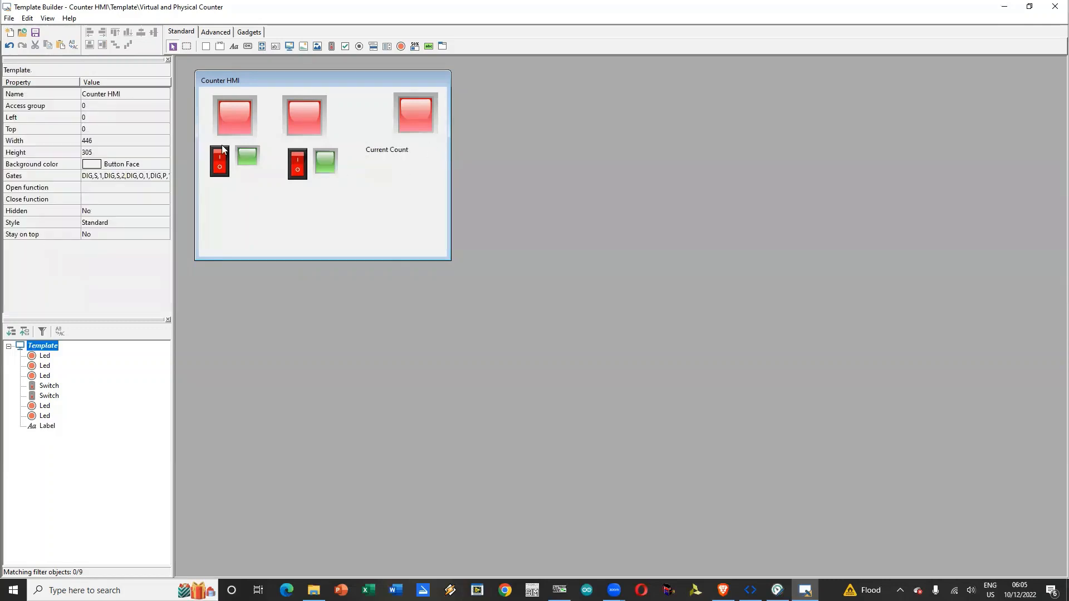
Step: Add a second label below "Current Count" and link it to gate NUM,QW,4
click(234, 46)
click(367, 164)
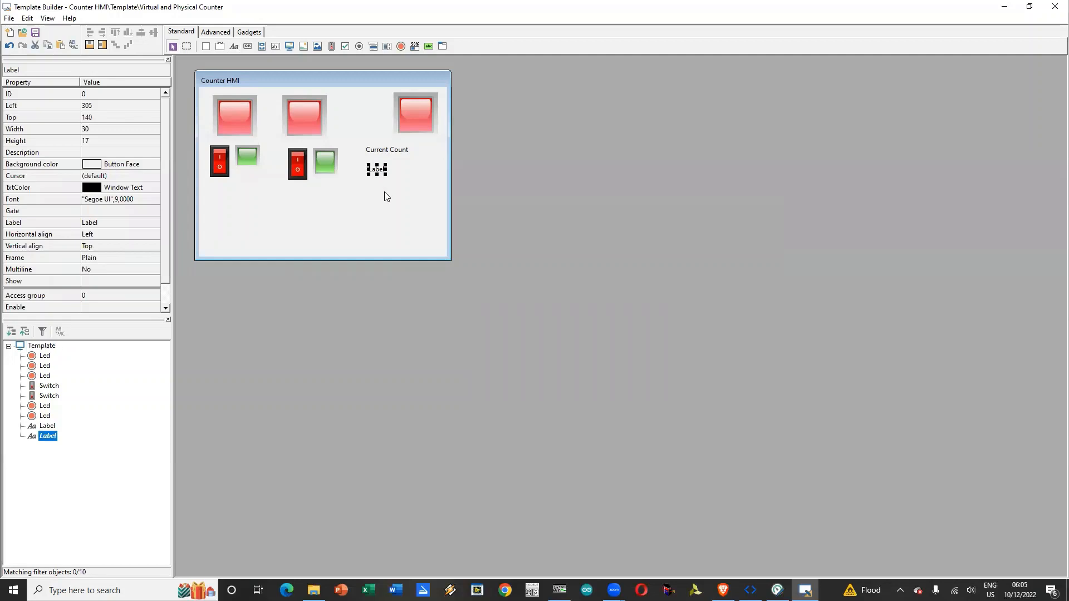
click(125, 212)
click(156, 211)
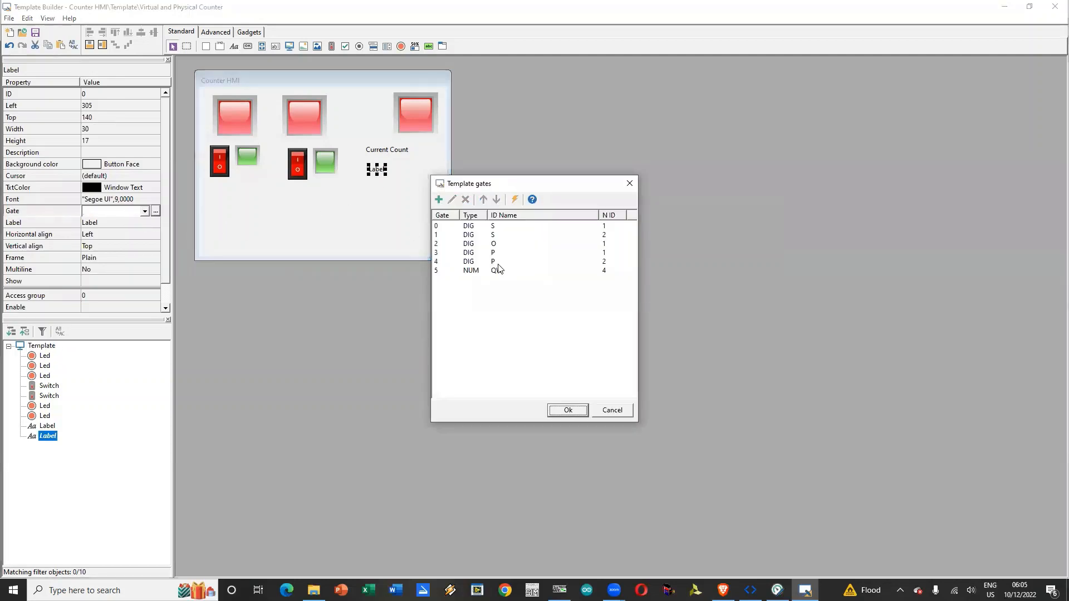
click(488, 271)
click(572, 415)
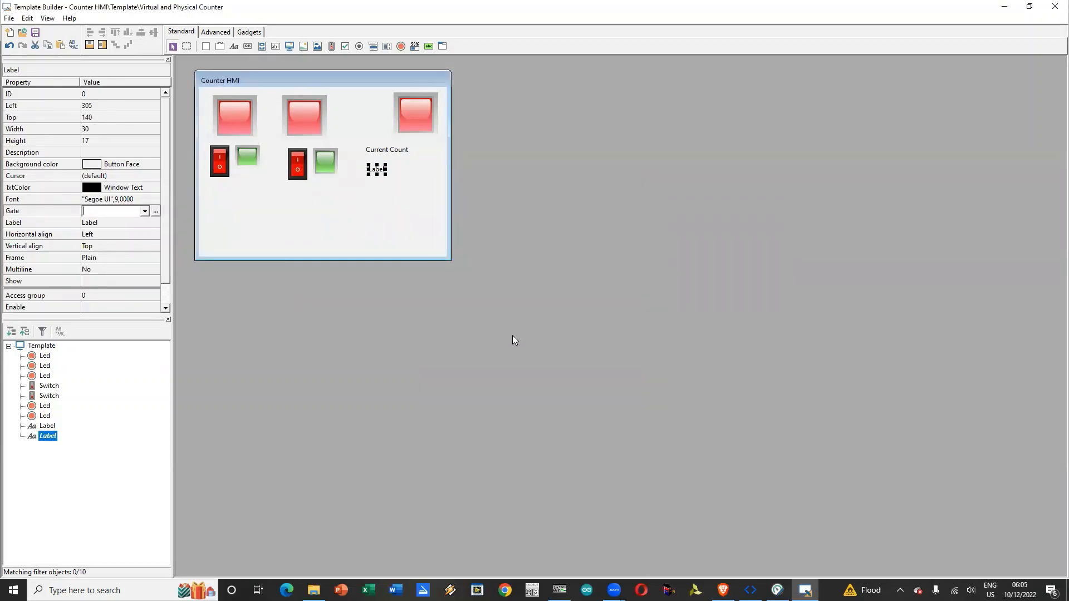
click(138, 214)
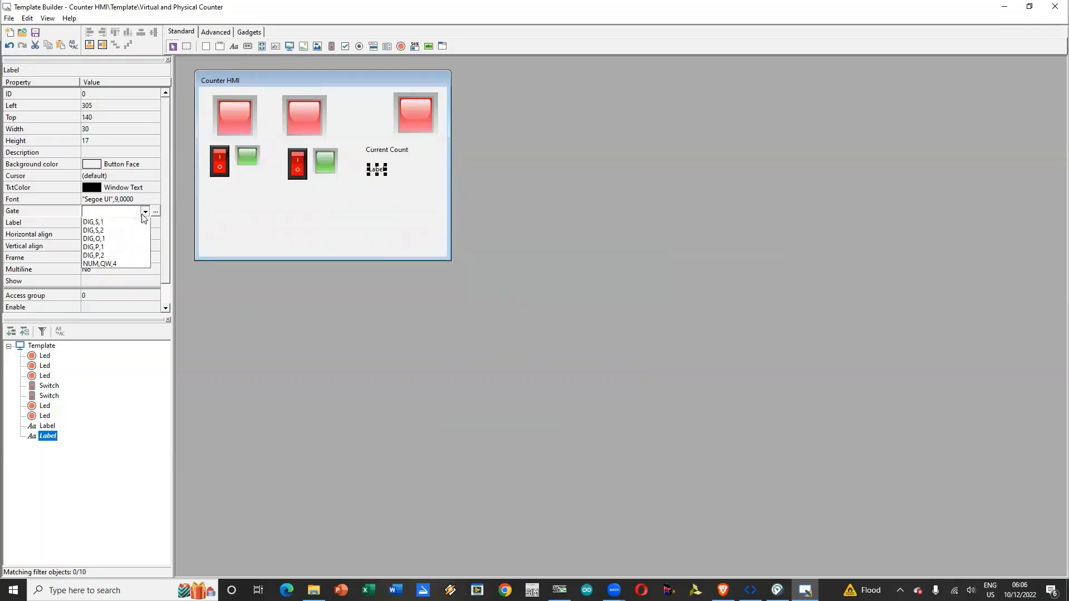
click(103, 274)
click(401, 203)
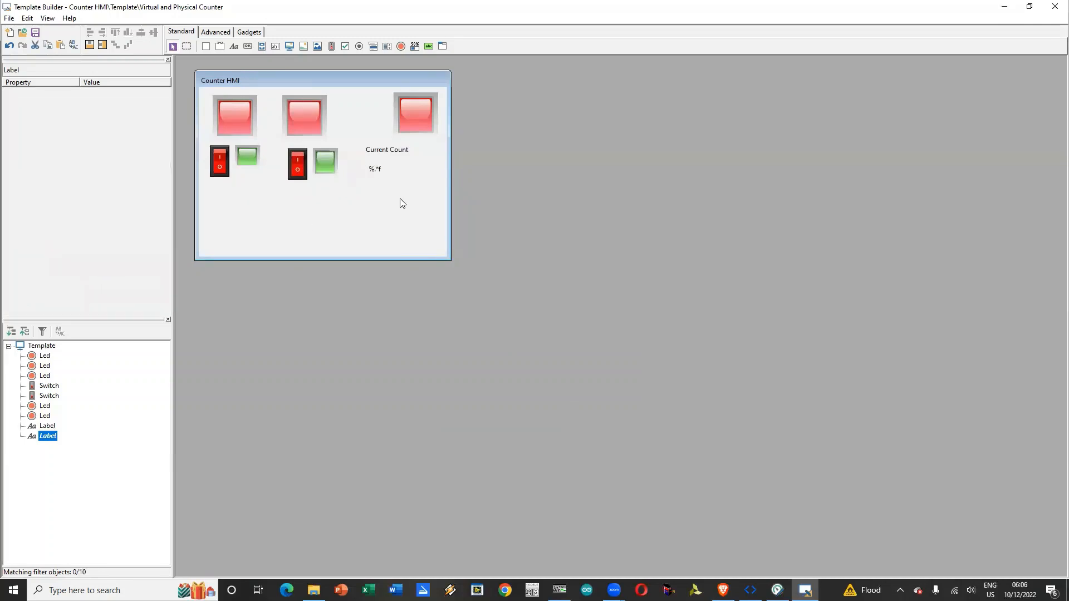
Step: Enlarge the gate-linked count label to about 55 by 32 at left 320, top 130, and set its font size to 18
click(383, 169)
drag(388, 161, 406, 178)
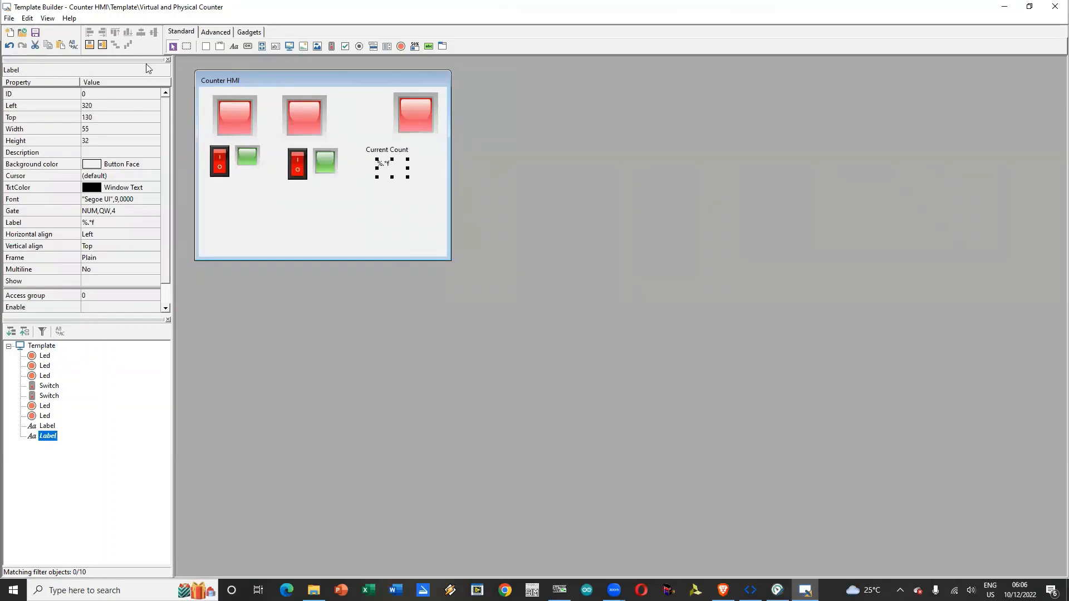
click(135, 199)
click(153, 198)
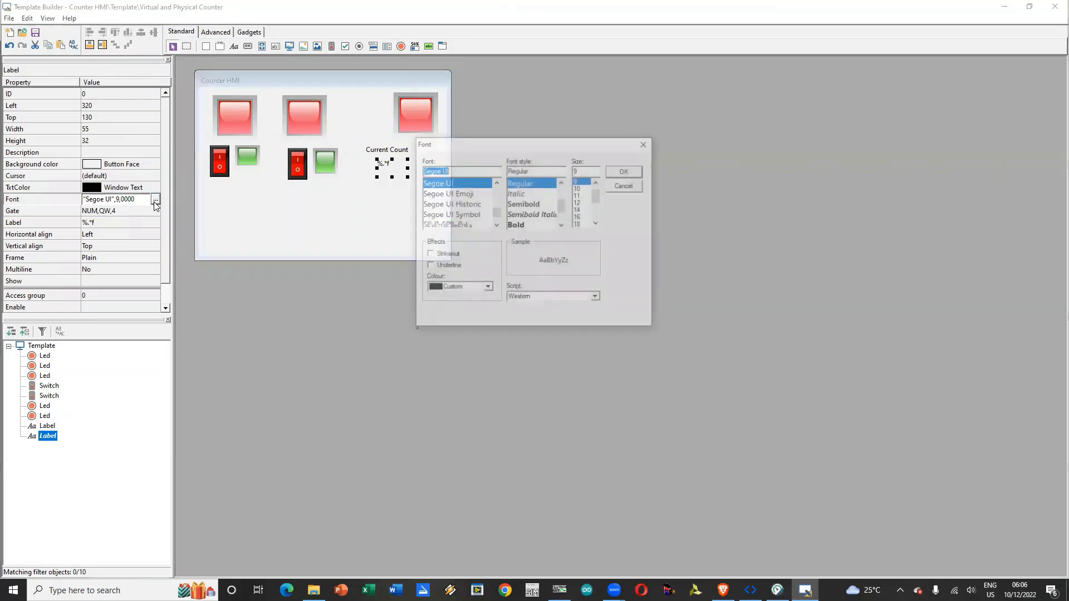
click(579, 224)
click(624, 171)
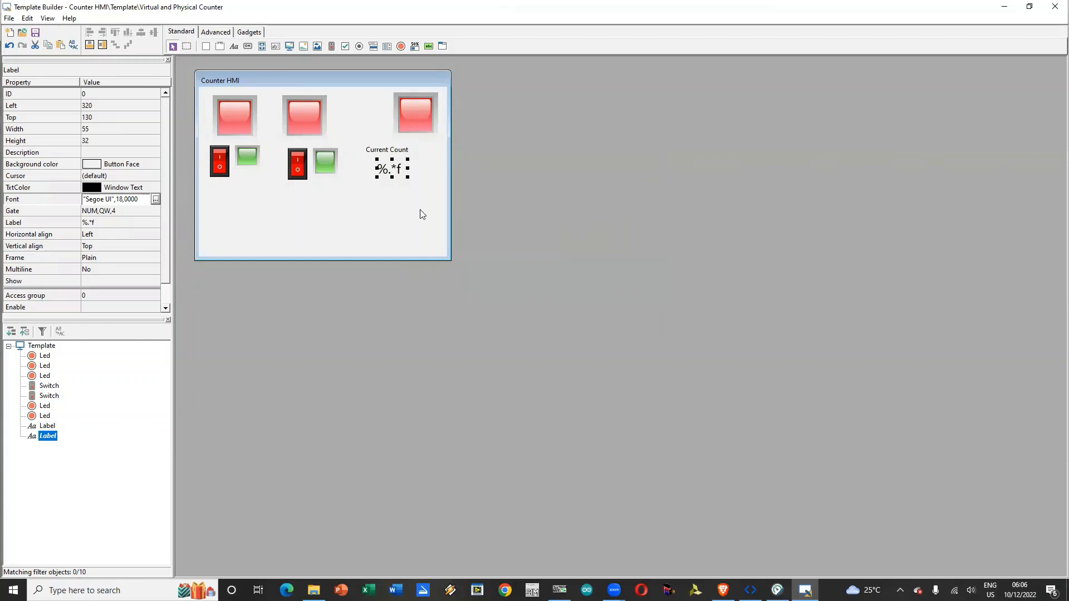
Step: Reduce the template's height to about 187 to fit the controls and close the Template Builder
drag(400, 258, 400, 195)
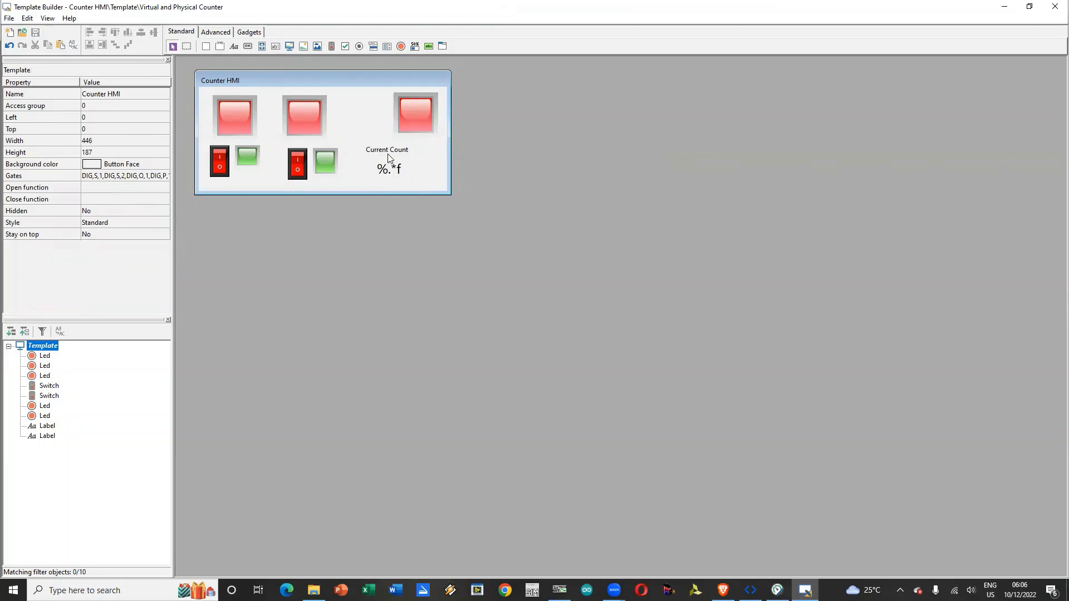
click(1054, 6)
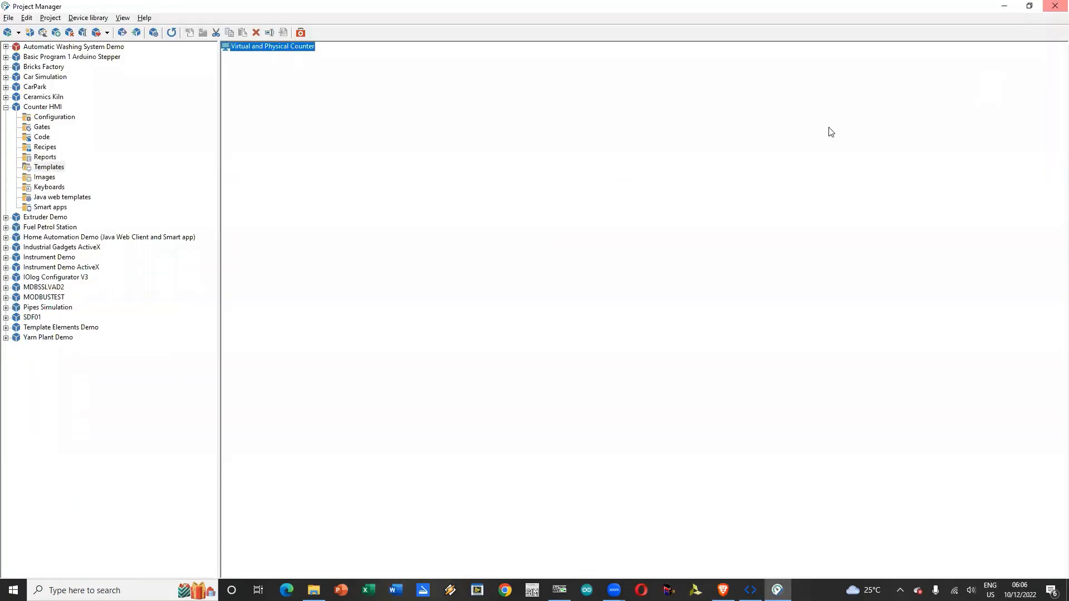
Step: Run the Counter HMI project and open its gates status view
right_click(39, 108)
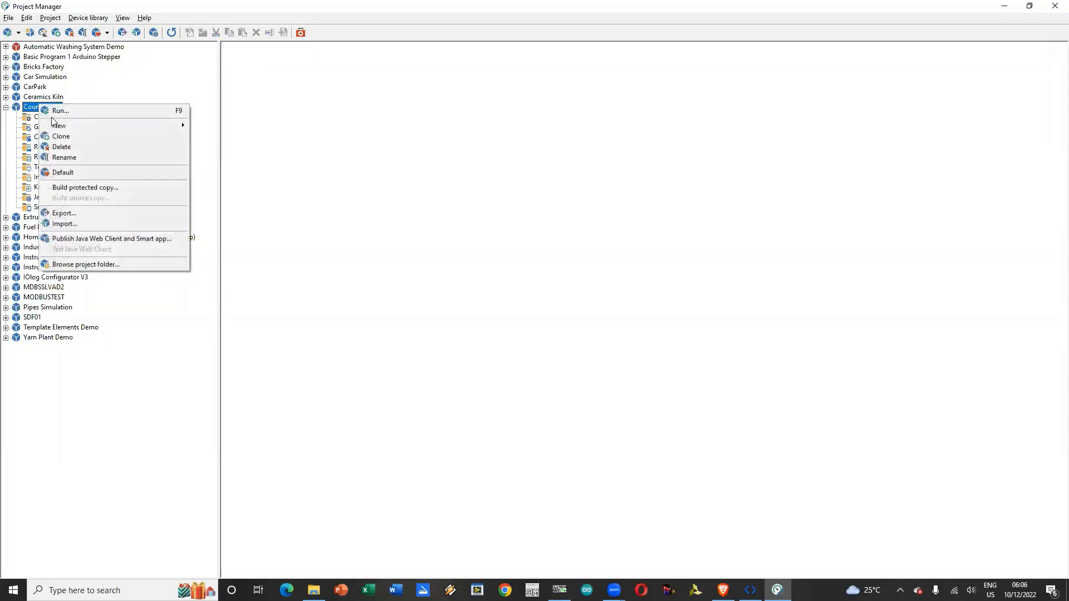
click(56, 111)
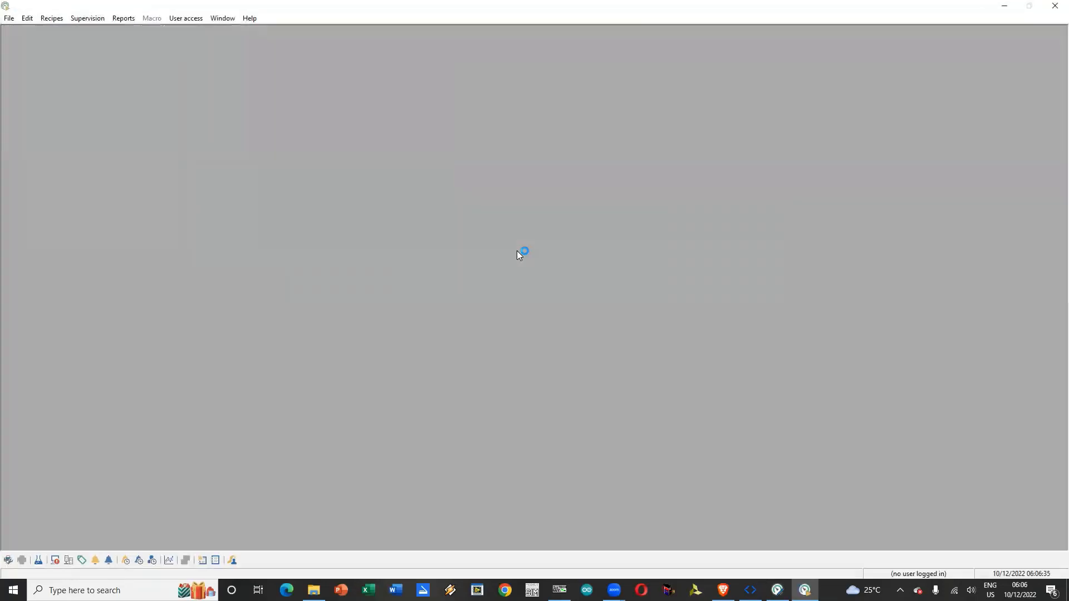
click(75, 17)
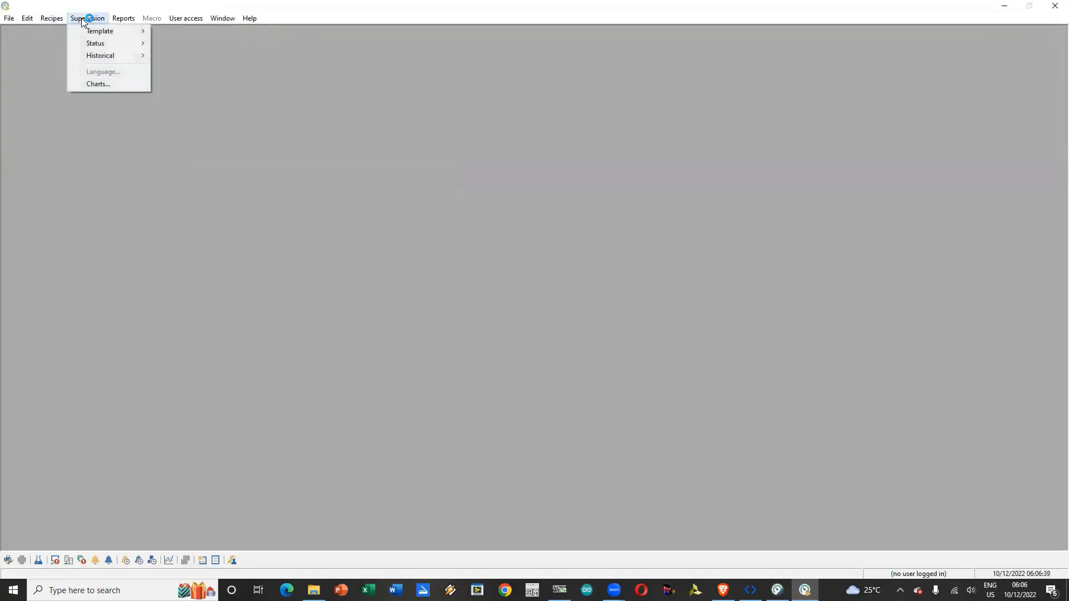
mouse_move(96, 49)
click(185, 65)
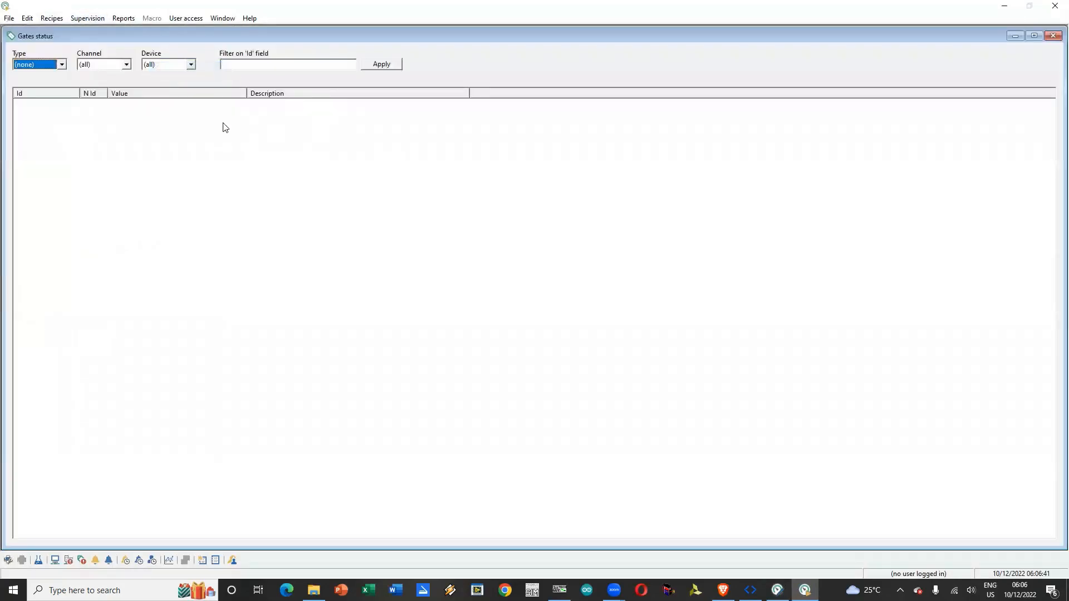
Step: Check the status of the numeric gates and the digital gates, and close the gates status view
click(61, 64)
click(55, 86)
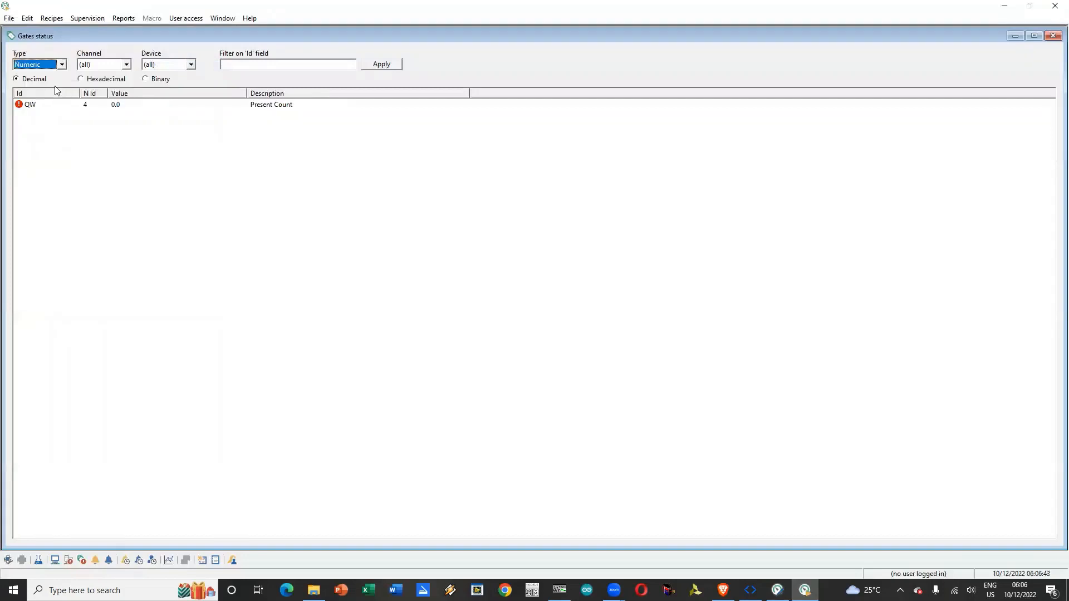
click(62, 64)
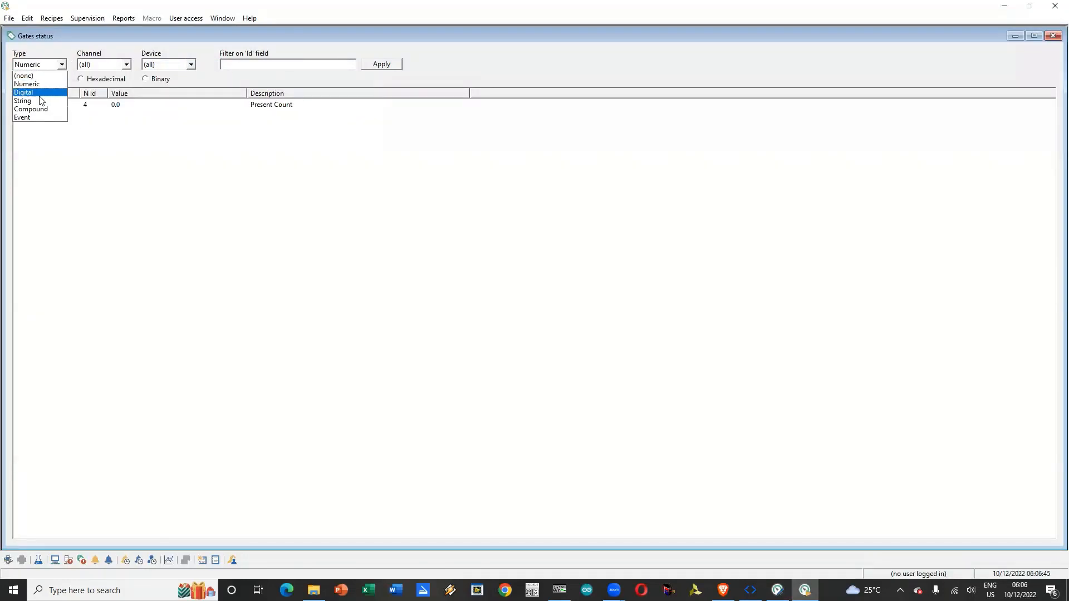
click(41, 99)
click(64, 66)
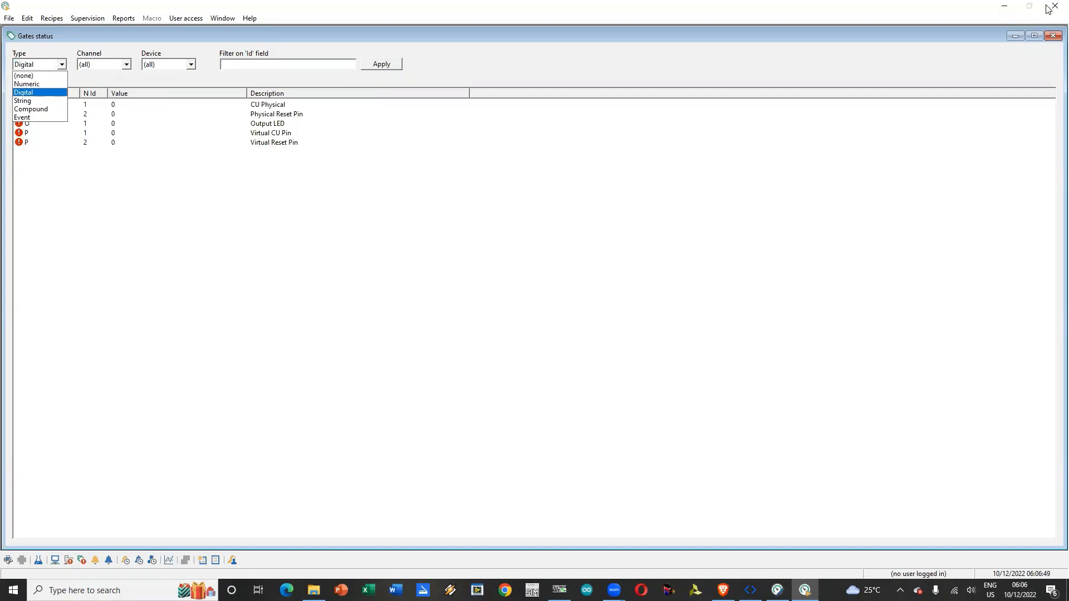
click(1050, 34)
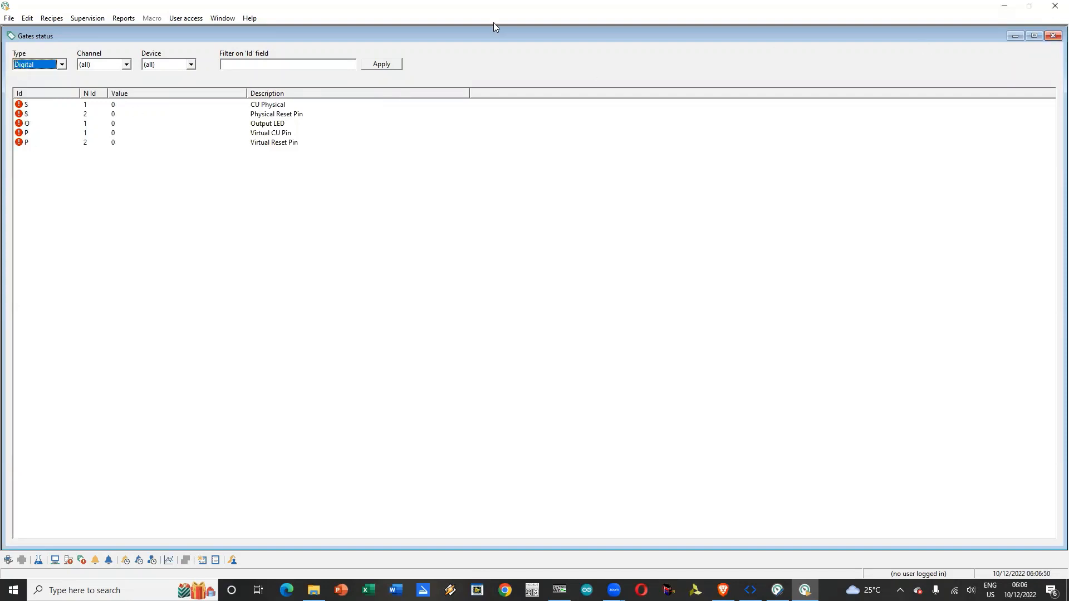
click(1053, 35)
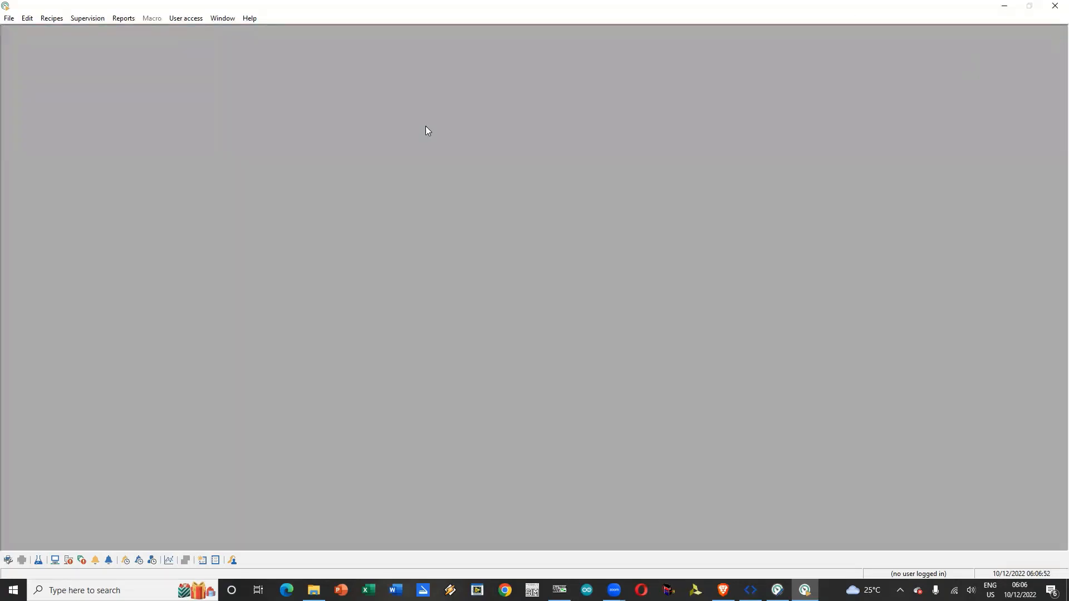
Step: Open the devices status, reset the errors and toggle communication for the Nano PLC device
click(84, 19)
mouse_move(117, 59)
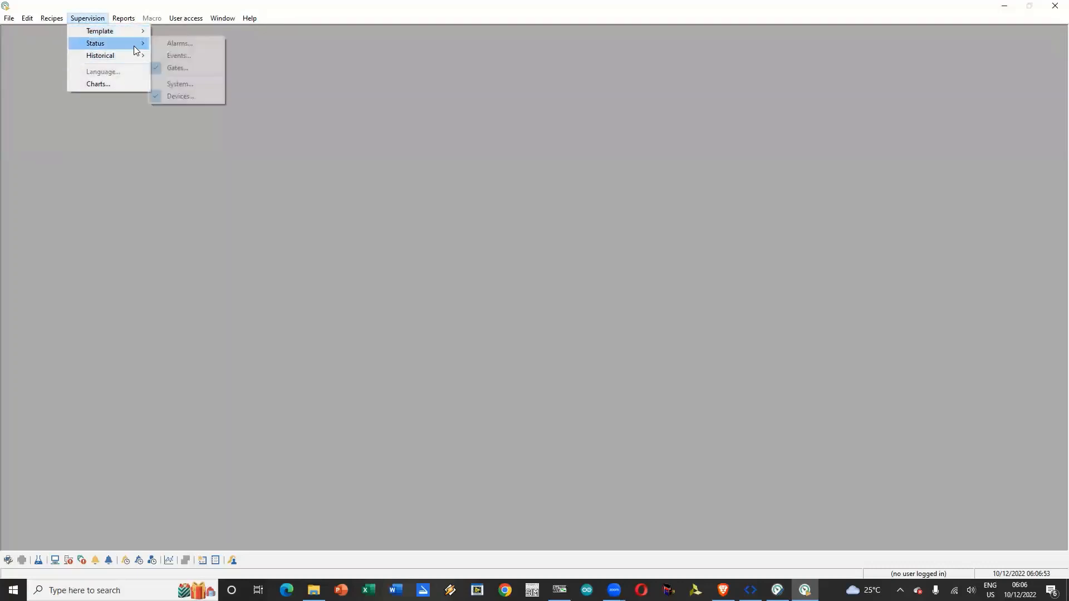
click(187, 97)
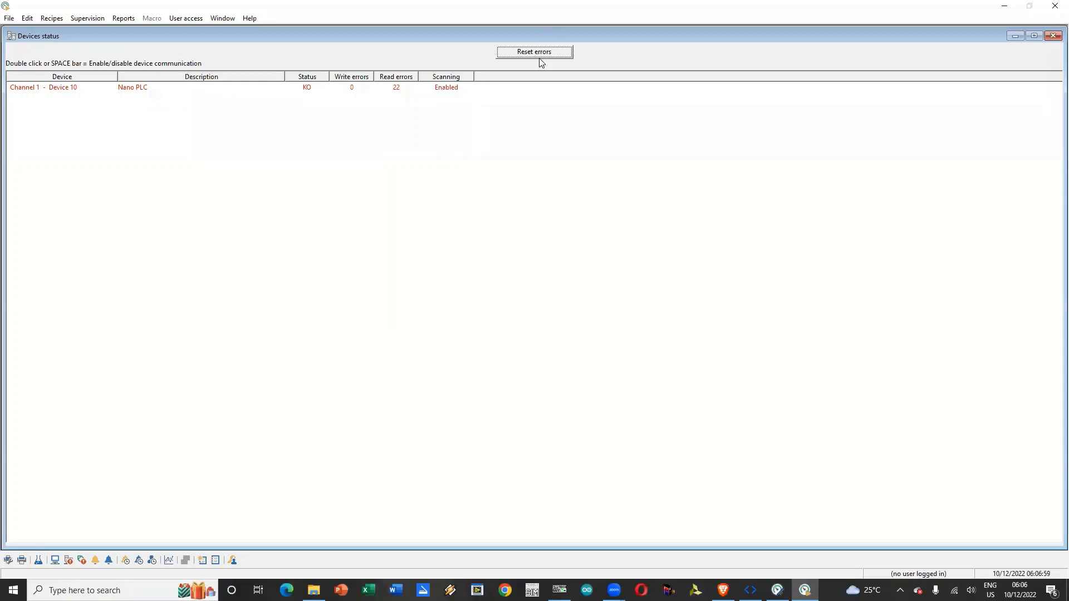
click(71, 89)
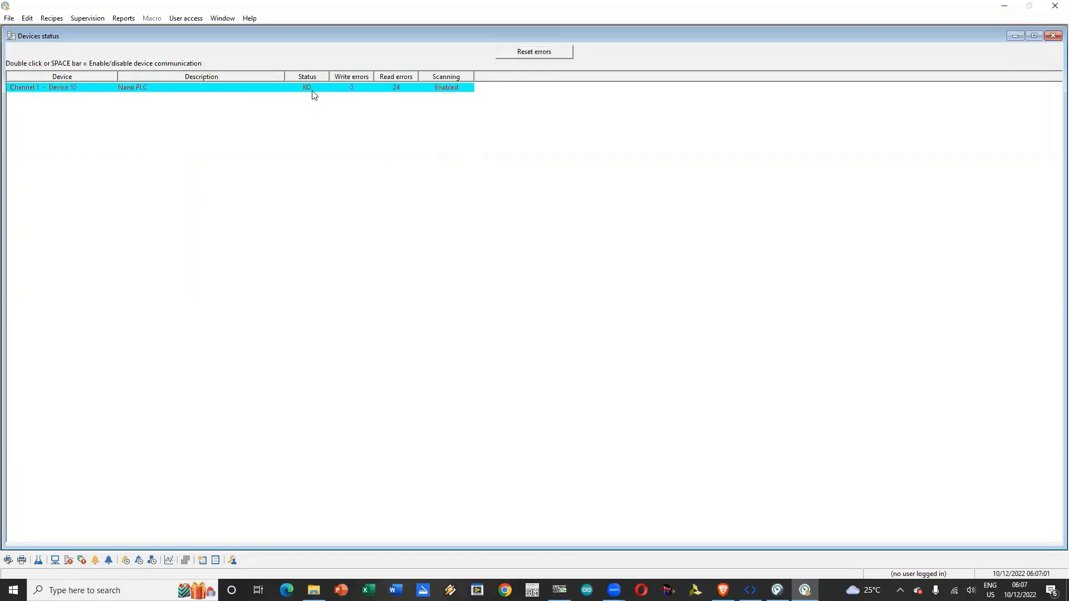
click(540, 51)
double_click(50, 90)
Step: Reopen the gates status and examine the numeric gates followed by the digital gates
click(86, 18)
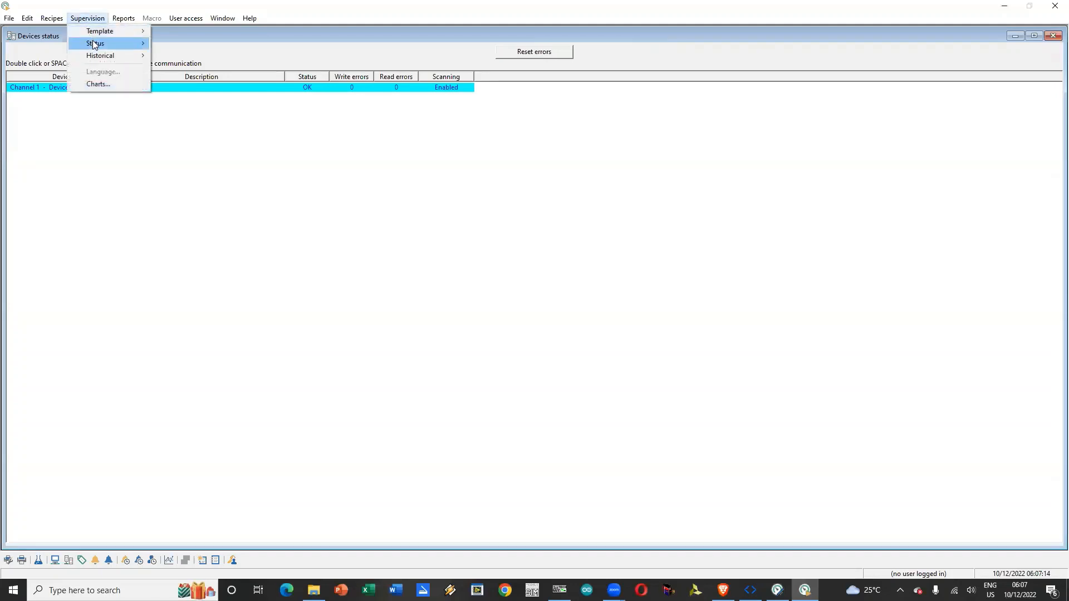
mouse_move(94, 44)
click(167, 69)
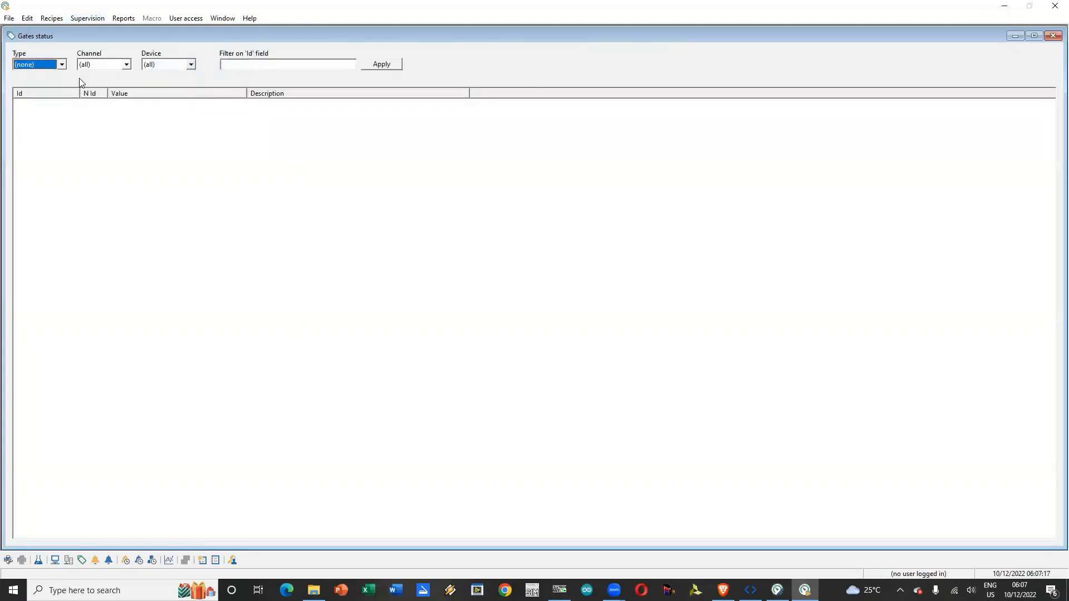
click(61, 65)
click(33, 84)
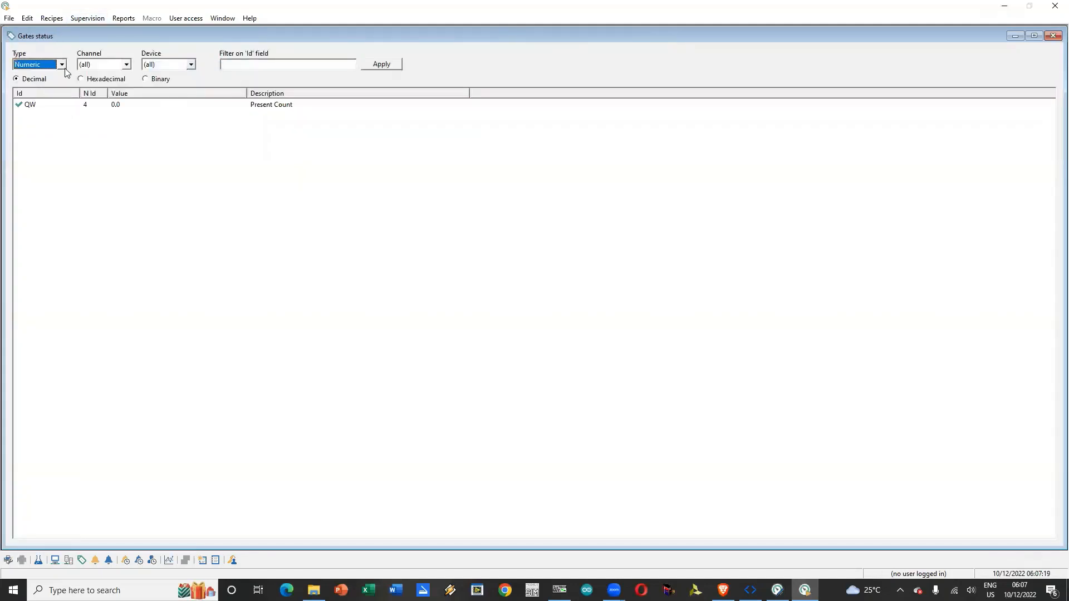
click(61, 64)
click(49, 93)
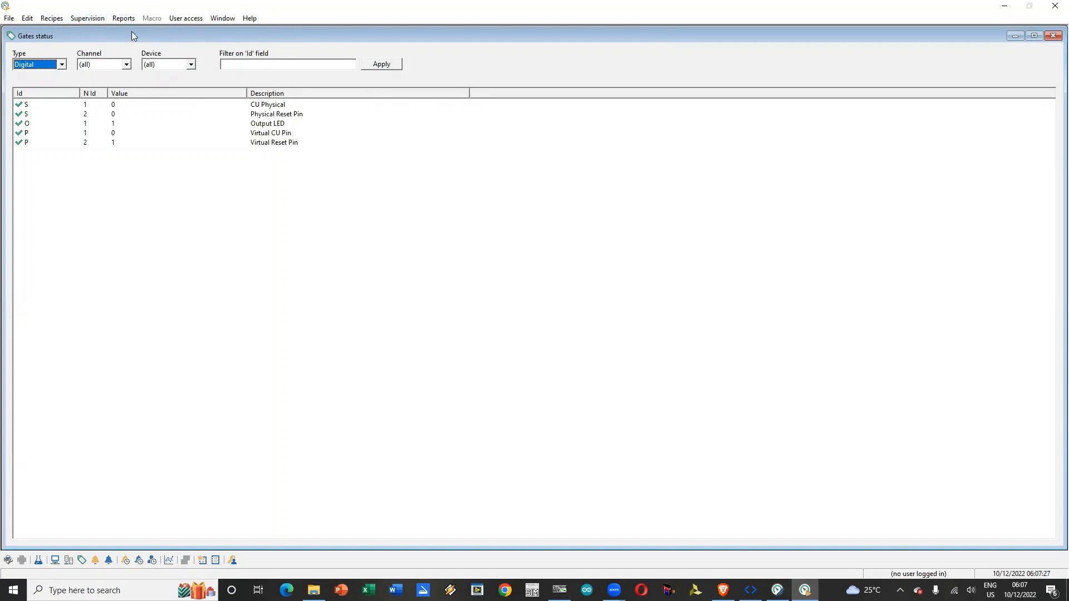
Step: Open the Counter HMI template and place its window below the digital gates list so both can be seen
click(116, 19)
mouse_move(100, 25)
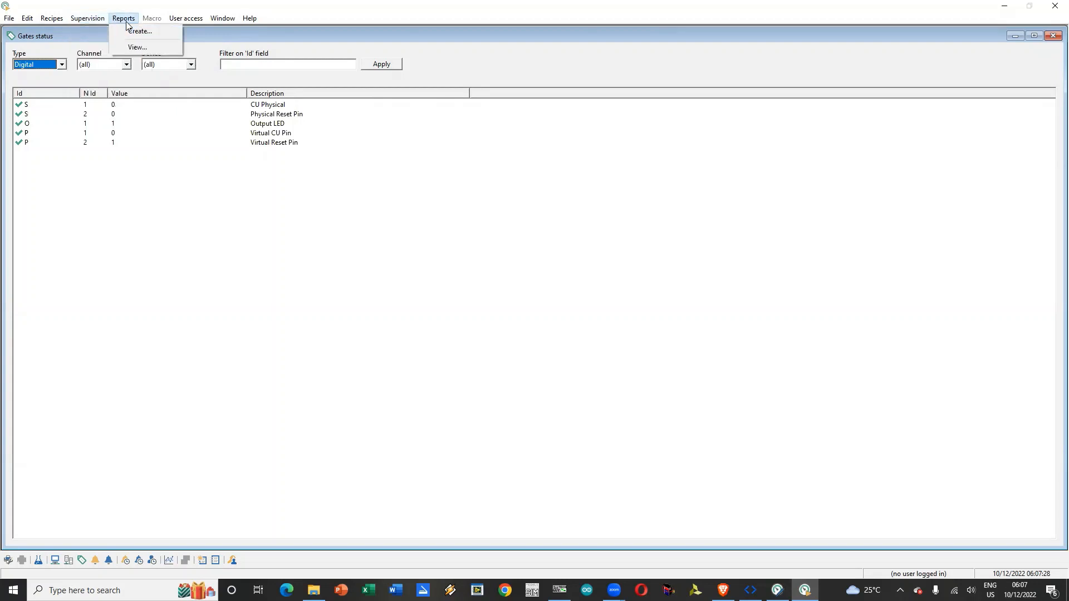
mouse_move(110, 47)
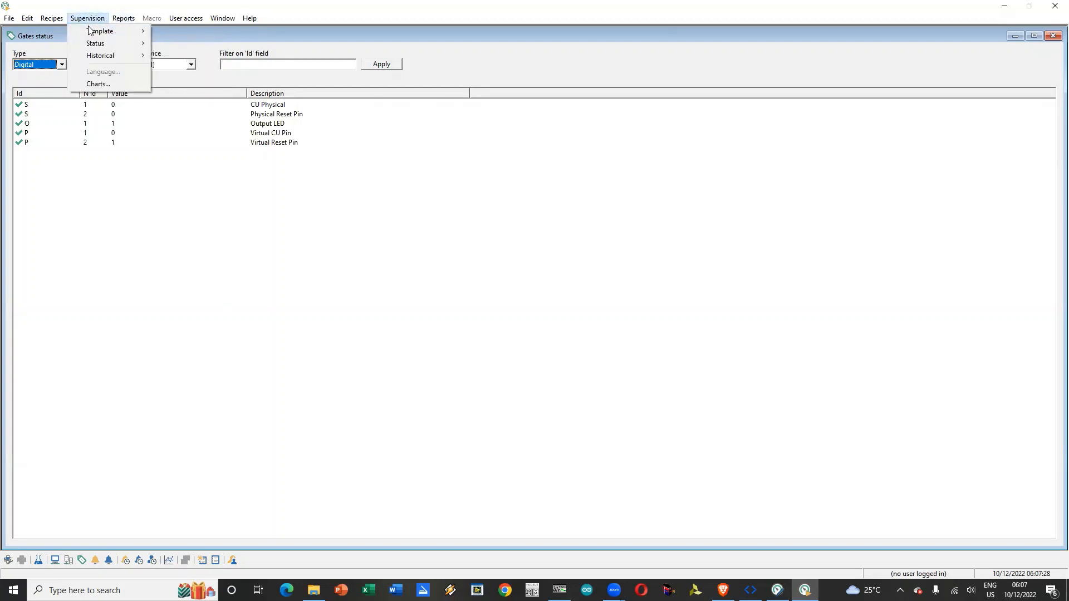
click(194, 32)
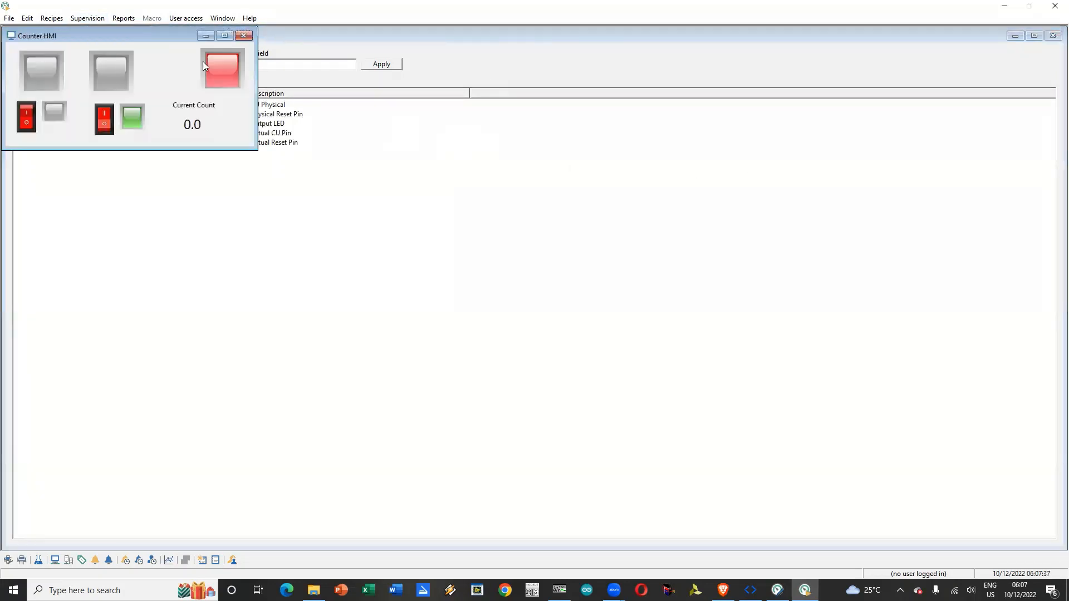
drag(135, 37, 459, 172)
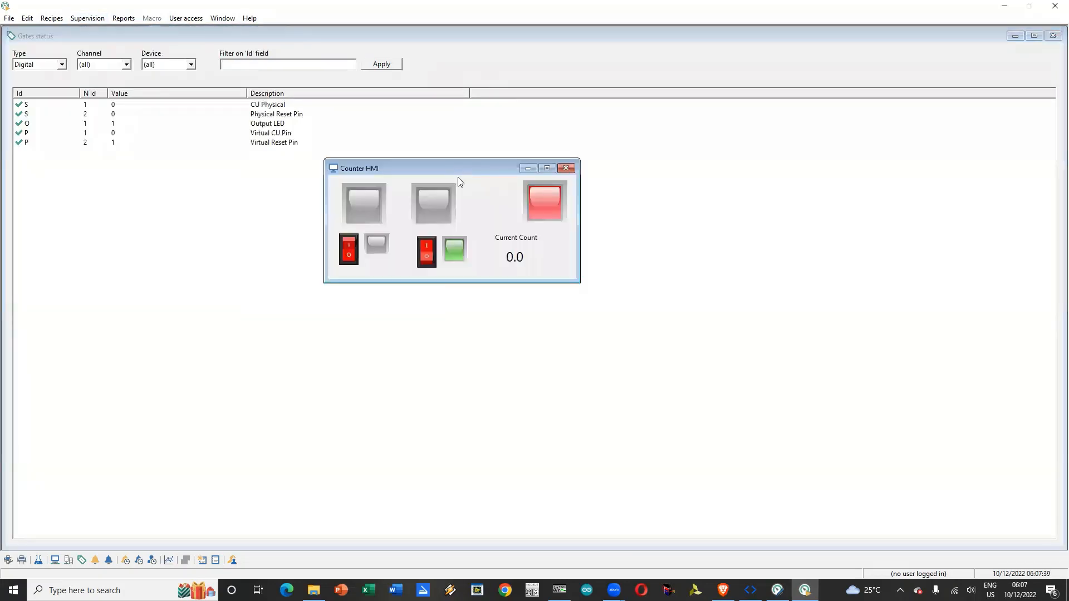
Step: Test both template switches by toggling them on and off while watching the LEDs and gate values
click(424, 258)
click(351, 247)
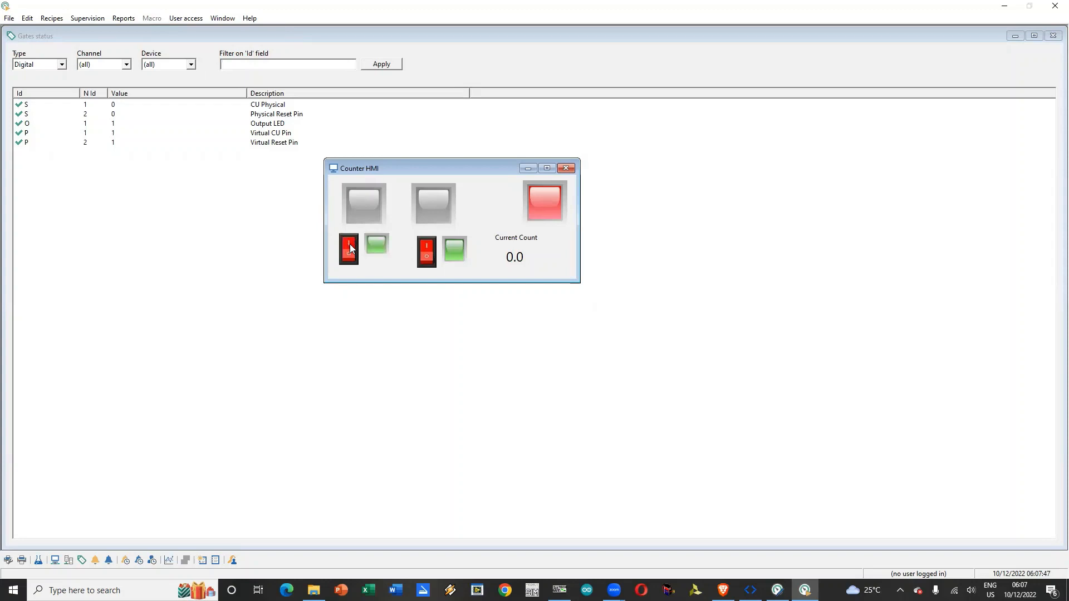
click(351, 248)
click(351, 249)
click(426, 262)
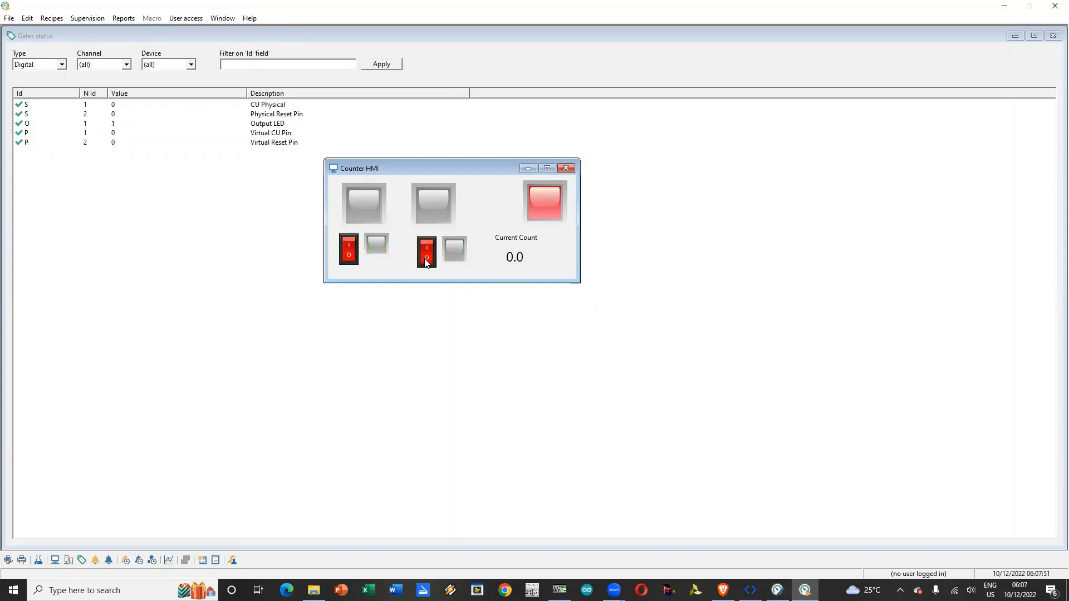
click(426, 262)
Step: Pulse the left template switch on and off repeatedly to test the current count
click(348, 247)
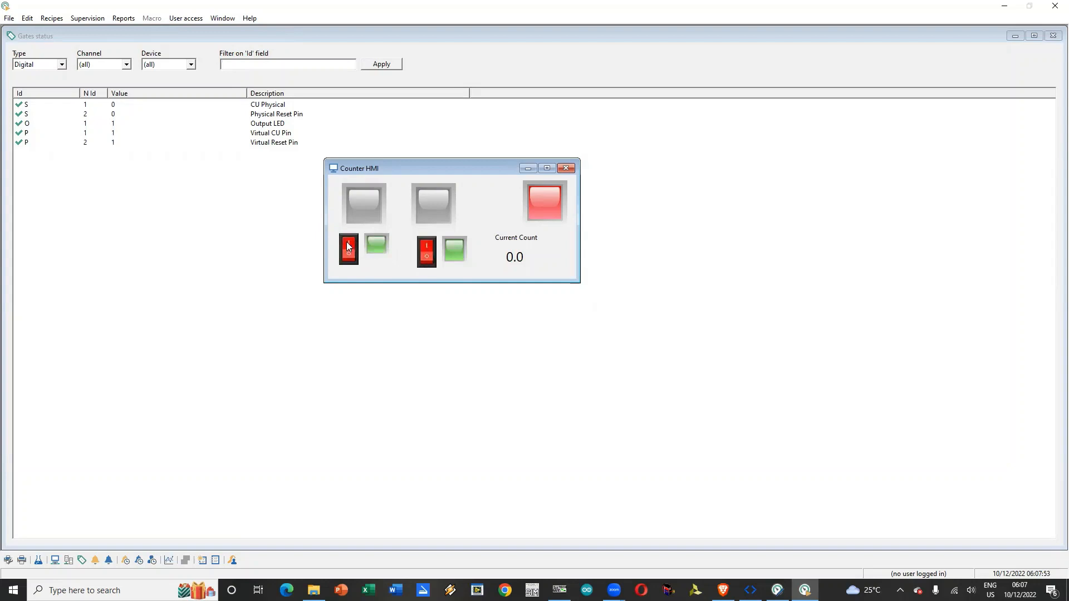
click(348, 247)
click(347, 246)
click(347, 247)
click(348, 247)
click(348, 247)
click(348, 247)
click(350, 246)
click(355, 250)
click(356, 250)
click(357, 247)
click(357, 246)
click(356, 247)
click(357, 246)
click(357, 247)
click(357, 250)
click(356, 250)
click(356, 251)
click(357, 250)
click(357, 250)
click(357, 249)
click(357, 249)
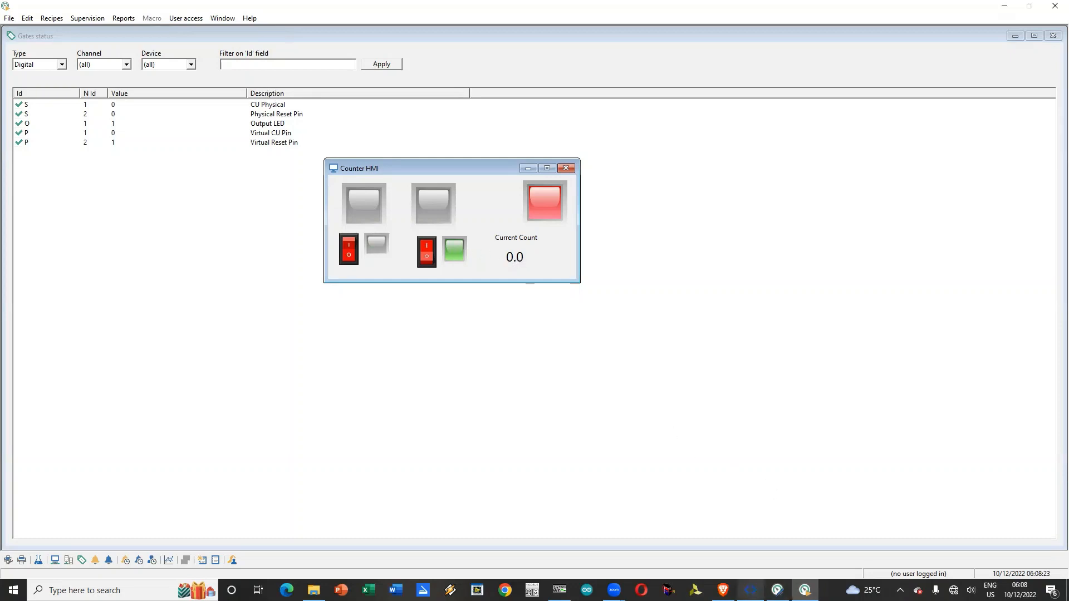
Step: Switch to the OpenPLC Editor to inspect the counter's ladder program
click(750, 590)
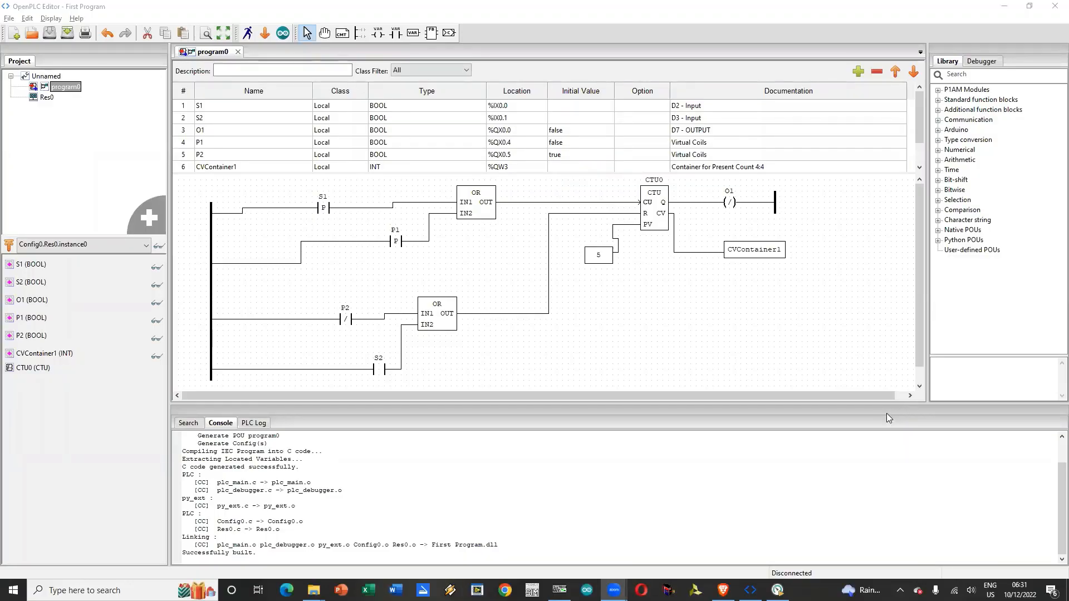
Step: Check the P2 contact's modifier in the ladder diagram, keep it as Negated, and save the project
click(478, 5)
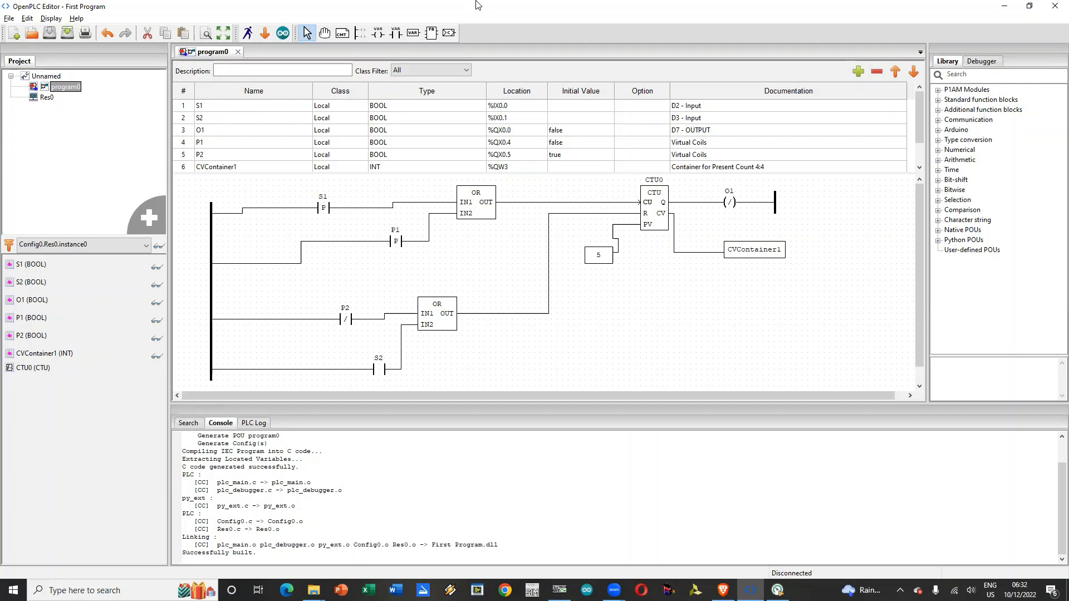
click(348, 319)
double_click(348, 319)
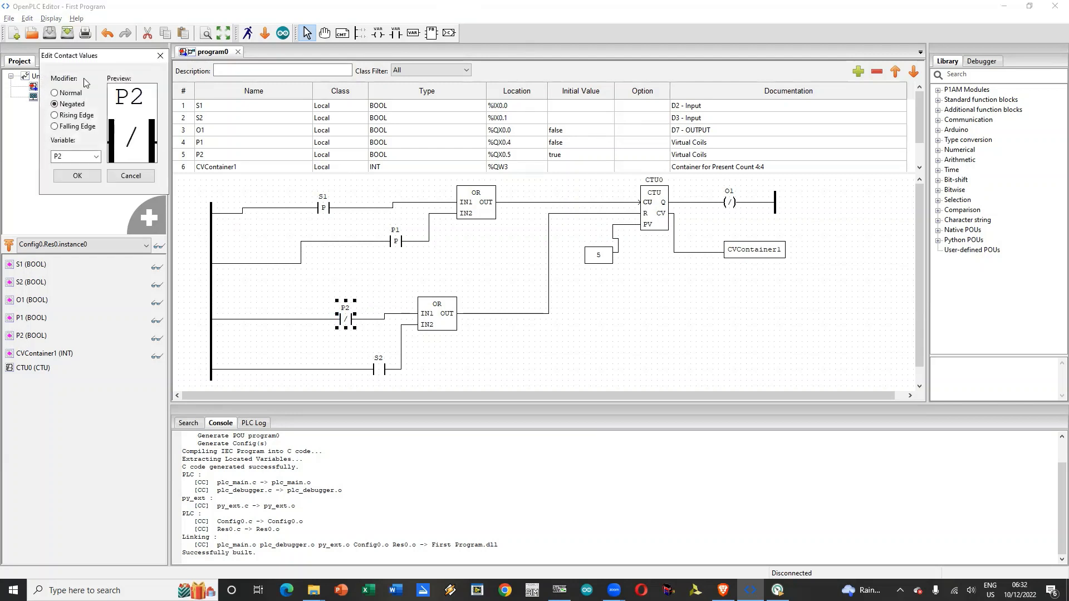
click(70, 92)
click(68, 104)
click(77, 176)
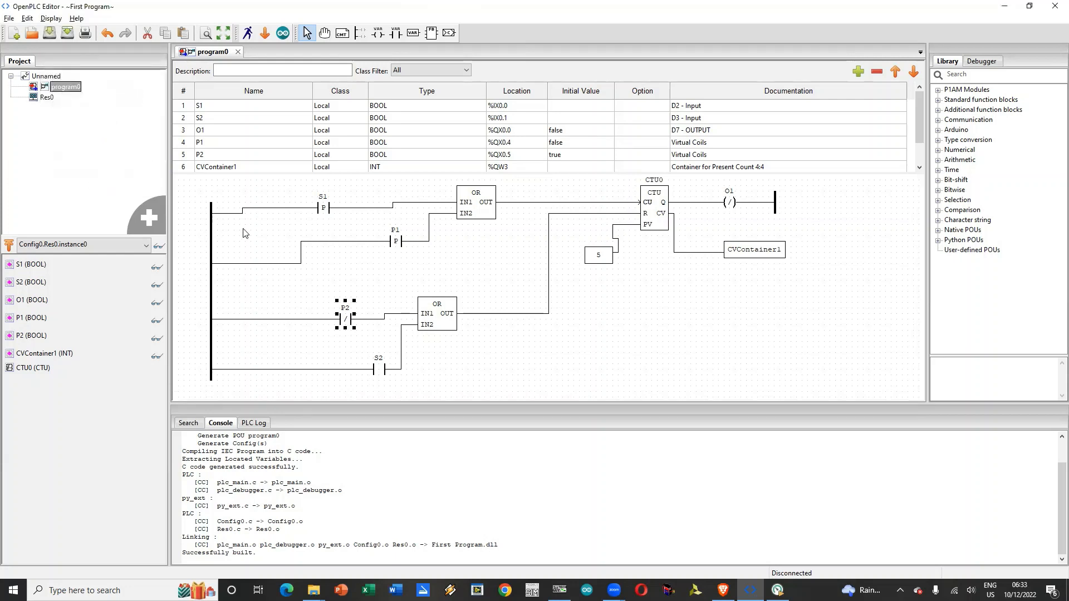
click(49, 34)
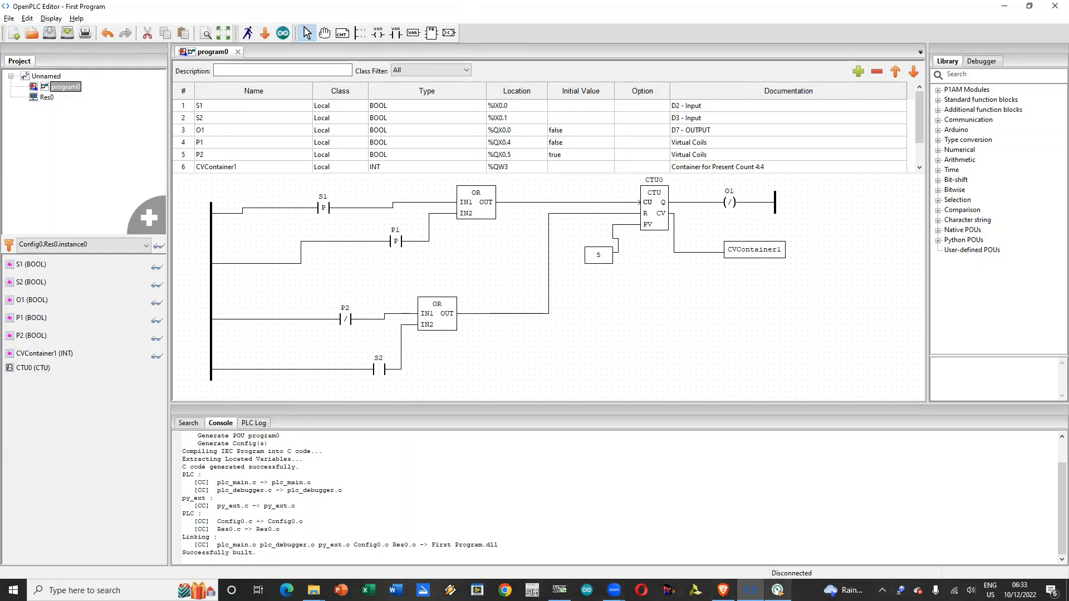
Step: Upload the ladder program to the Arduino Nano on COM5 with serial Modbus RTU enabled, and close the upload dialog
click(282, 33)
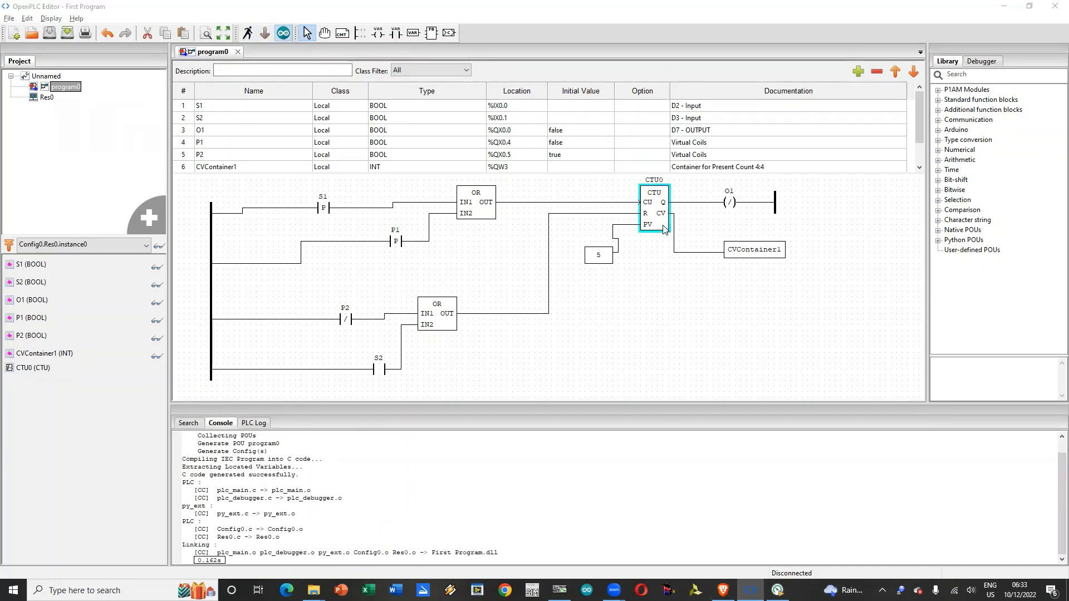
click(481, 440)
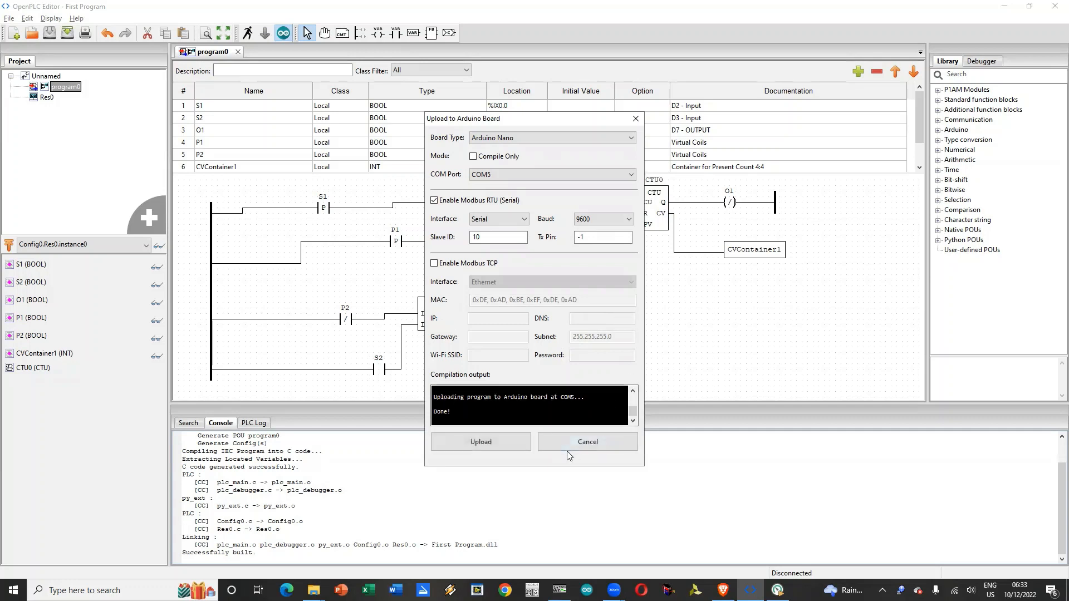
click(579, 442)
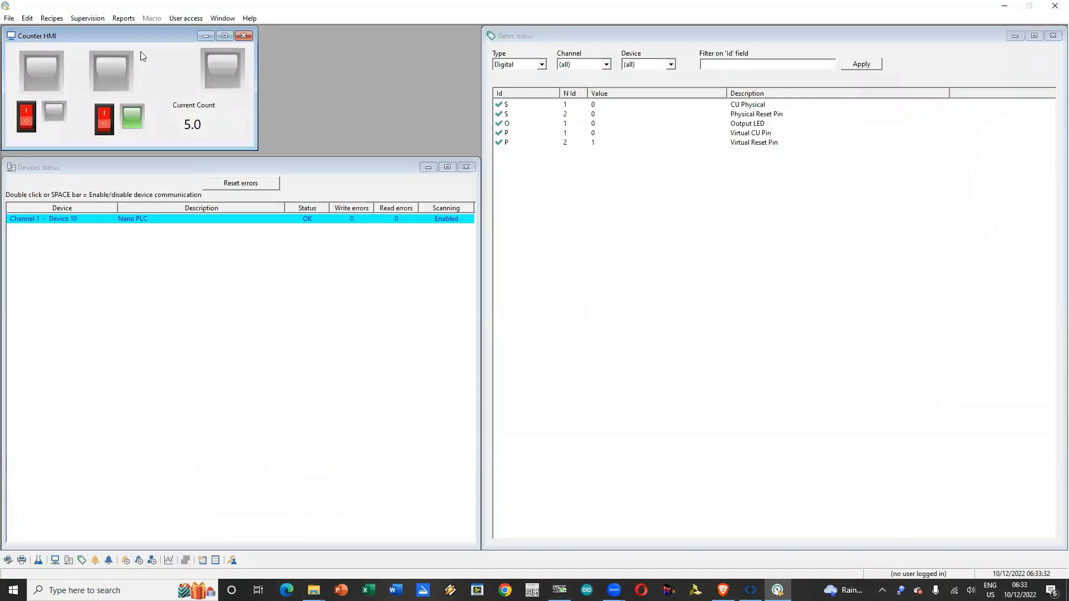
click(87, 19)
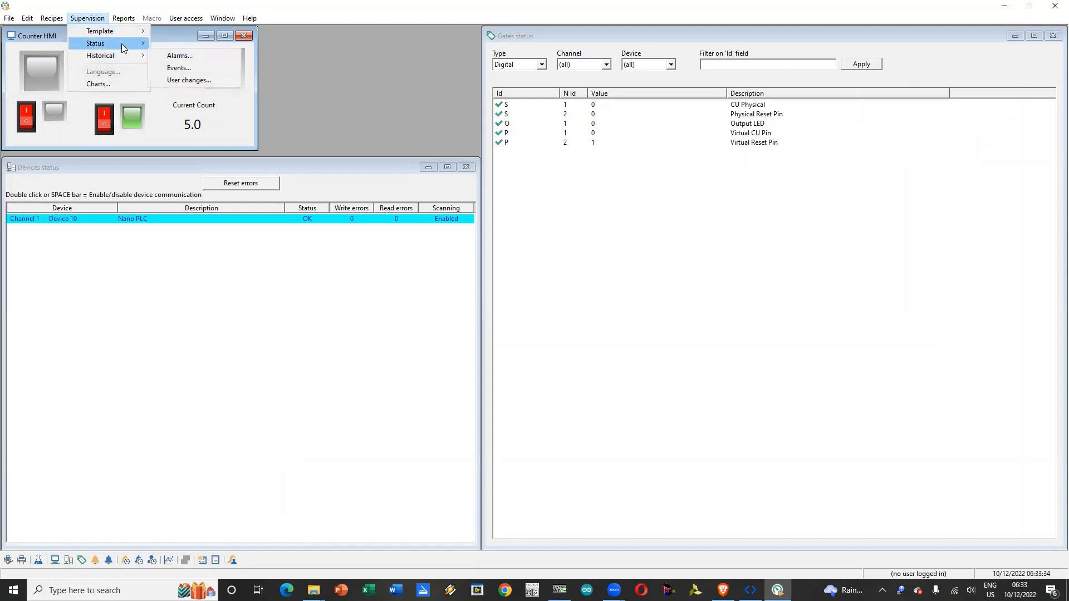
mouse_move(147, 46)
click(178, 67)
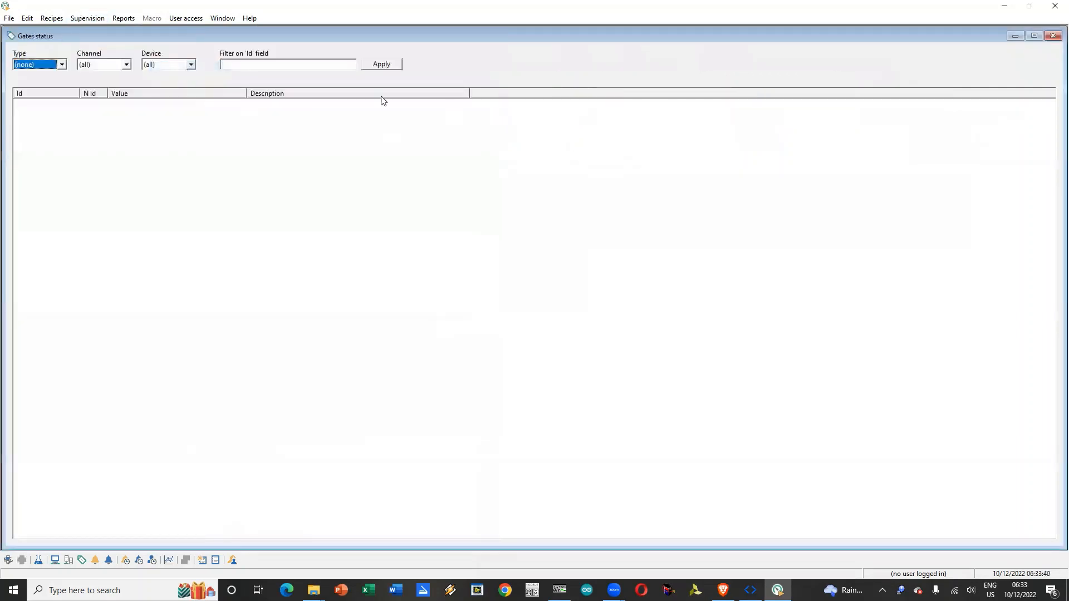
click(62, 66)
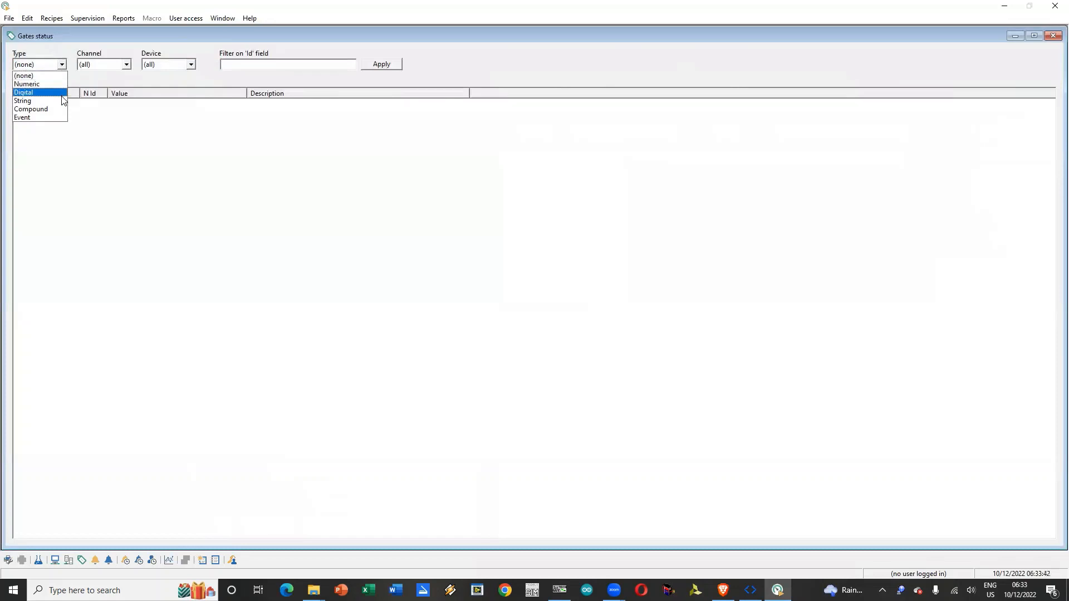
click(61, 91)
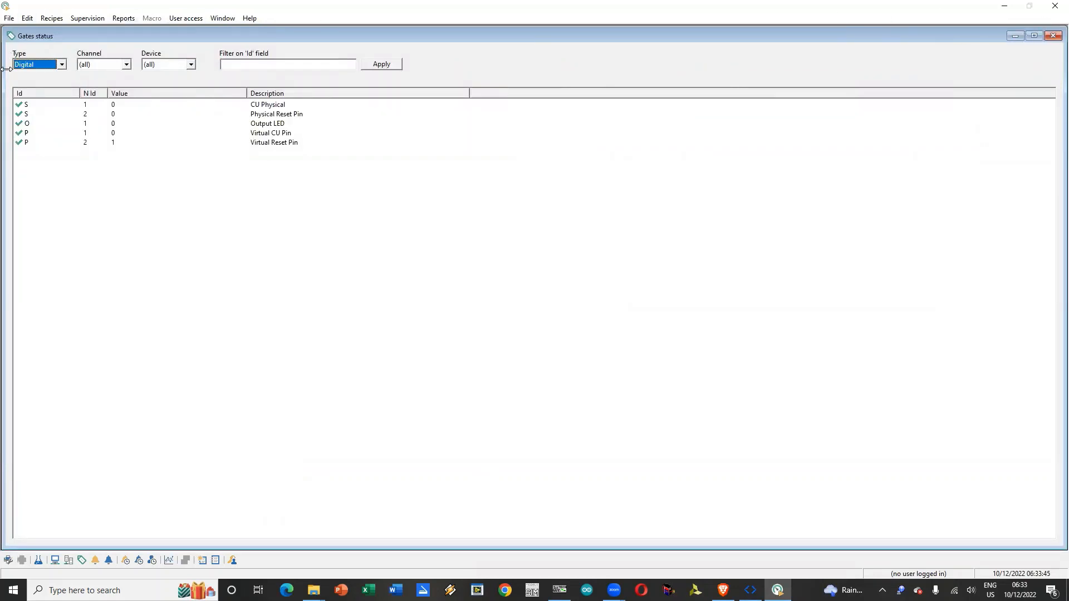
drag(2, 68, 483, 68)
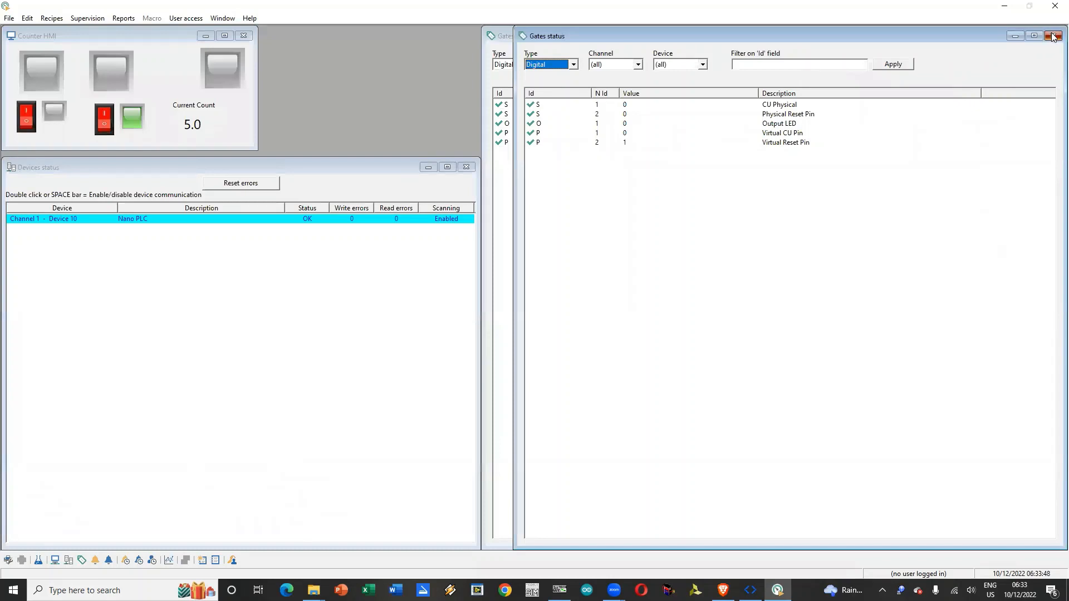
click(153, 46)
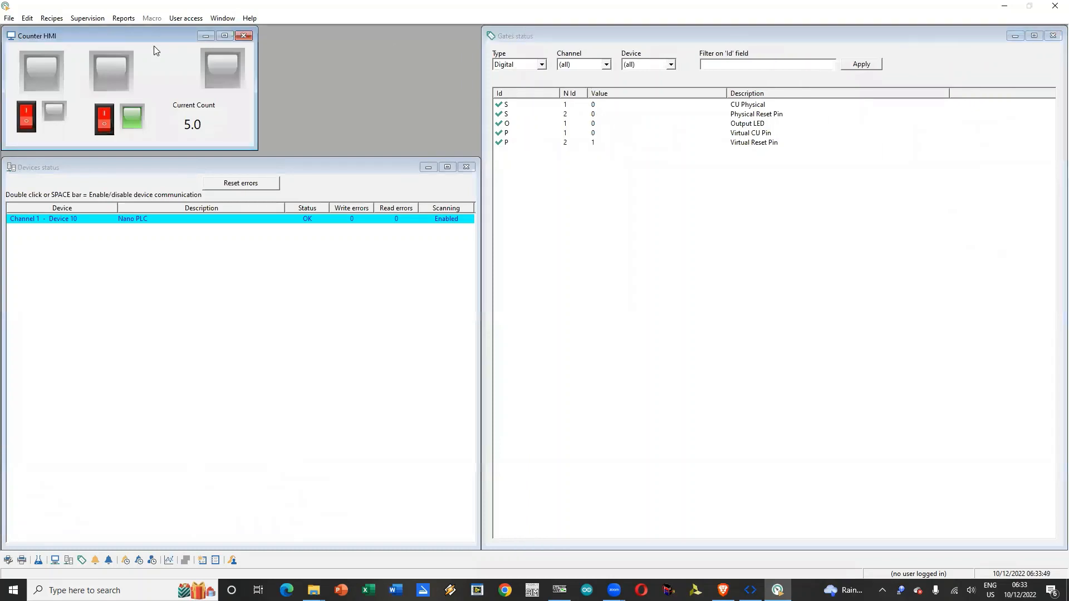
Step: Toggle the template's virtual reset switch and exit the Winlog runtime
click(107, 129)
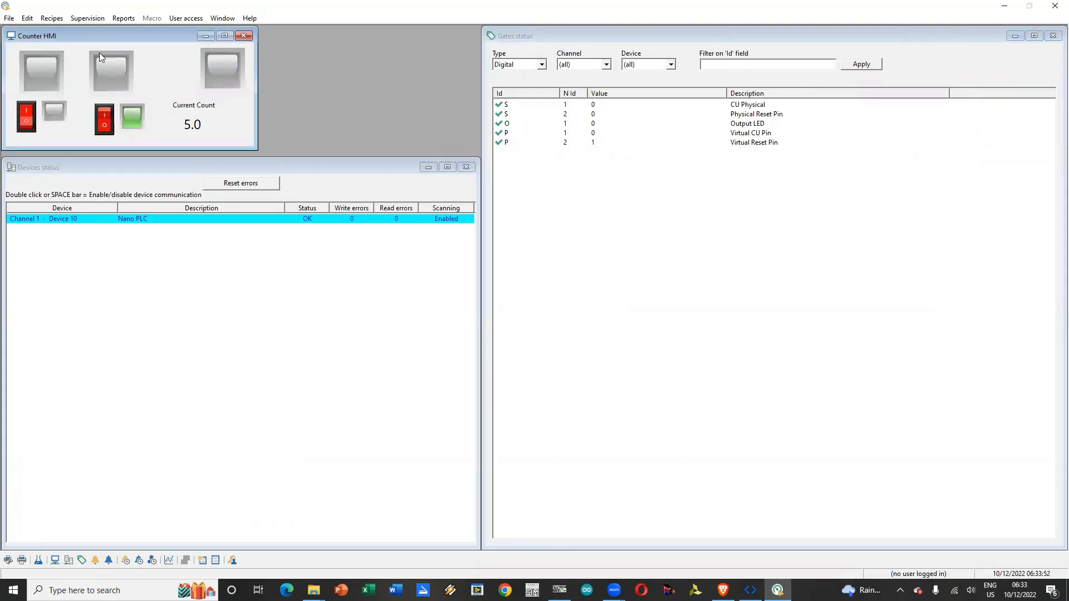
click(1055, 6)
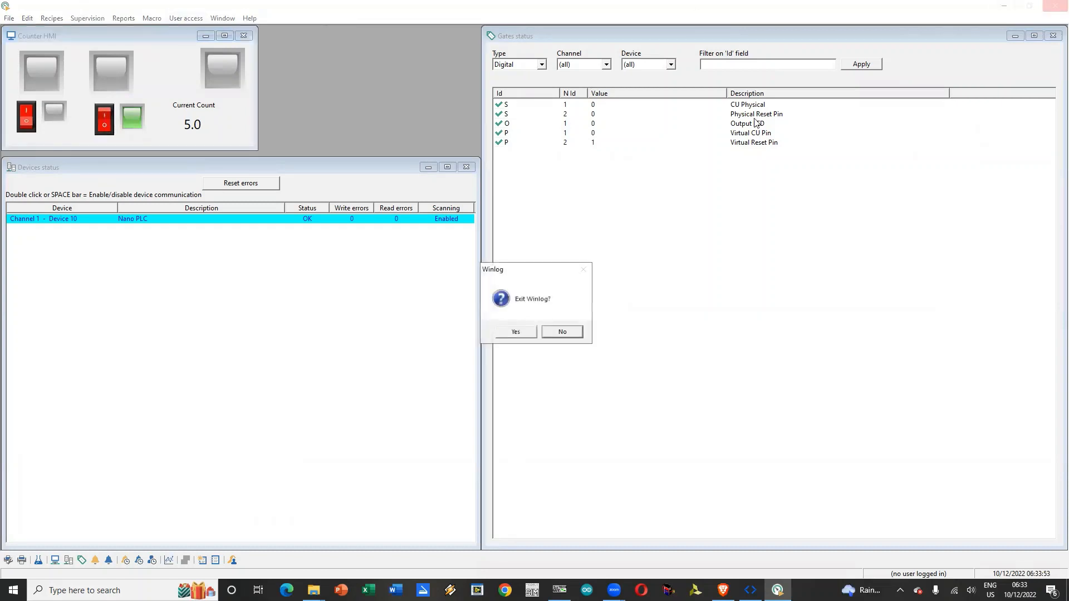
click(509, 331)
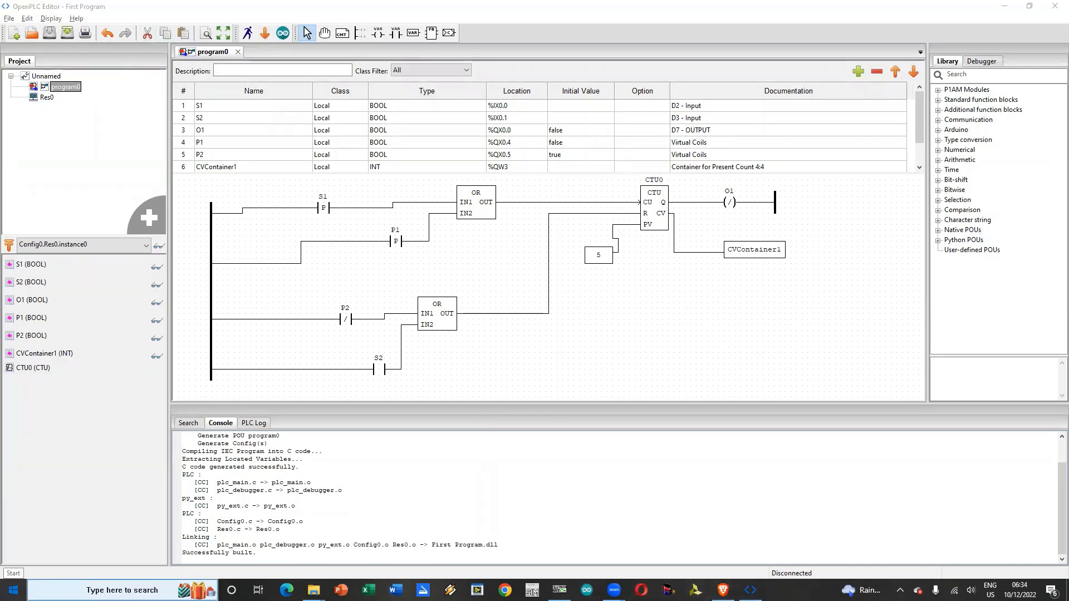
Step: Launch the Winlog Lite 3 Project Manager from the Windows programs list
click(14, 590)
scroll(79, 458, down, 15)
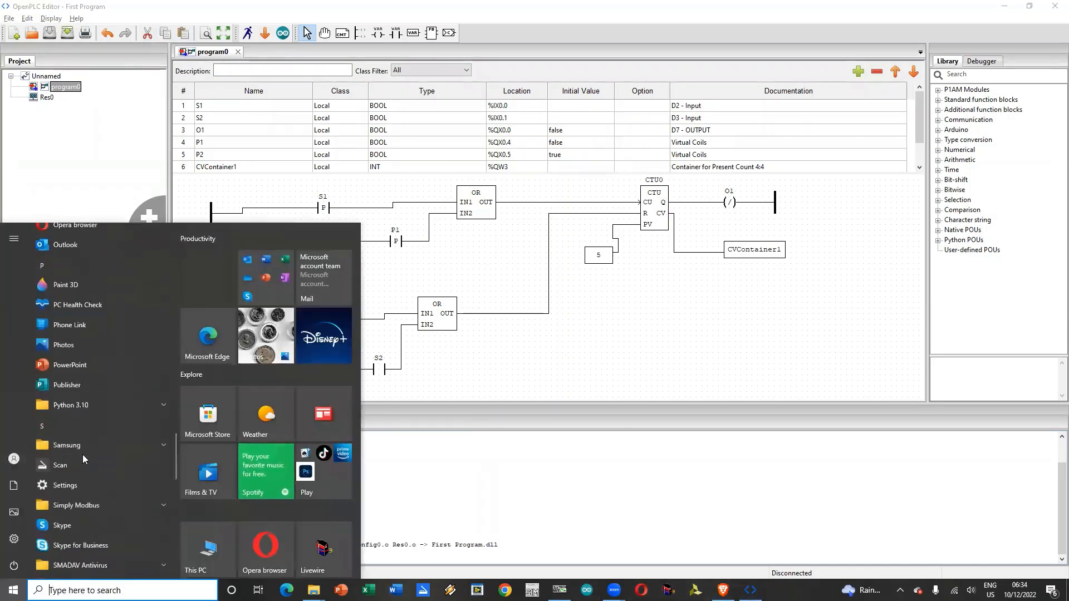
scroll(78, 451, down, 5)
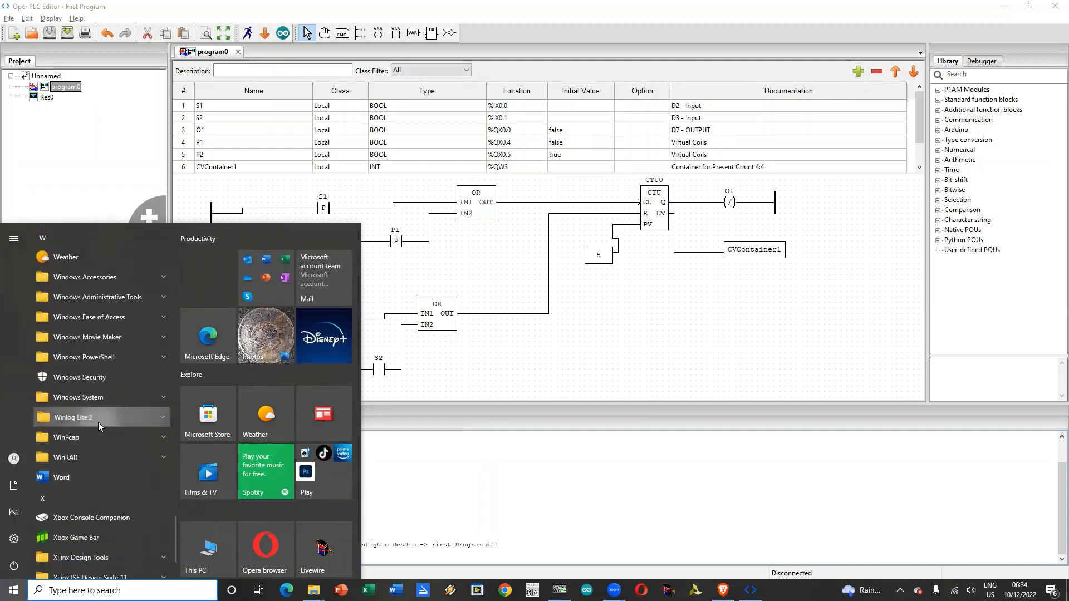
click(98, 422)
scroll(105, 490, down, 3)
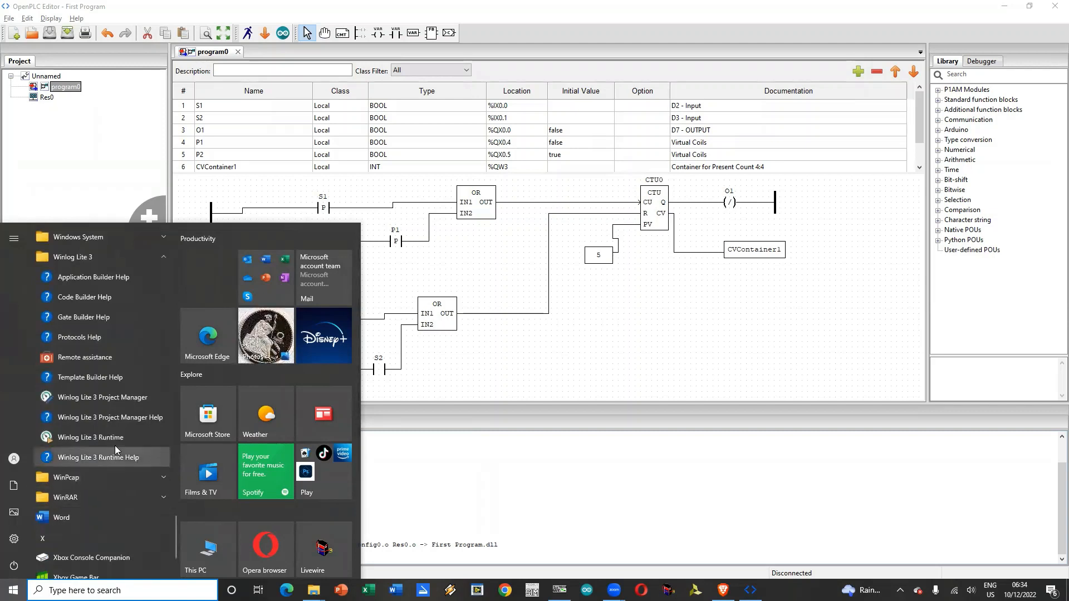
click(122, 398)
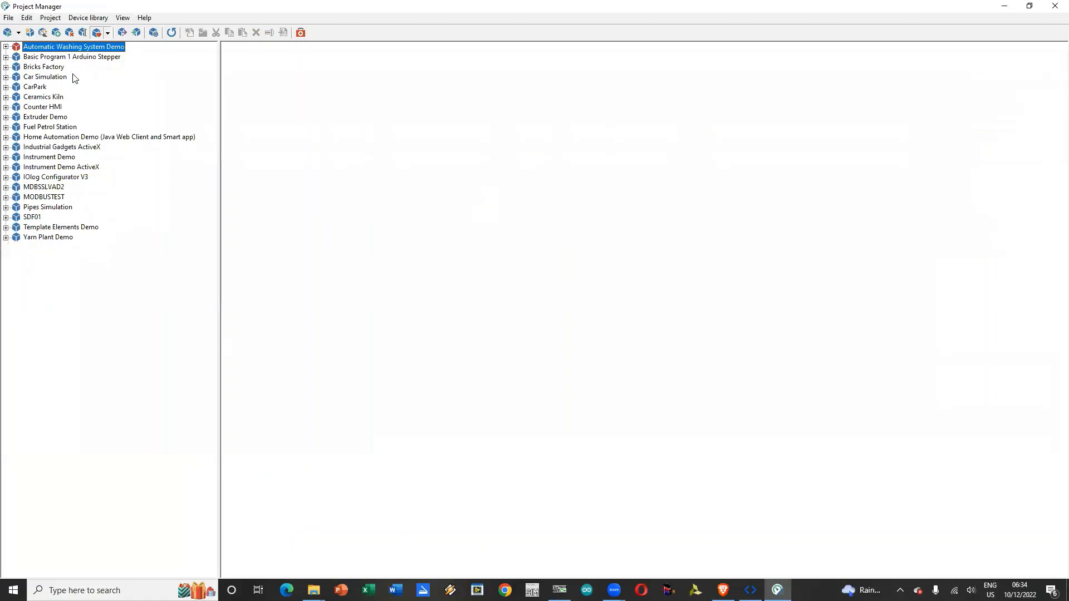
Step: Expand the Counter HMI project and run it in the Winlog runtime
double_click(44, 107)
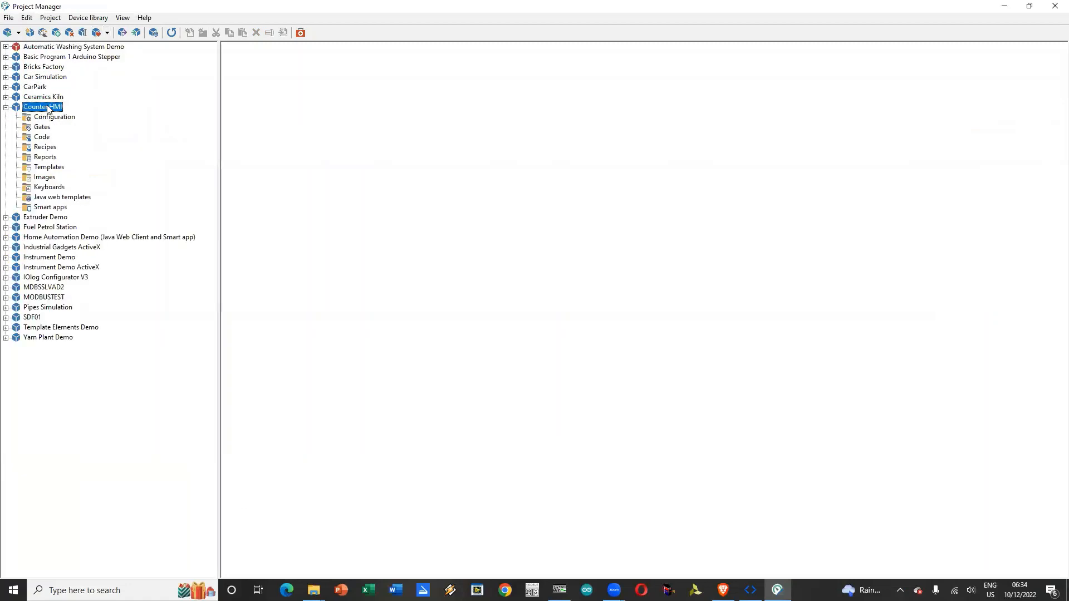
right_click(46, 107)
click(62, 114)
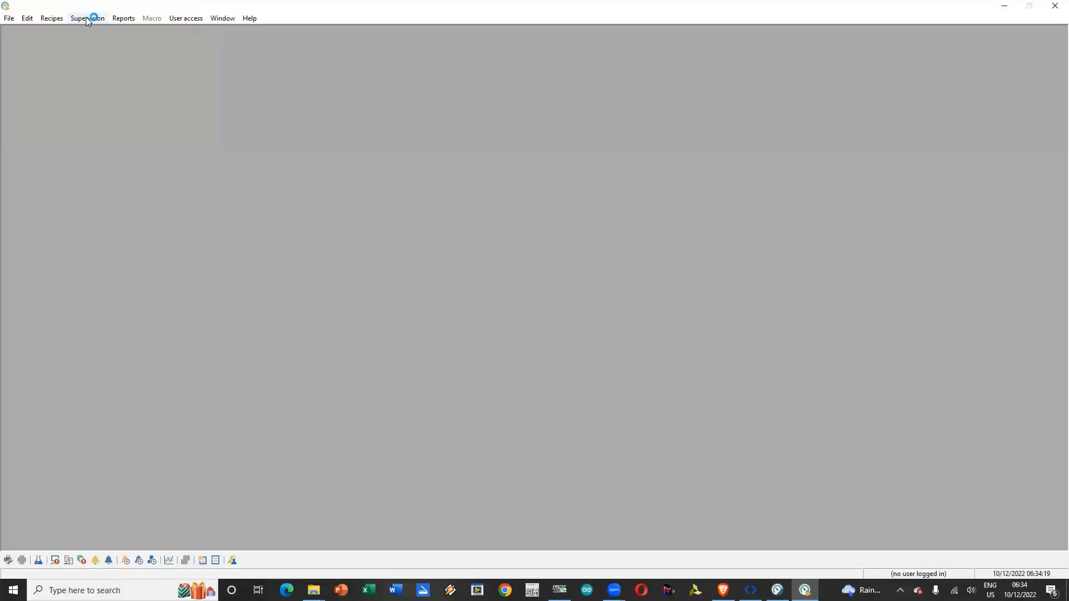
Step: Open the gates status window, narrow it to the right part of the workspace, and list the Digital gates
click(87, 19)
mouse_move(101, 43)
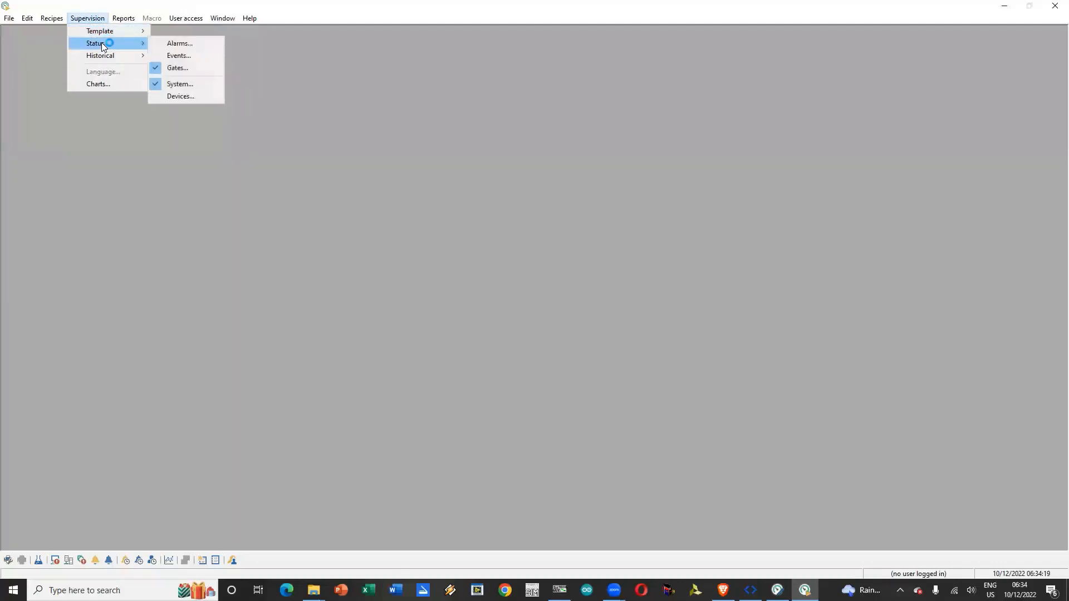
click(184, 67)
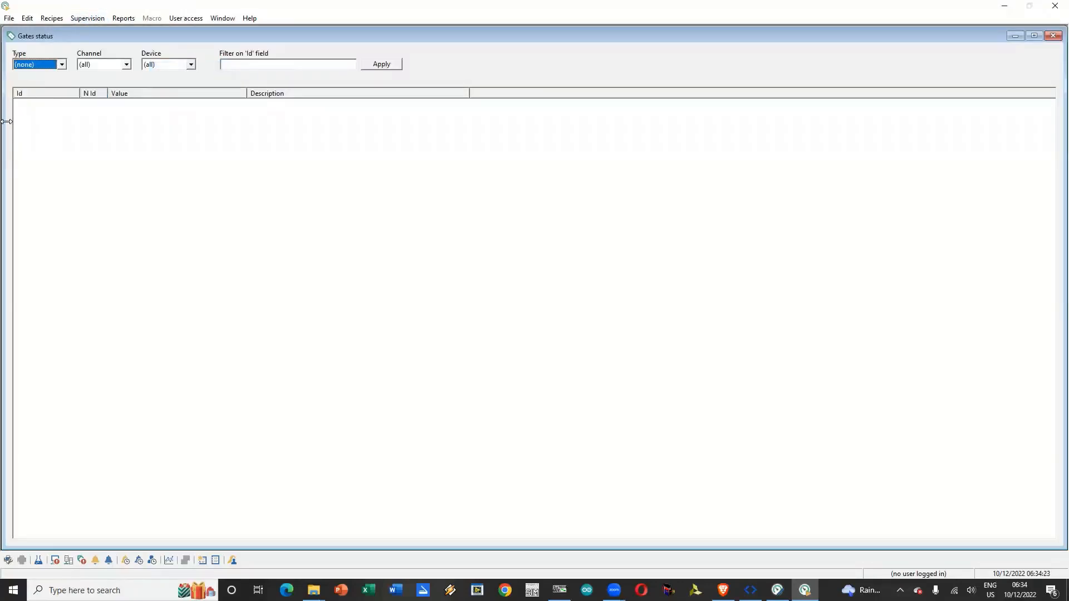
drag(6, 121, 462, 122)
click(516, 64)
click(503, 81)
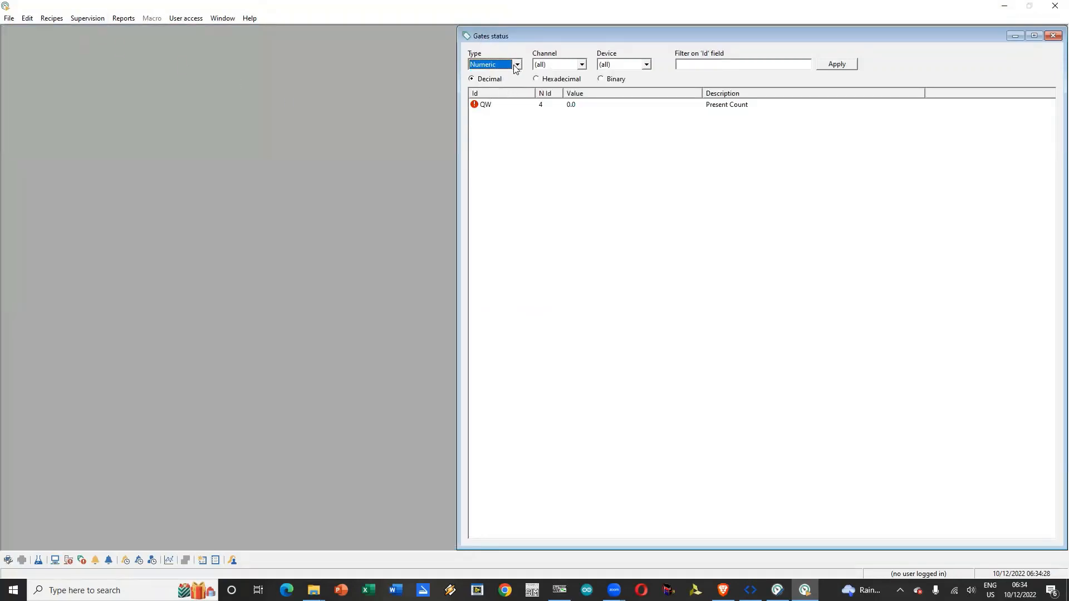
click(516, 65)
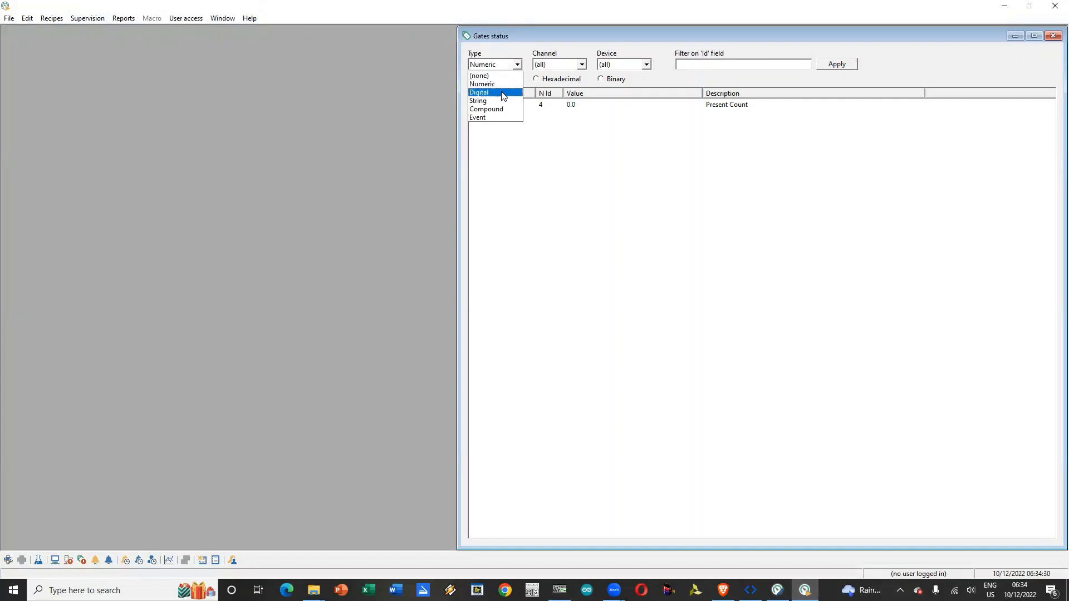
click(504, 94)
Step: Open the Counter HMI template beside the digital gates list
click(93, 22)
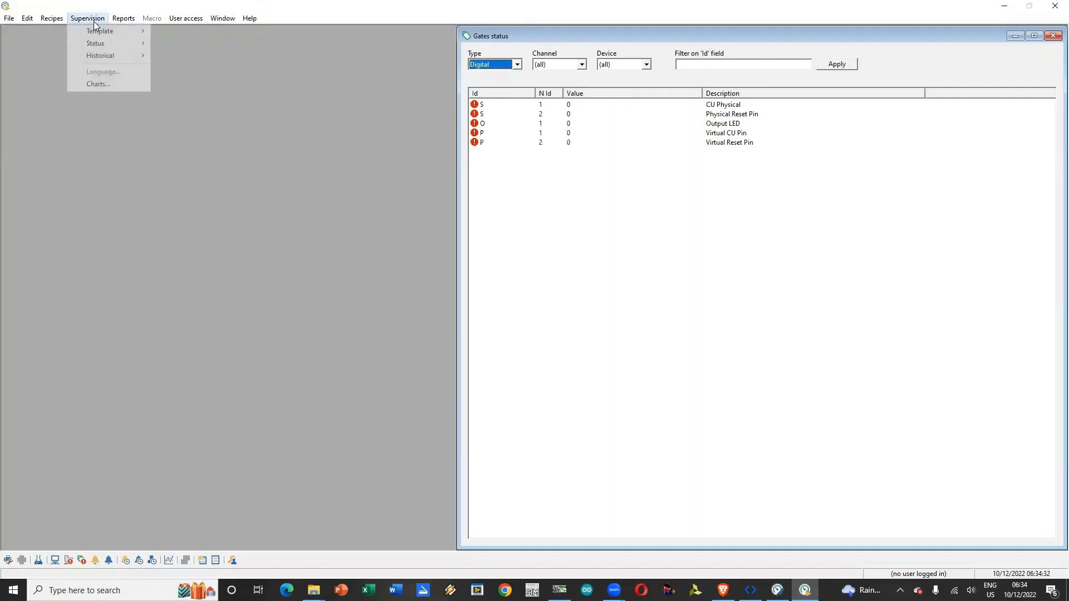
mouse_move(117, 12)
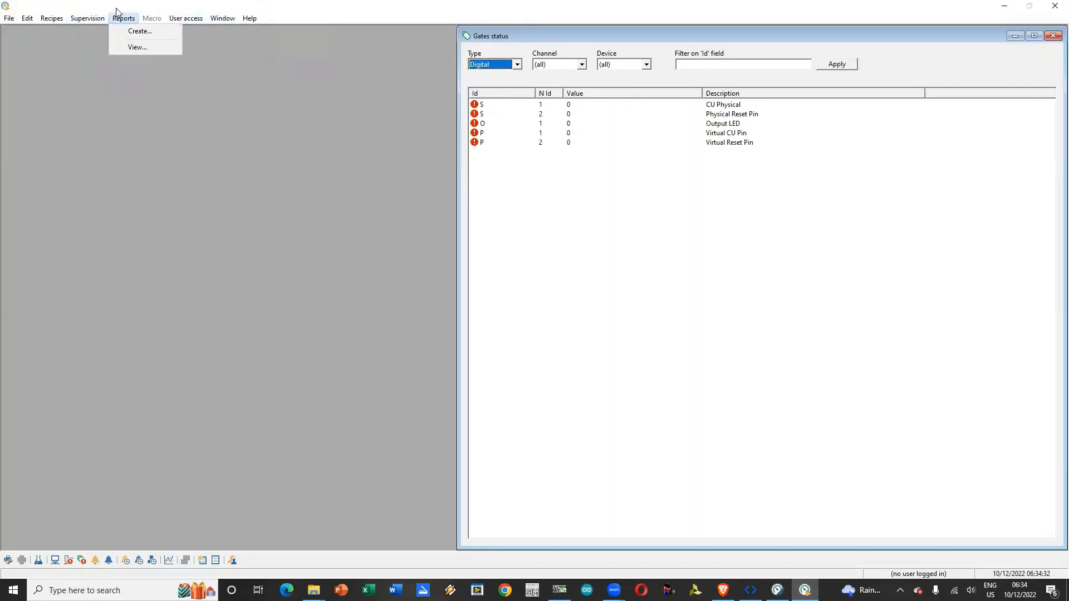
click(200, 29)
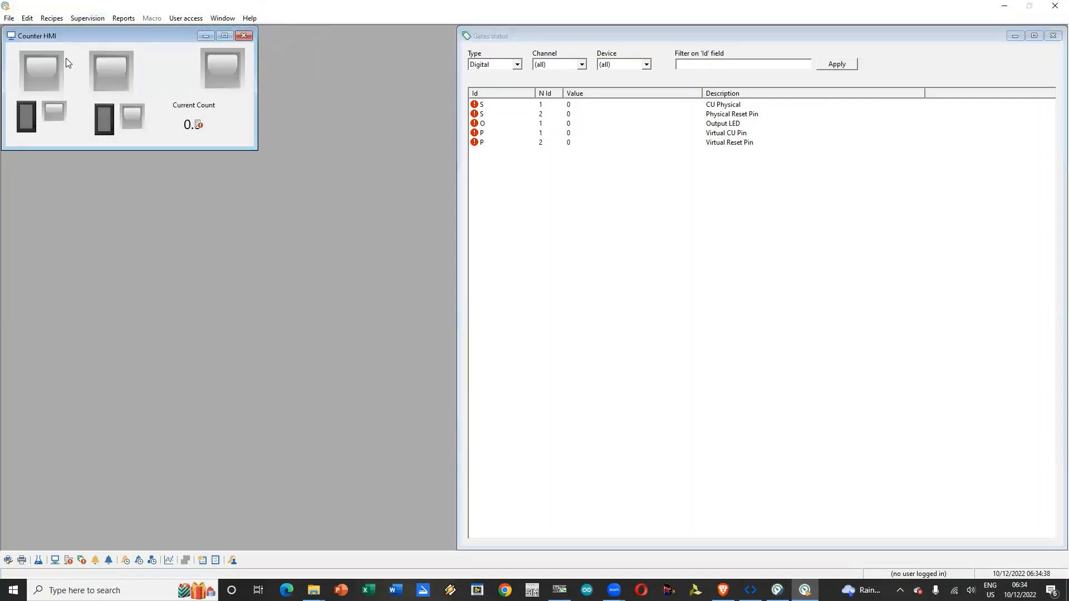
Step: Open the devices status window and resize it to fit below the Counter HMI template, beside the gates list
click(102, 20)
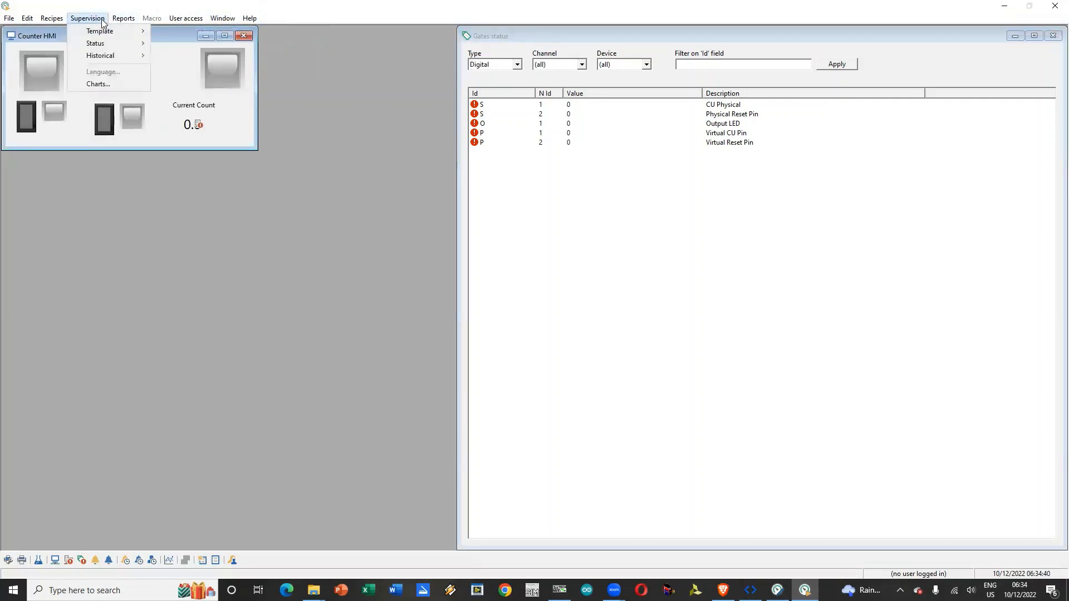
mouse_move(105, 39)
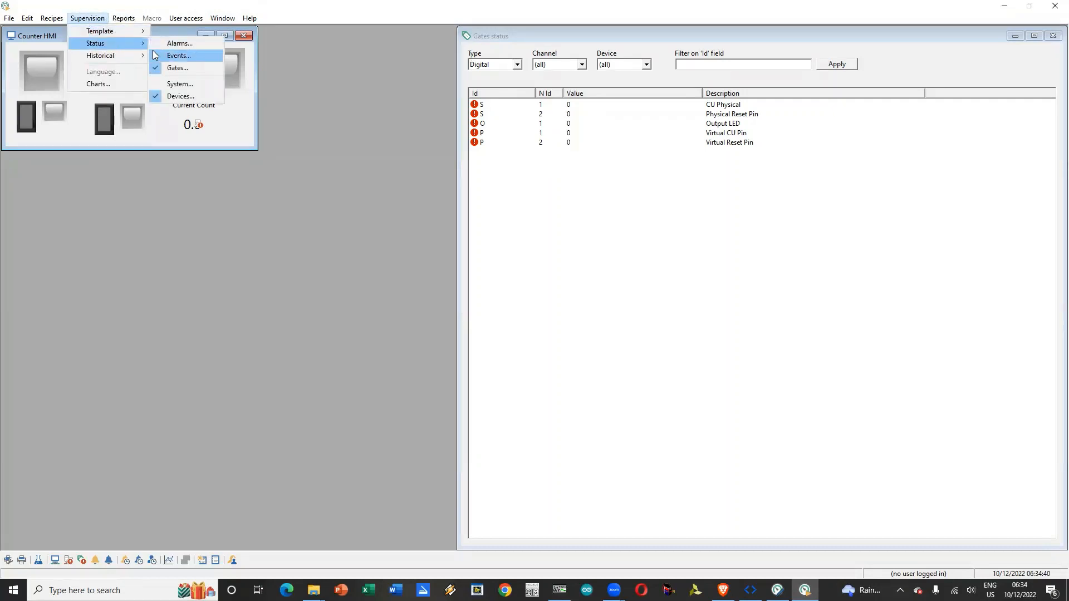
click(187, 96)
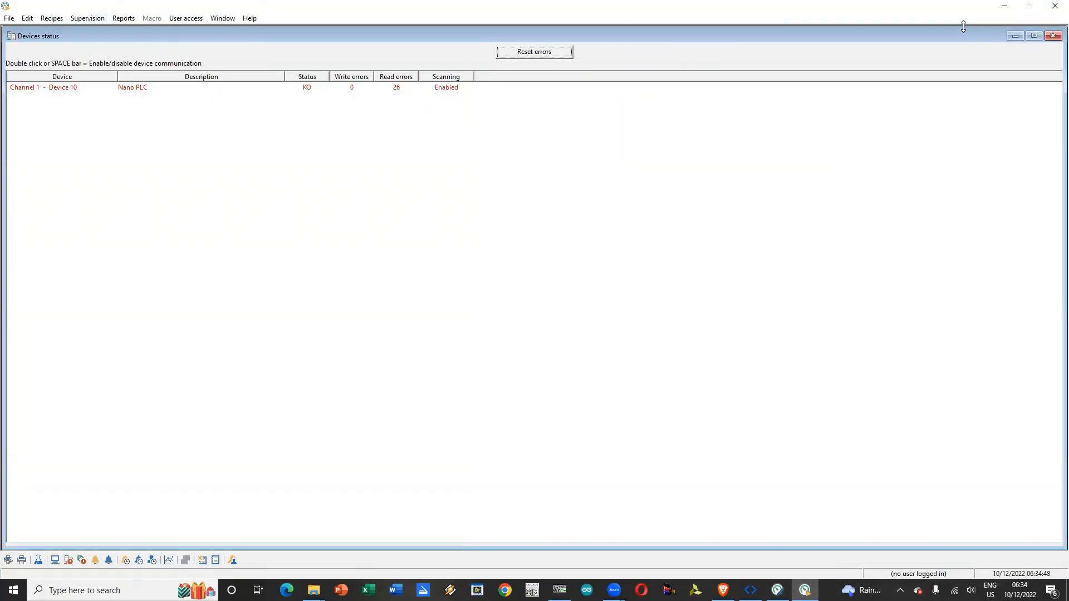
drag(963, 26, 1017, 203)
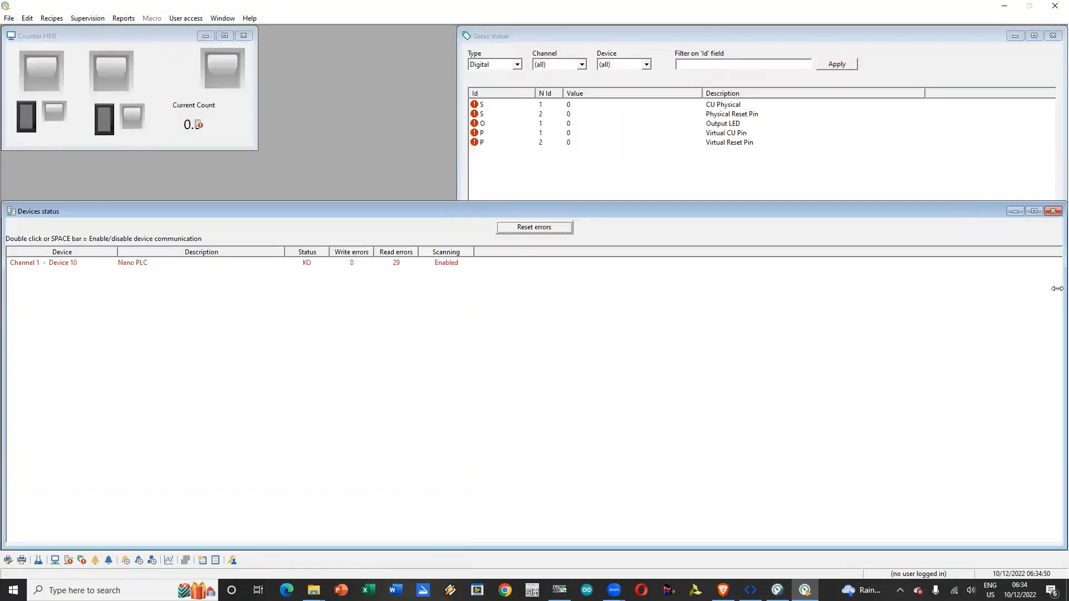
drag(1057, 289, 449, 247)
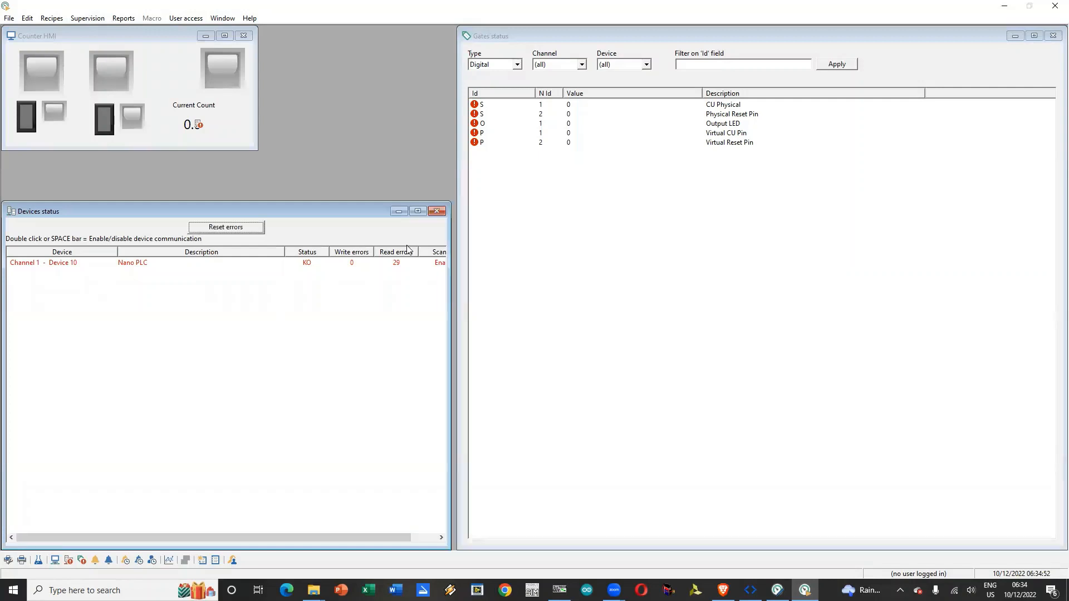
Step: Disable communication with the Nano PLC device on Channel 1
click(289, 267)
double_click(288, 259)
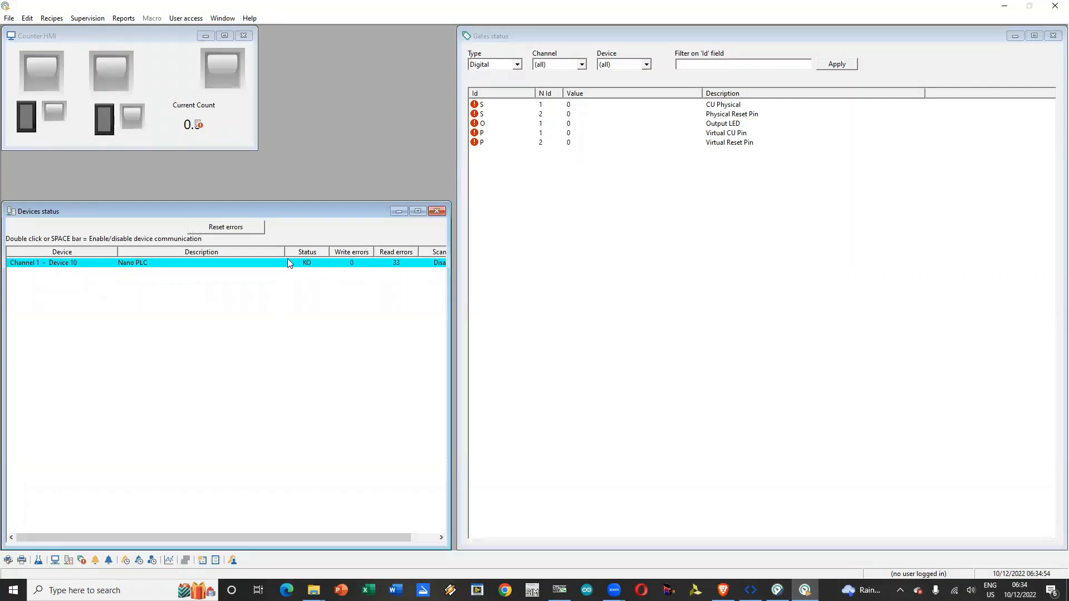
Step: Reset the device communication errors and re-enable communication with the Nano PLC on Channel 1
click(249, 234)
double_click(275, 261)
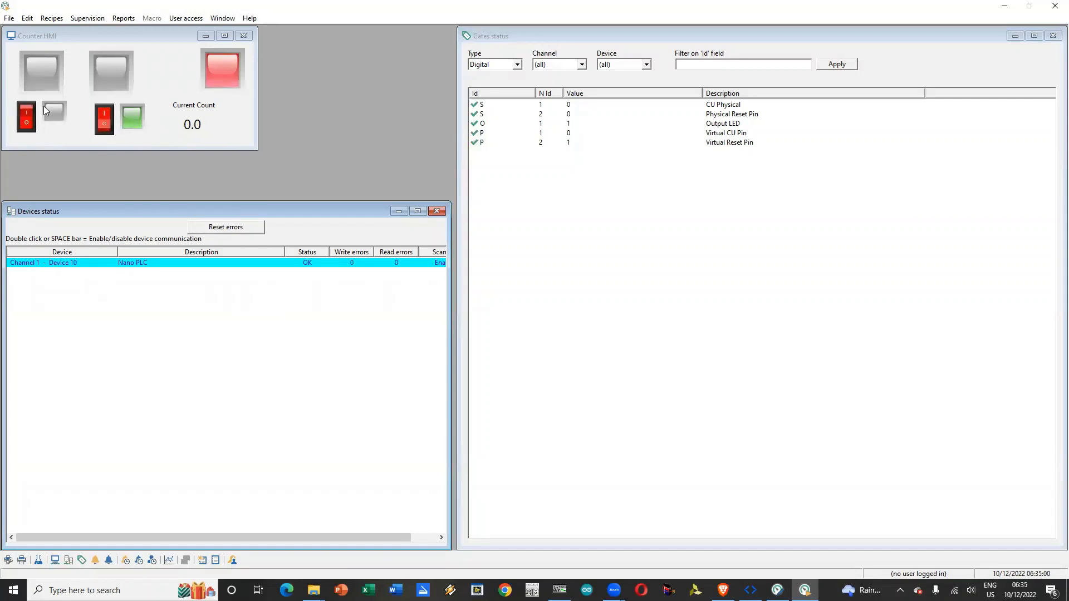
Step: Toggle the virtual count-up switch on the Counter HMI several times to test the current count
click(29, 112)
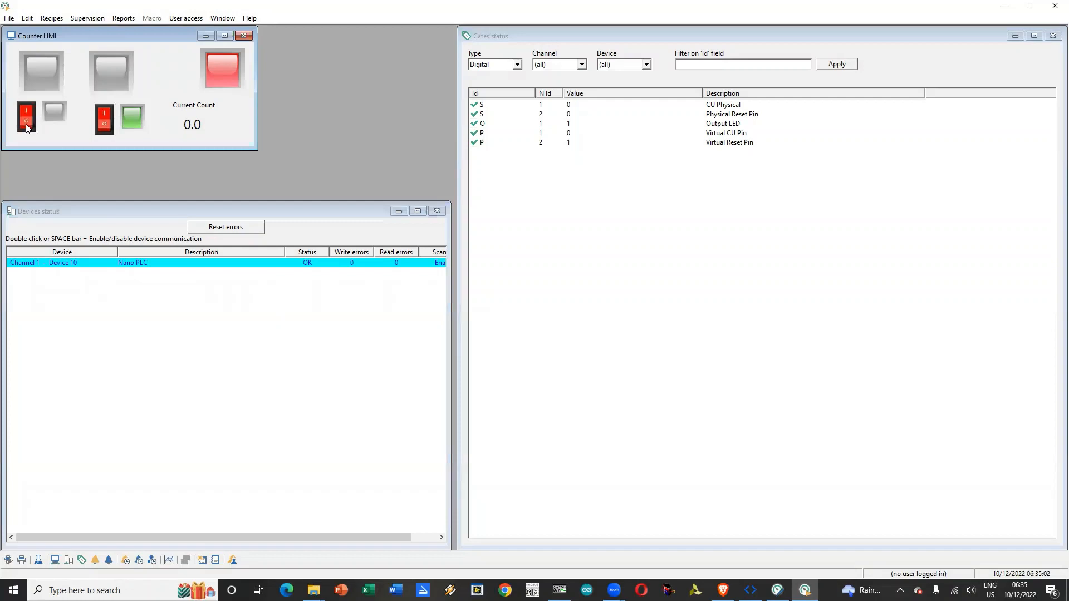
click(24, 121)
click(25, 123)
click(27, 123)
click(26, 123)
Step: Toggle the virtual reset switch on the Counter HMI on and off repeatedly to test resetting the count
click(102, 118)
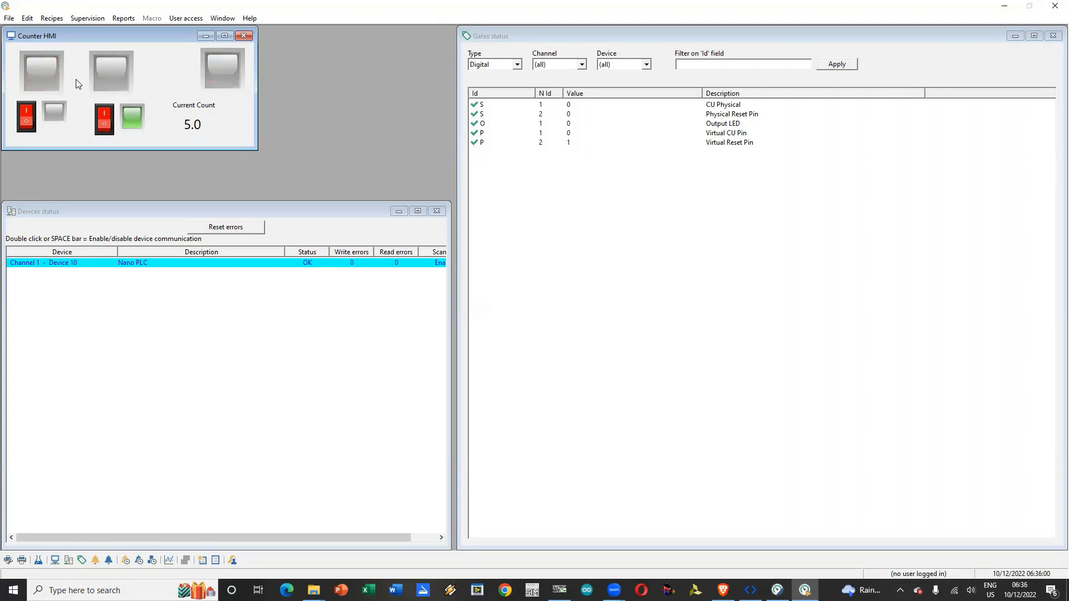
click(106, 128)
click(108, 128)
click(108, 128)
click(107, 127)
click(108, 126)
click(107, 125)
click(107, 126)
click(108, 127)
click(107, 128)
click(109, 128)
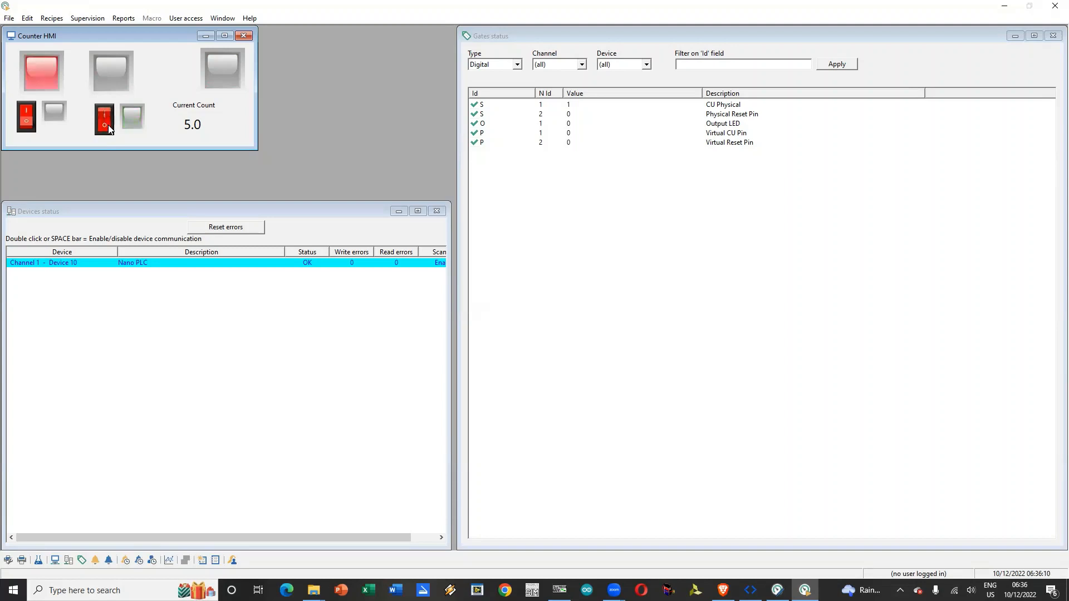
click(108, 127)
click(106, 121)
click(105, 114)
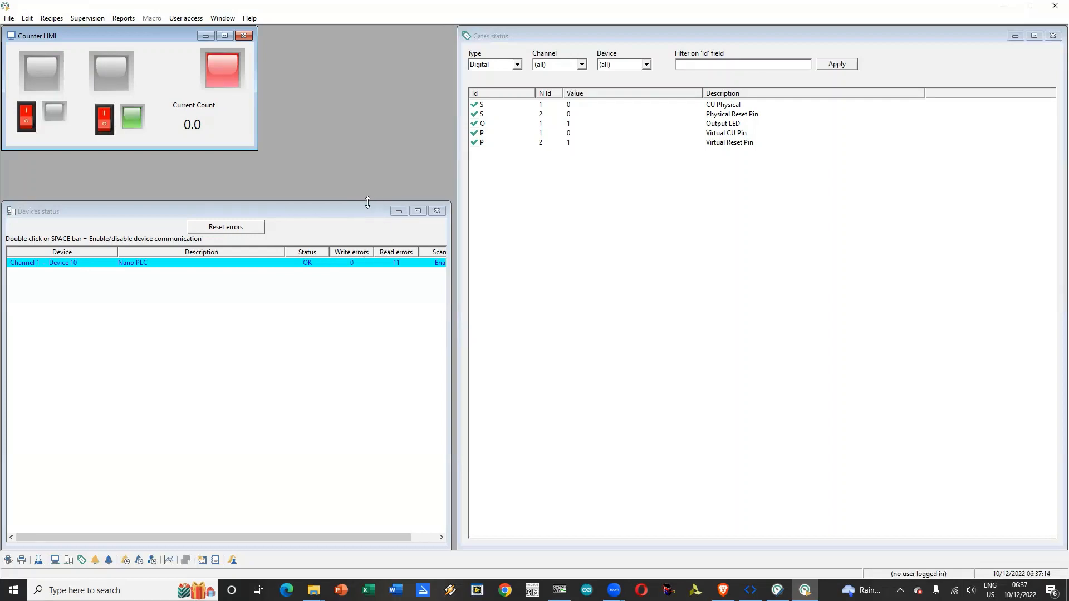
Step: Reset the Nano PLC's read error counter in the devices status window
click(366, 266)
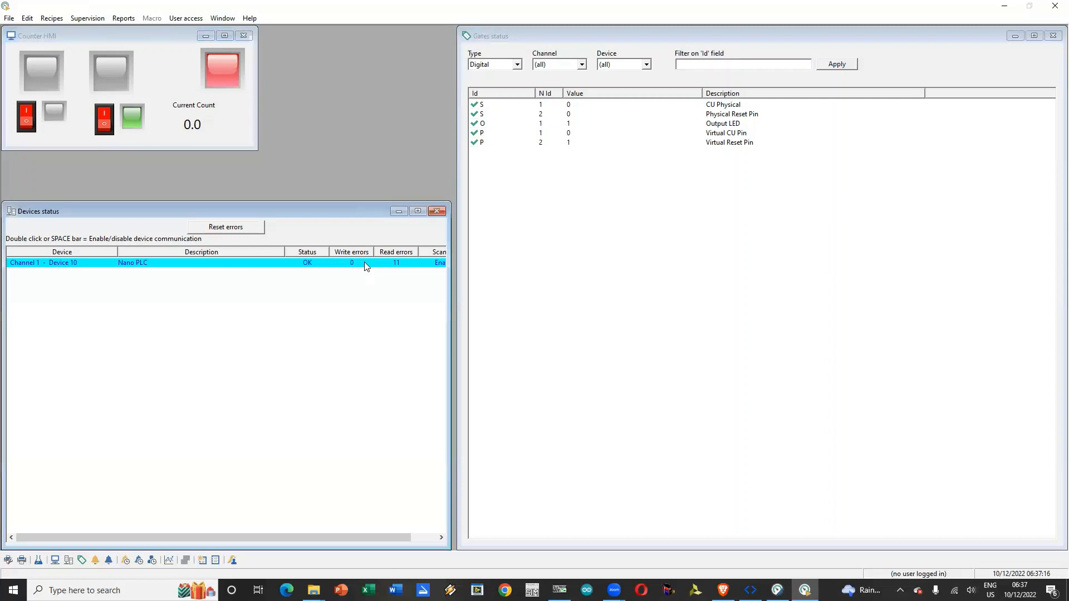
click(214, 232)
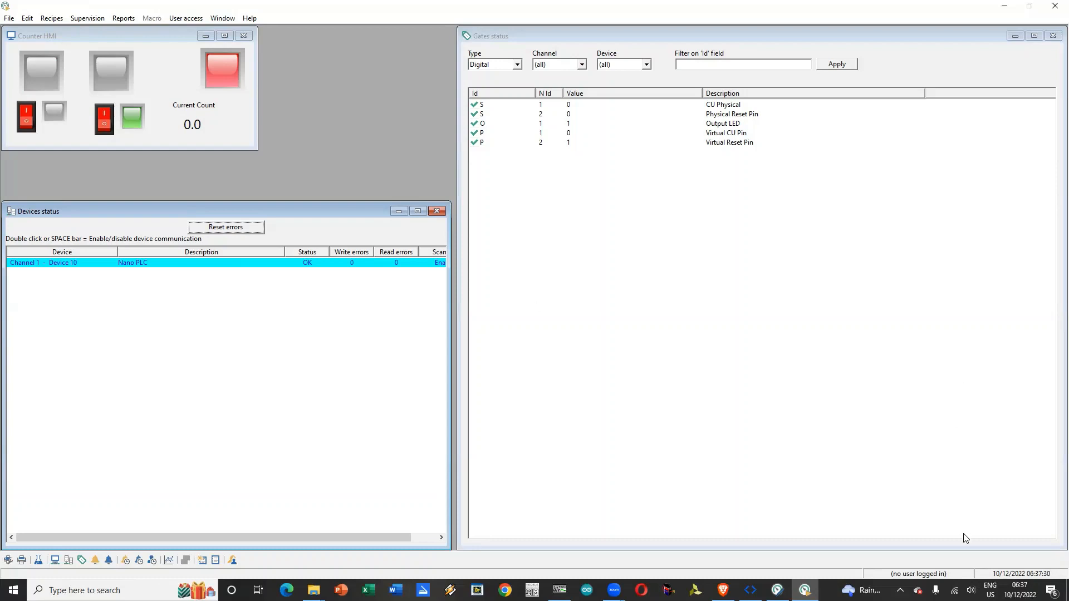
click(903, 375)
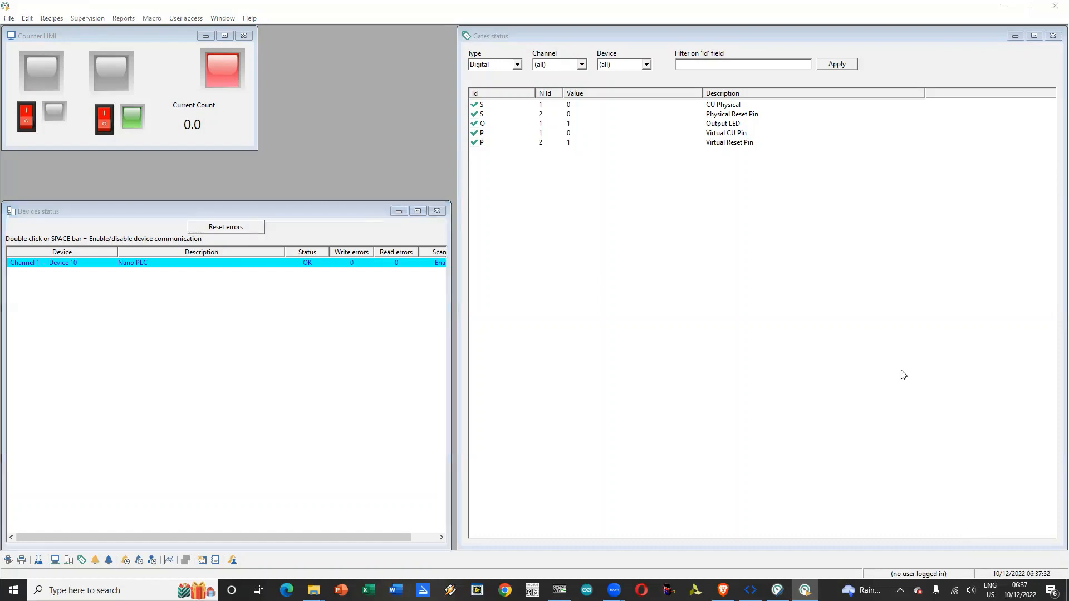